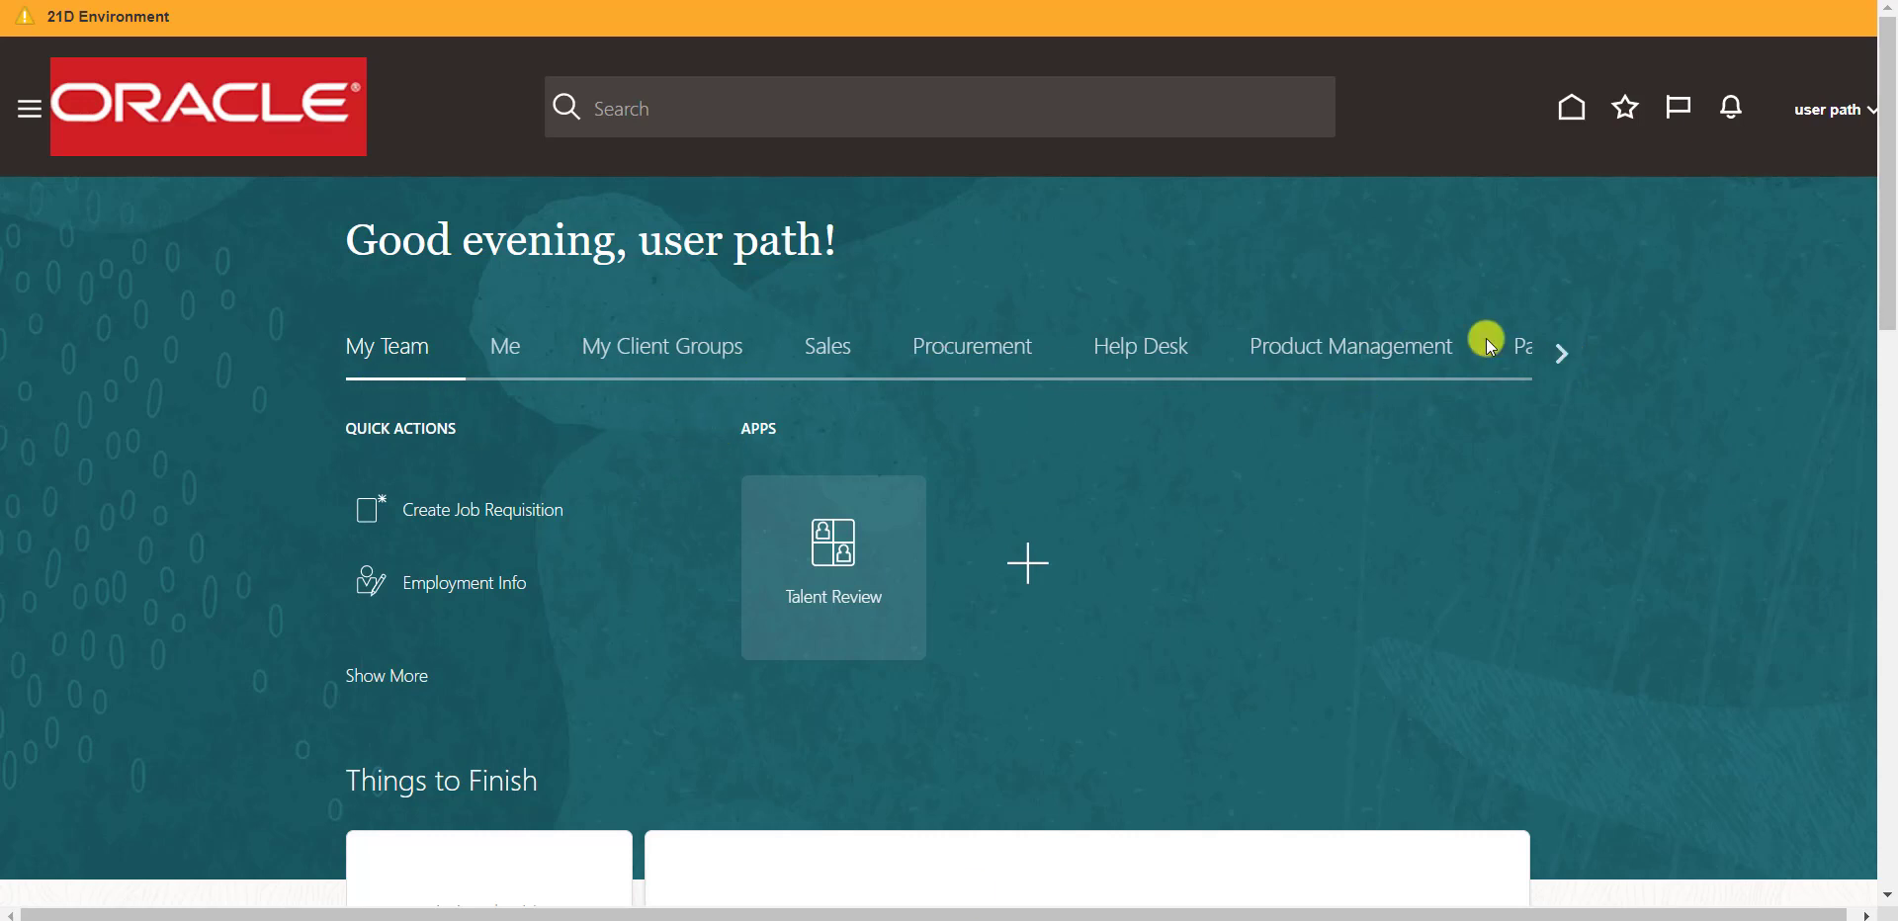
- Open the Receivables Billing work area and go to its Manage Transactions task
{"action": "left_click", "coordinate": [1562, 350]}
{"action": "left_click", "coordinate": [1563, 352]}
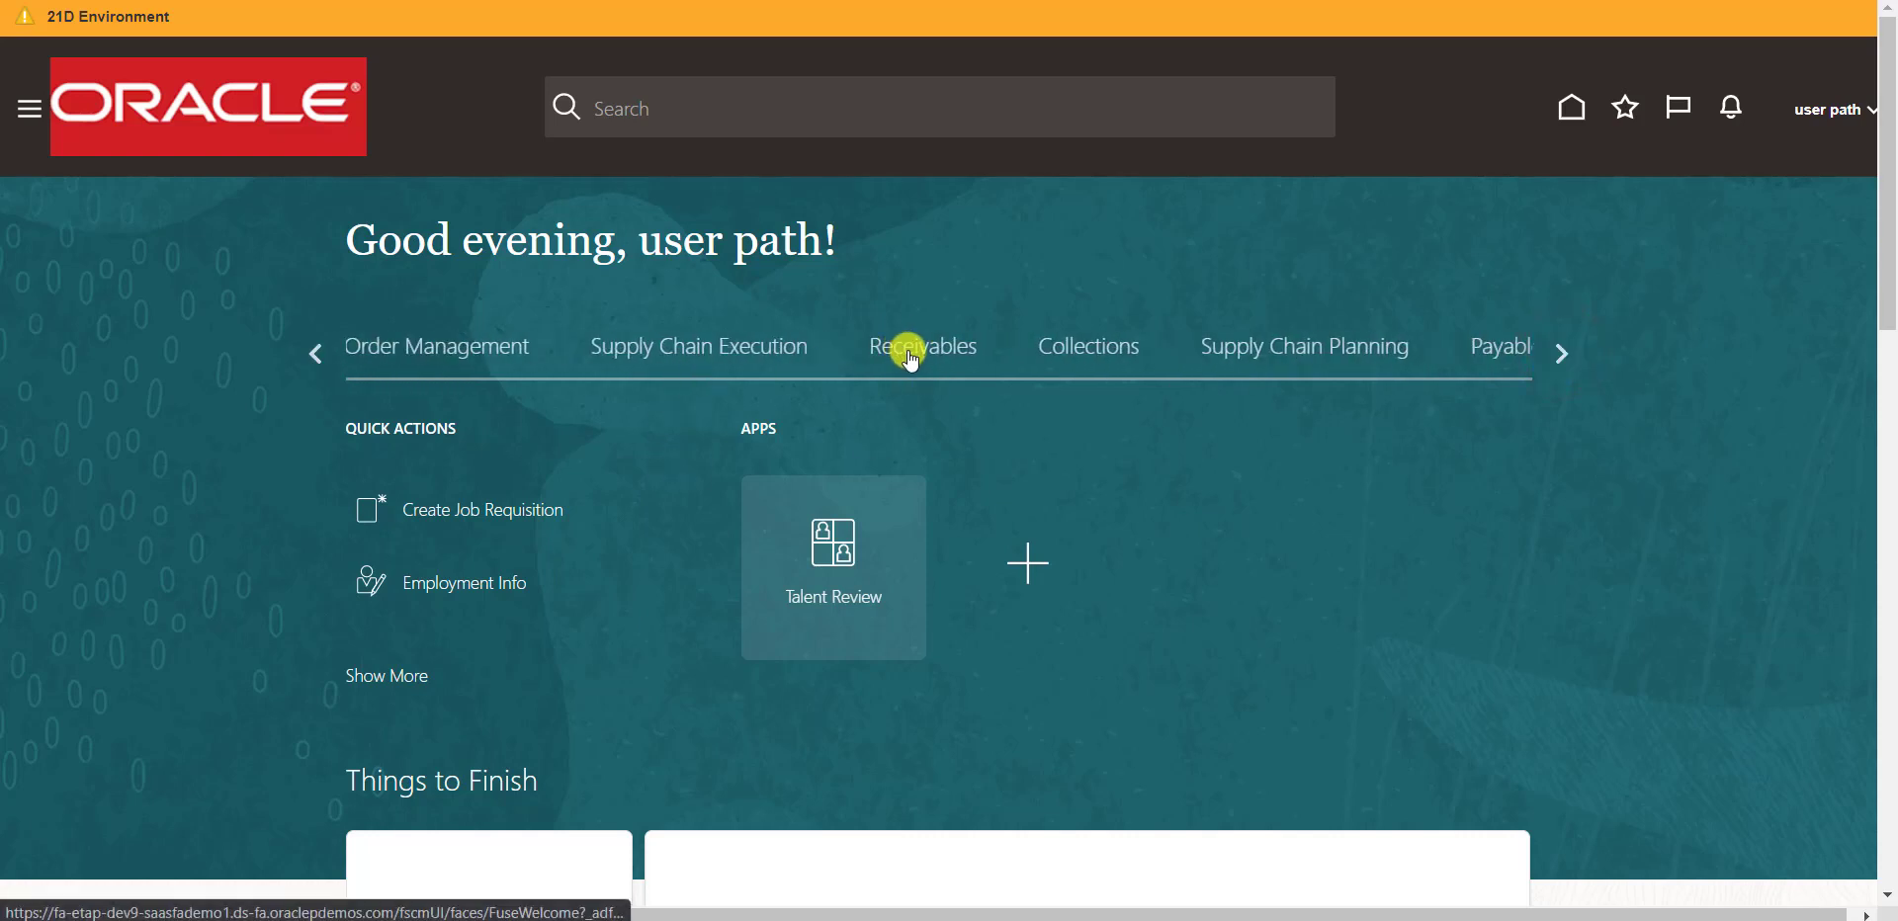
{"action": "left_click", "coordinate": [909, 359]}
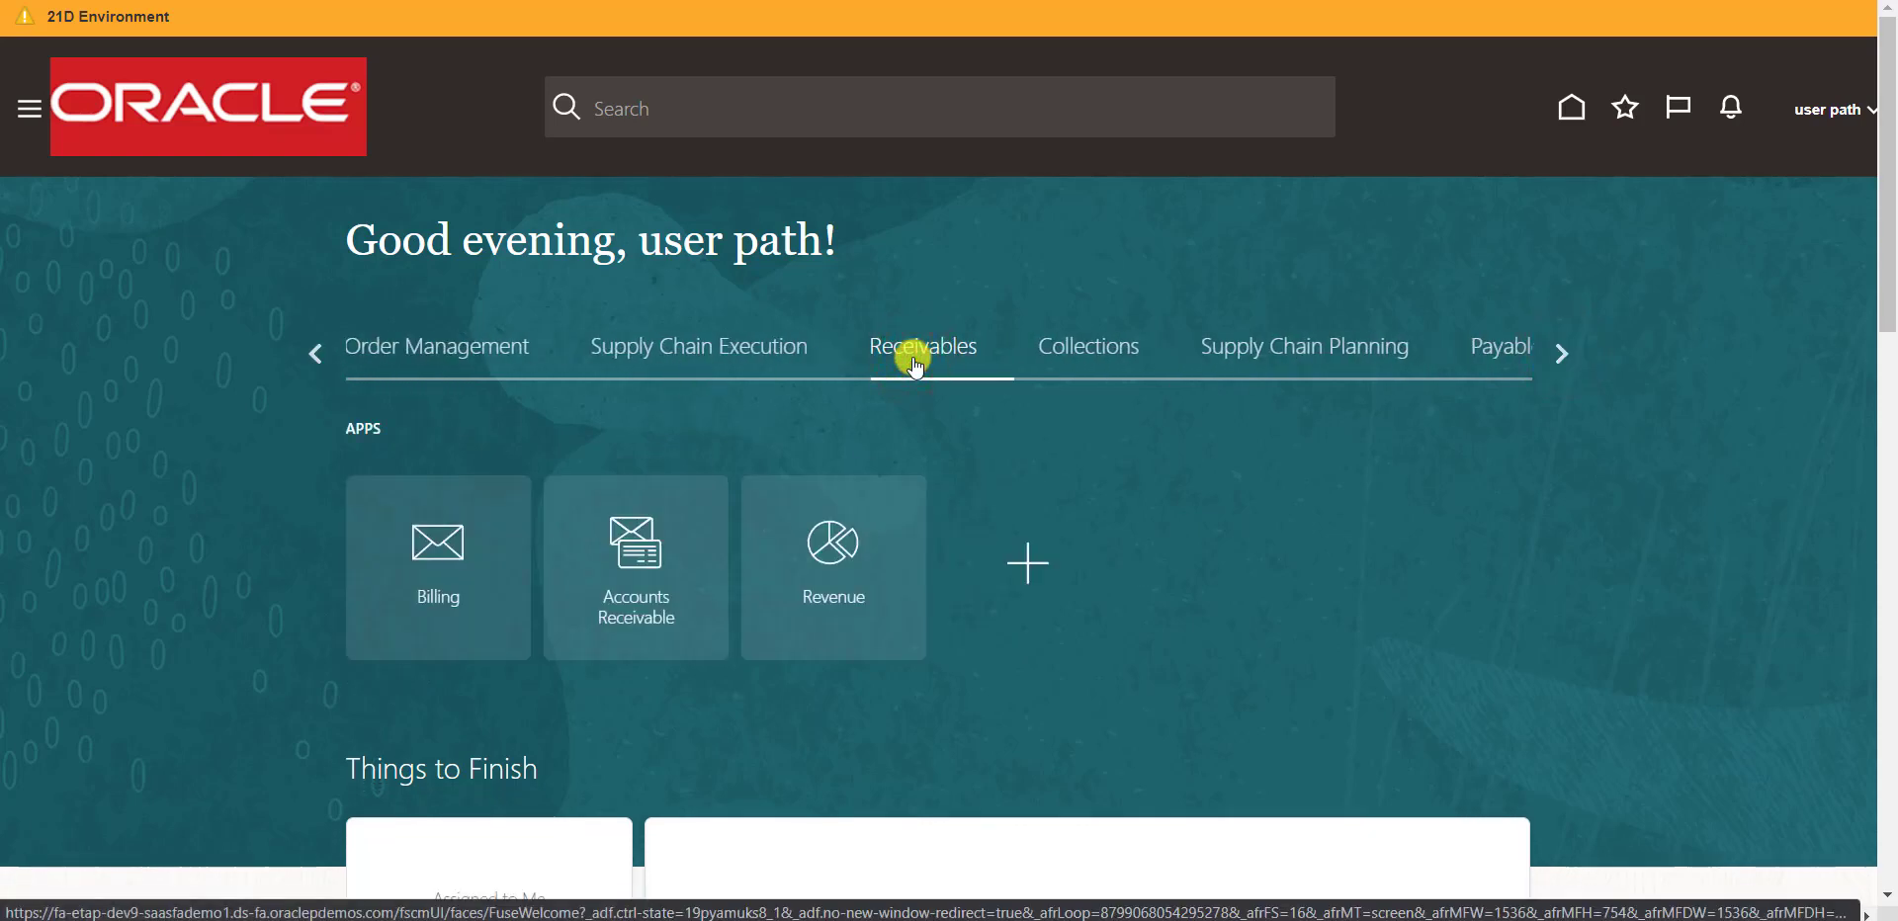
{"action": "left_click", "coordinate": [435, 566]}
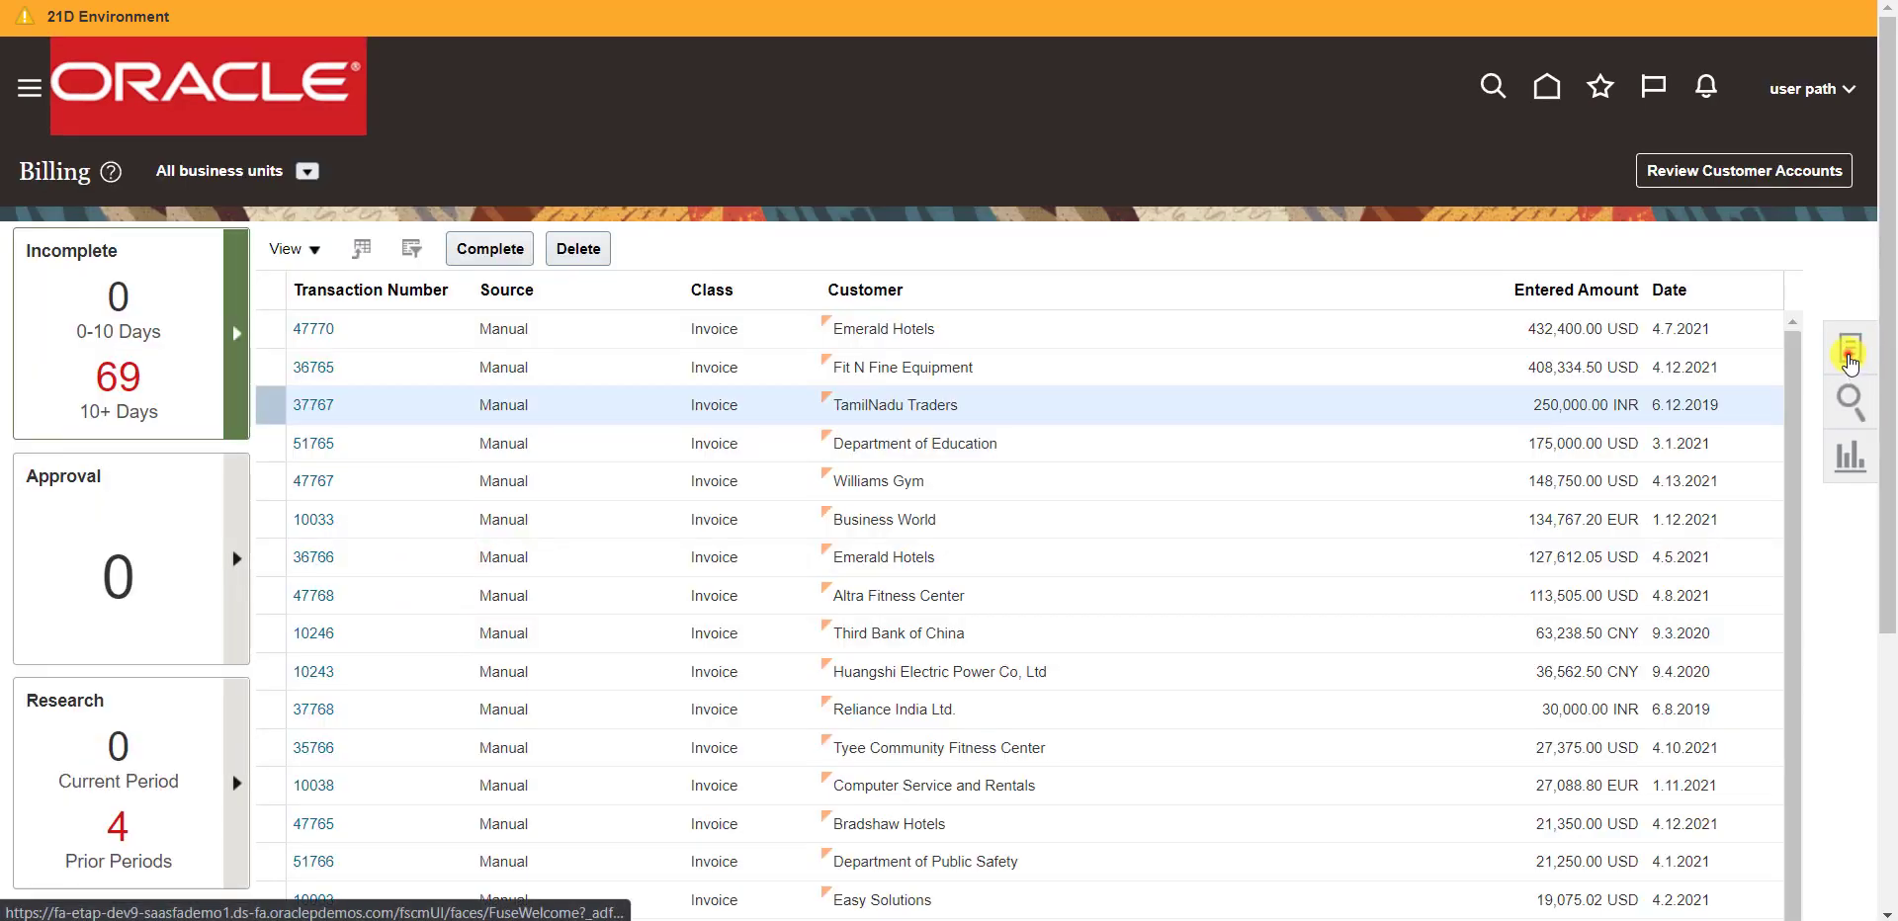
{"action": "left_click", "coordinate": [1850, 358]}
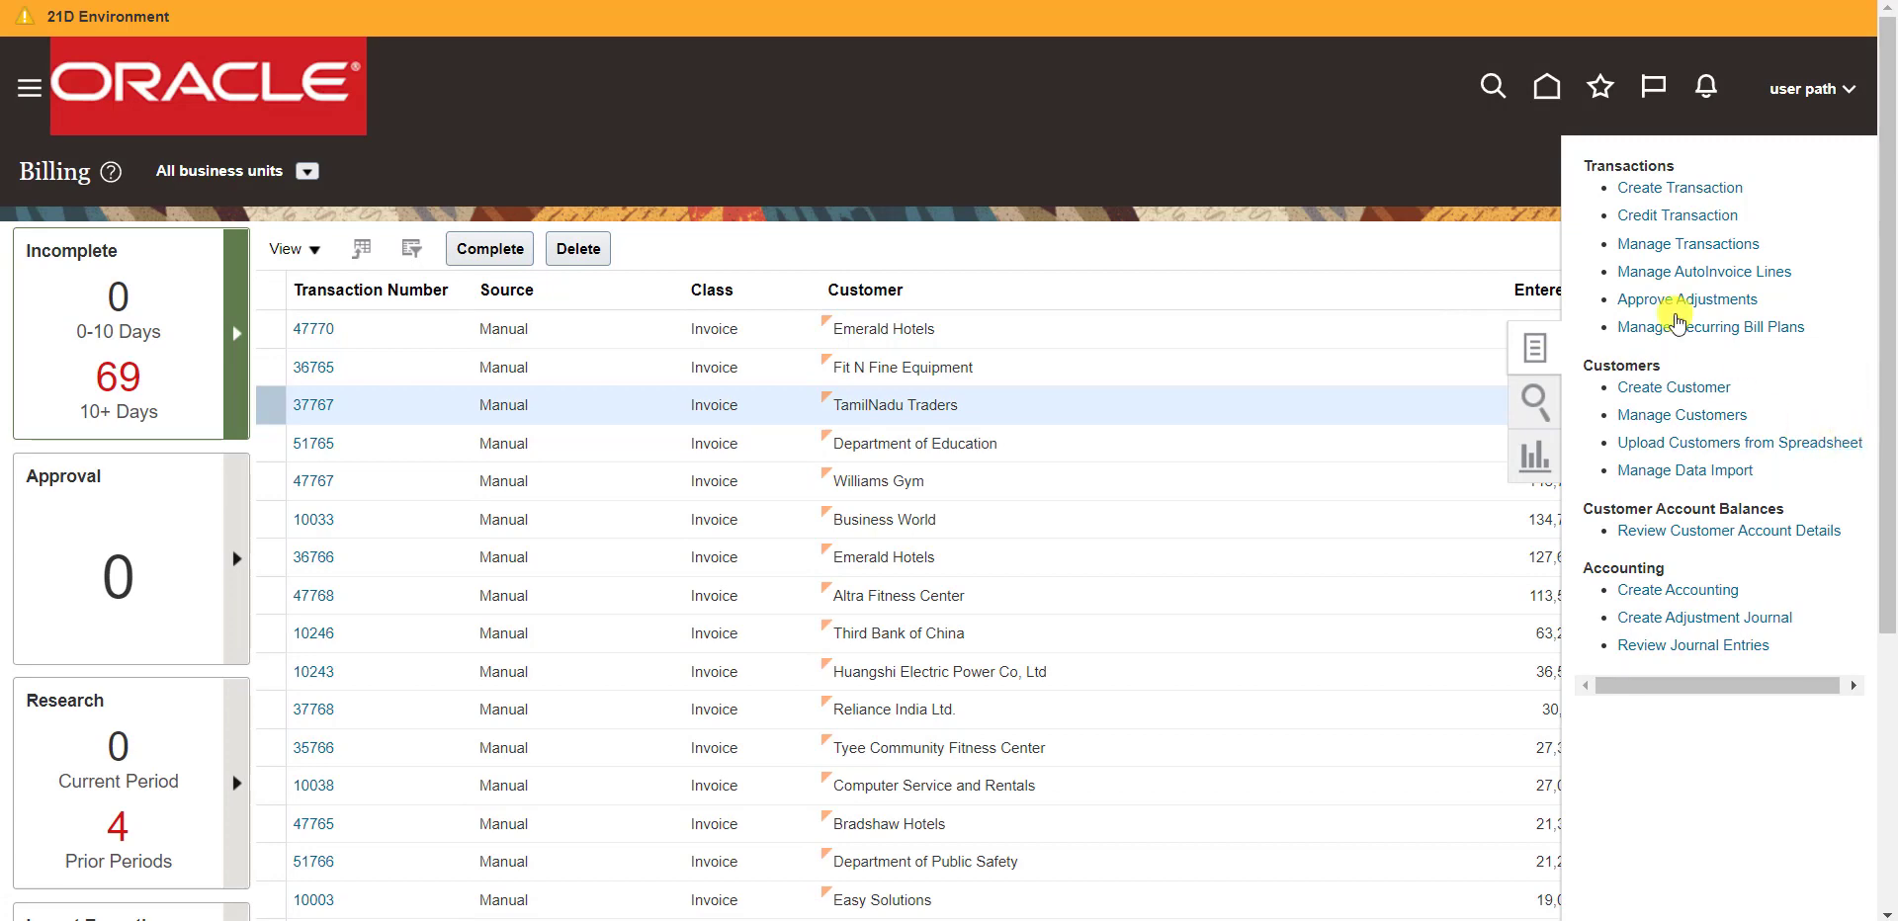
{"action": "left_click", "coordinate": [1656, 247]}
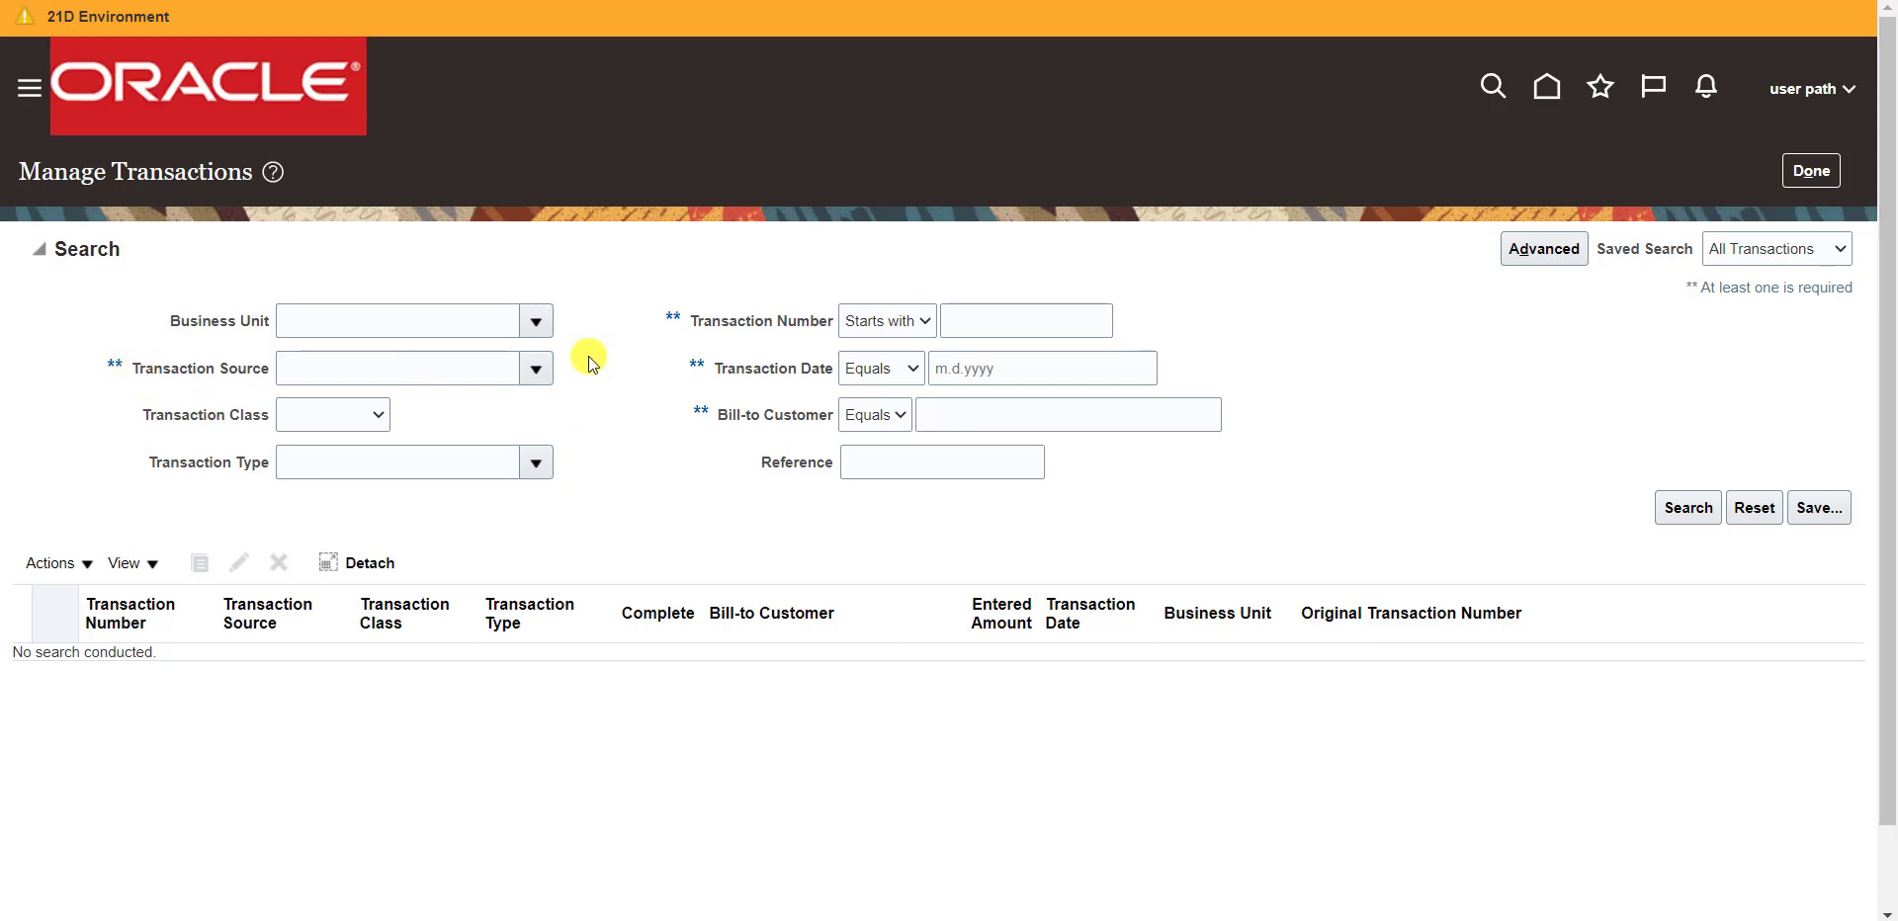
- Search for transactions with the transaction source CONTRACT INVOICES
{"action": "left_click", "coordinate": [538, 368]}
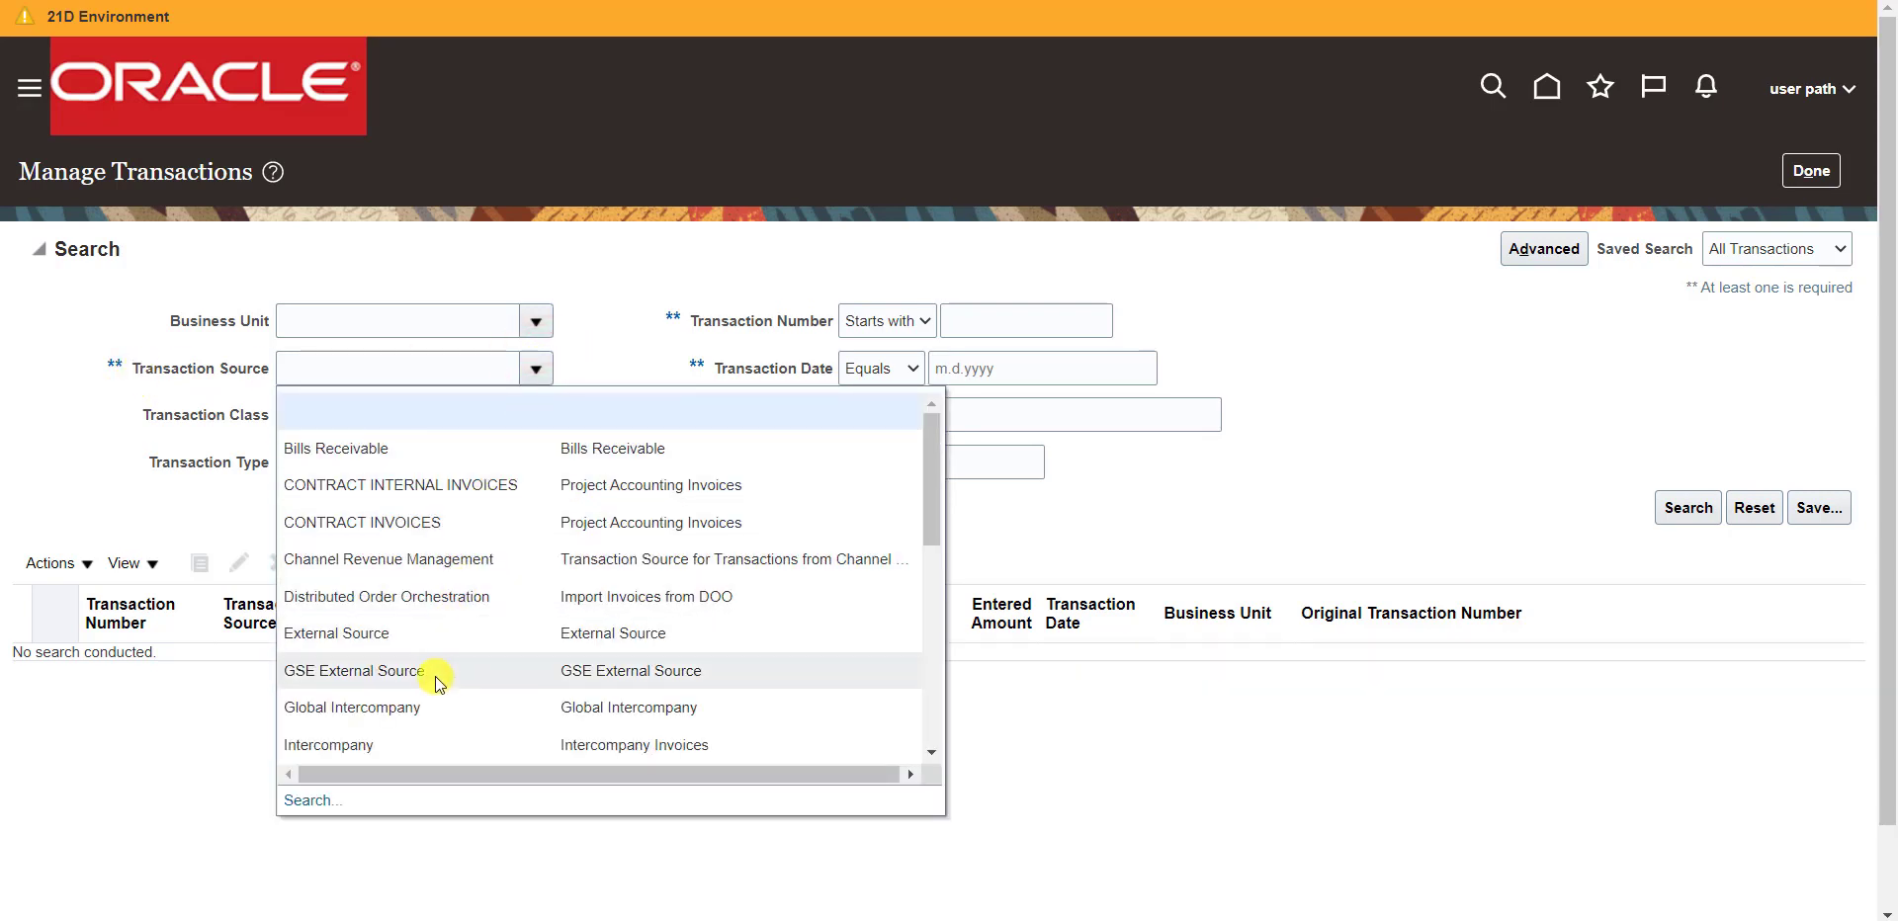
{"action": "left_click", "coordinate": [344, 522]}
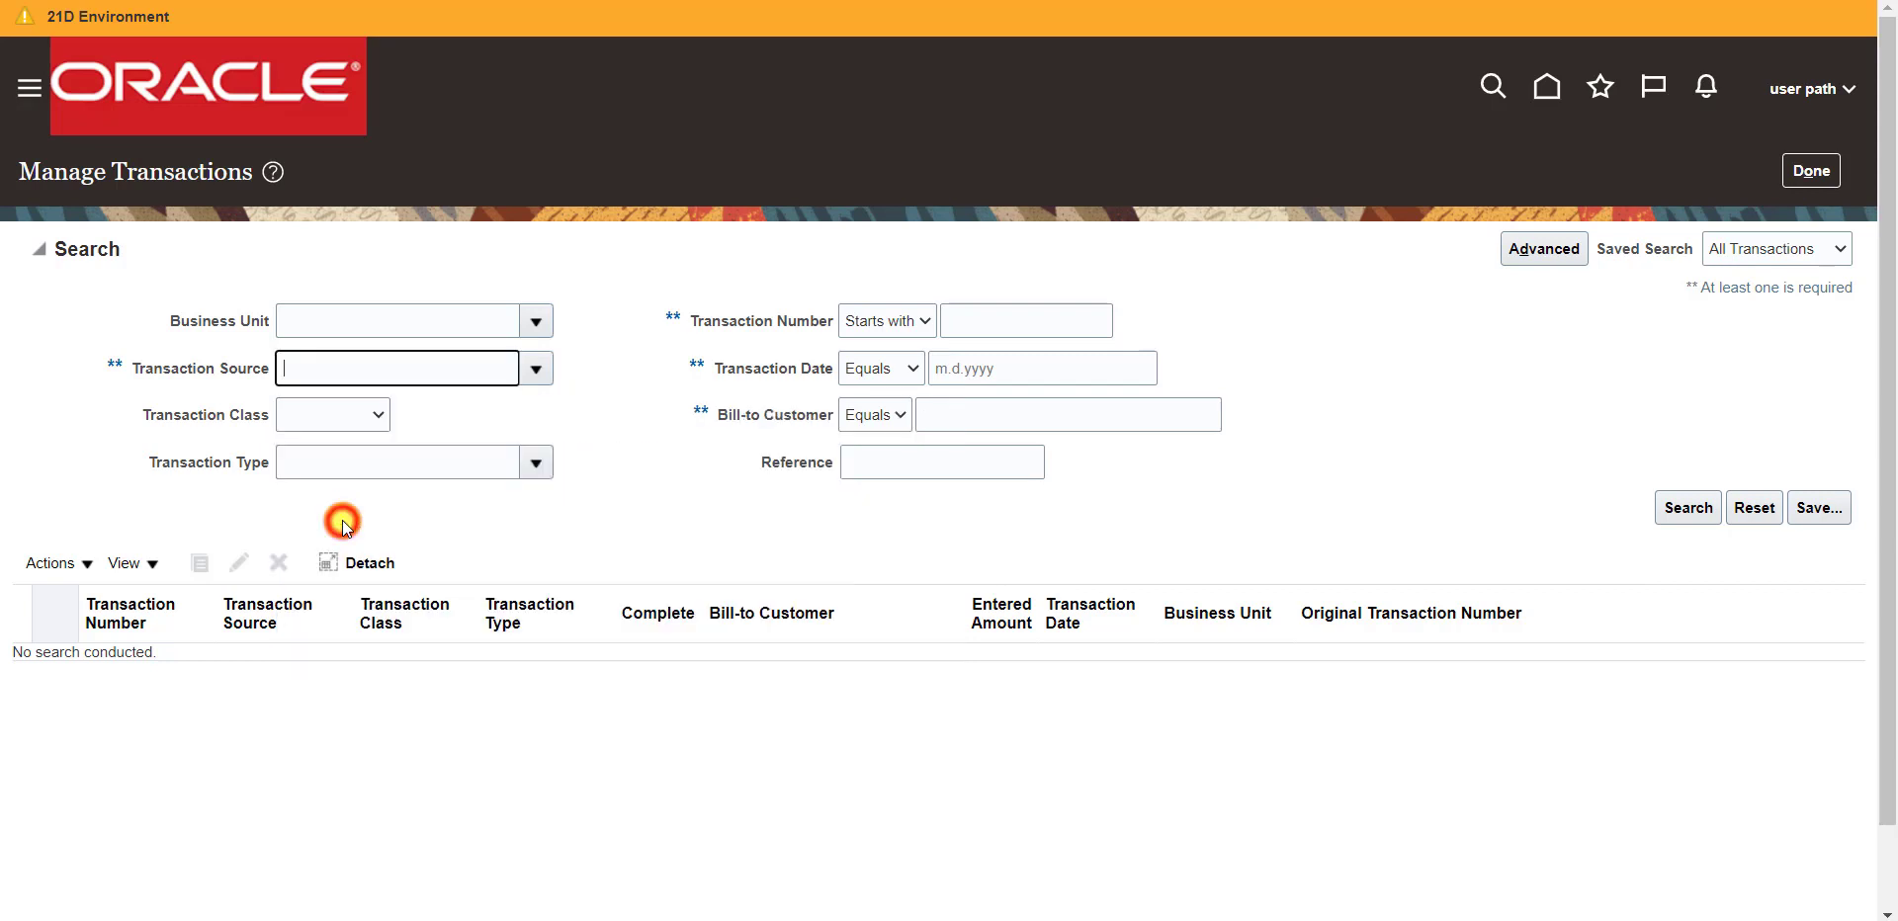
{"action": "left_click", "coordinate": [1688, 510]}
{"action": "left_click", "coordinate": [1688, 510]}
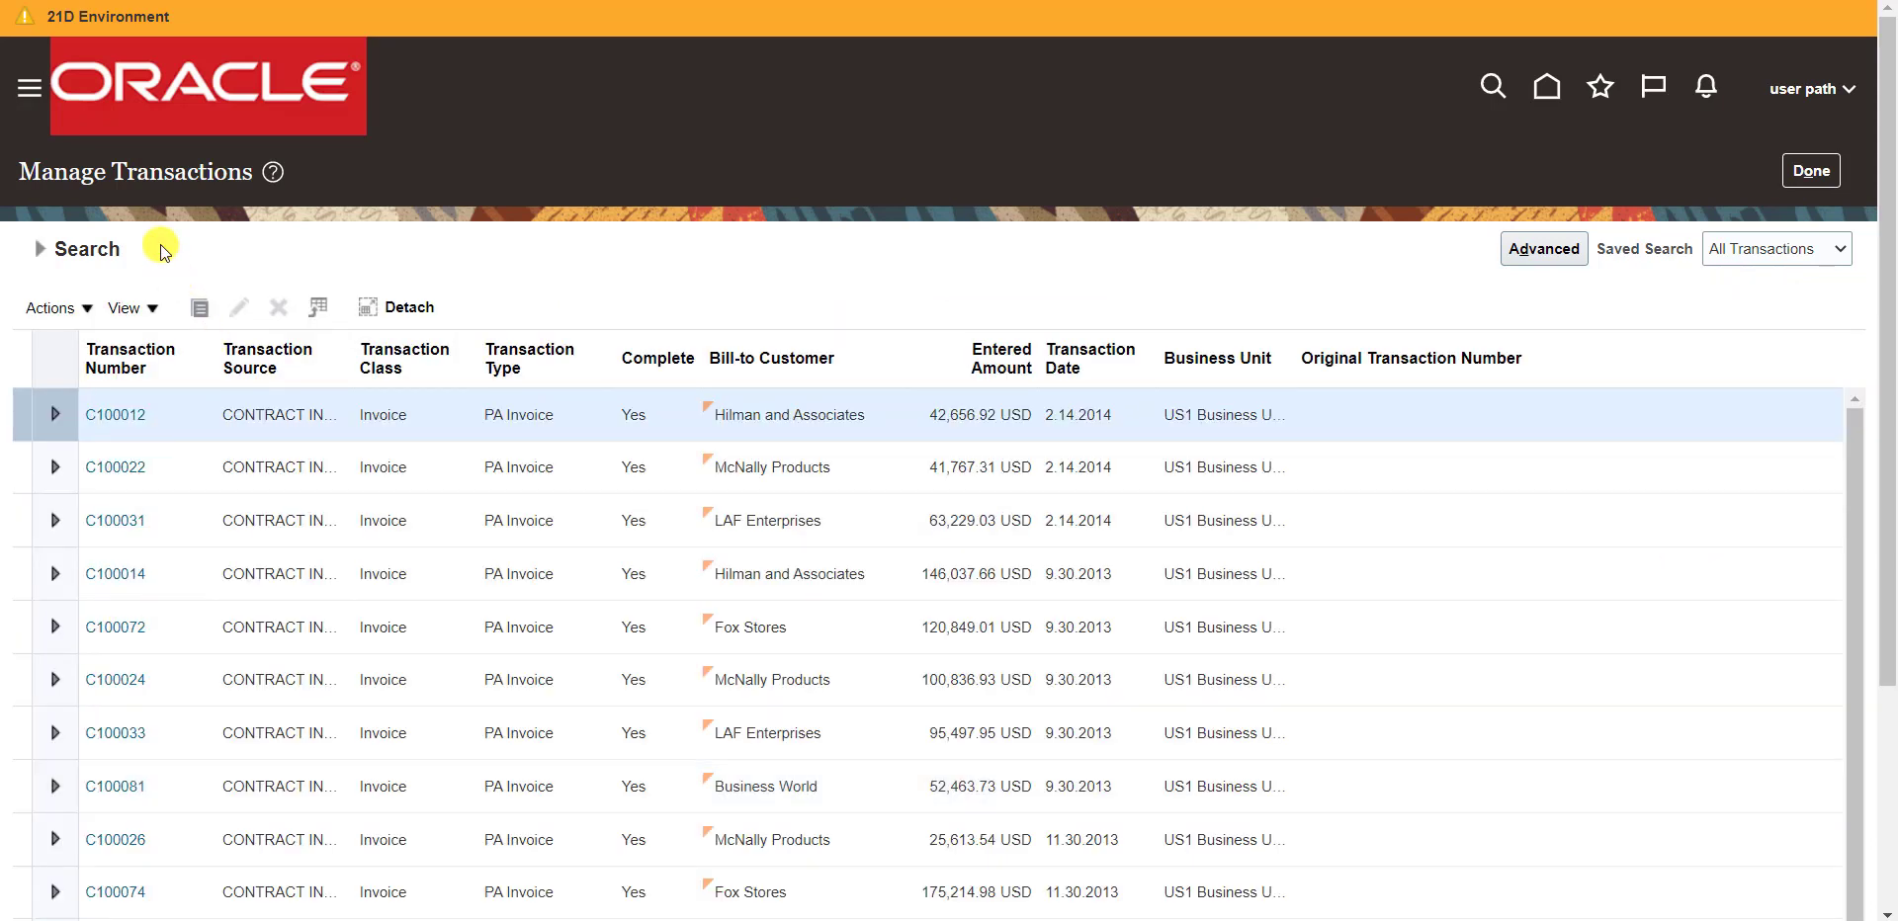
- Open invoice C100014 from the search results and display its printable image
{"action": "left_click", "coordinate": [156, 636]}
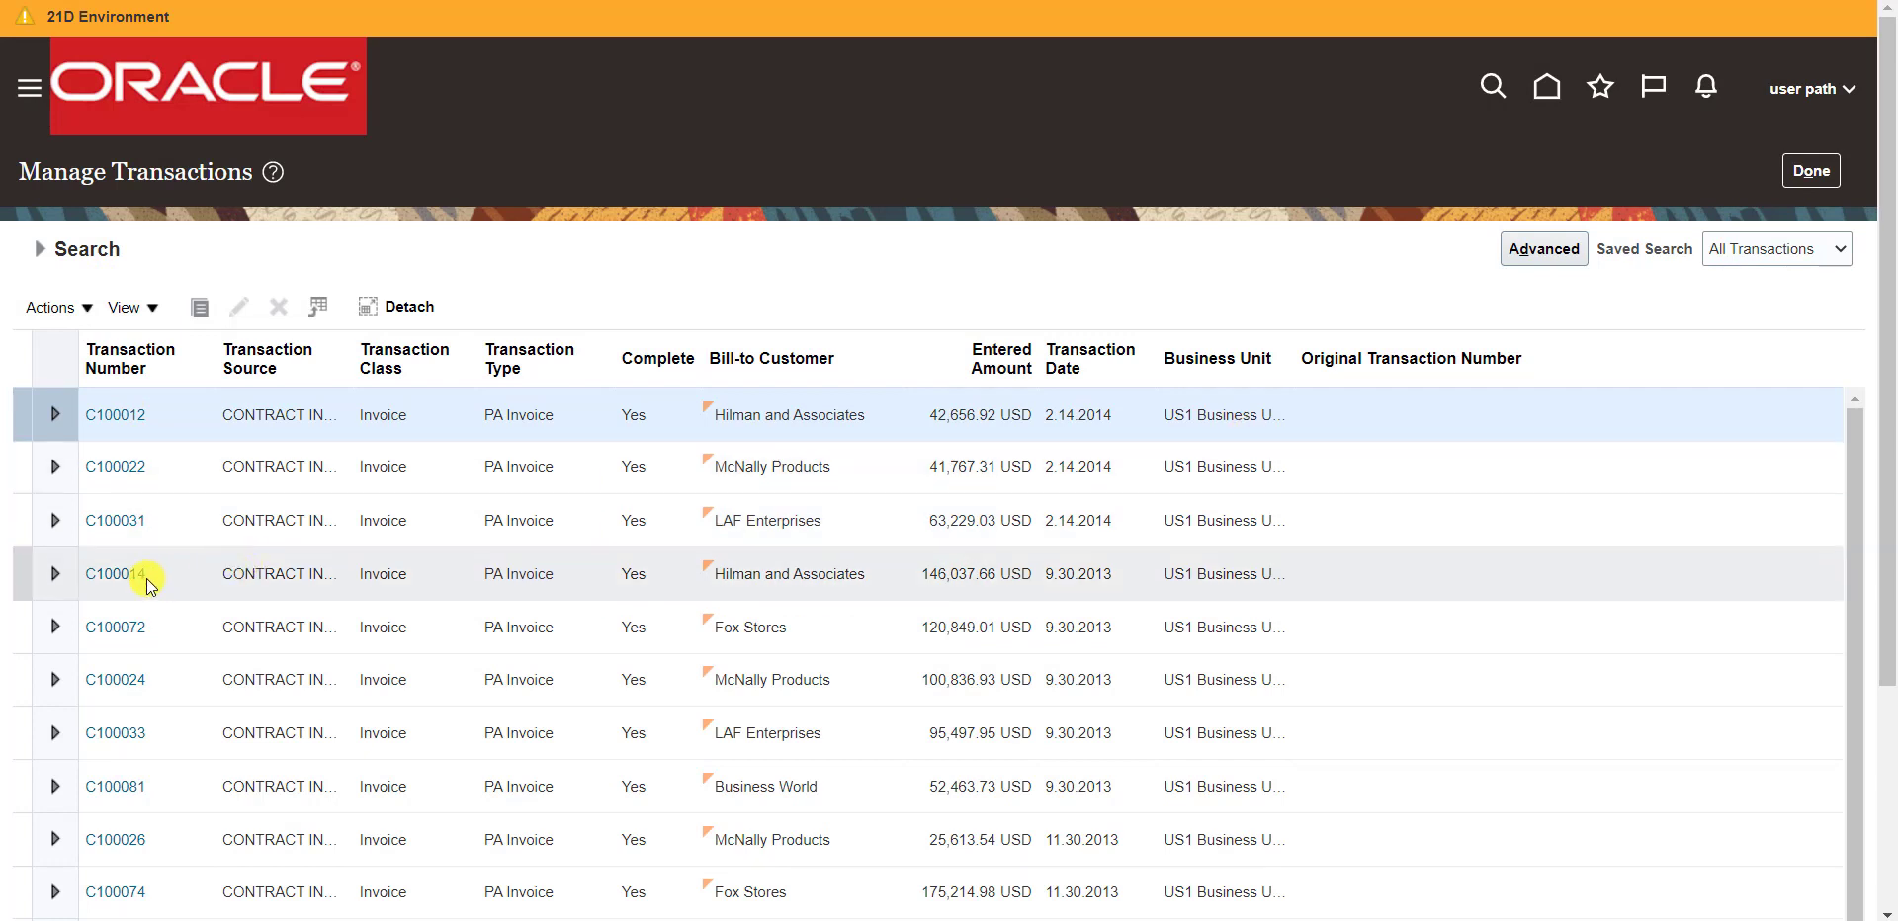
{"action": "left_click", "coordinate": [111, 580]}
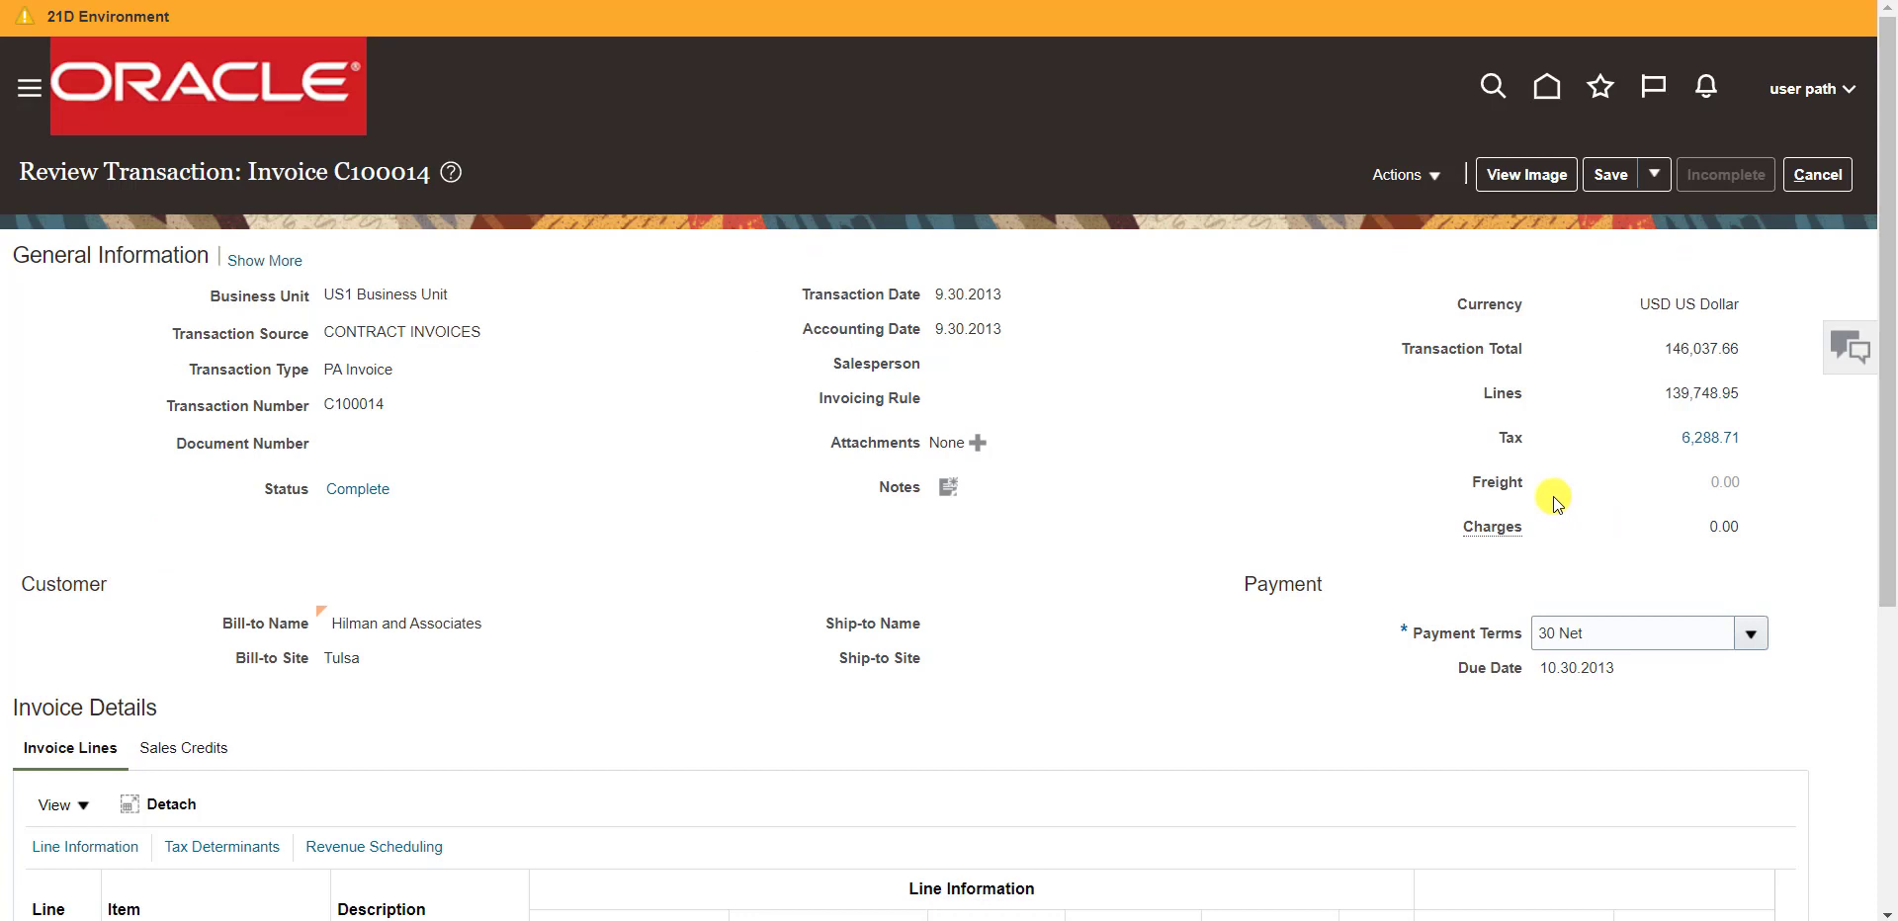
{"action": "left_click", "coordinate": [1507, 181]}
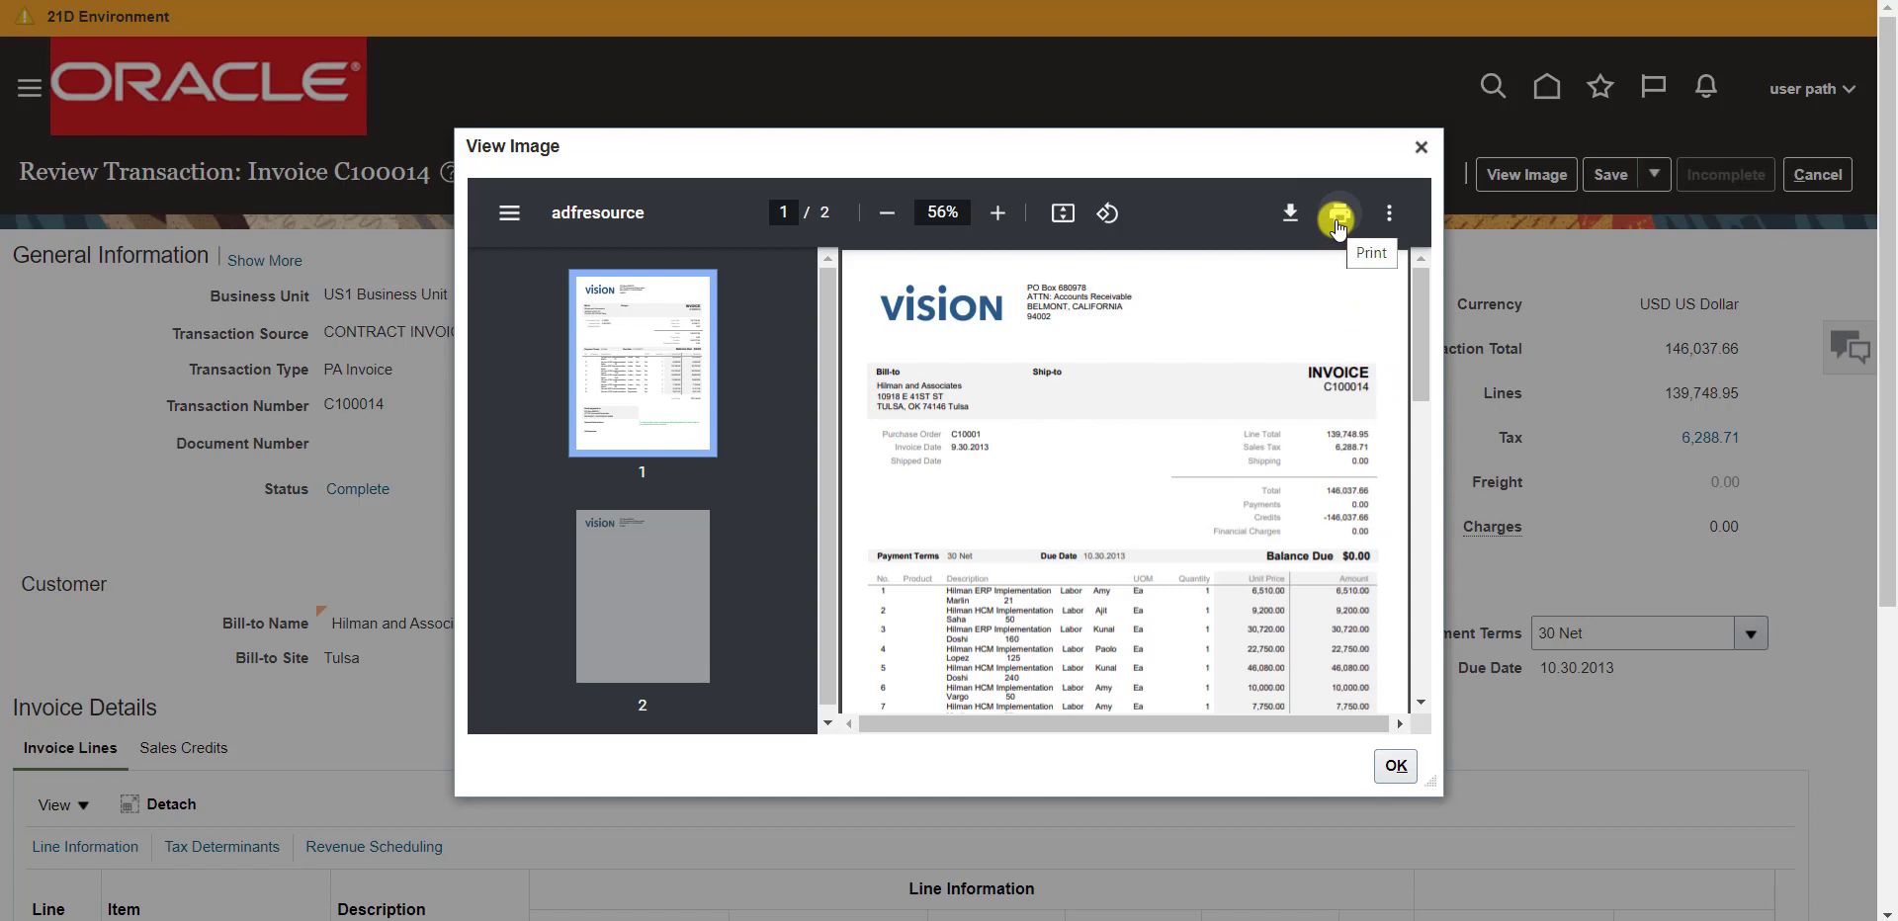
- Download the invoice image as a PDF and close the preview
{"action": "mouse_move", "coordinate": [1420, 326]}
{"action": "left_mouse_down"}
{"action": "mouse_move", "coordinate": [1446, 638]}
{"action": "mouse_move", "coordinate": [1415, 335]}
{"action": "left_mouse_up"}
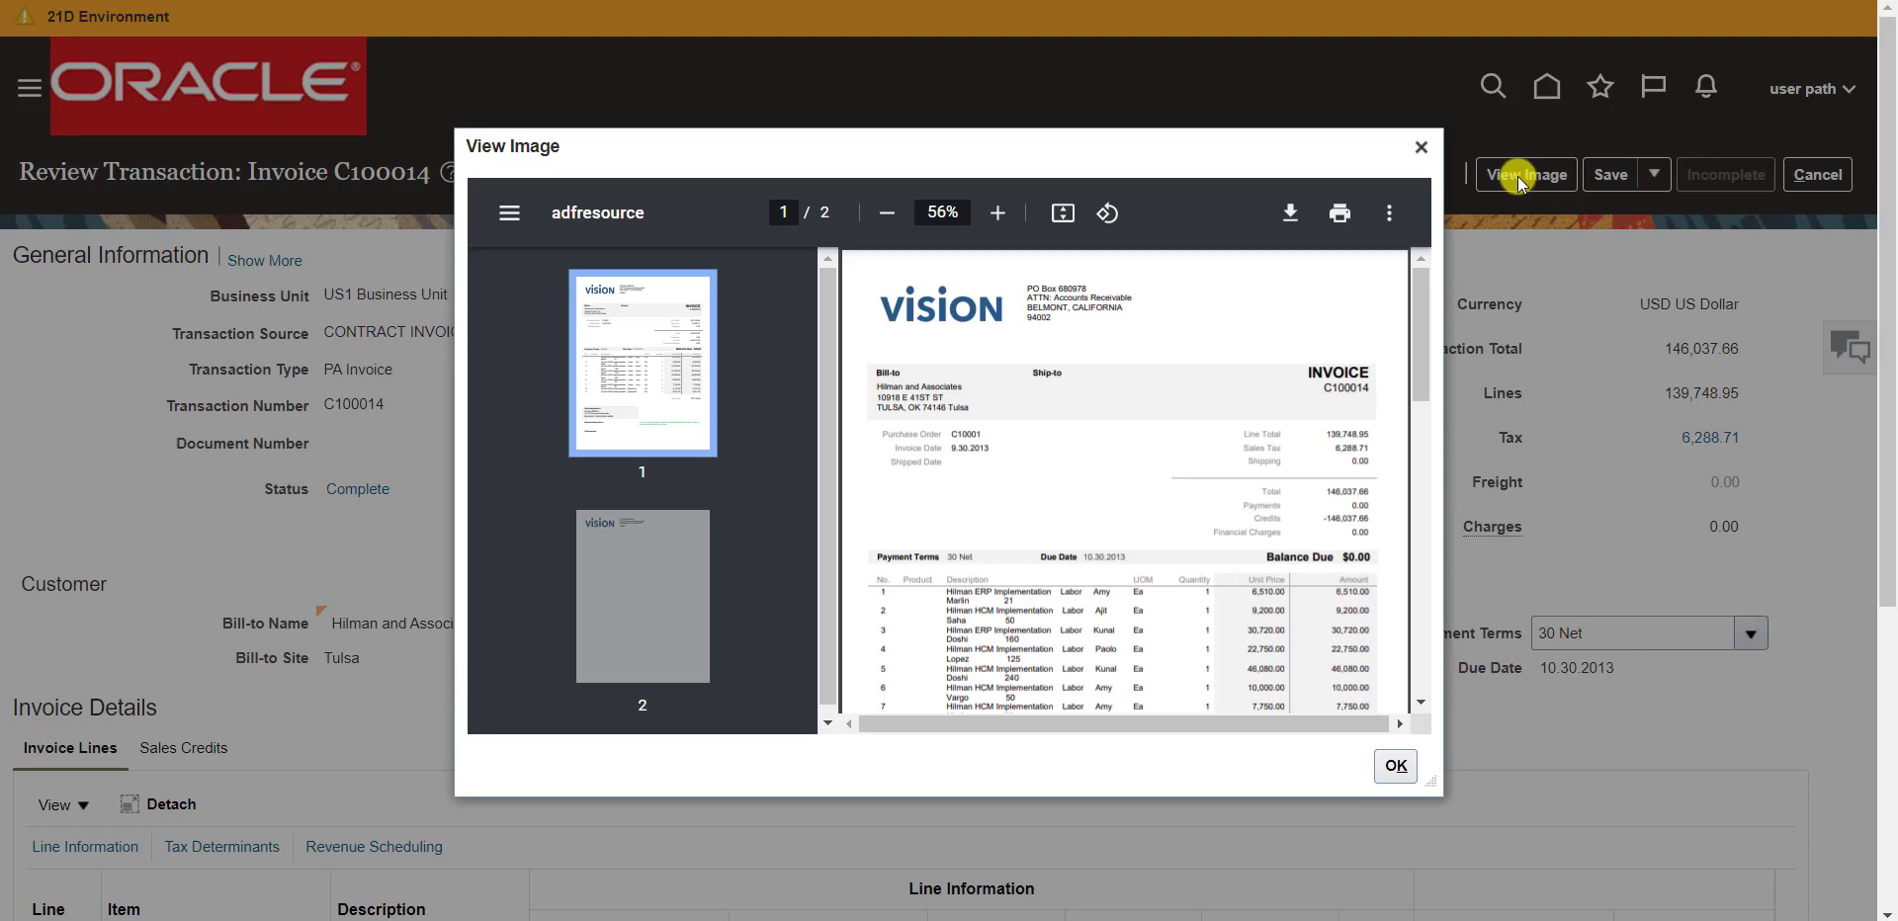
{"action": "left_click", "coordinate": [1292, 216]}
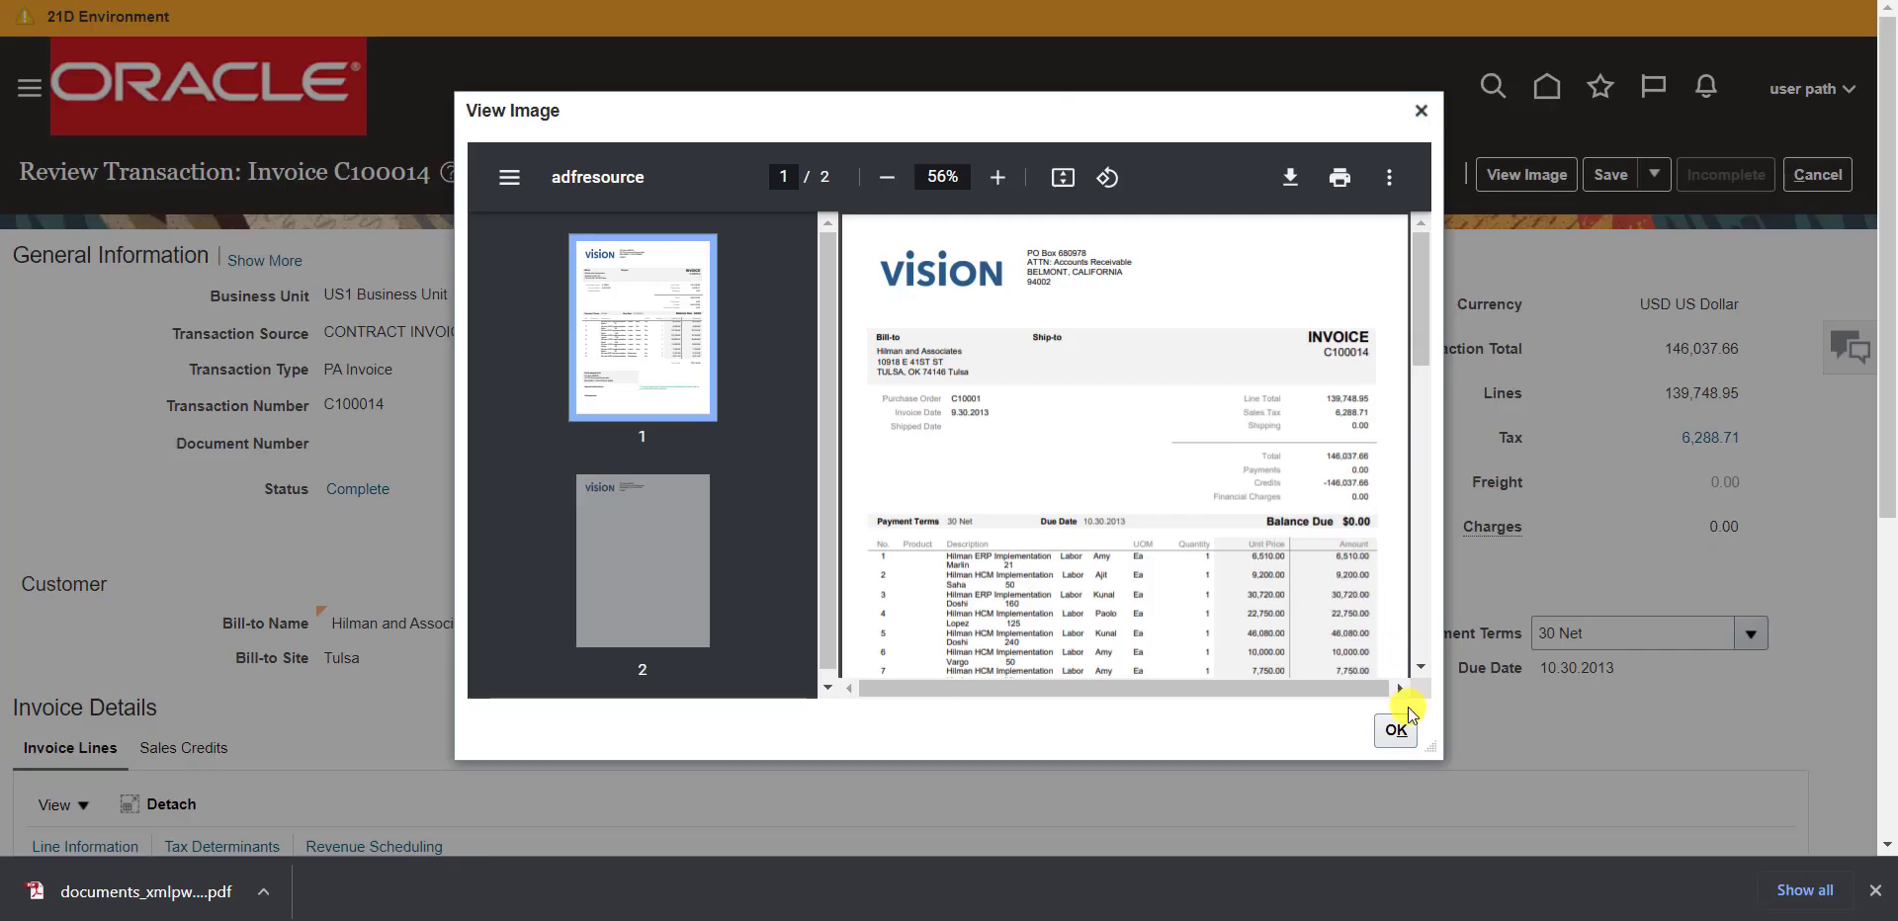
{"action": "left_click", "coordinate": [1408, 729]}
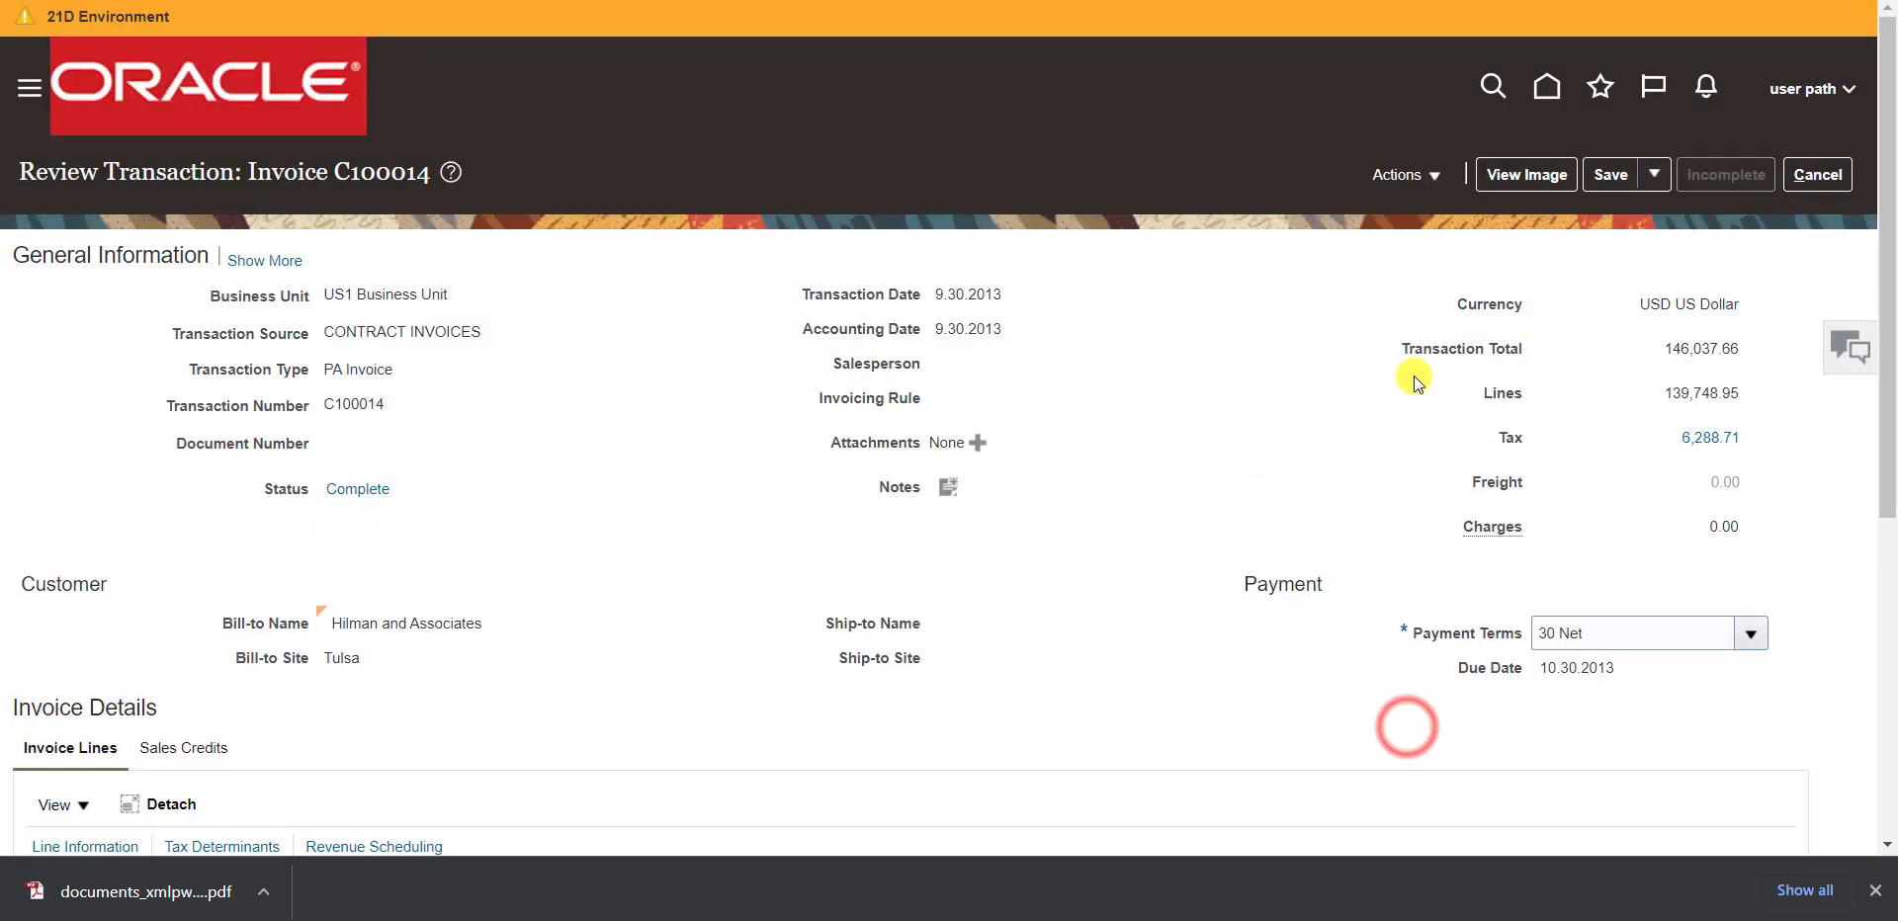
{"action": "left_click", "coordinate": [1517, 180]}
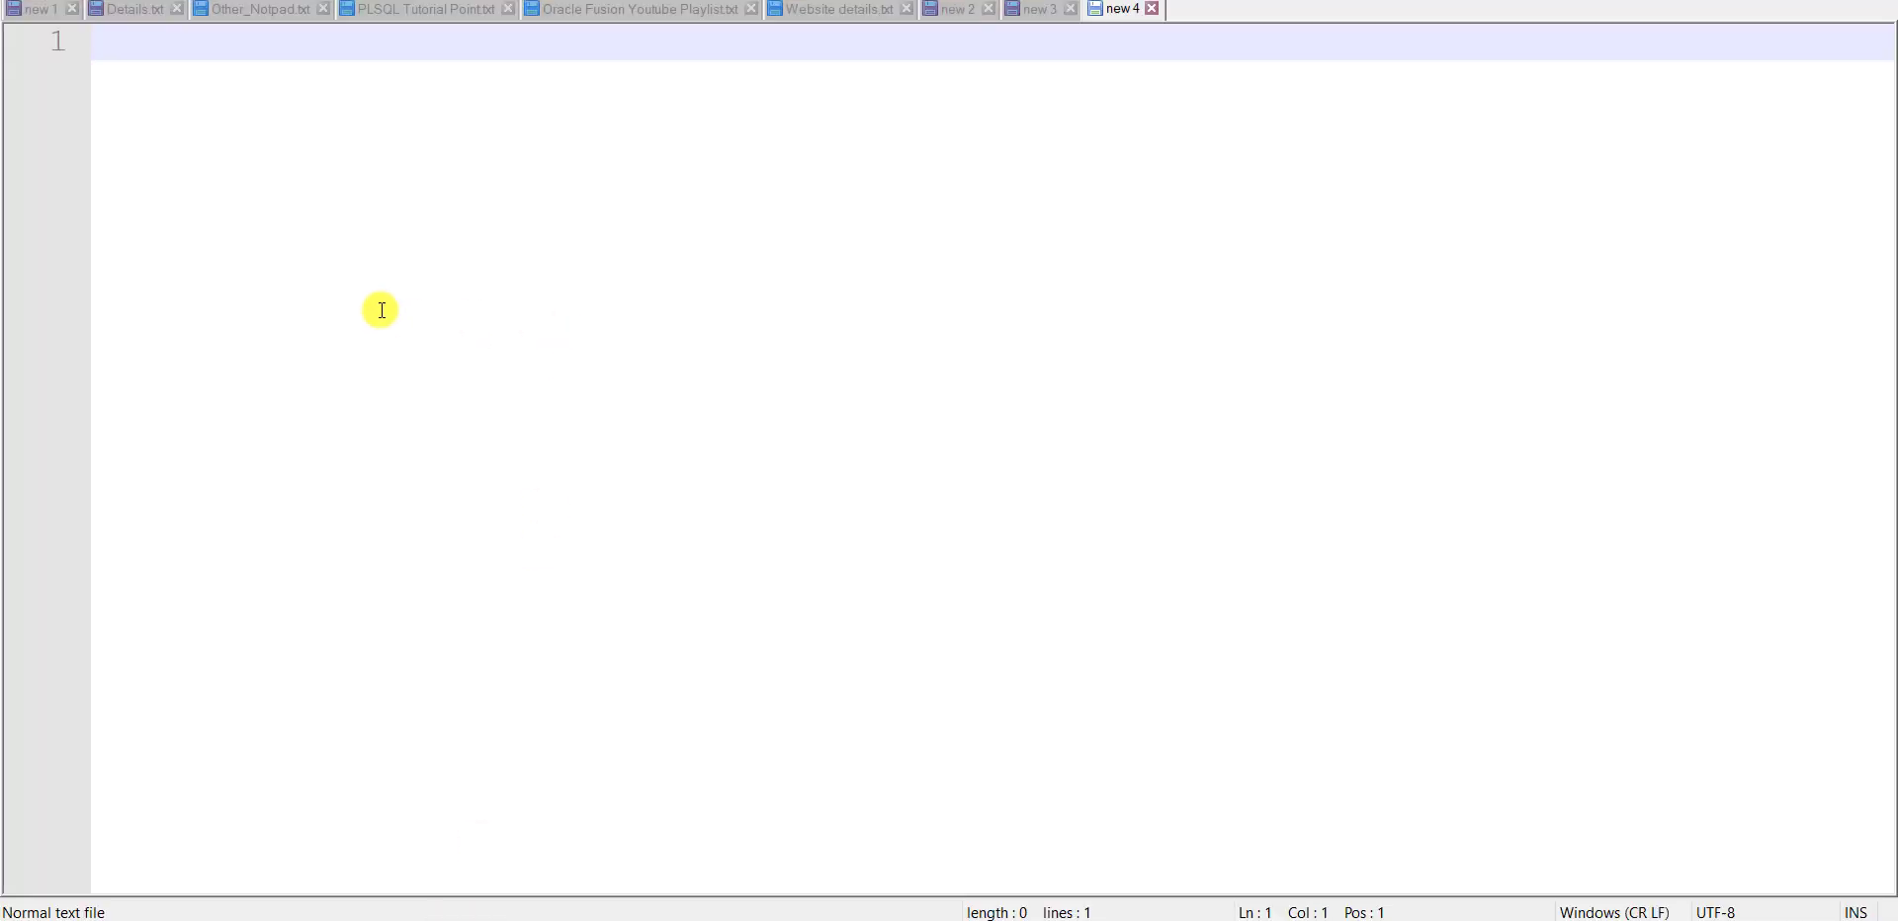
- In the blank Notepad++ file, write the note "Print Receivables Transactions --- ESS Job Name" and start a new line
{"action": "type", "text": "Print Receivables T"}
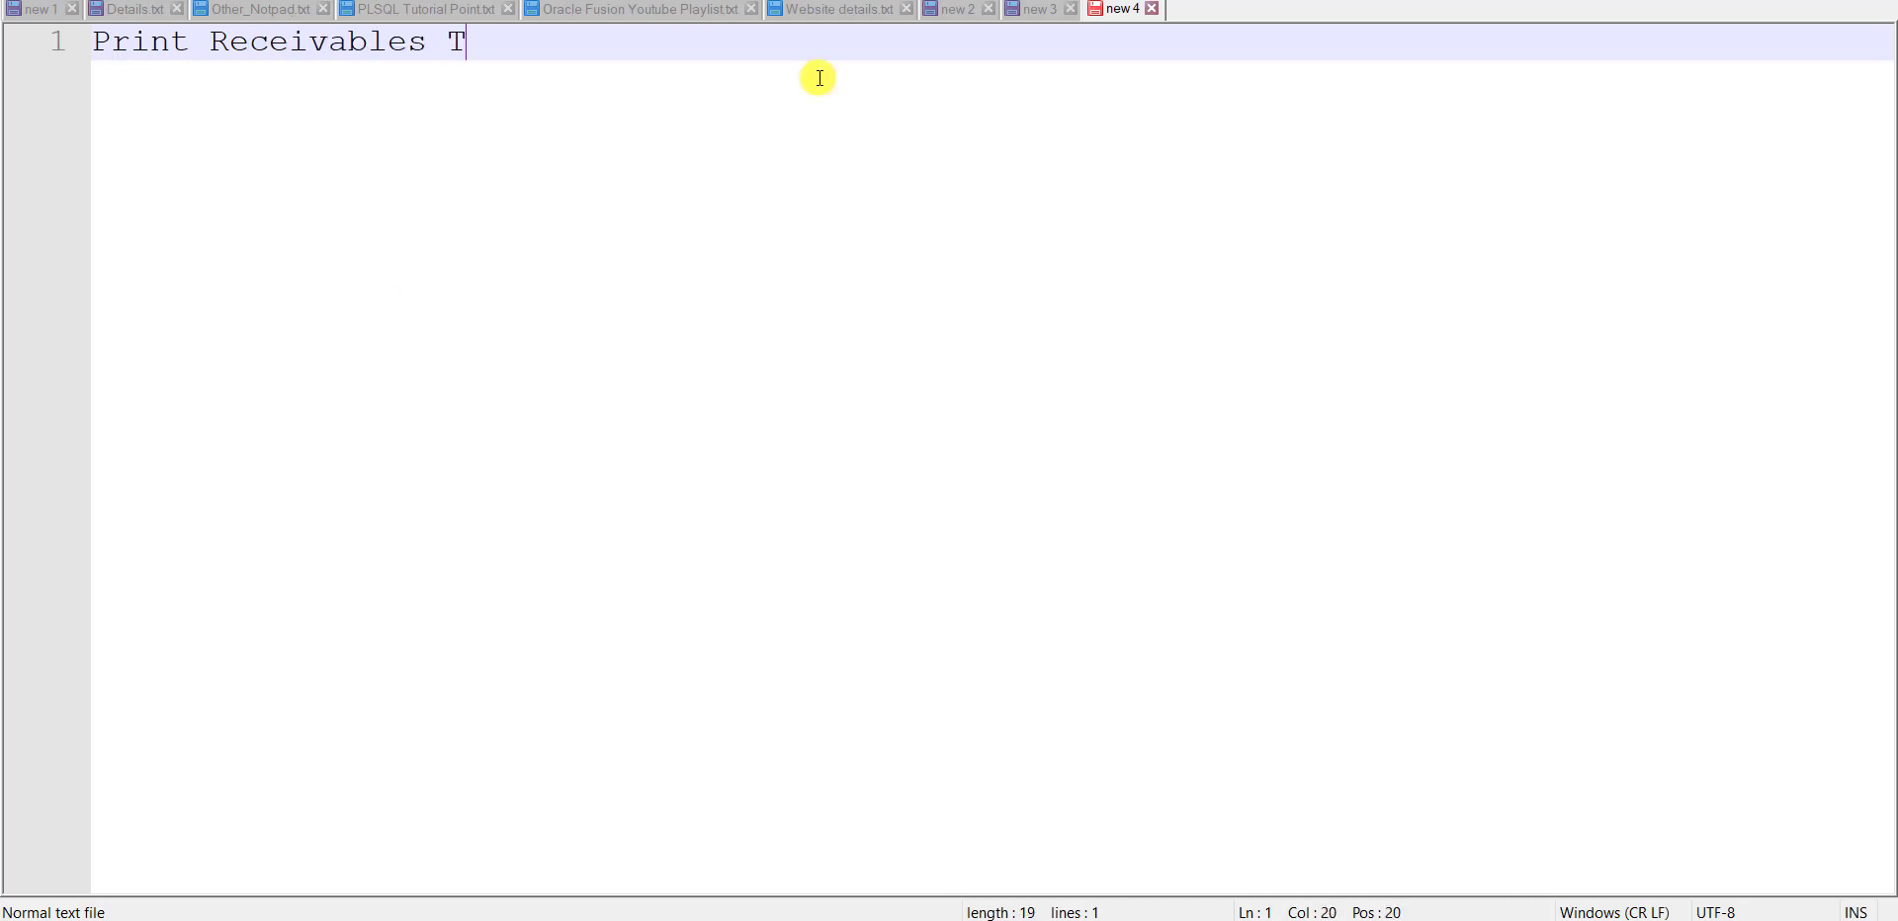
{"action": "type", "text": "ransactions"}
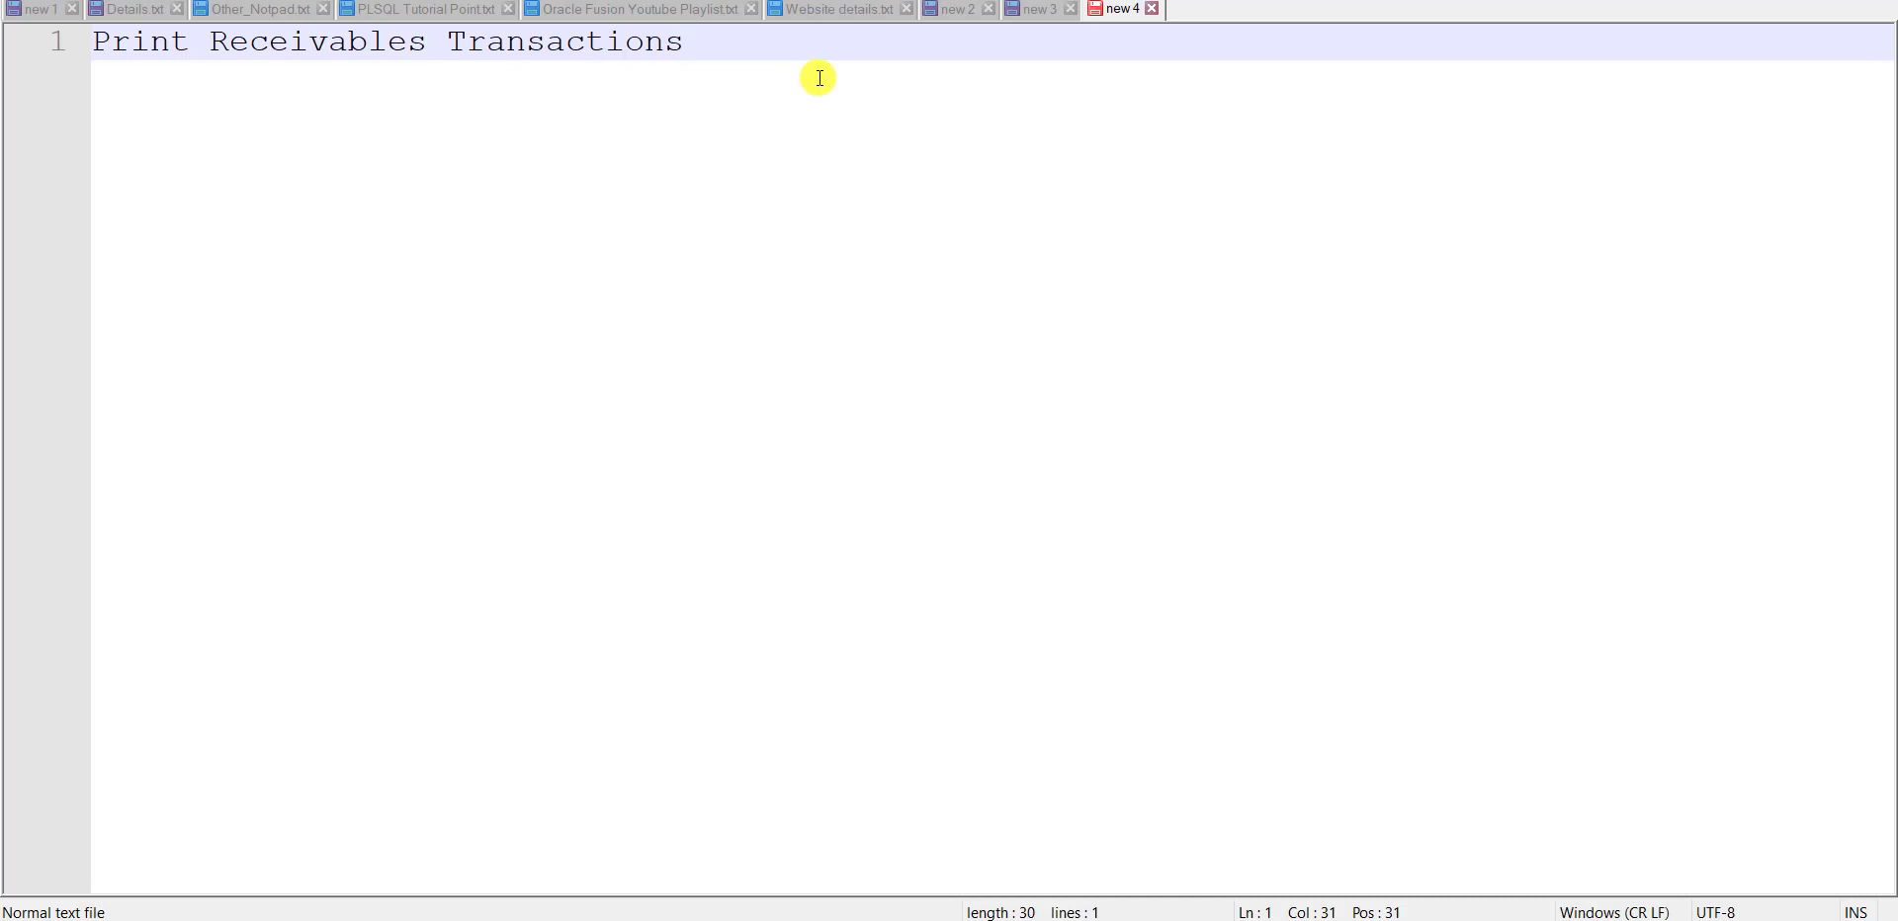
{"action": "key", "text": "Tab"}
{"action": "type", "text": "--- ESS Job Name"}
{"action": "key", "text": "Return"}
- Switch back to Oracle Fusion in the browser, leave the invoice without saving, and open Setup and Maintenance
{"action": "key", "text": "alt+Tab"}
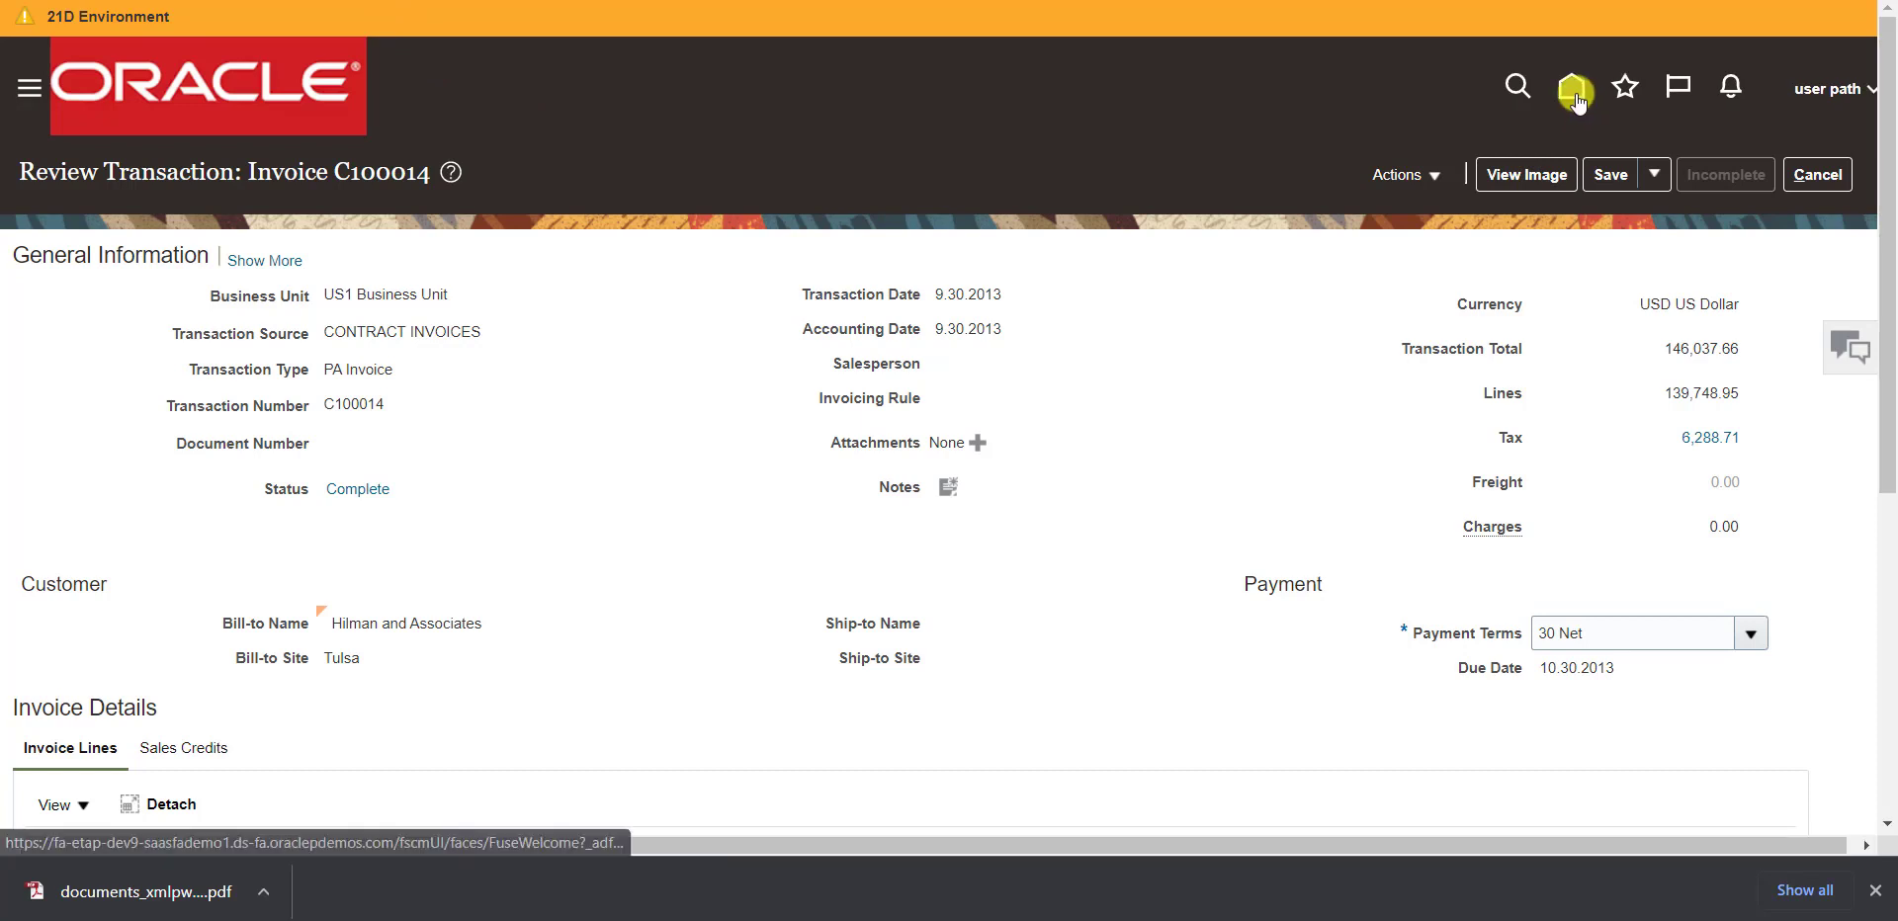
{"action": "left_click", "coordinate": [1575, 94]}
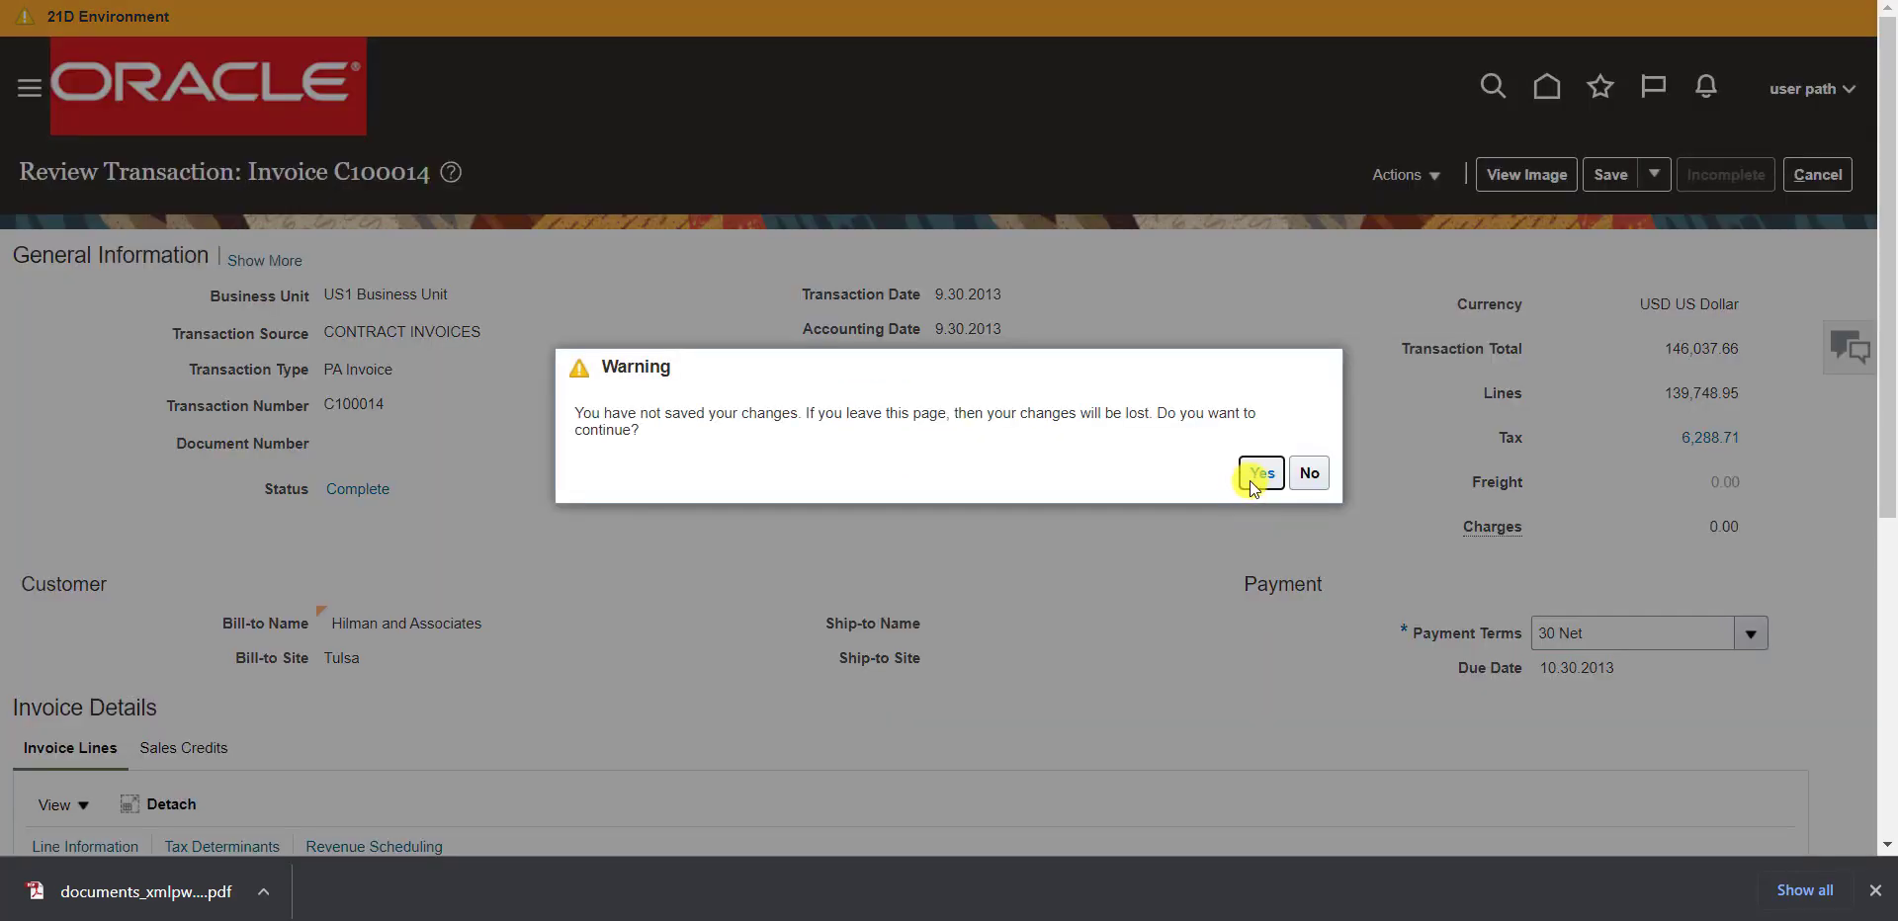
{"action": "left_click", "coordinate": [1252, 481]}
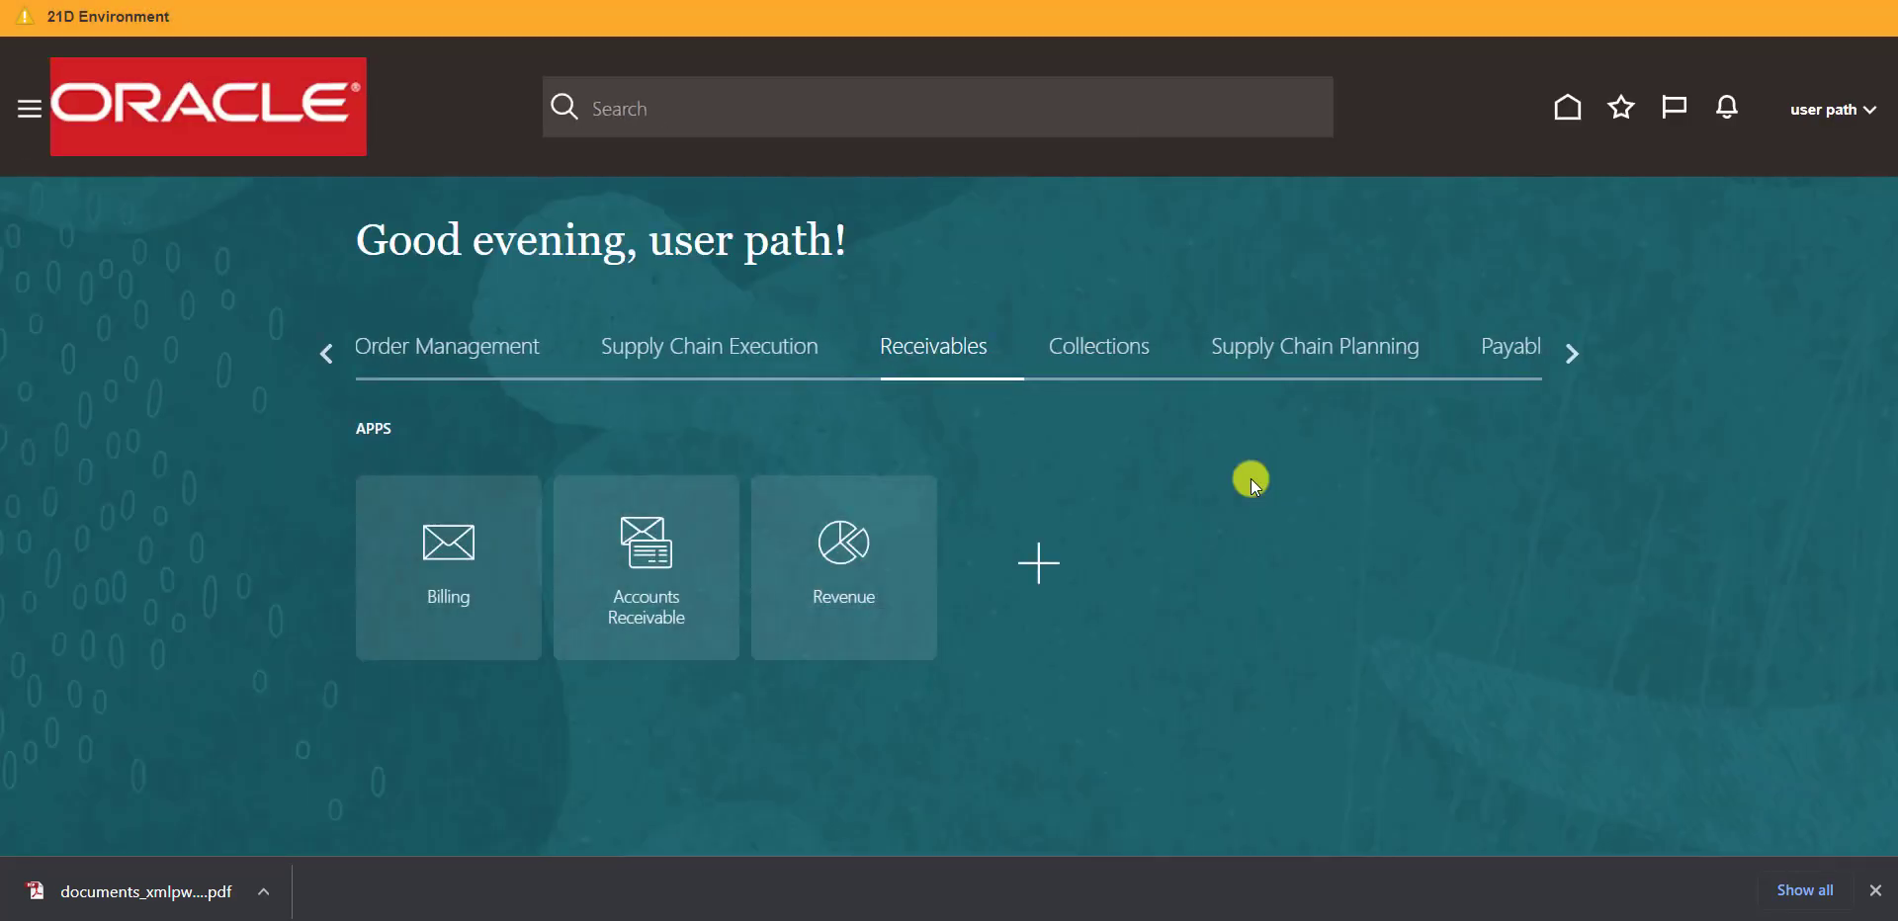
{"action": "left_click", "coordinate": [1857, 113]}
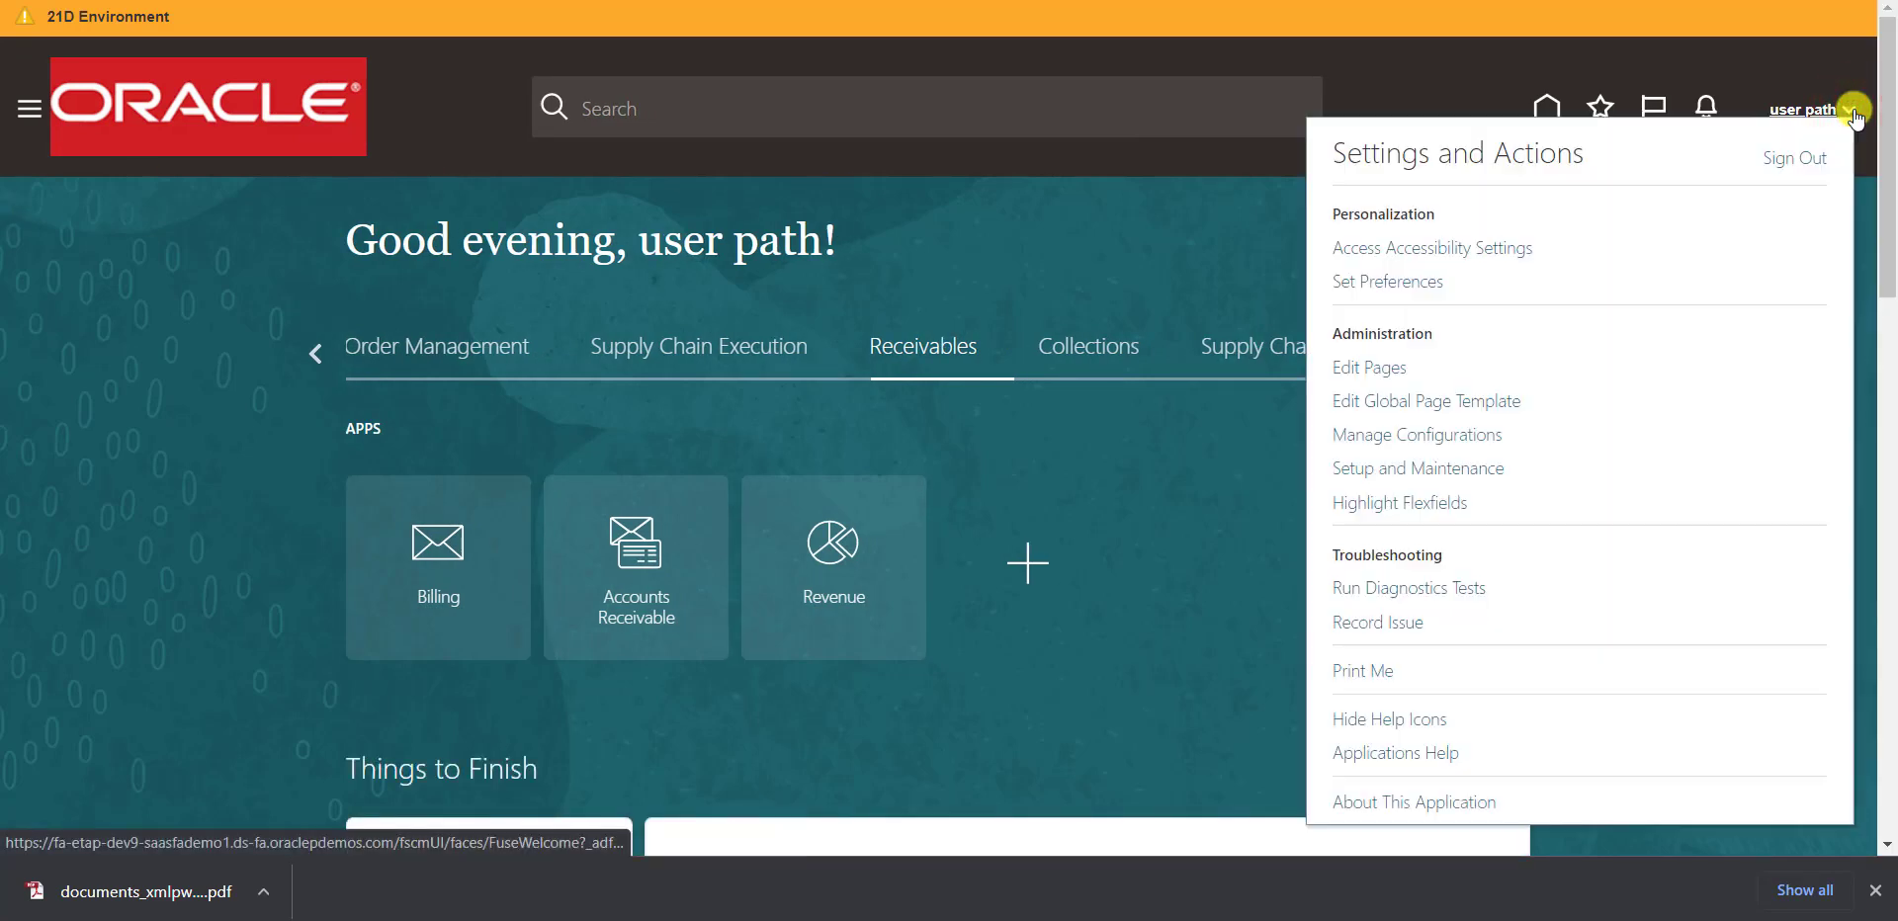
{"action": "left_click", "coordinate": [1435, 472]}
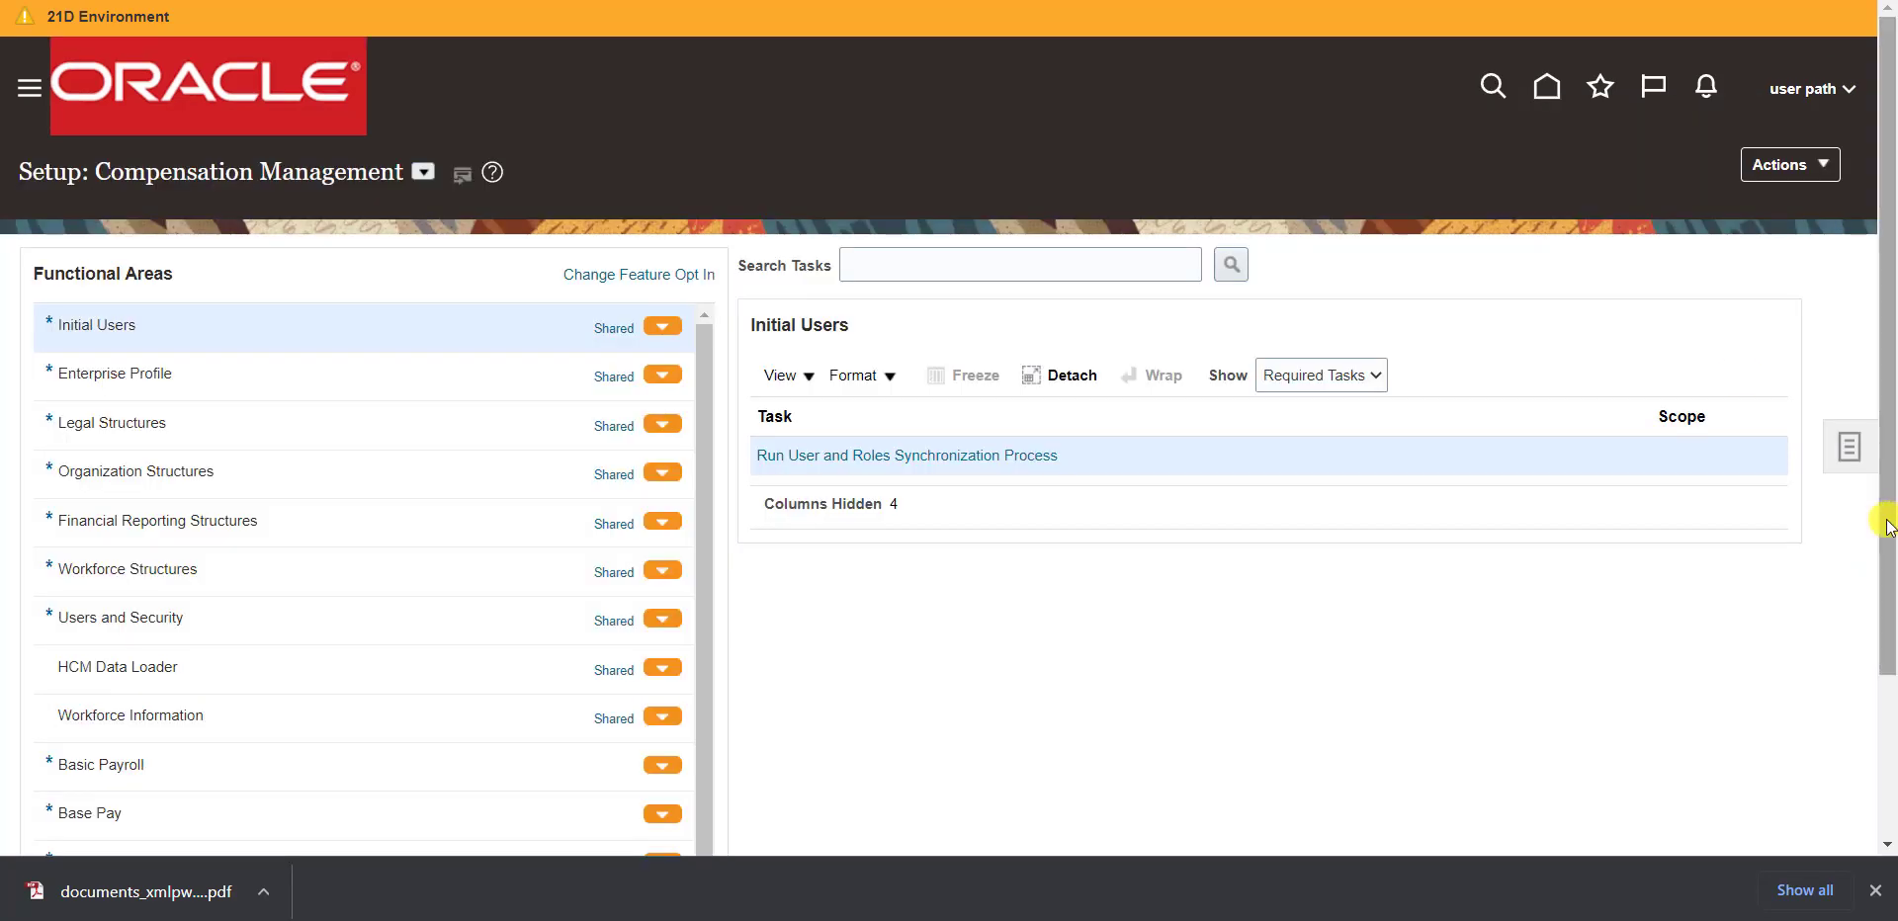
- Open the setup task search page and search for "manage%ent%job%"
{"action": "left_click", "coordinate": [1850, 453]}
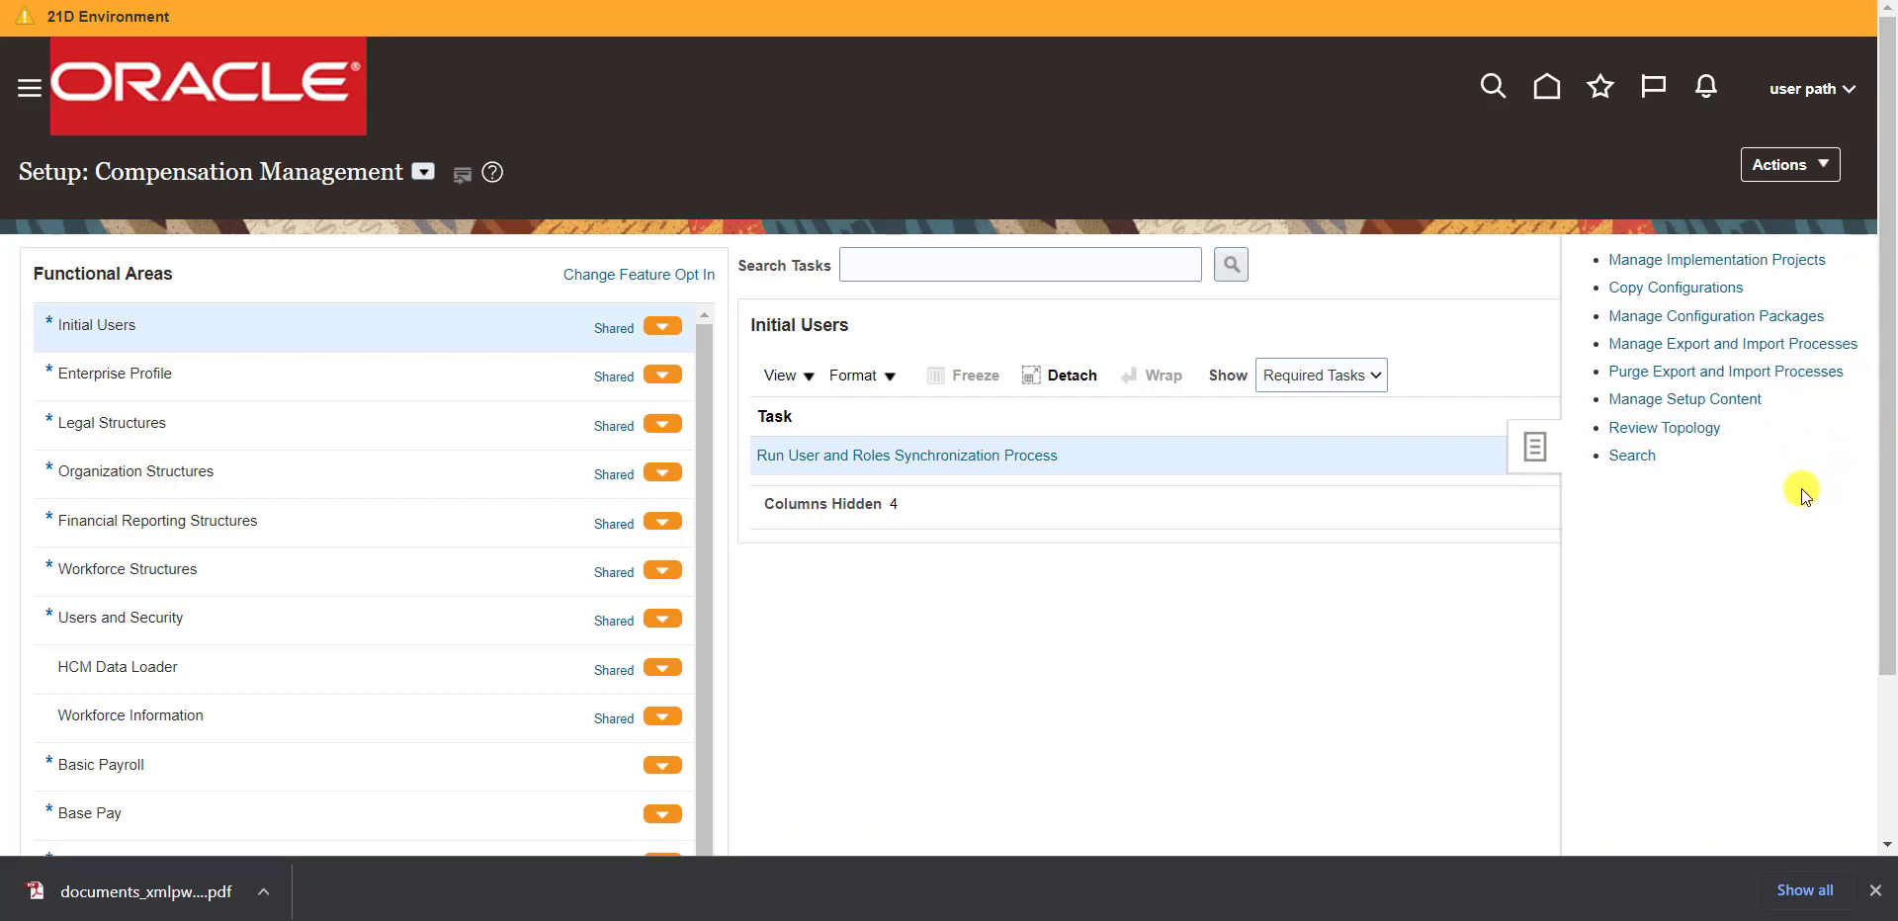
{"action": "left_click", "coordinate": [1629, 457]}
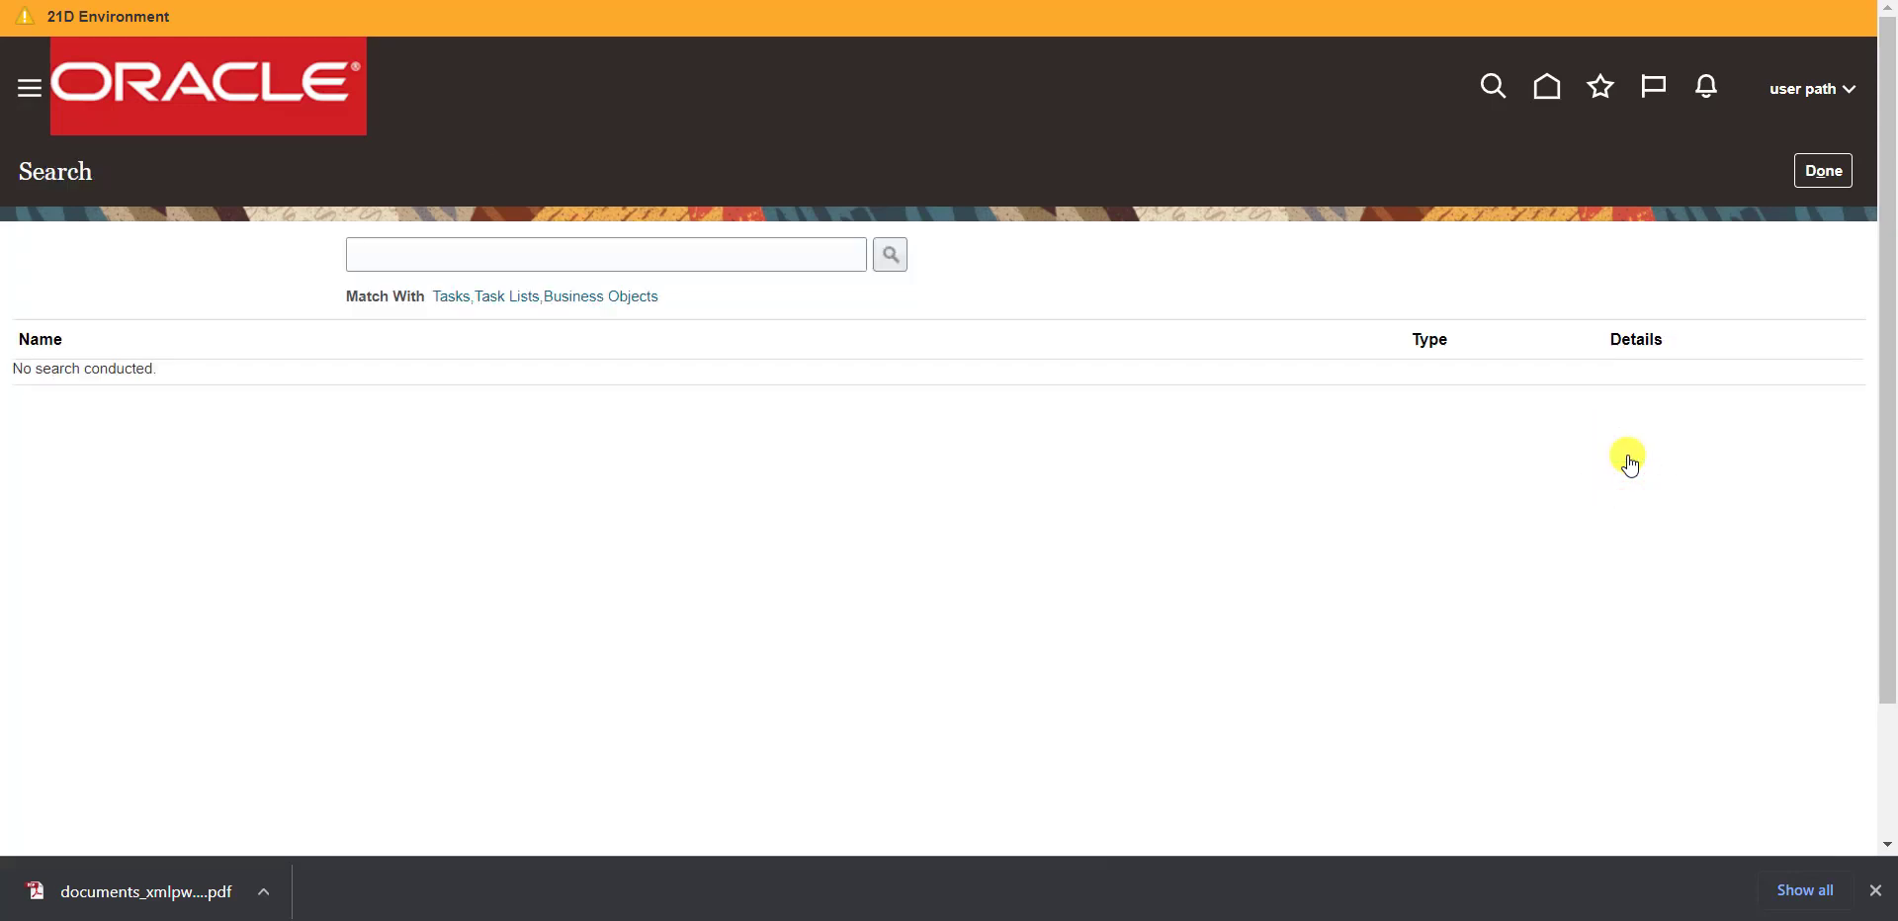
{"action": "left_click", "coordinate": [680, 255]}
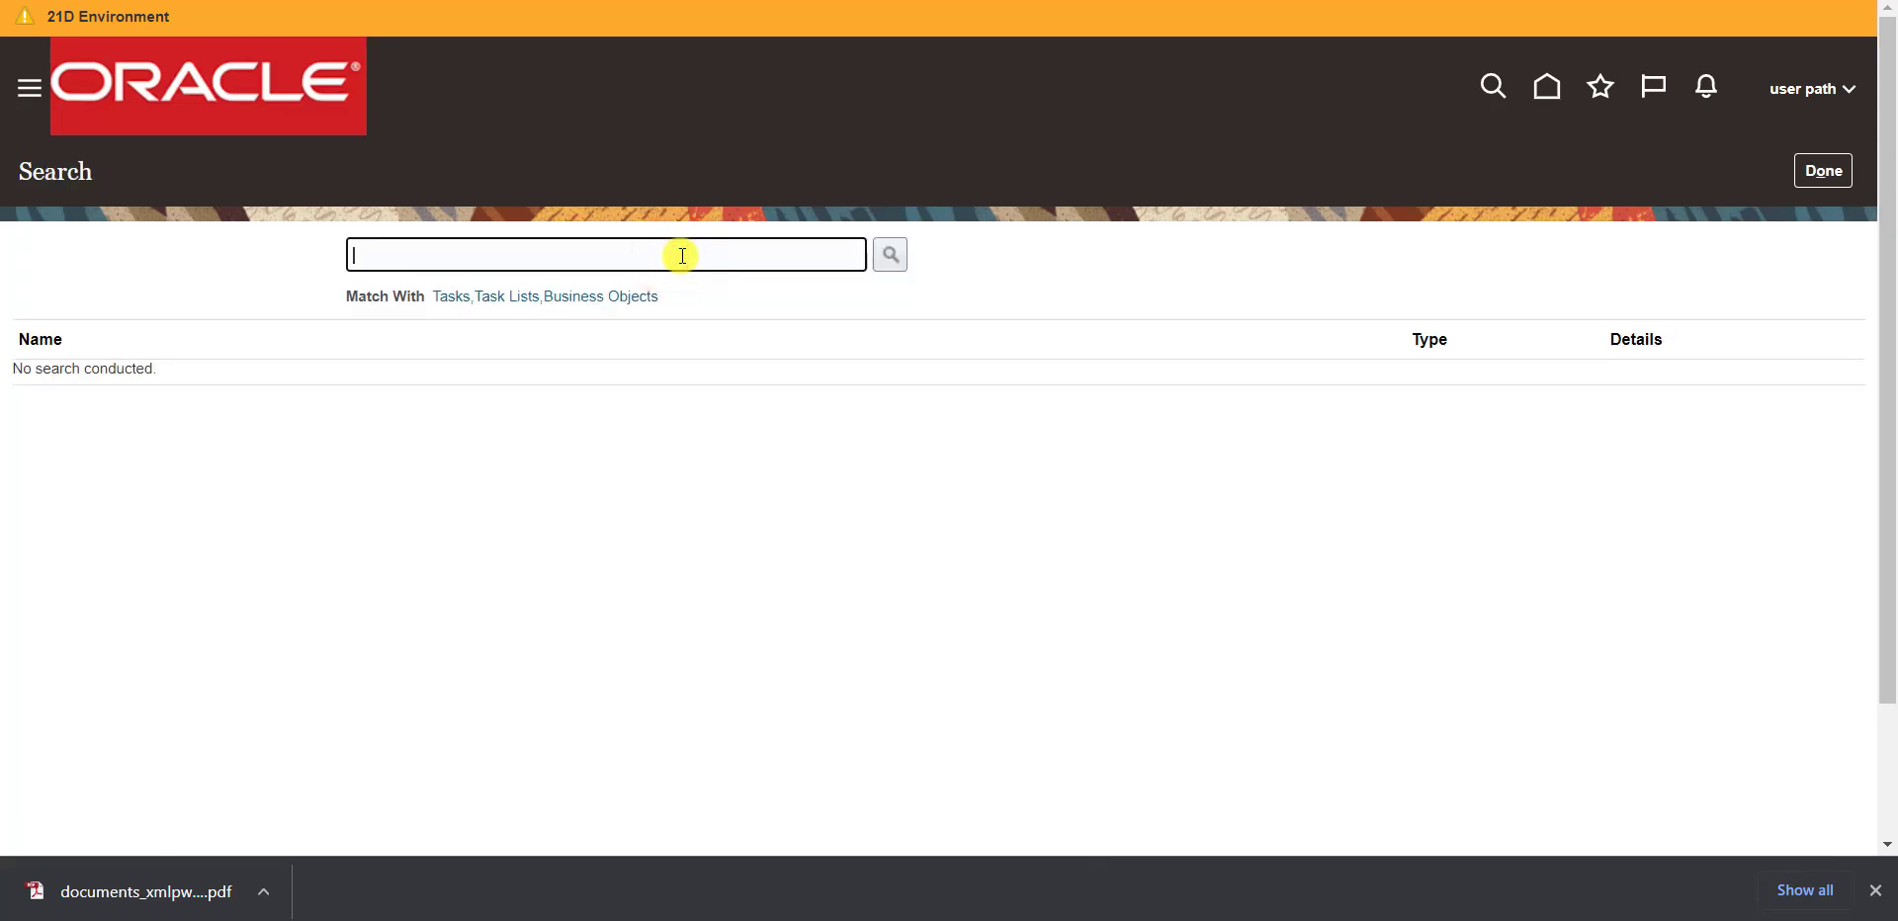
{"action": "type", "text": "manage%enj%job%"}
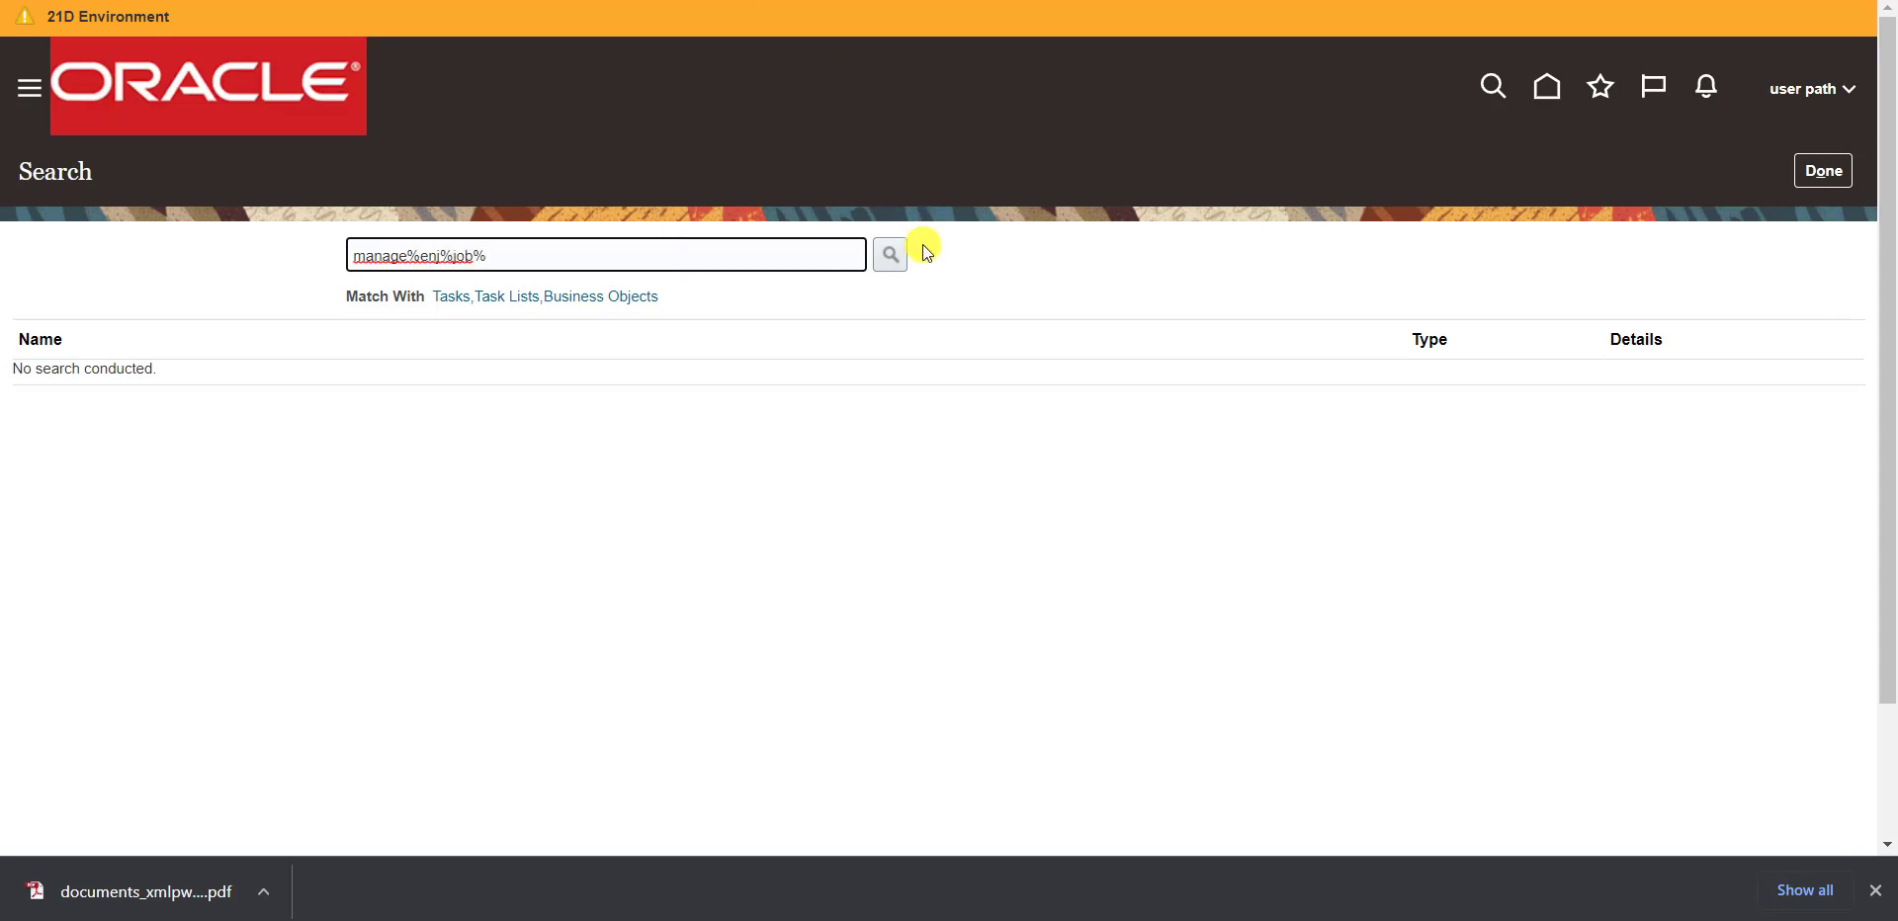
{"action": "left_click", "coordinate": [889, 261]}
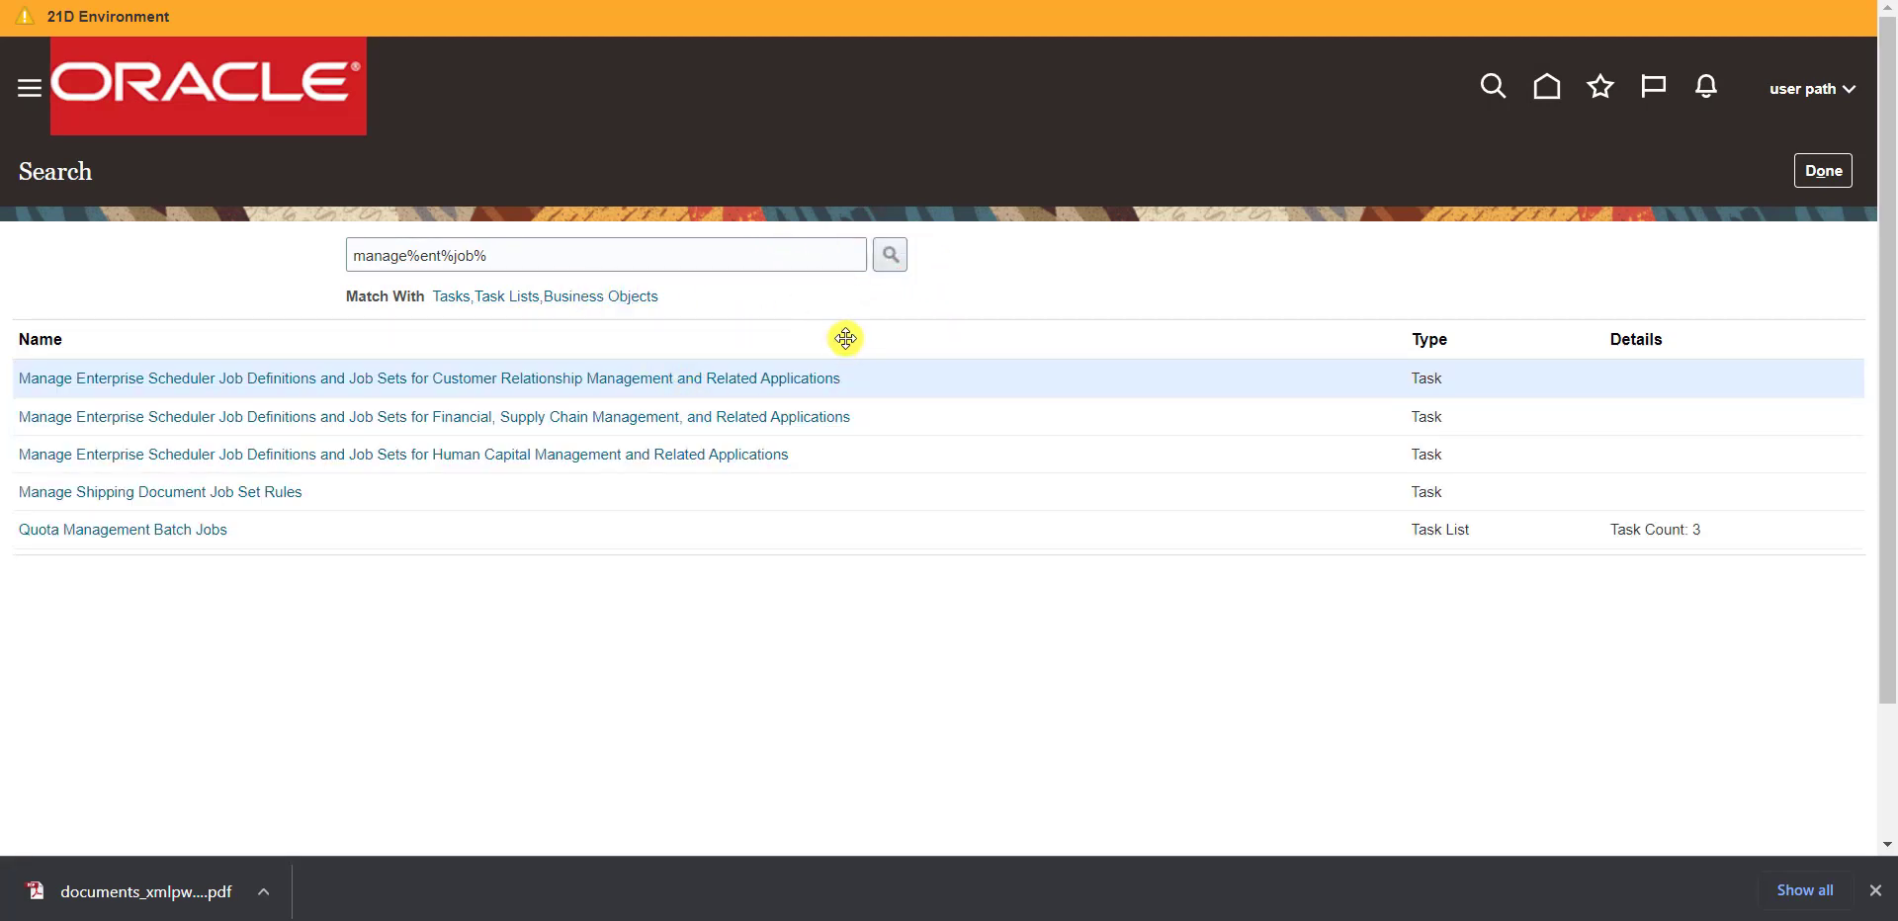
- Open the Manage Enterprise Scheduler Job Definitions and Job Sets task for Financial, Supply Chain Management, and Related Applications
{"action": "triple_click", "coordinate": [544, 254]}
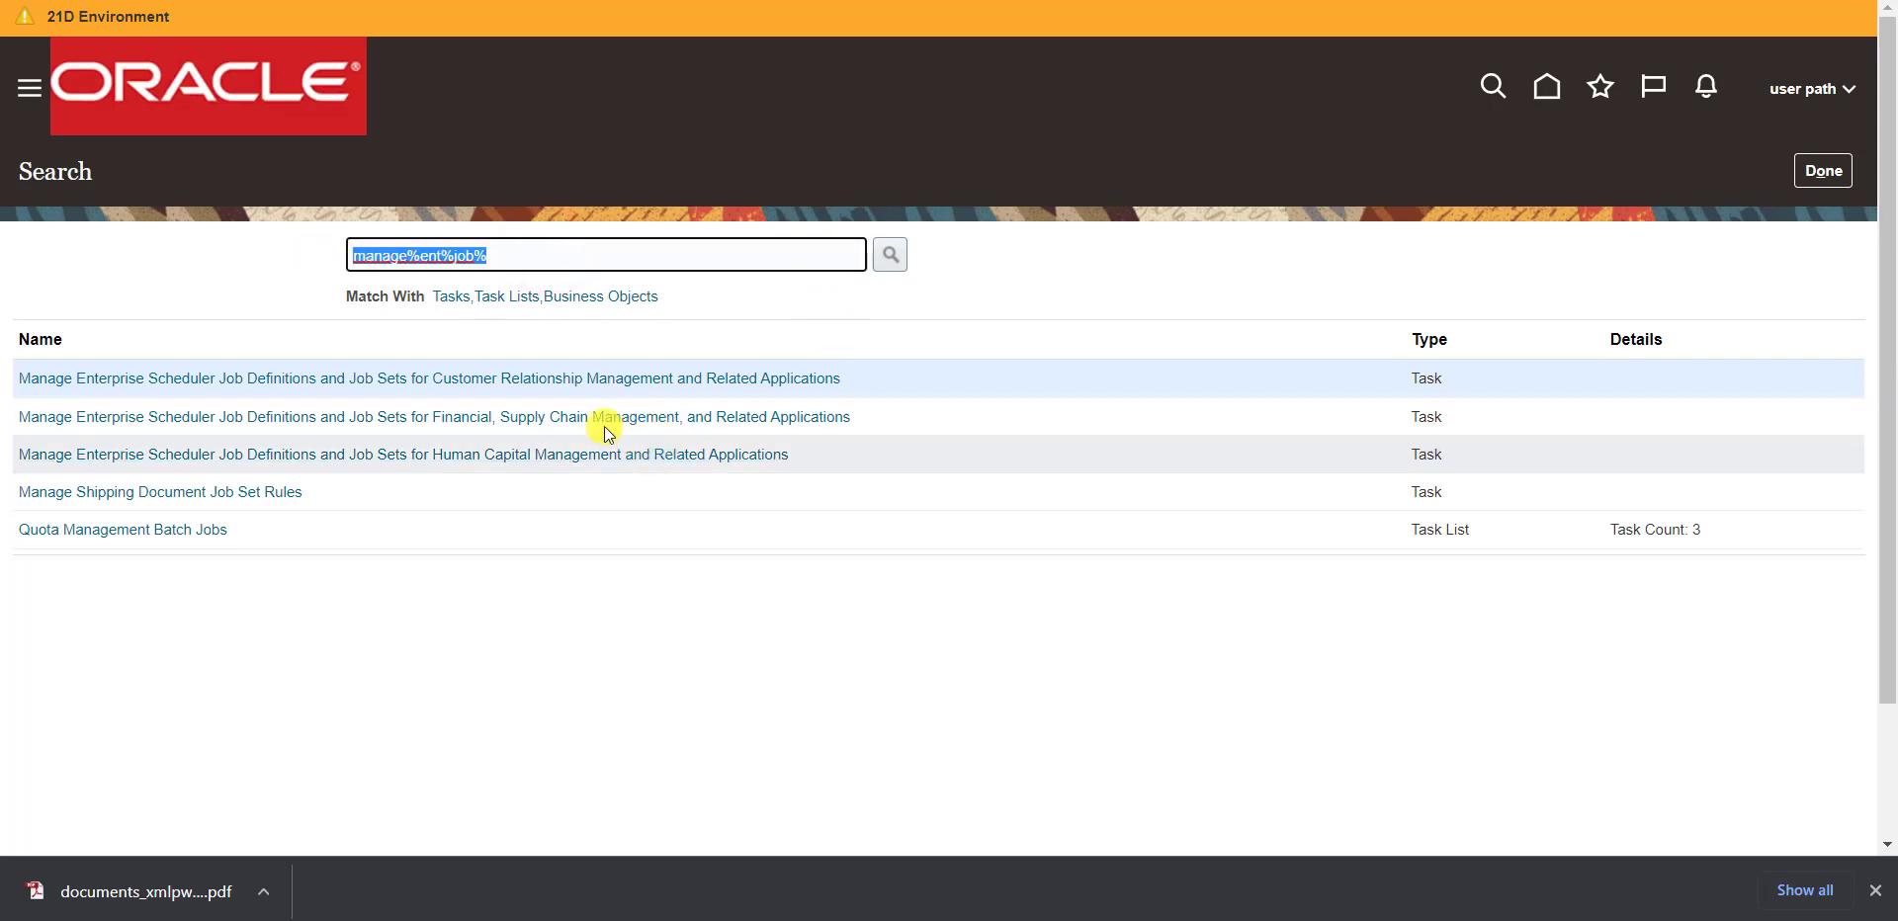
{"action": "left_click", "coordinate": [248, 427]}
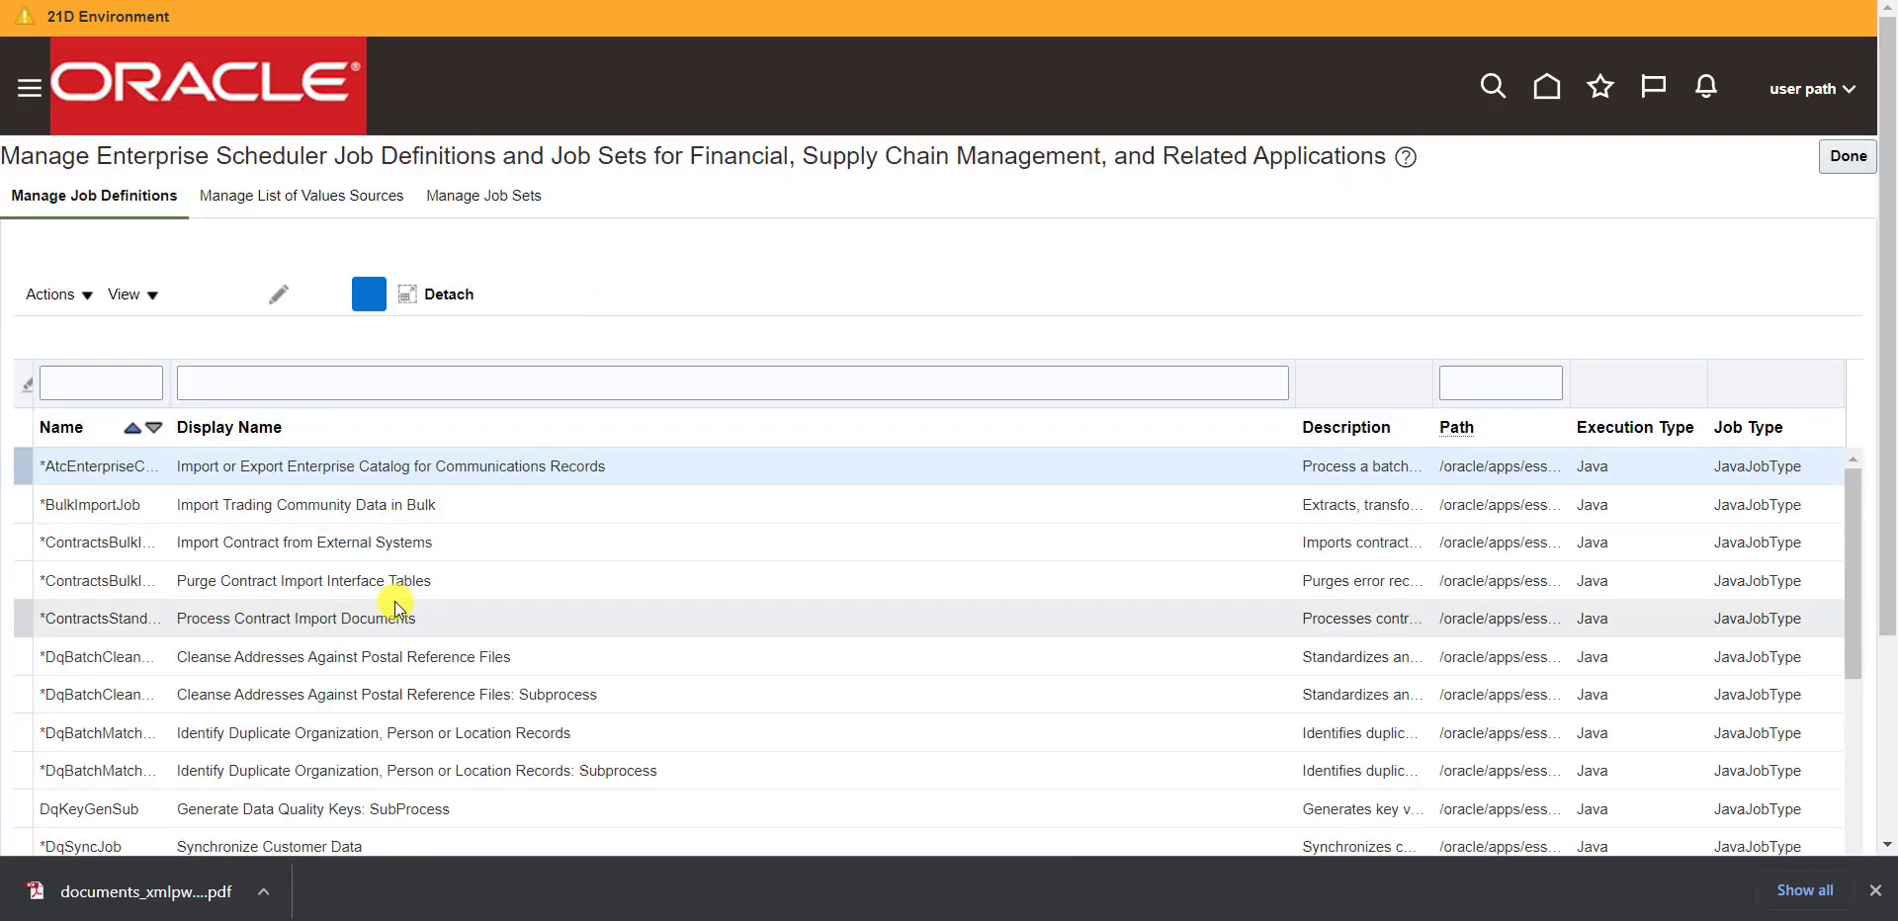
{"action": "left_click", "coordinate": [483, 595]}
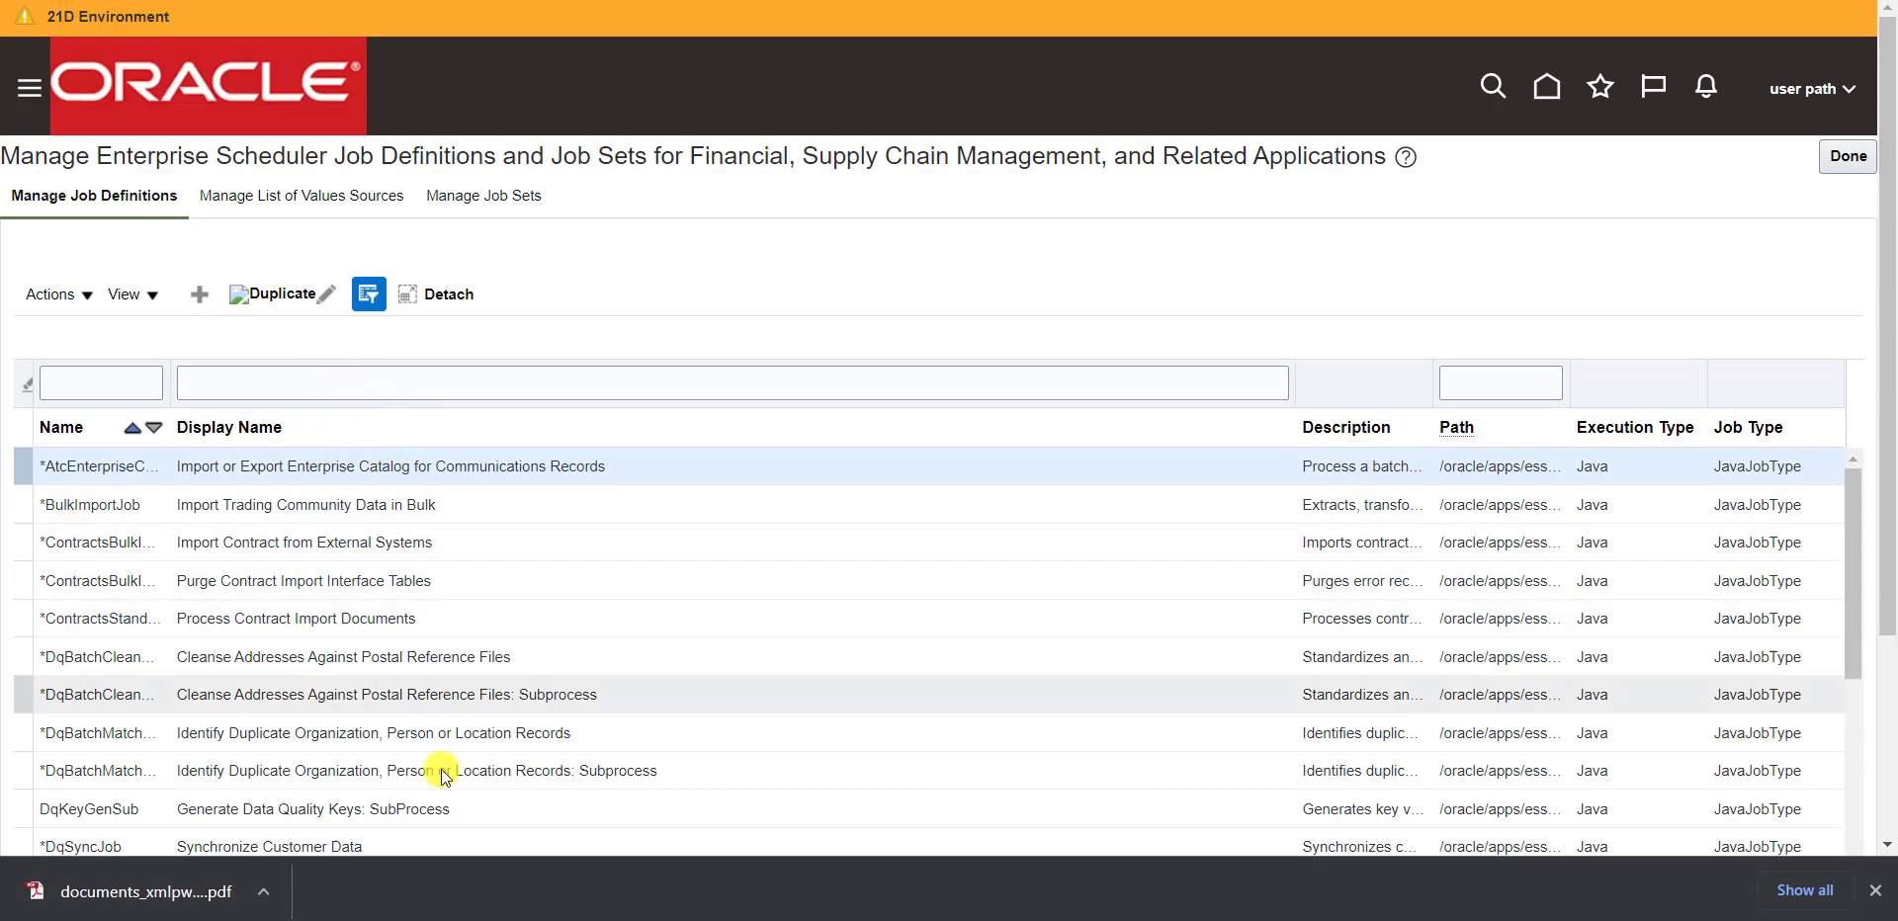
- Copy "Print Receivables Transactions" from the Notepad++ note and enter it as the Display Name filter of the job definitions in Oracle
{"action": "mouse_move", "coordinate": [456, 918]}
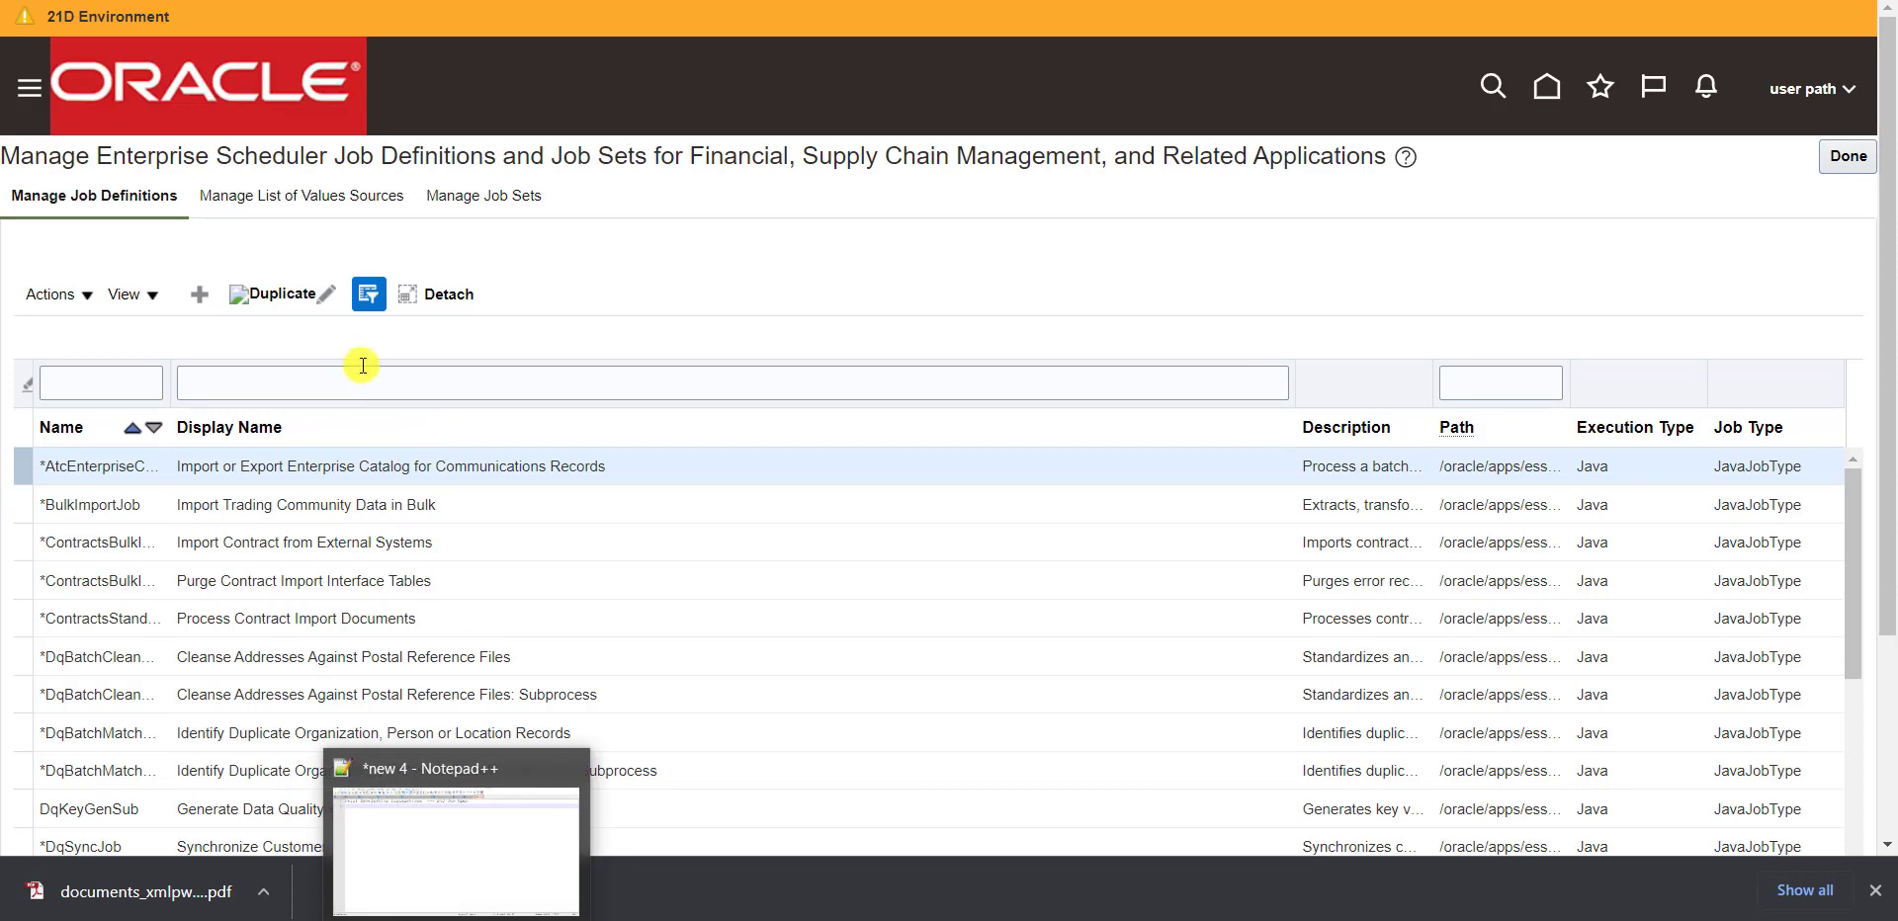
{"action": "left_click", "coordinate": [296, 375]}
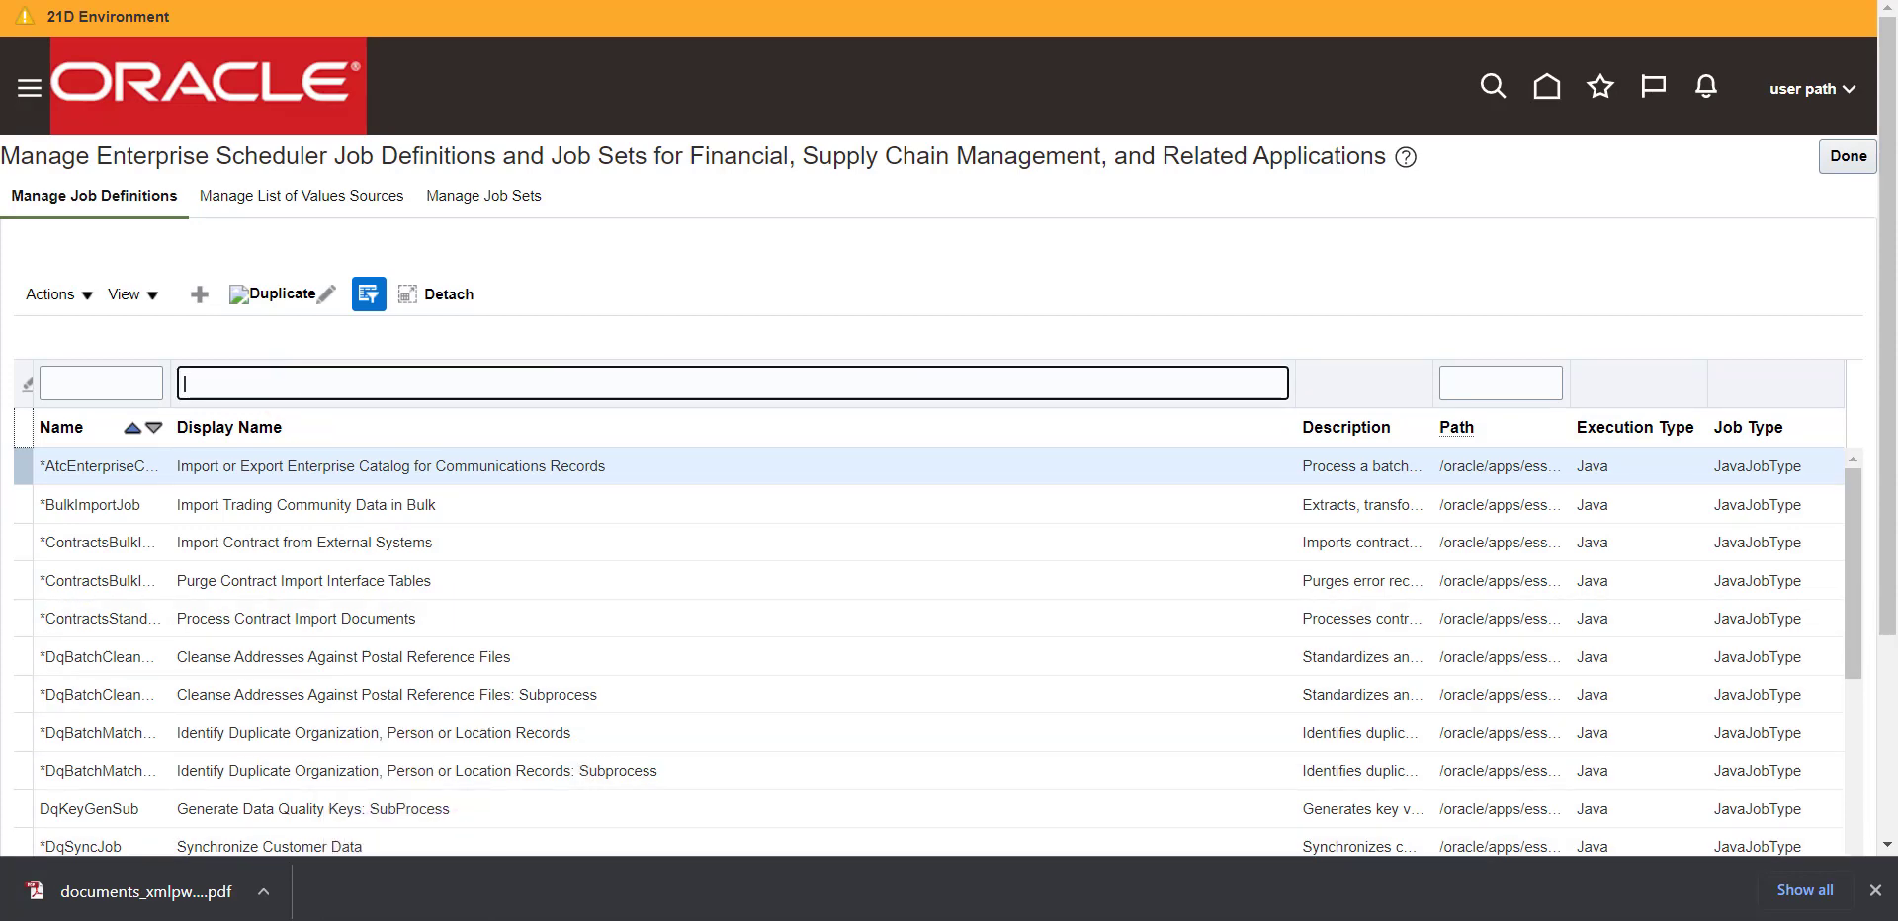
{"action": "left_click", "coordinate": [483, 917]}
{"action": "left_click_drag", "start_coordinate": [696, 42], "coordinate": [79, 49]}
{"action": "key", "text": "ctrl+c"}
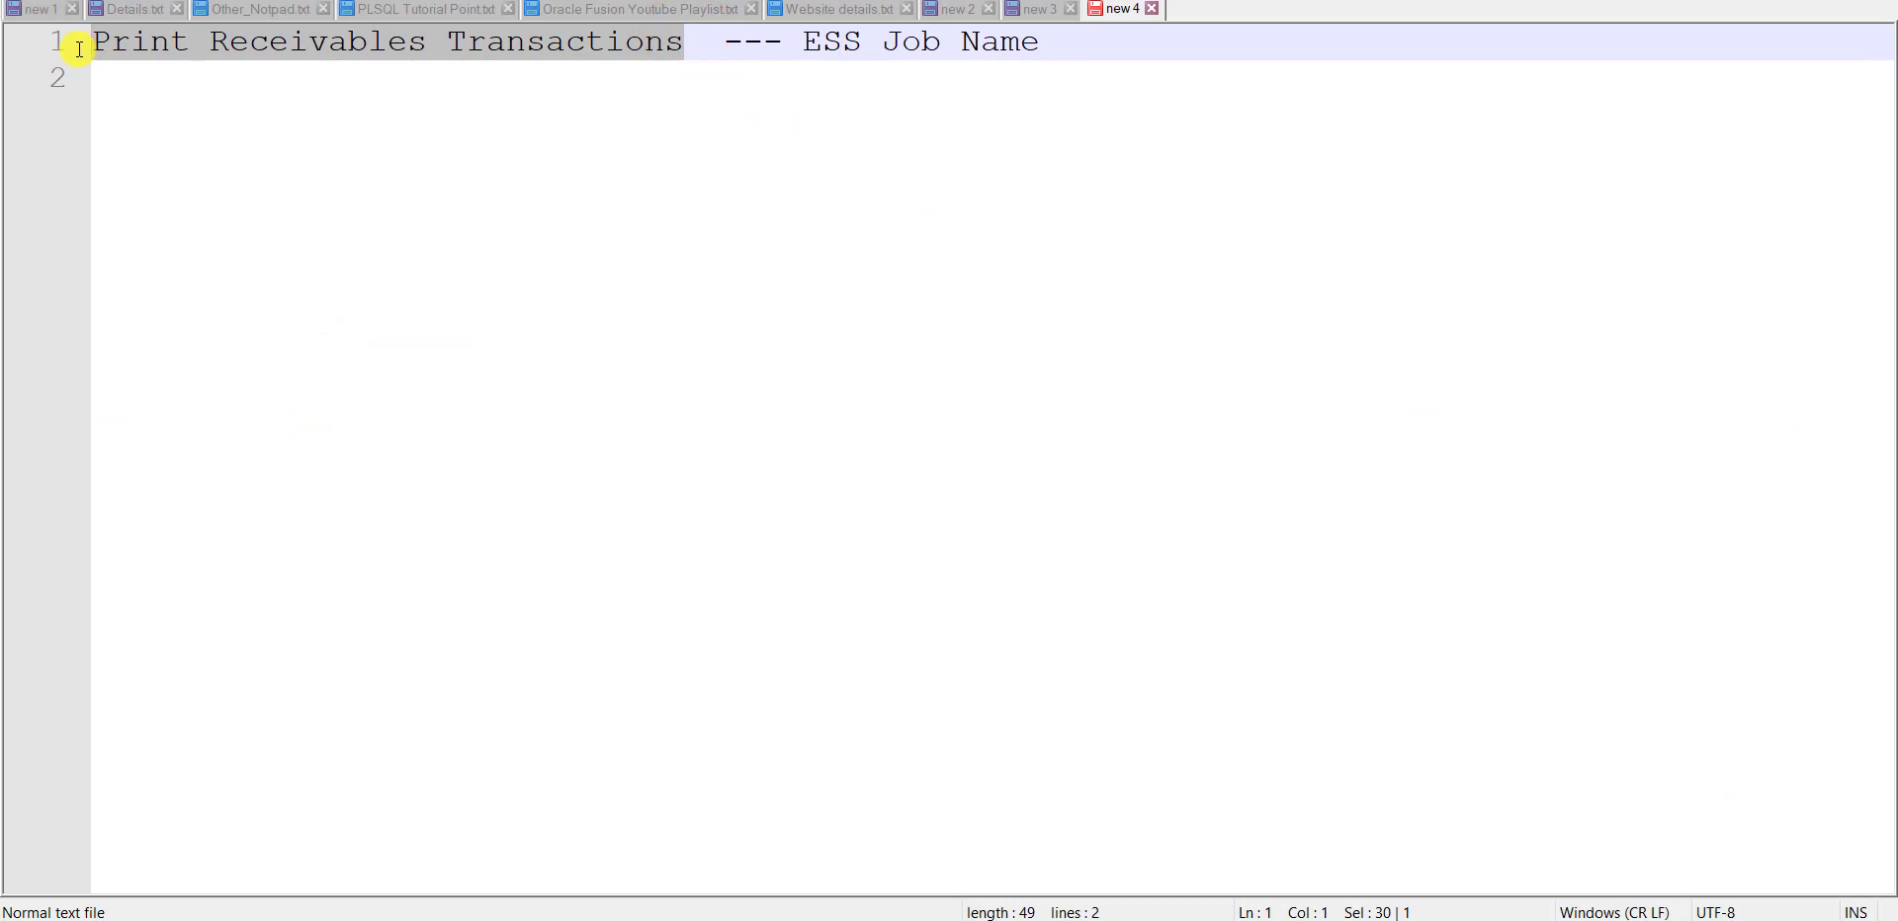
{"action": "key", "text": "alt+Tab"}
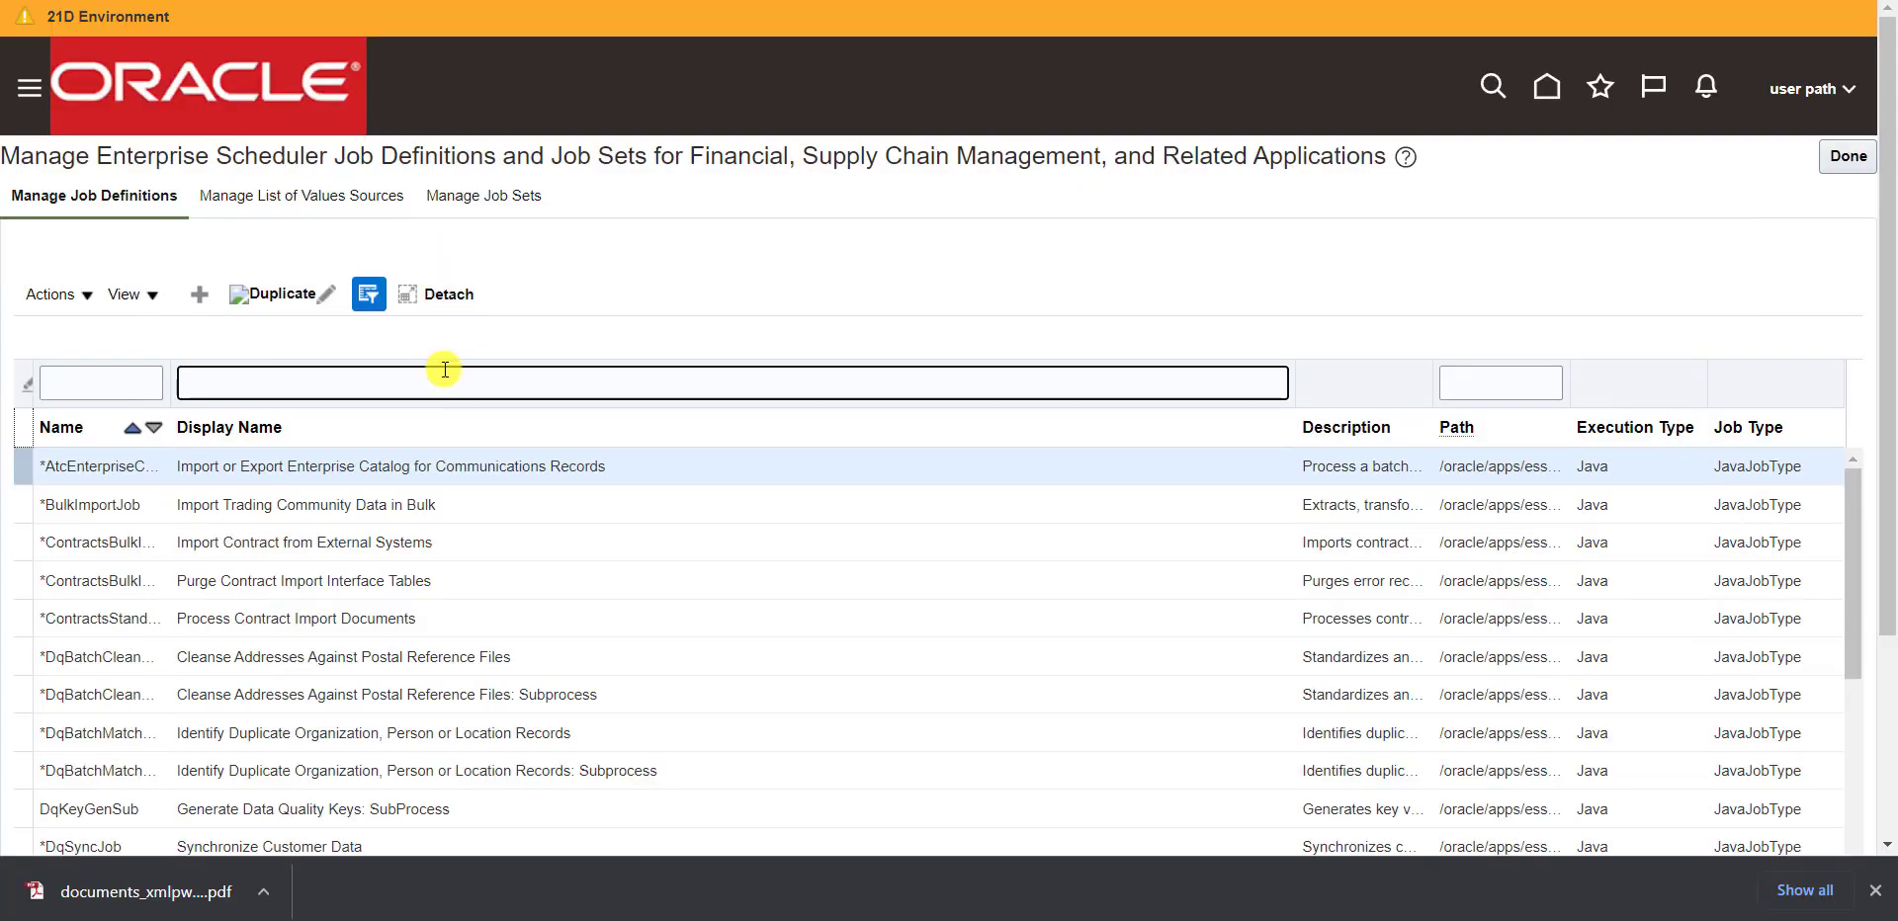
{"action": "key", "text": "ctrl+v"}
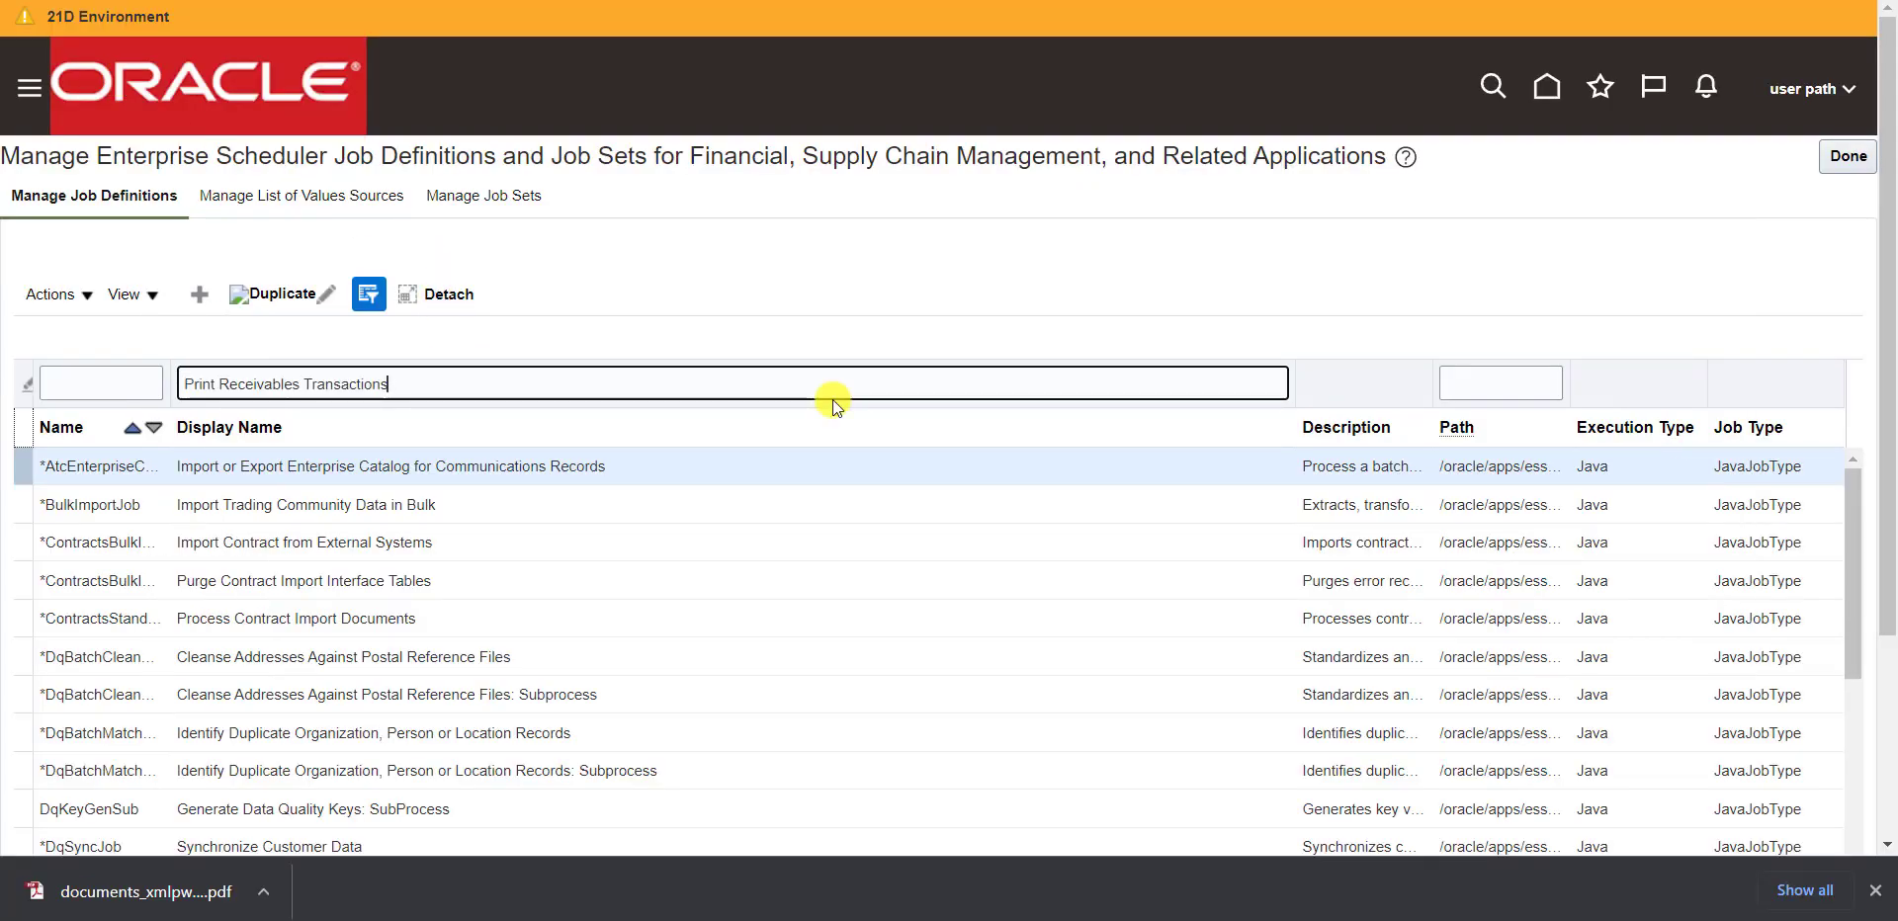
- Run the Display Name filter and select the "Print Receivables Transactions: Invoices" job definition
{"action": "key", "text": "Return"}
{"action": "scroll", "coordinate": [791, 356], "scroll_direction": "down", "scroll_amount": 2}
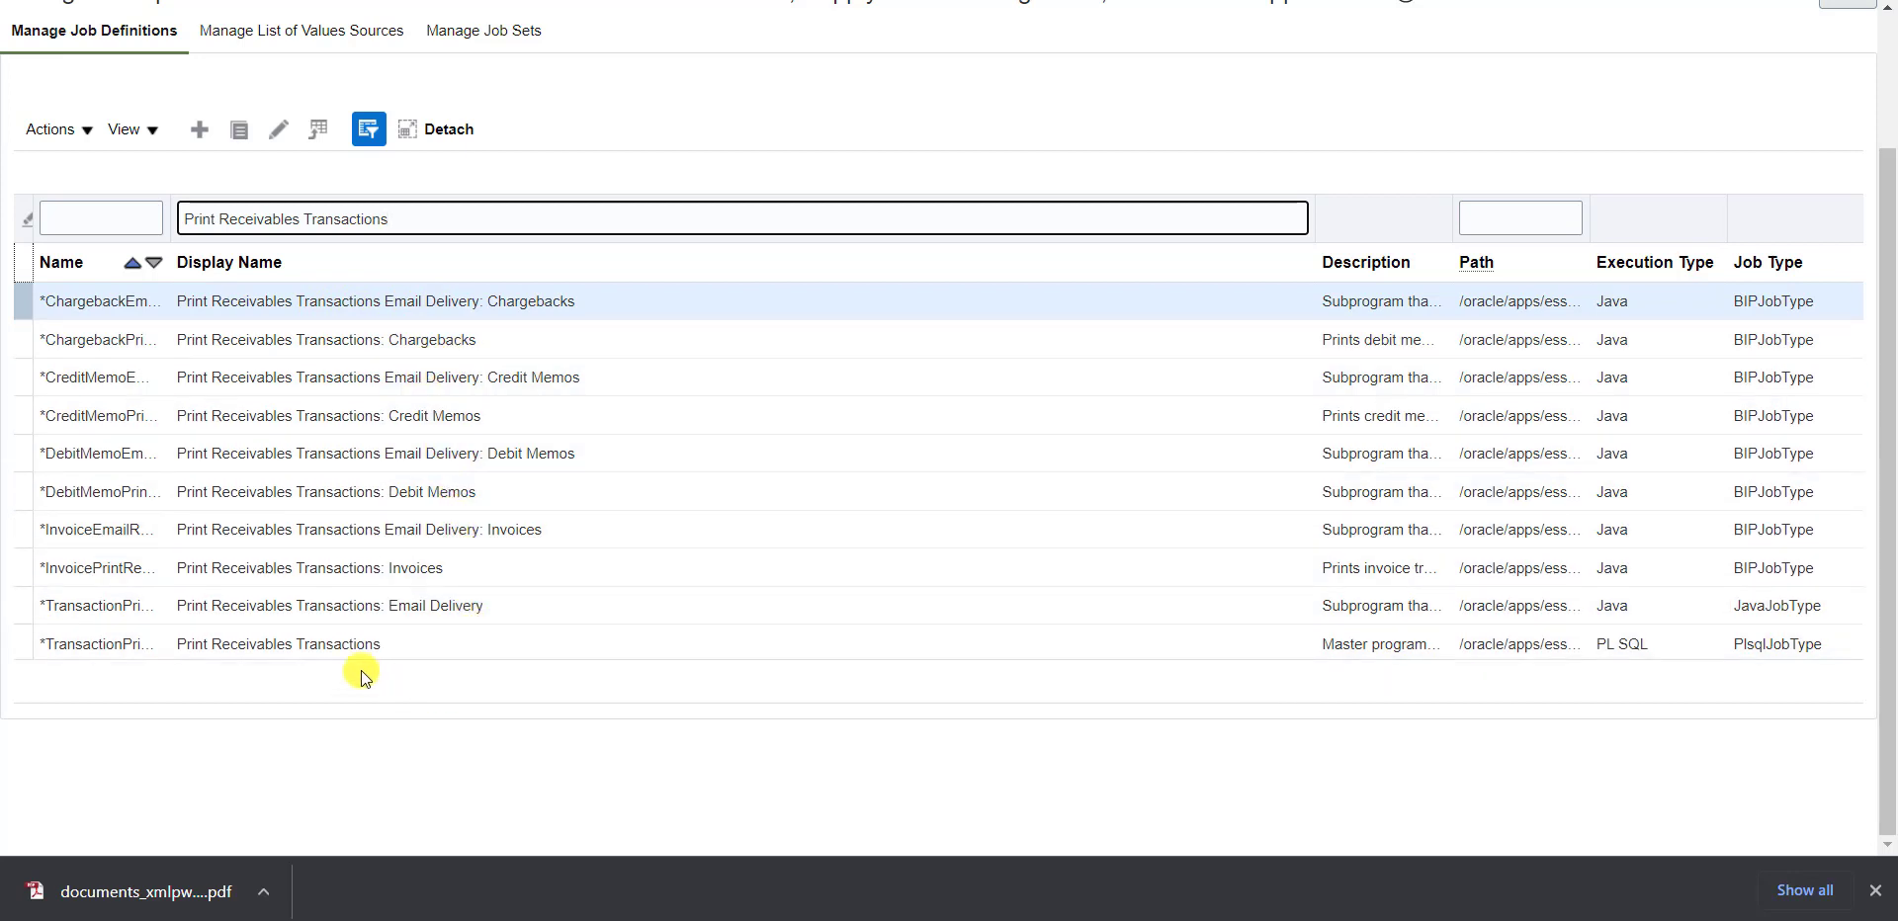
{"action": "left_click", "coordinate": [179, 569]}
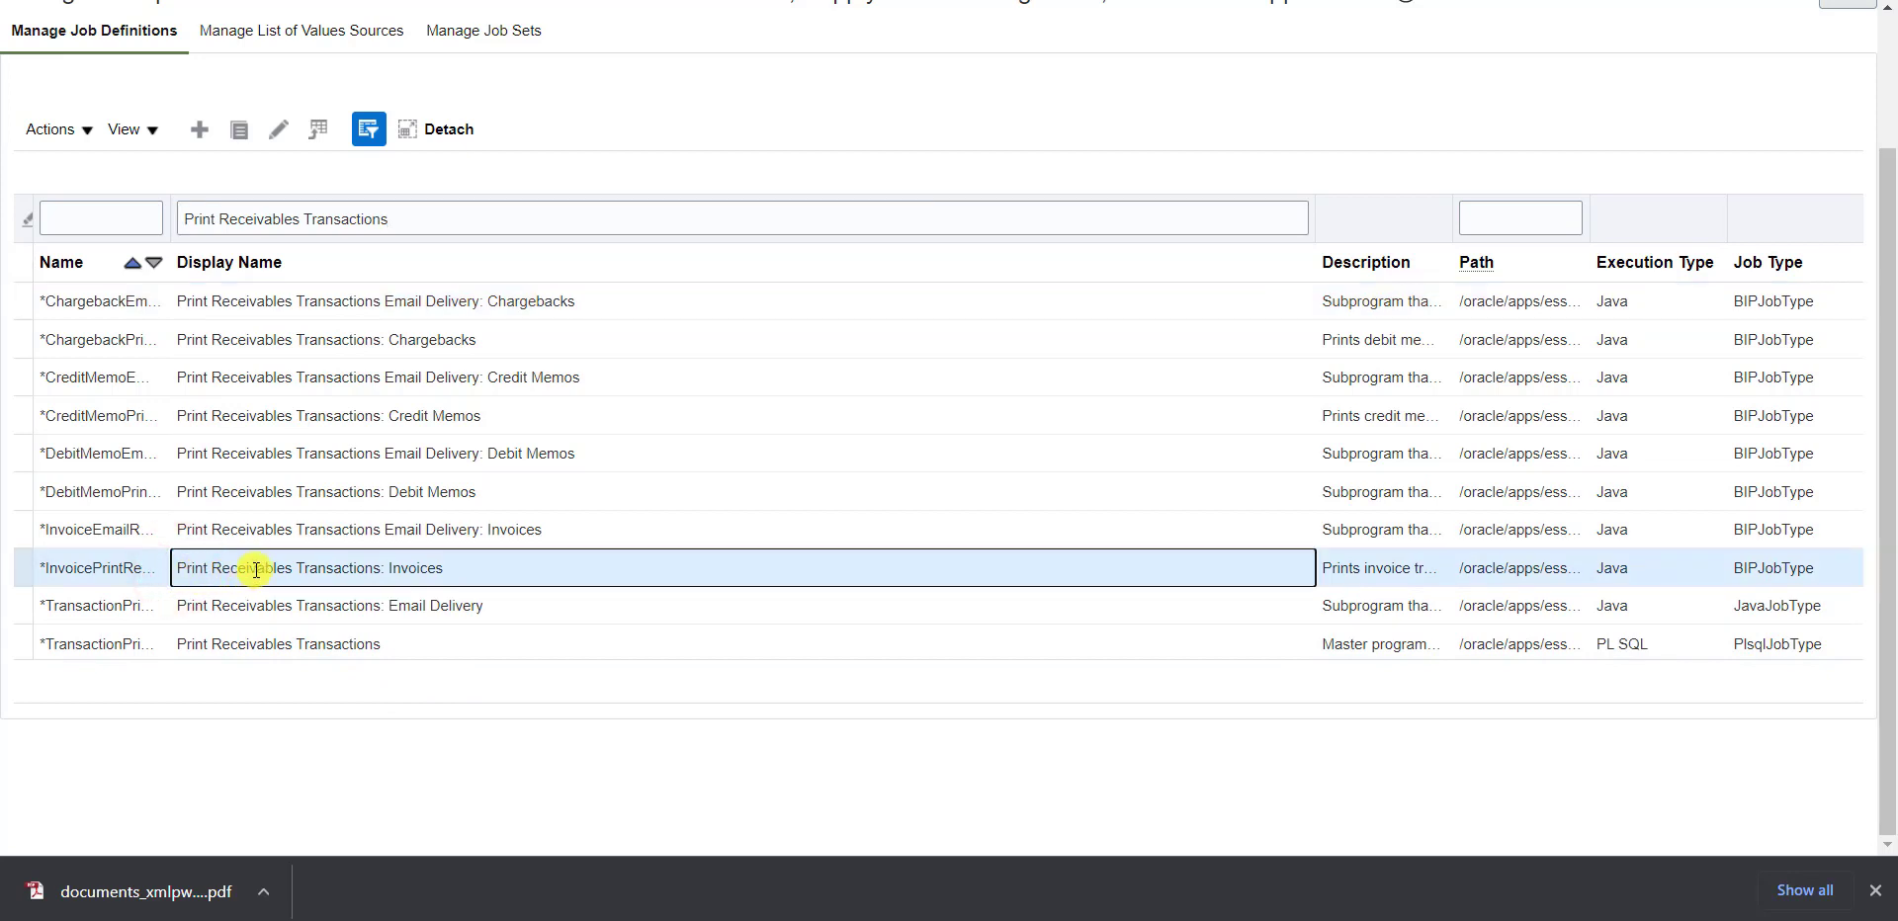
- Copy the display name "Print Receivables Transactions: Invoices" onto the second line of the Notepad++ note
{"action": "left_click_drag", "start_coordinate": [445, 571], "coordinate": [191, 563]}
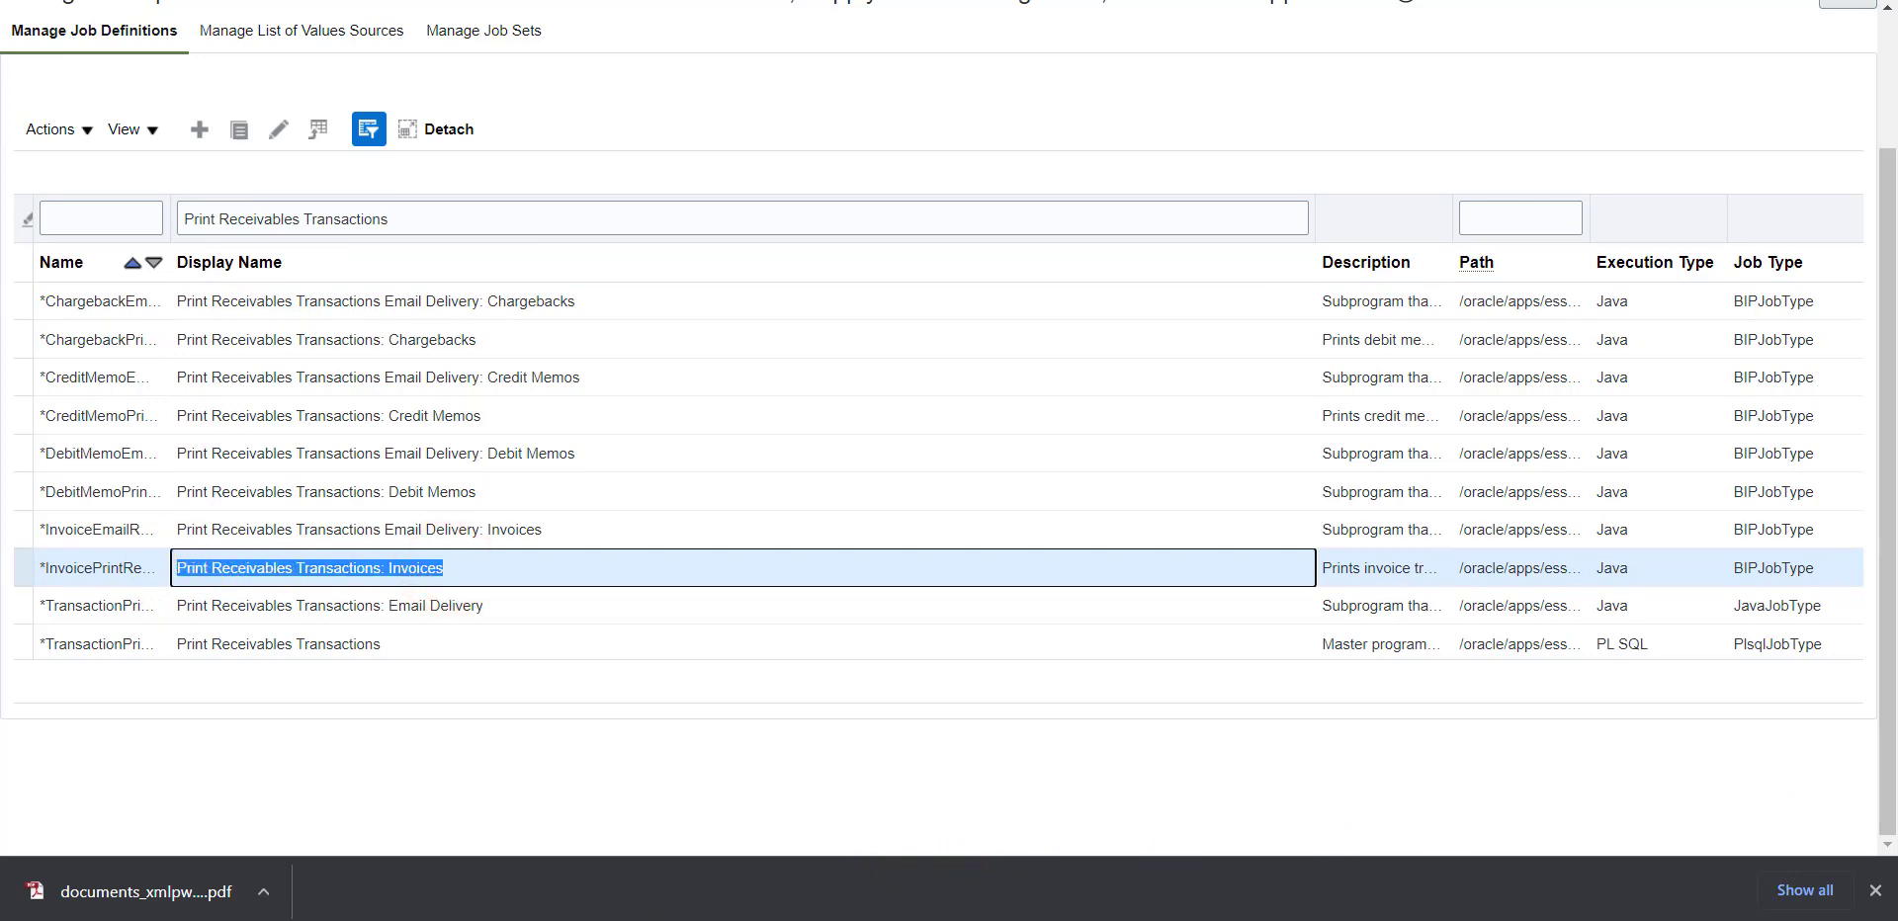
{"action": "key", "text": "alt+Tab"}
{"action": "left_click", "coordinate": [1109, 52]}
{"action": "key", "text": "Return"}
{"action": "type", "text": "Print Receivables Transactions: Invoices"}
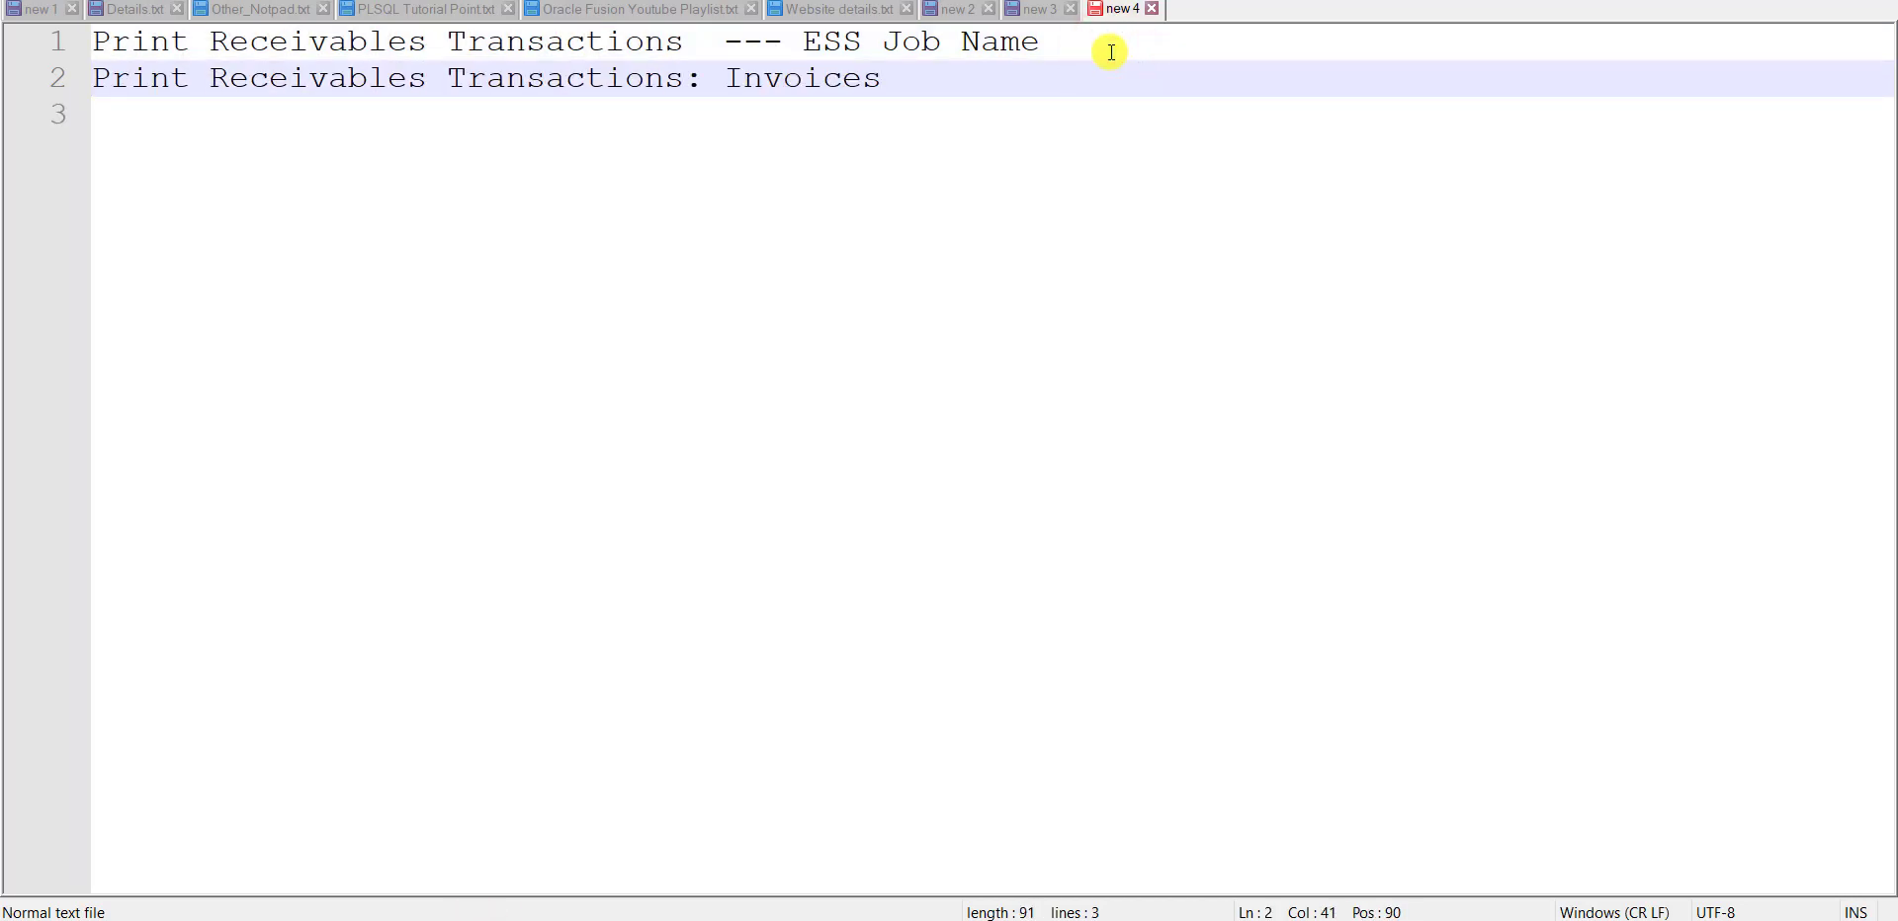
- Switch back to Oracle in the browser and open the "Print Receivables Transactions: Invoices" job definition for editing
{"action": "key", "text": "alt+Tab"}
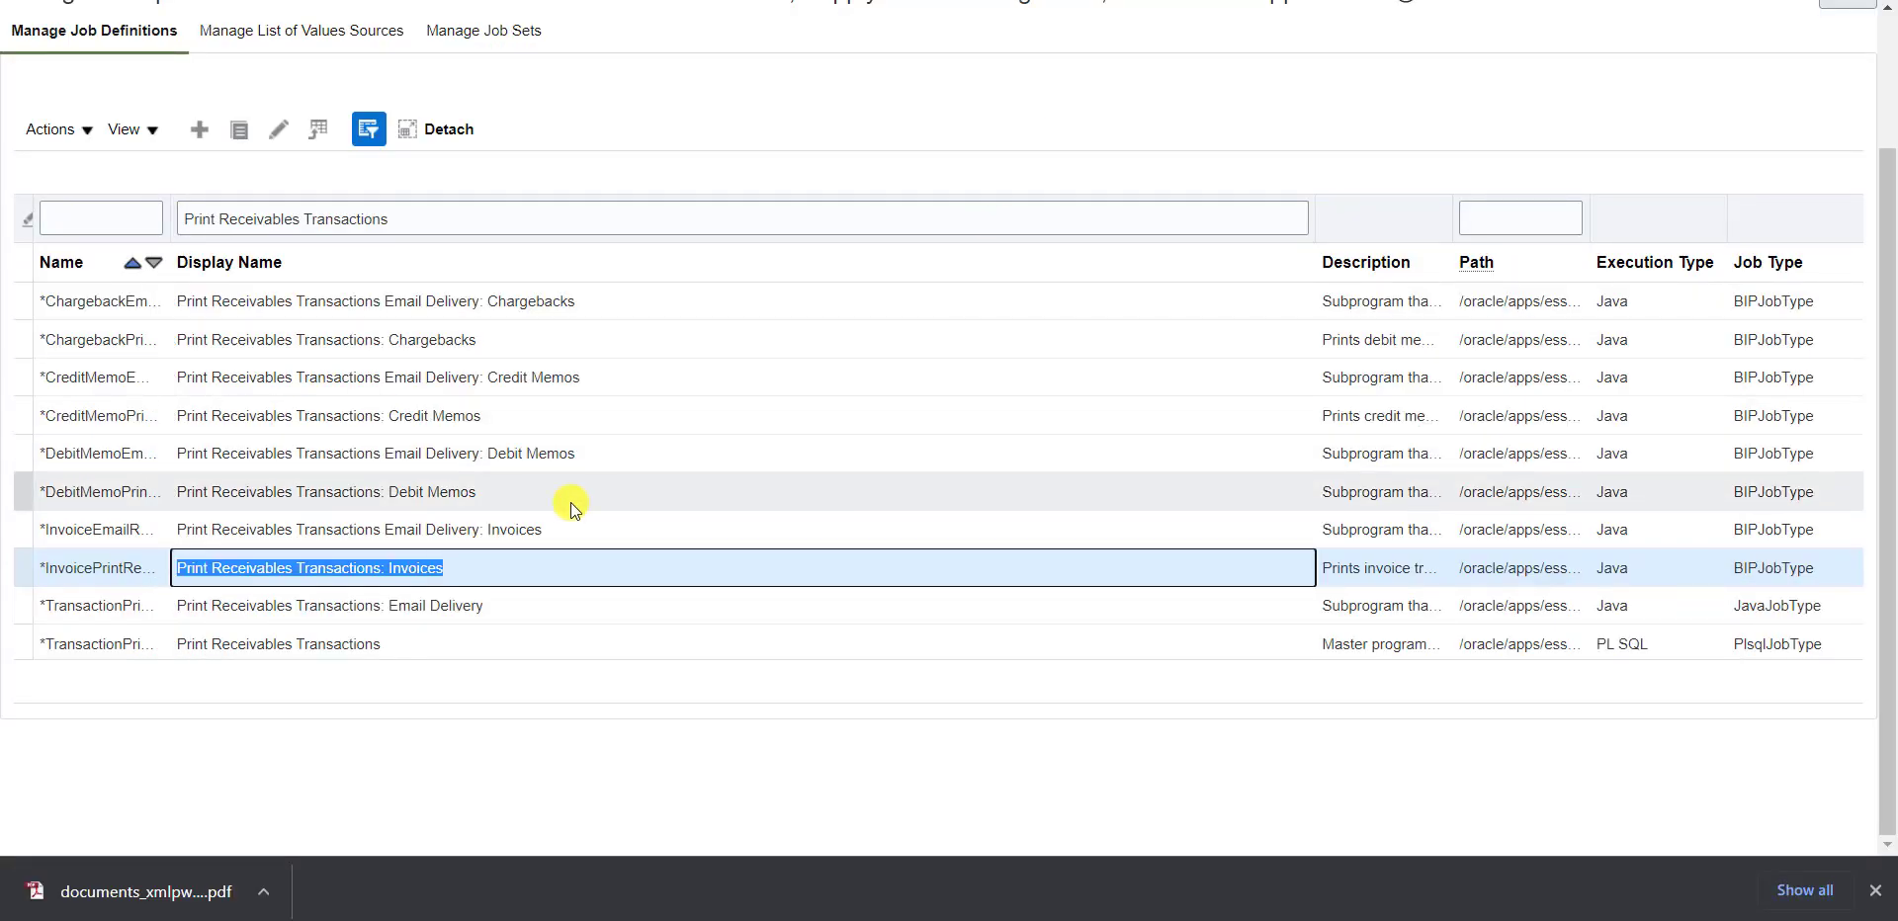
{"action": "left_click", "coordinate": [493, 565]}
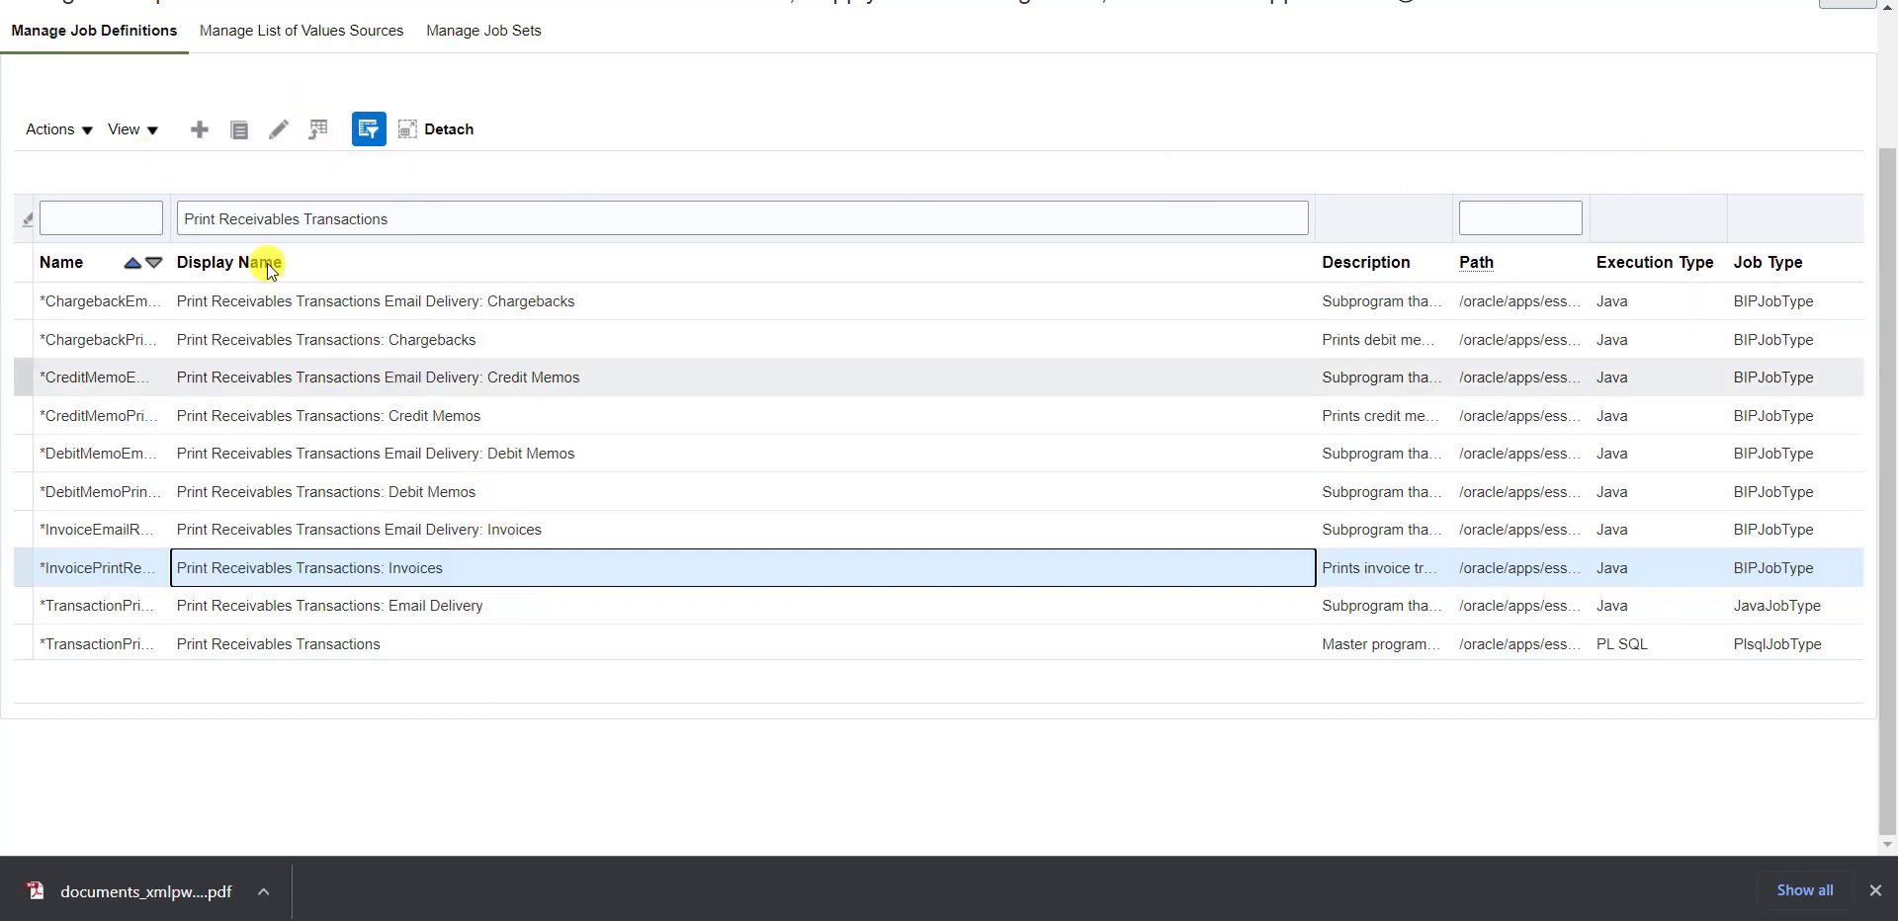
{"action": "left_click", "coordinate": [276, 126]}
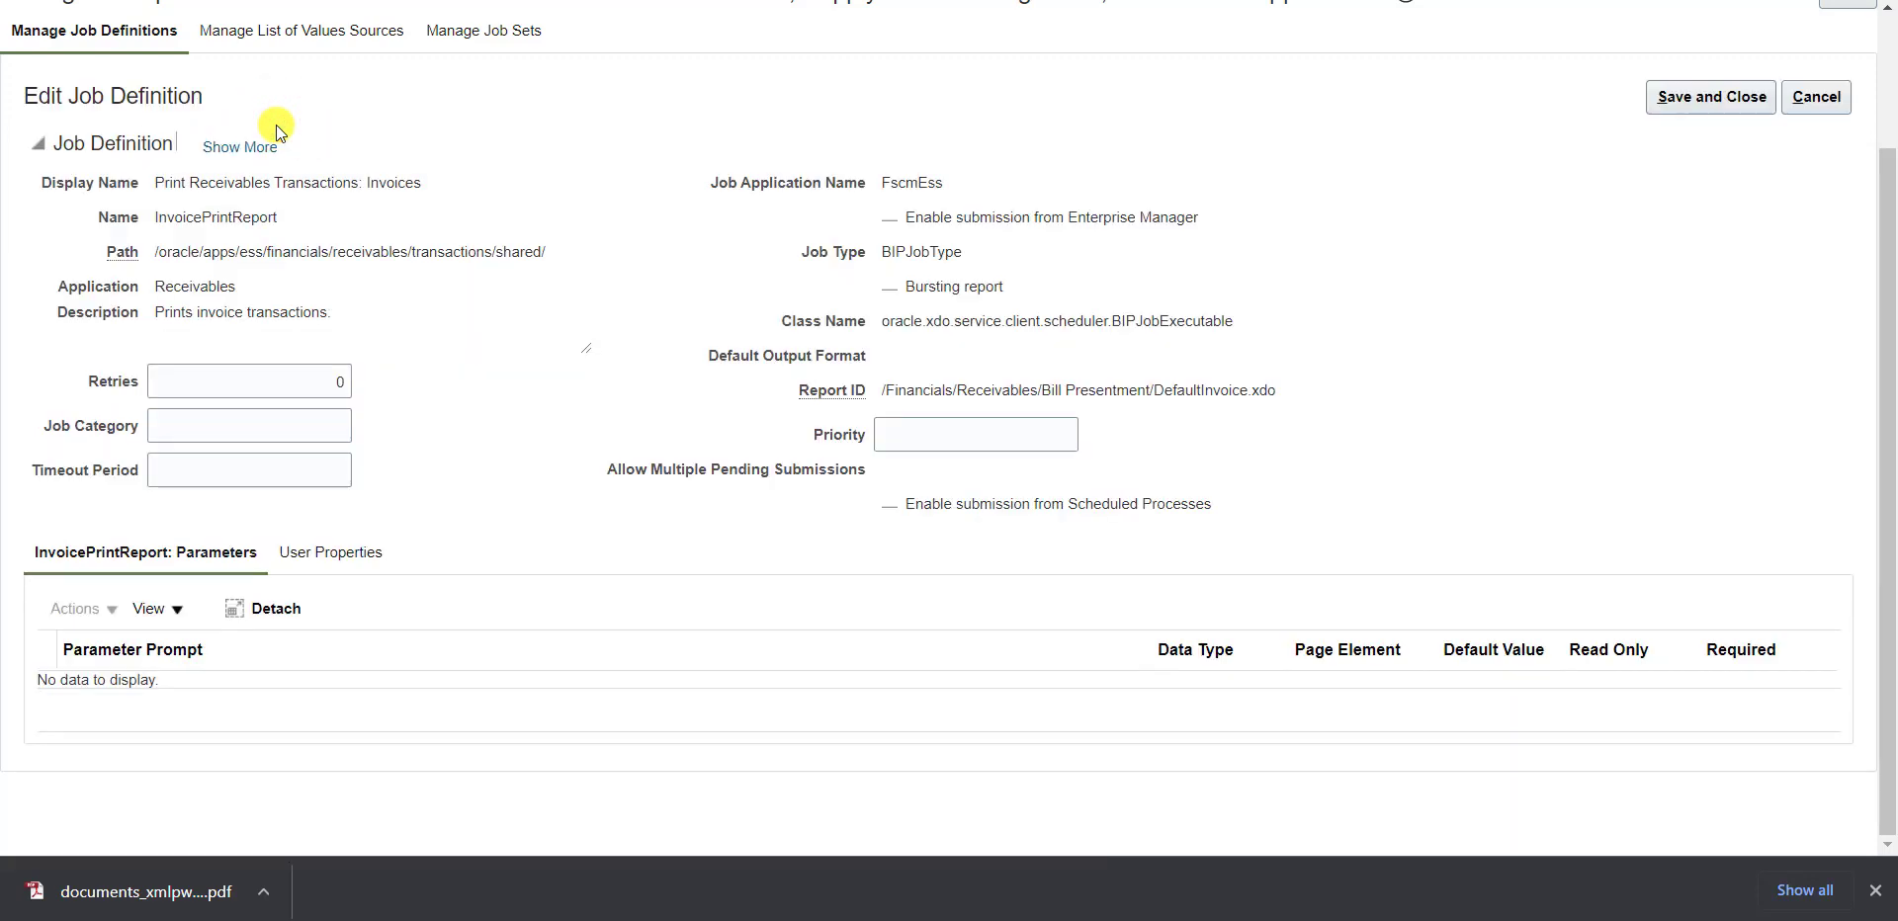
{"action": "scroll", "coordinate": [276, 125], "scroll_direction": "up", "scroll_amount": 2}
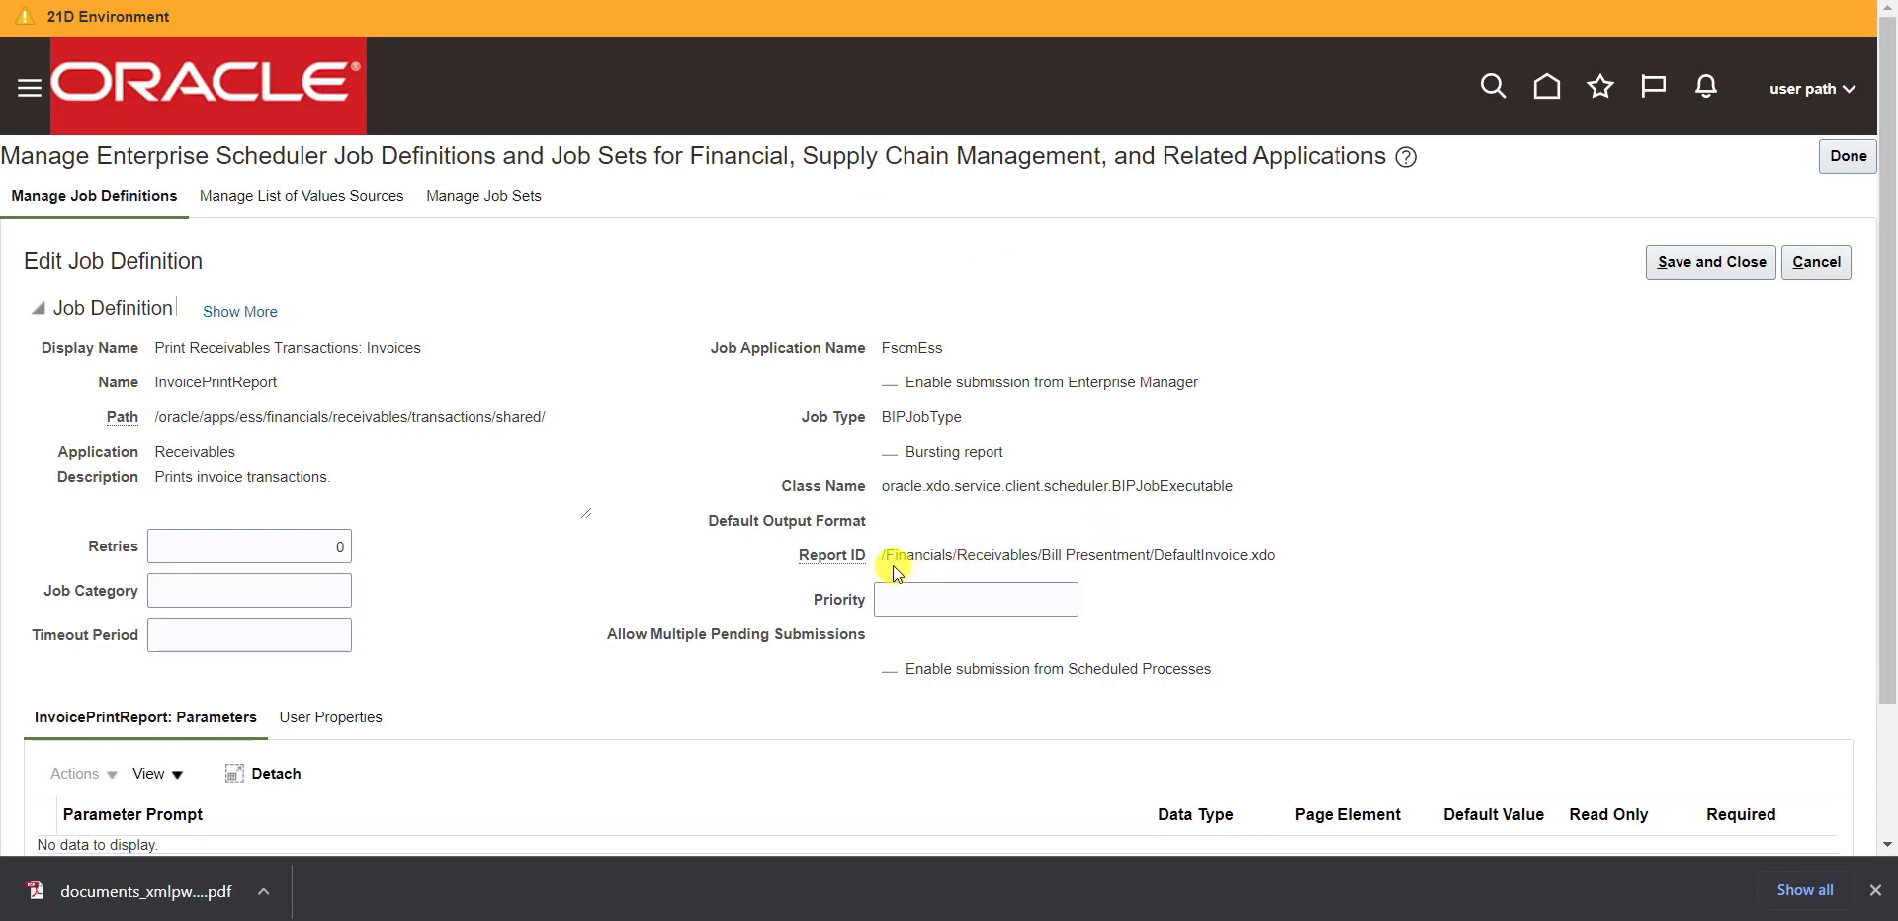
- Examine the Report ID path of the job definition, including its folder names and report file name
{"action": "left_click_drag", "start_coordinate": [880, 556], "coordinate": [1273, 558]}
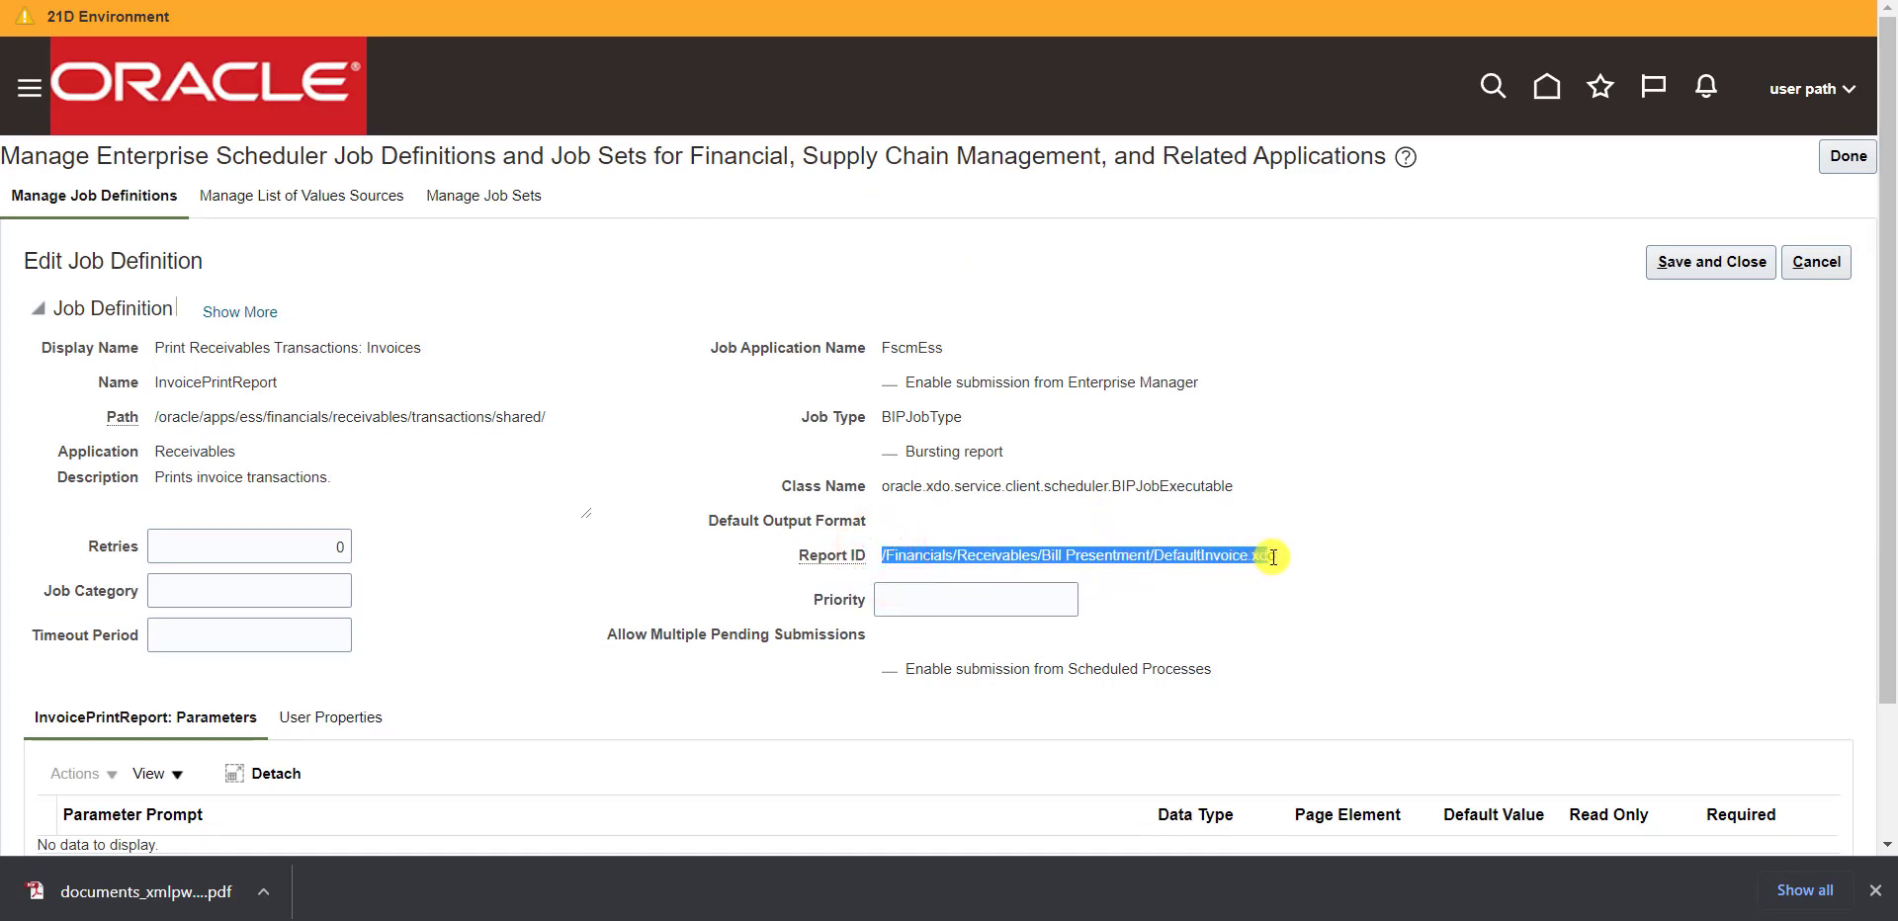
{"action": "left_click", "coordinate": [927, 558]}
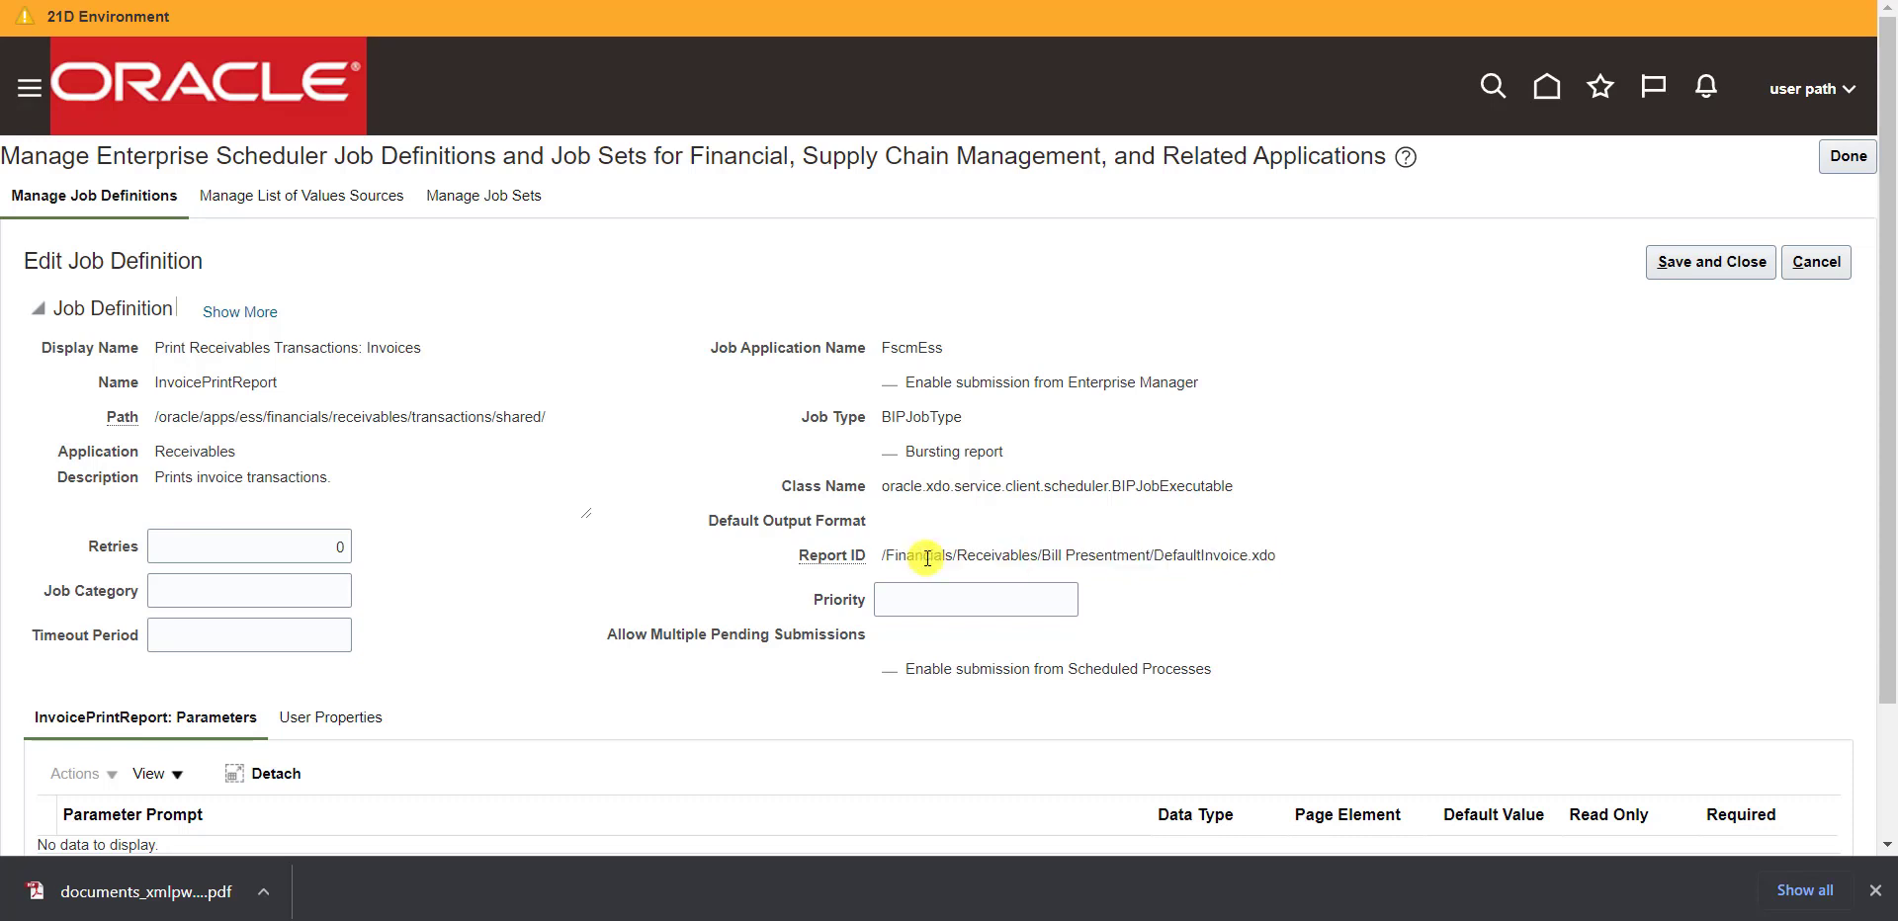
{"action": "double_click", "coordinate": [927, 557]}
{"action": "double_click", "coordinate": [1005, 556]}
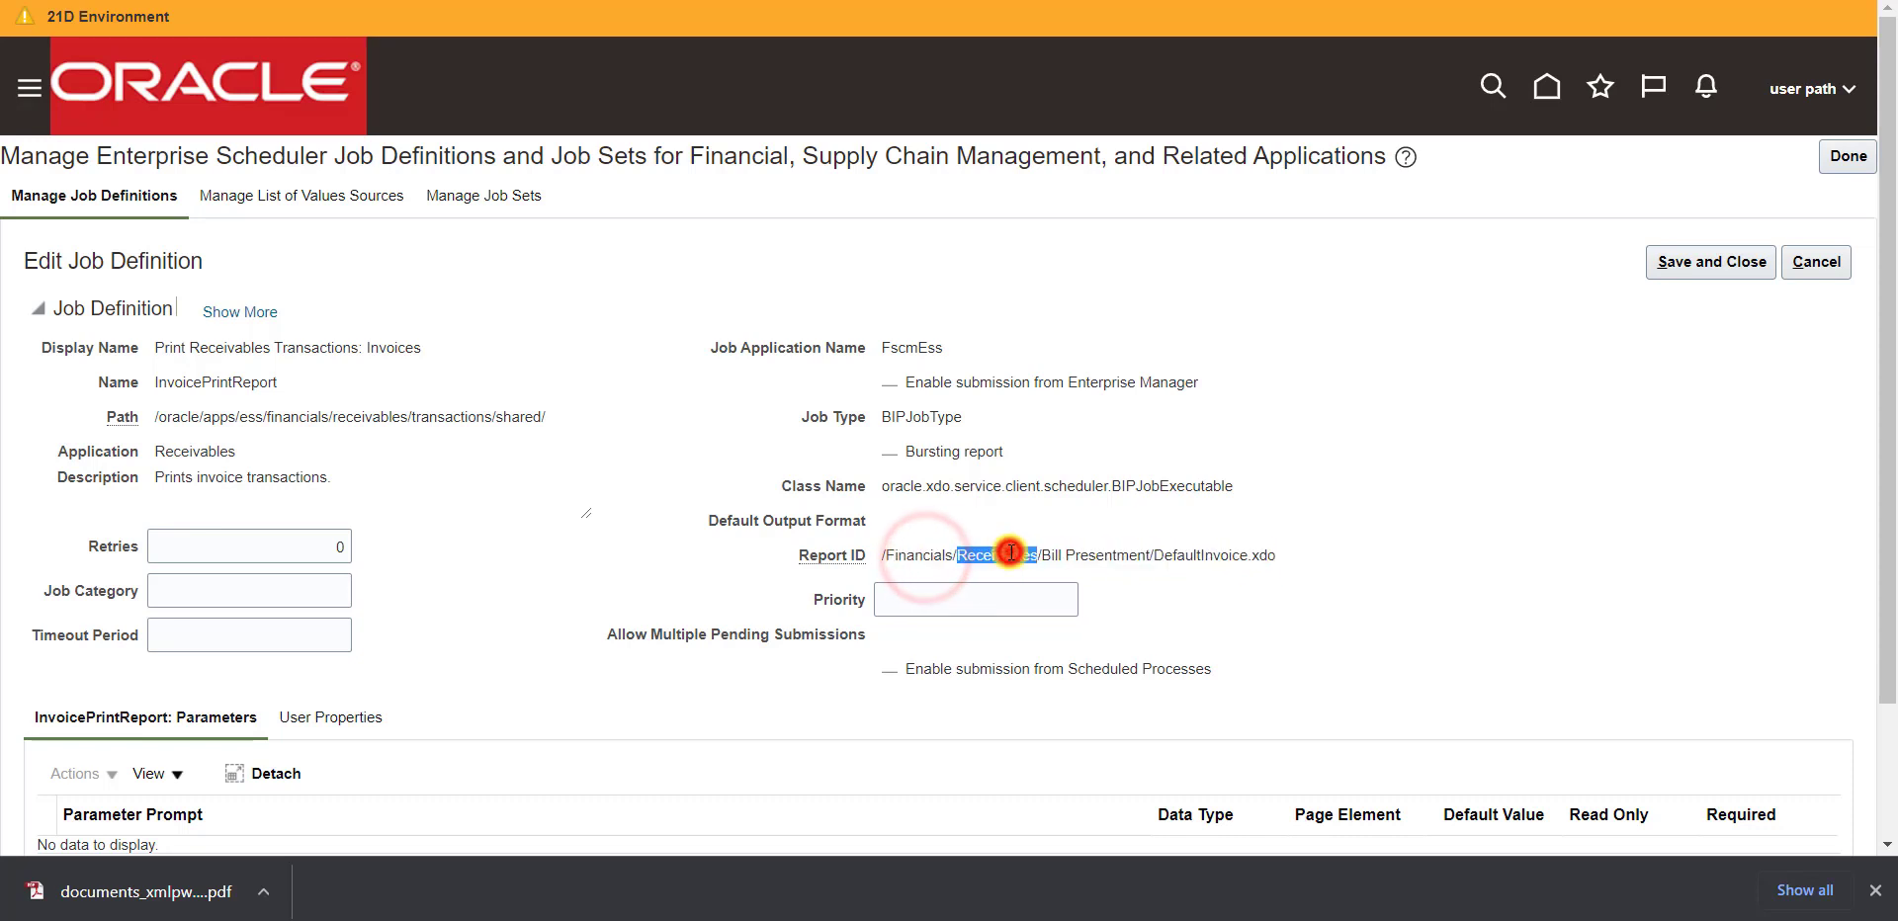
{"action": "double_click", "coordinate": [1180, 560]}
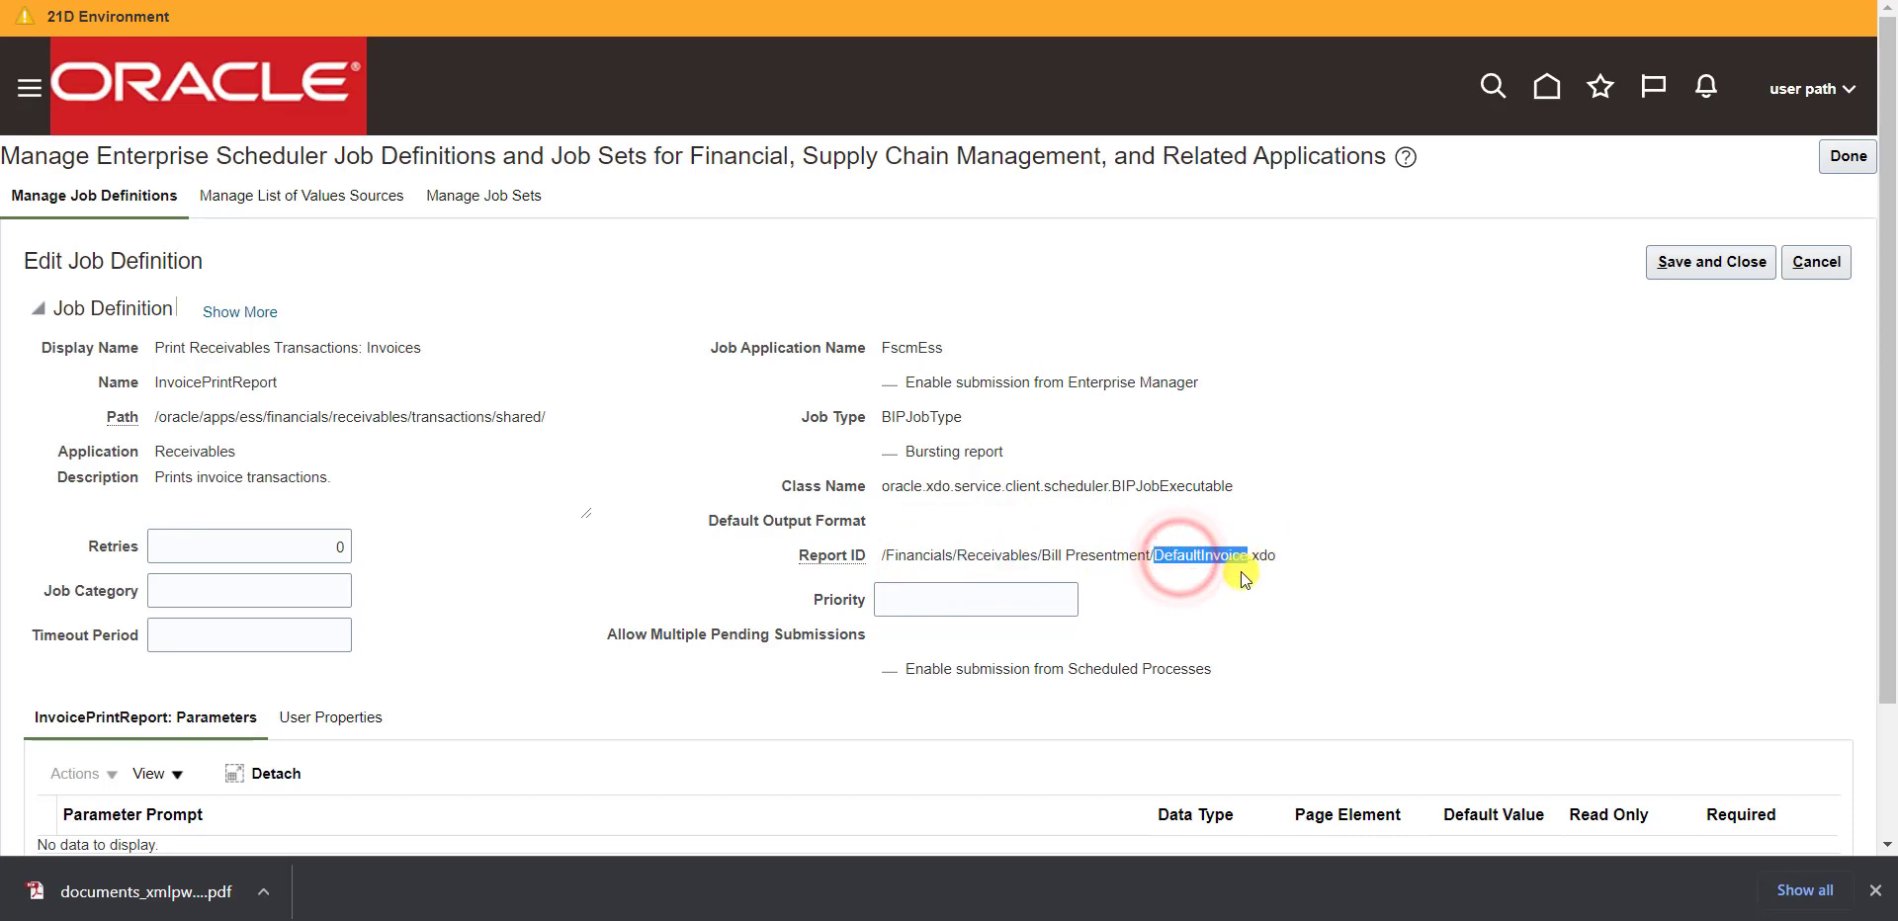
{"action": "left_click_drag", "start_coordinate": [886, 555], "coordinate": [1072, 559]}
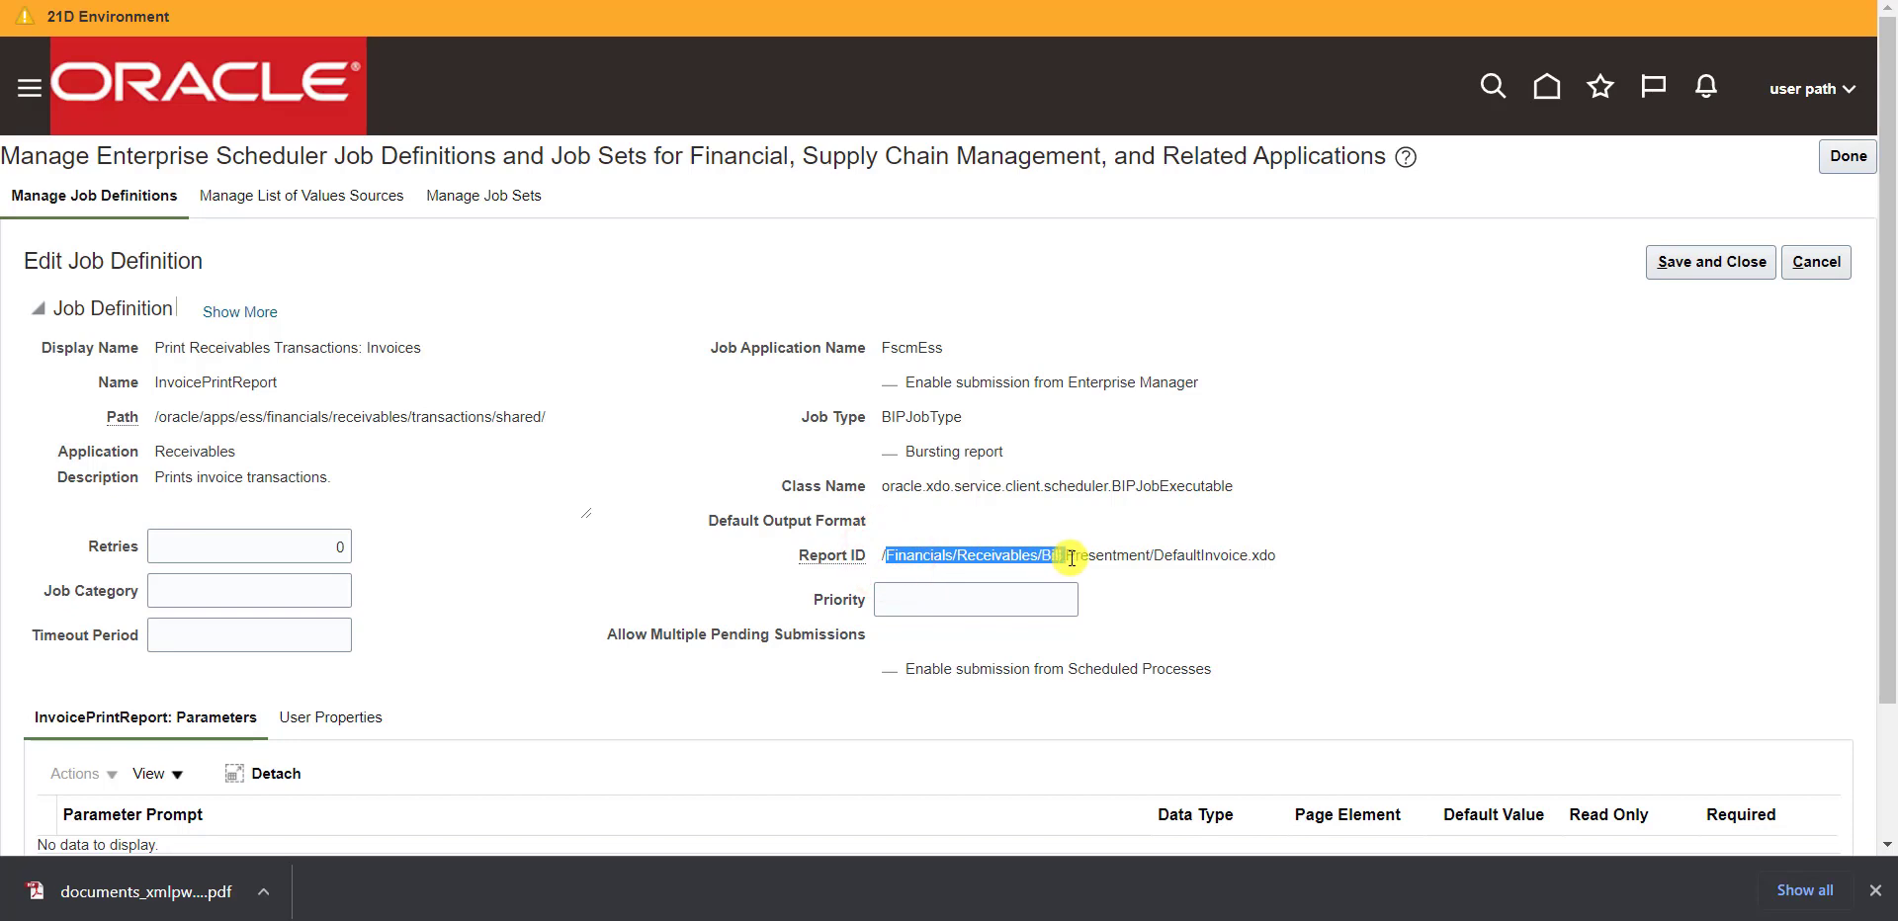
{"action": "left_click", "coordinate": [949, 445]}
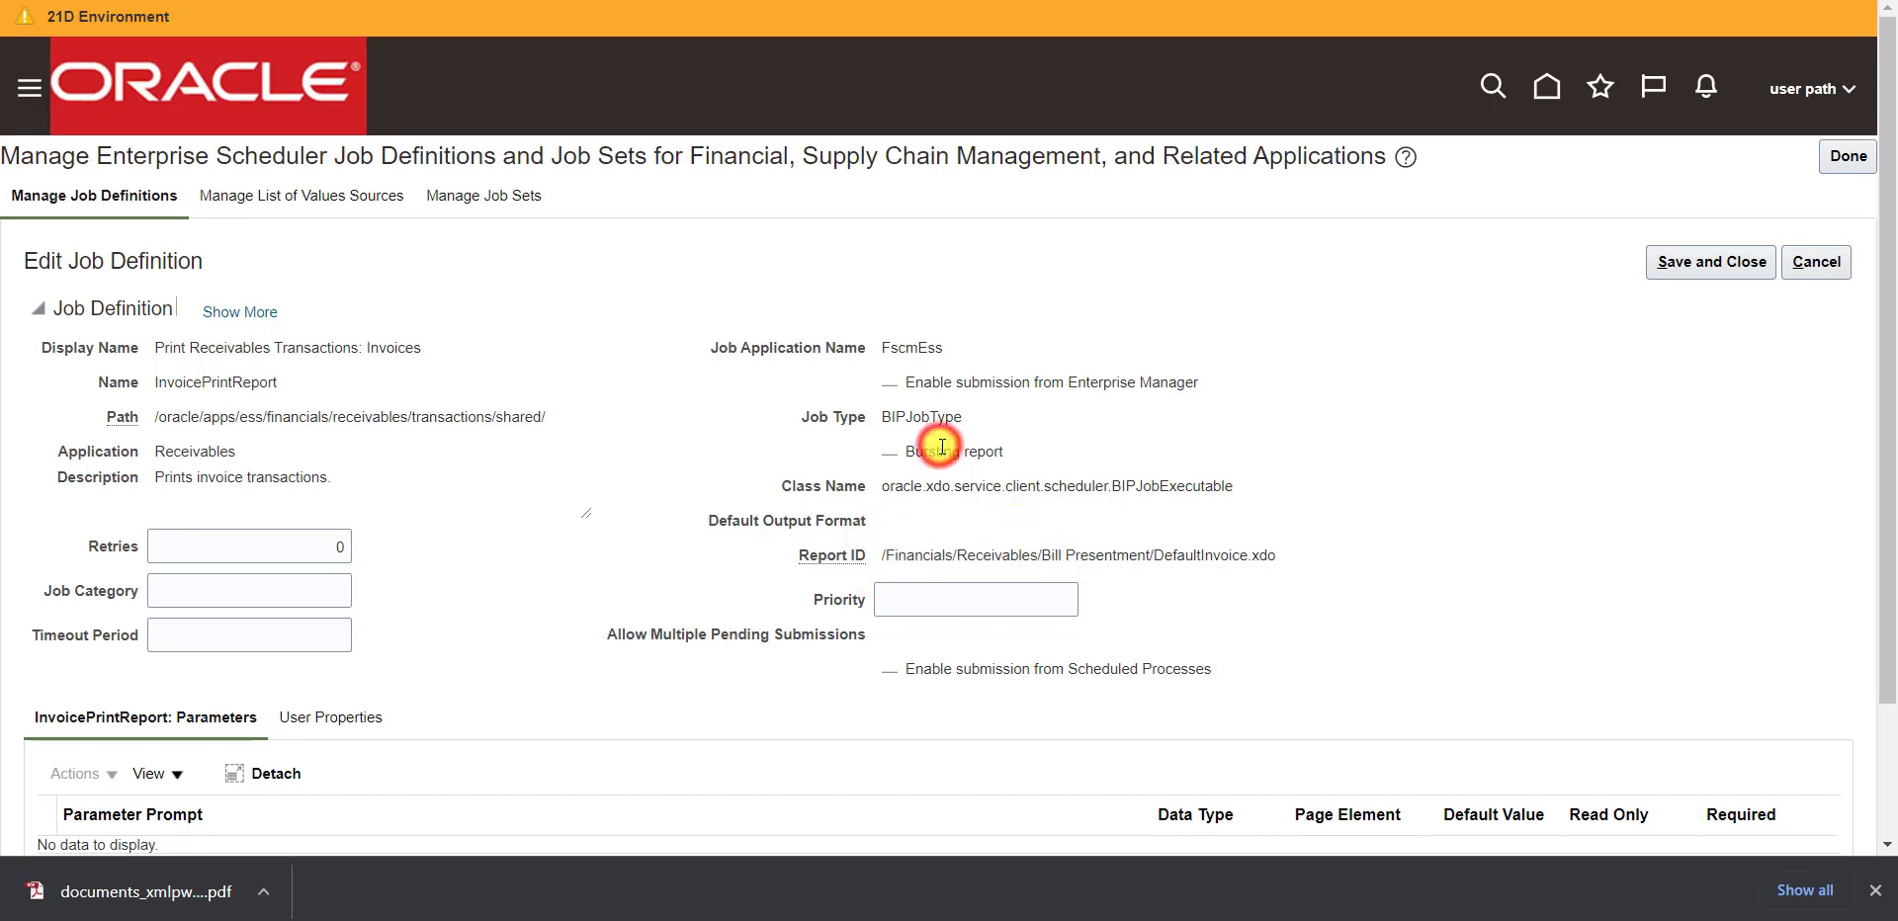
- Go to the Oracle home page and, from the Tools group, open the Transactional Business Intelligence catalog
{"action": "left_click", "coordinate": [1548, 87]}
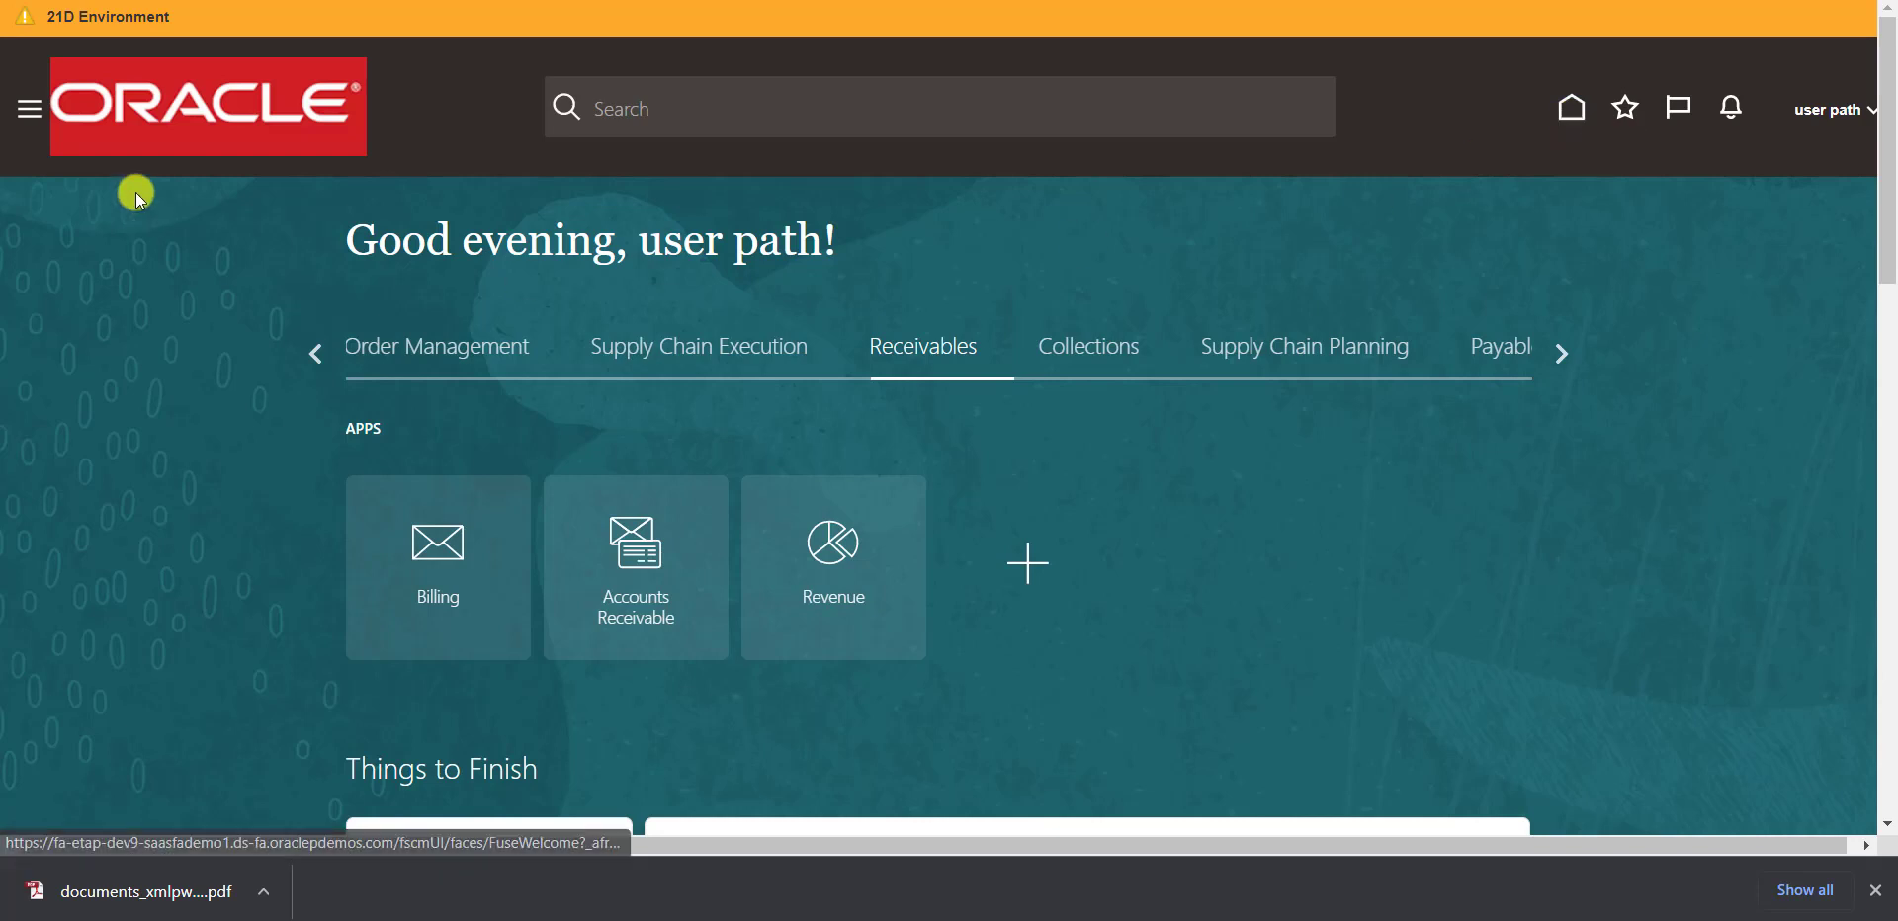
{"action": "left_click", "coordinate": [29, 117]}
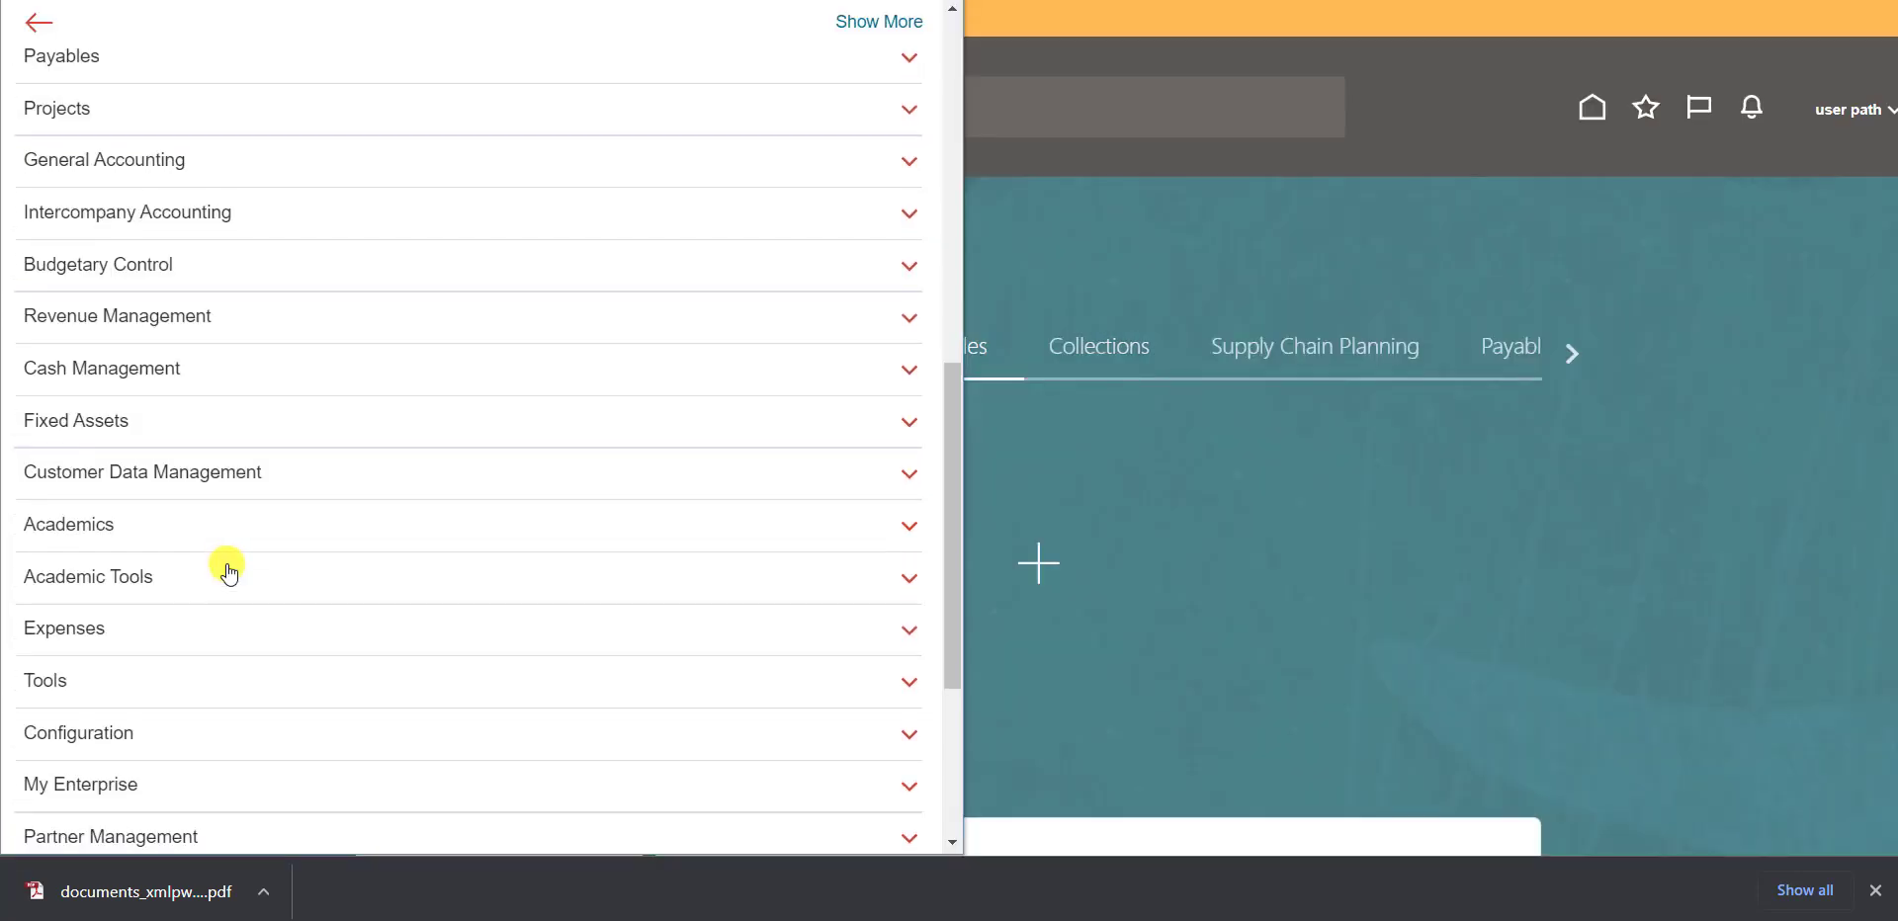
{"action": "scroll", "coordinate": [228, 564], "scroll_direction": "down", "scroll_amount": 3}
{"action": "left_click", "coordinate": [81, 474]}
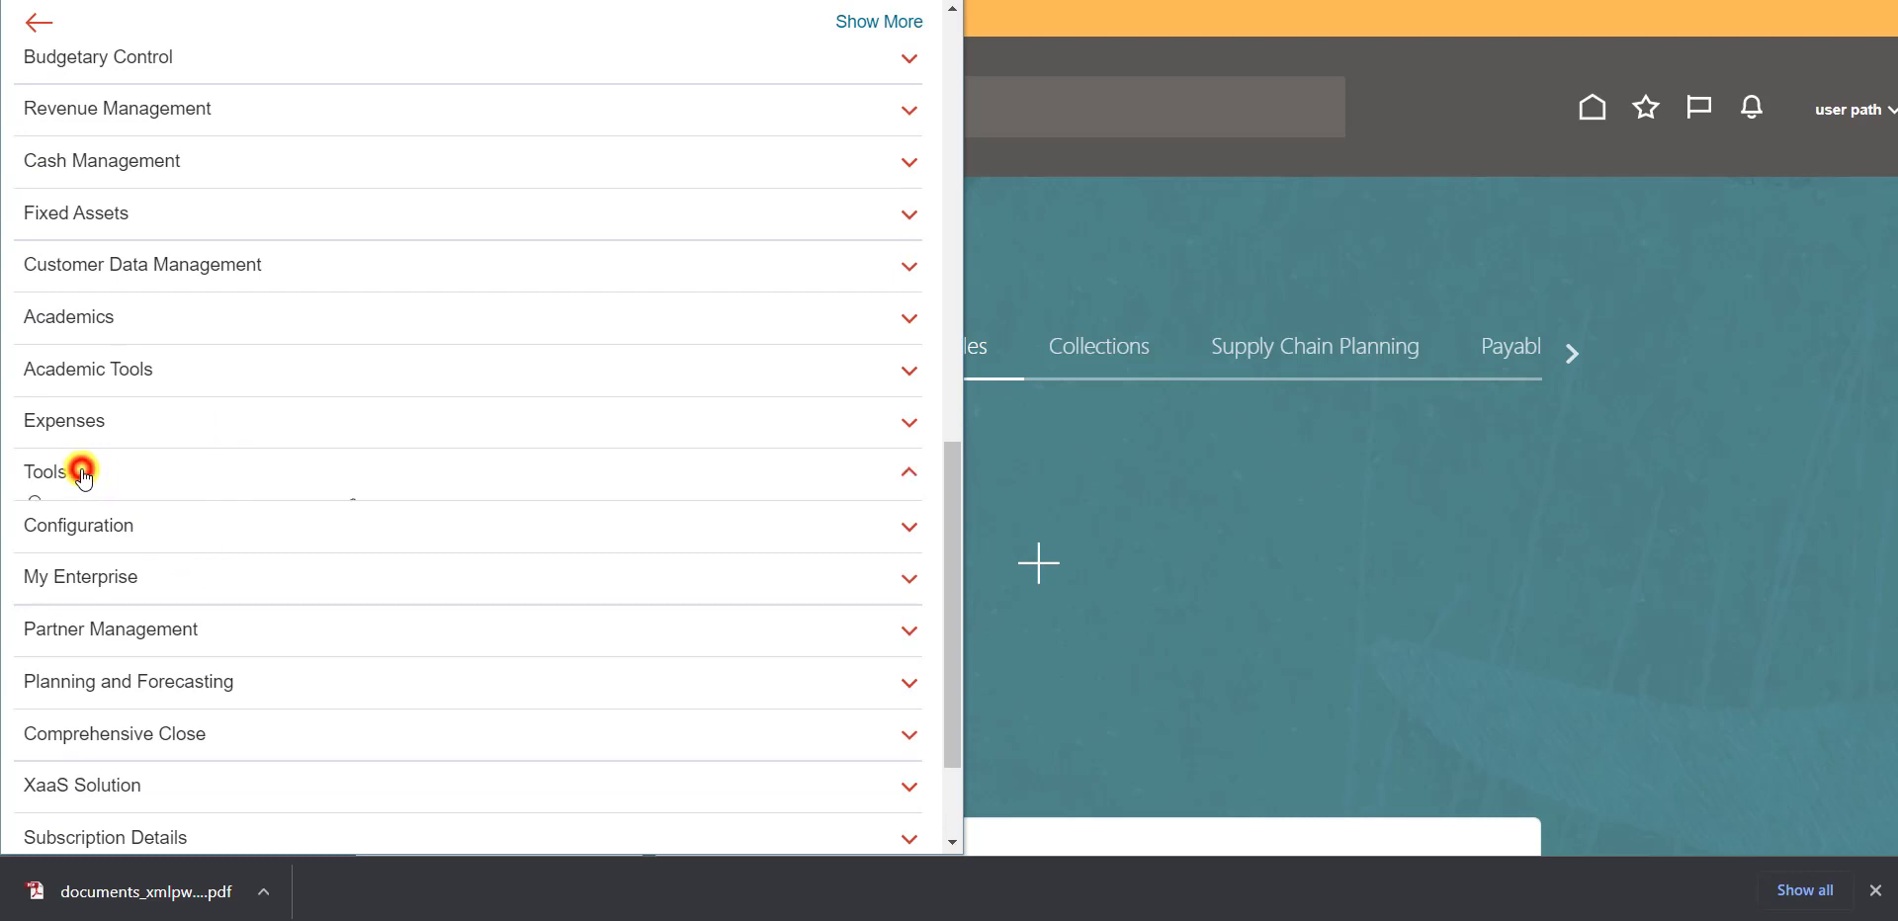
{"action": "left_click", "coordinate": [662, 579]}
{"action": "left_click", "coordinate": [1784, 176]}
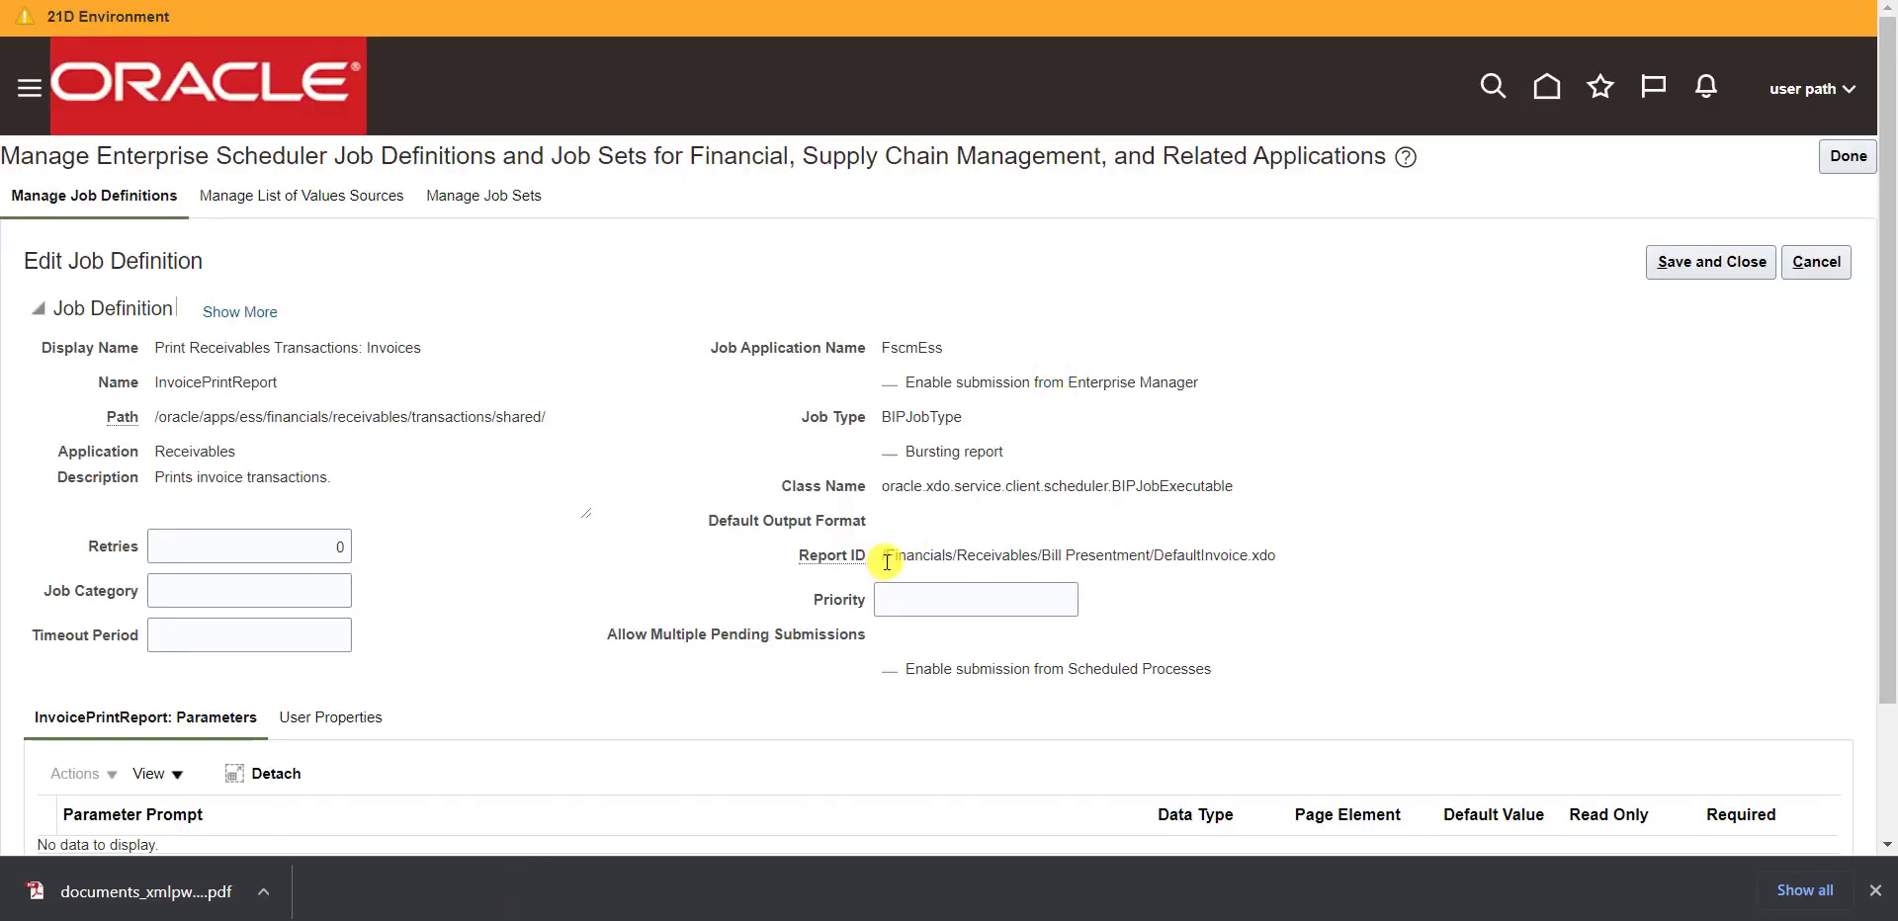
- Copy the Report ID label and path from the job definition and paste them below the job names in the Notepad++ note
{"action": "left_click_drag", "start_coordinate": [801, 556], "coordinate": [1277, 561]}
{"action": "key", "text": "ctrl+c"}
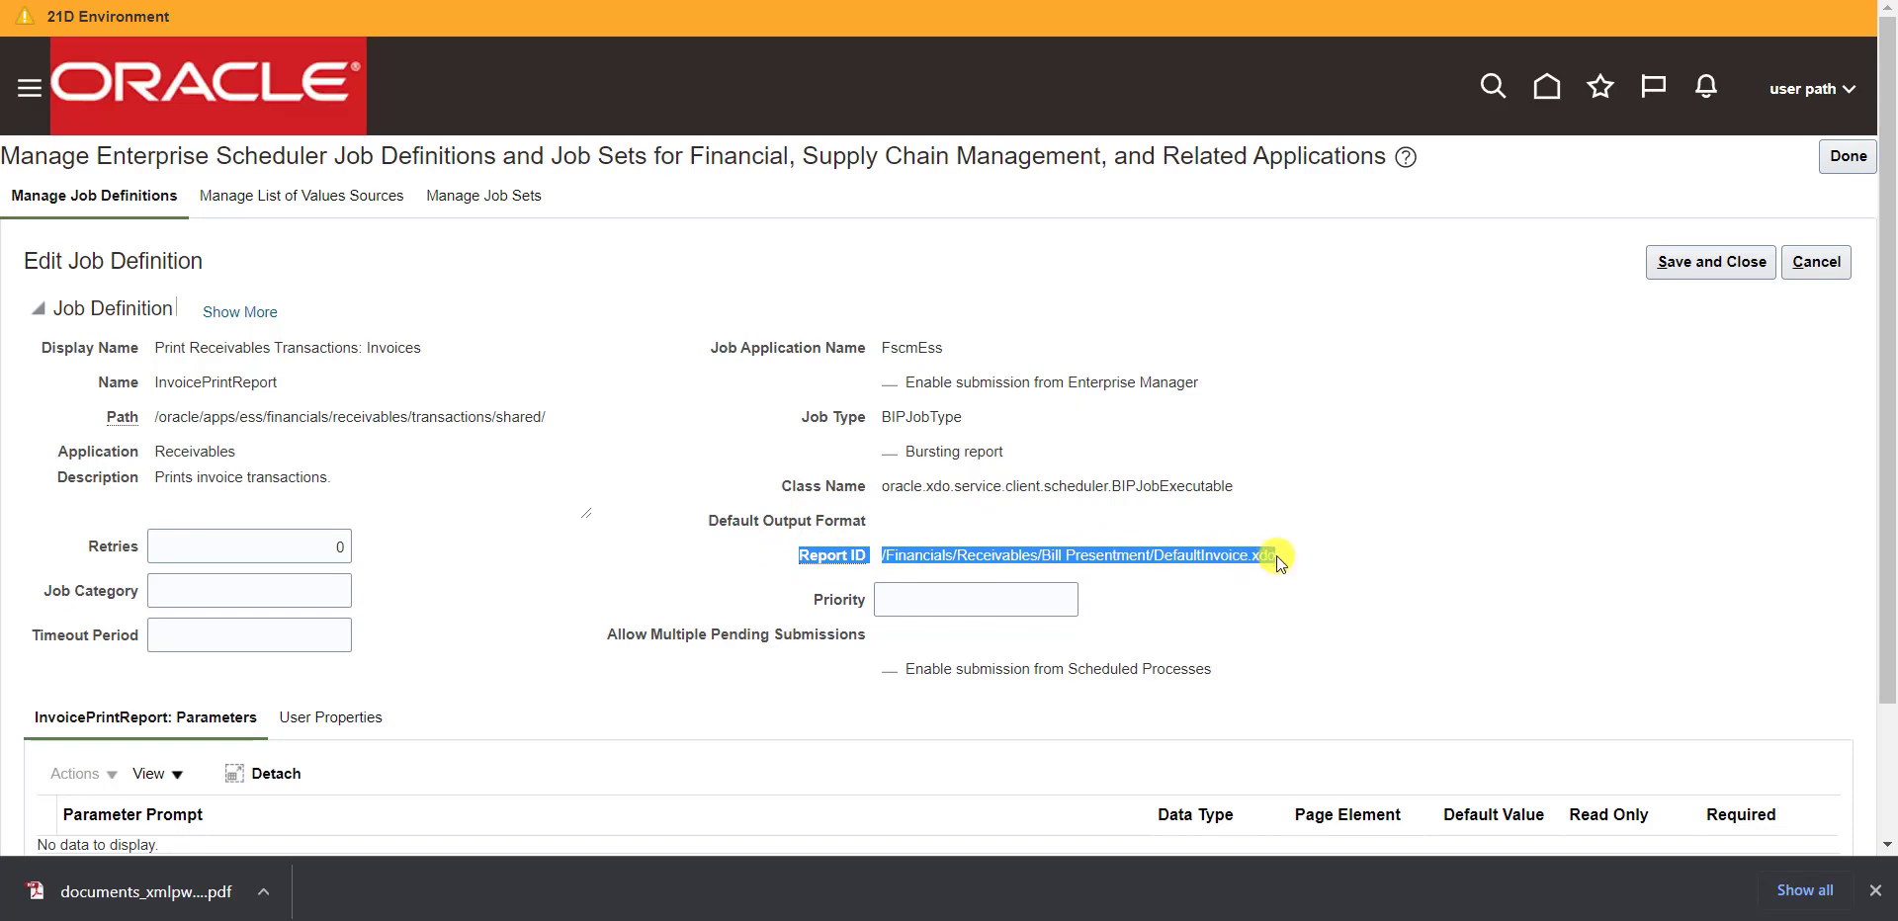
{"action": "left_click", "coordinate": [462, 908]}
{"action": "key", "text": "Return"}
{"action": "key", "text": "Return"}
{"action": "key", "text": "ctrl+v"}
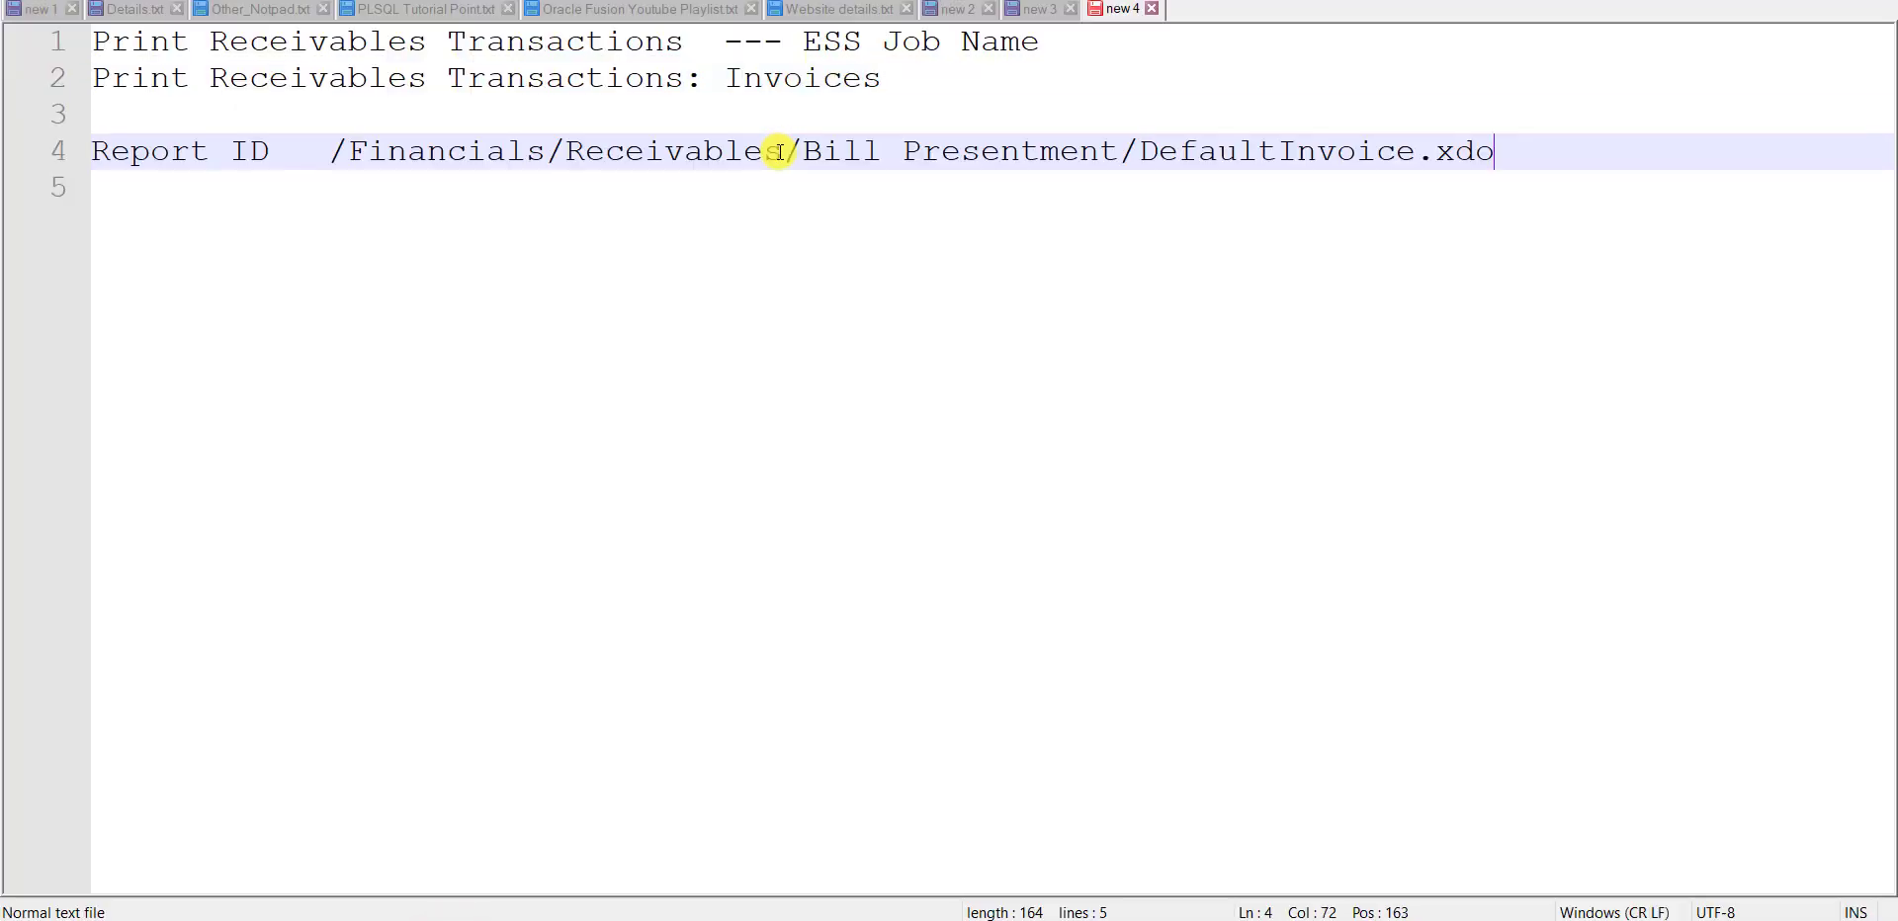
- Check the folder names in the noted report path, switch to the catalog in the browser, and open Financials under Shared Folders
{"action": "double_click", "coordinate": [407, 152]}
{"action": "double_click", "coordinate": [660, 151]}
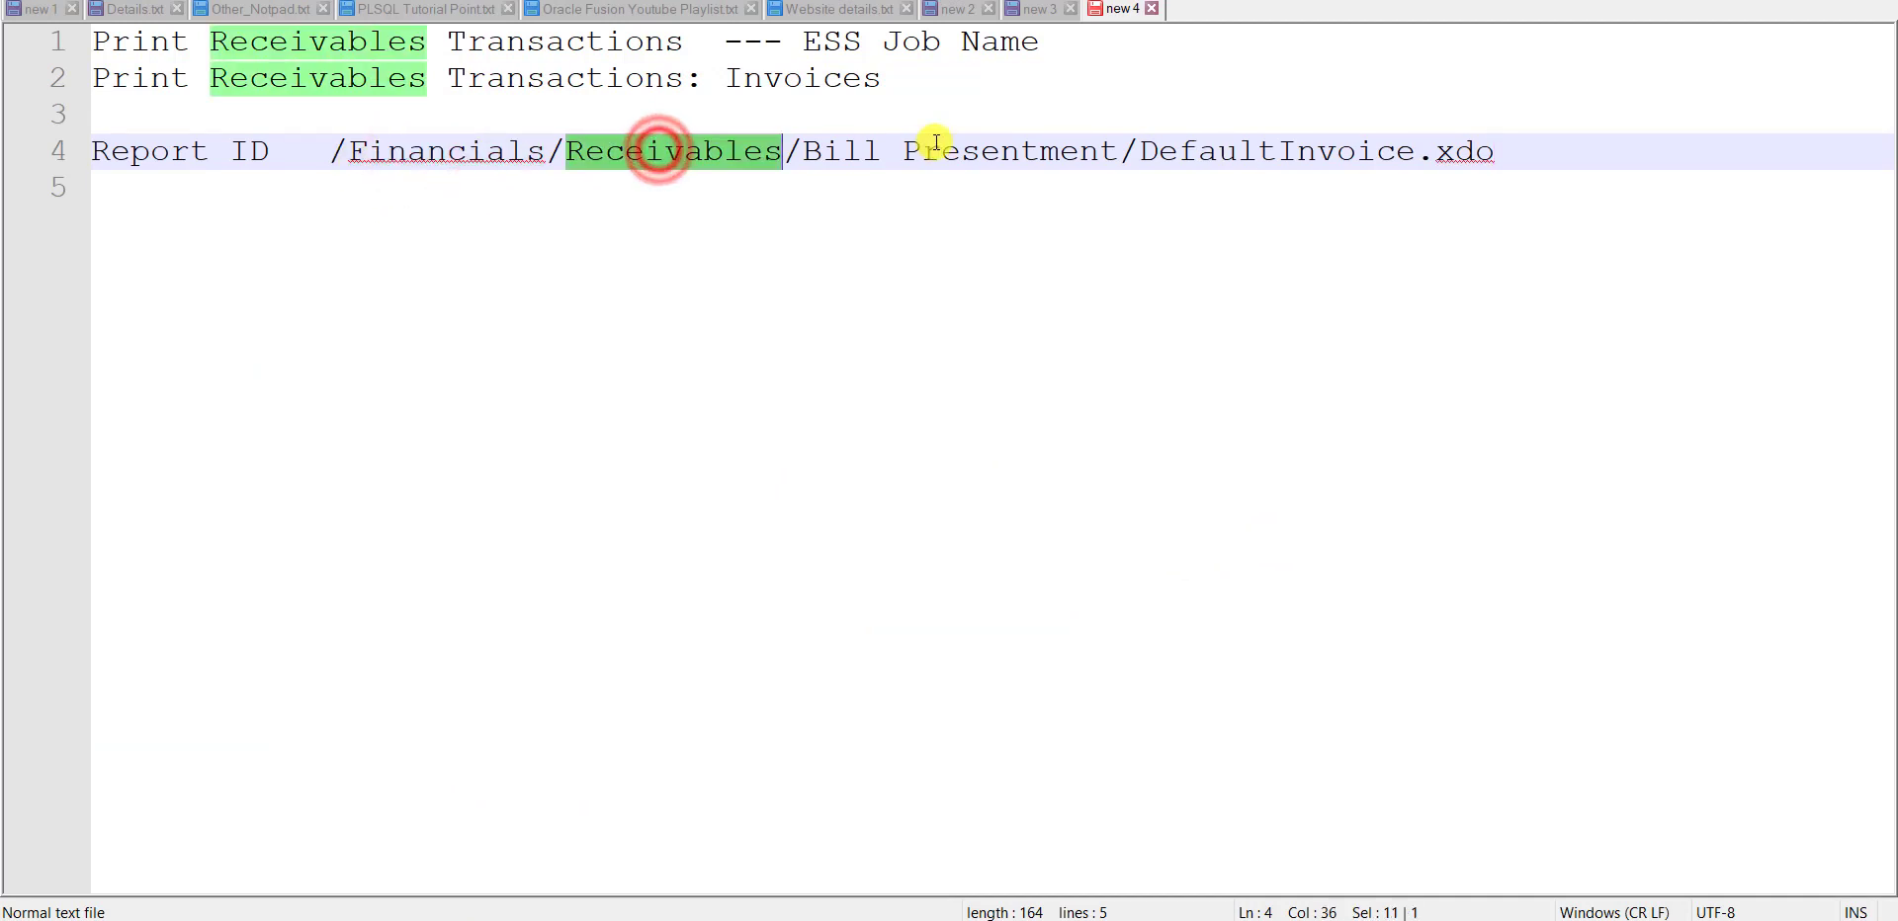
{"action": "left_click", "coordinate": [847, 154]}
{"action": "left_click", "coordinate": [1002, 155]}
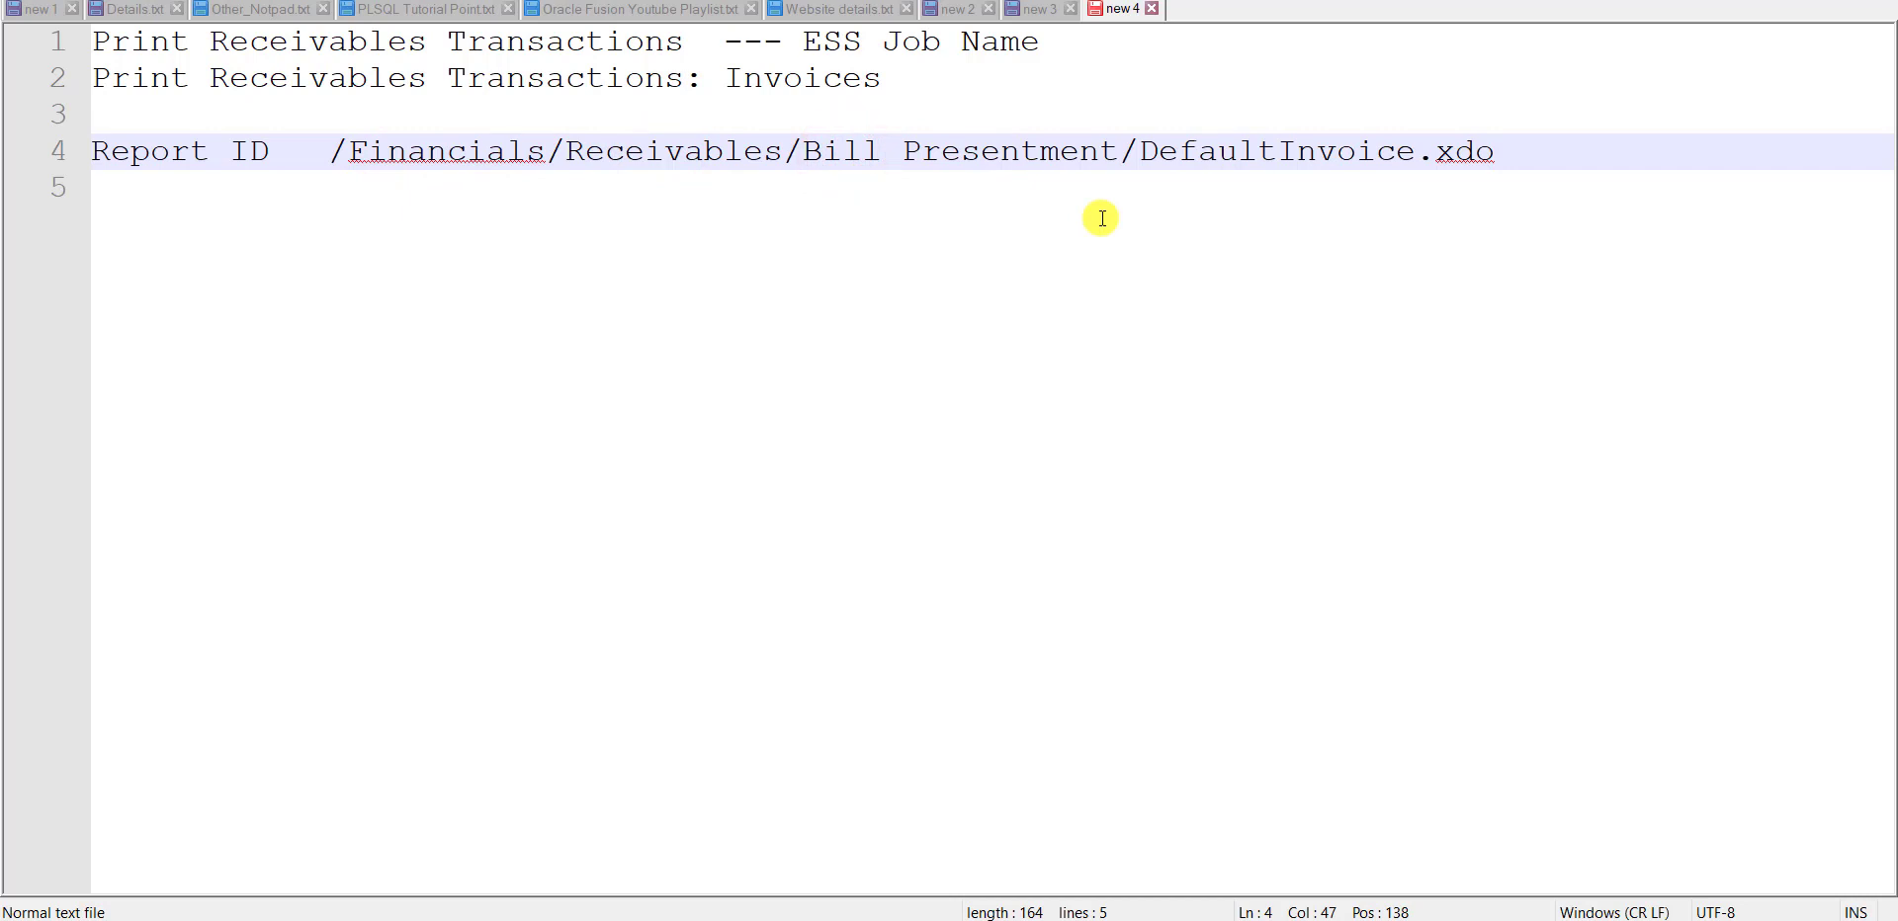
{"action": "key", "text": "alt+Tab"}
{"action": "left_click", "coordinate": [128, 248]}
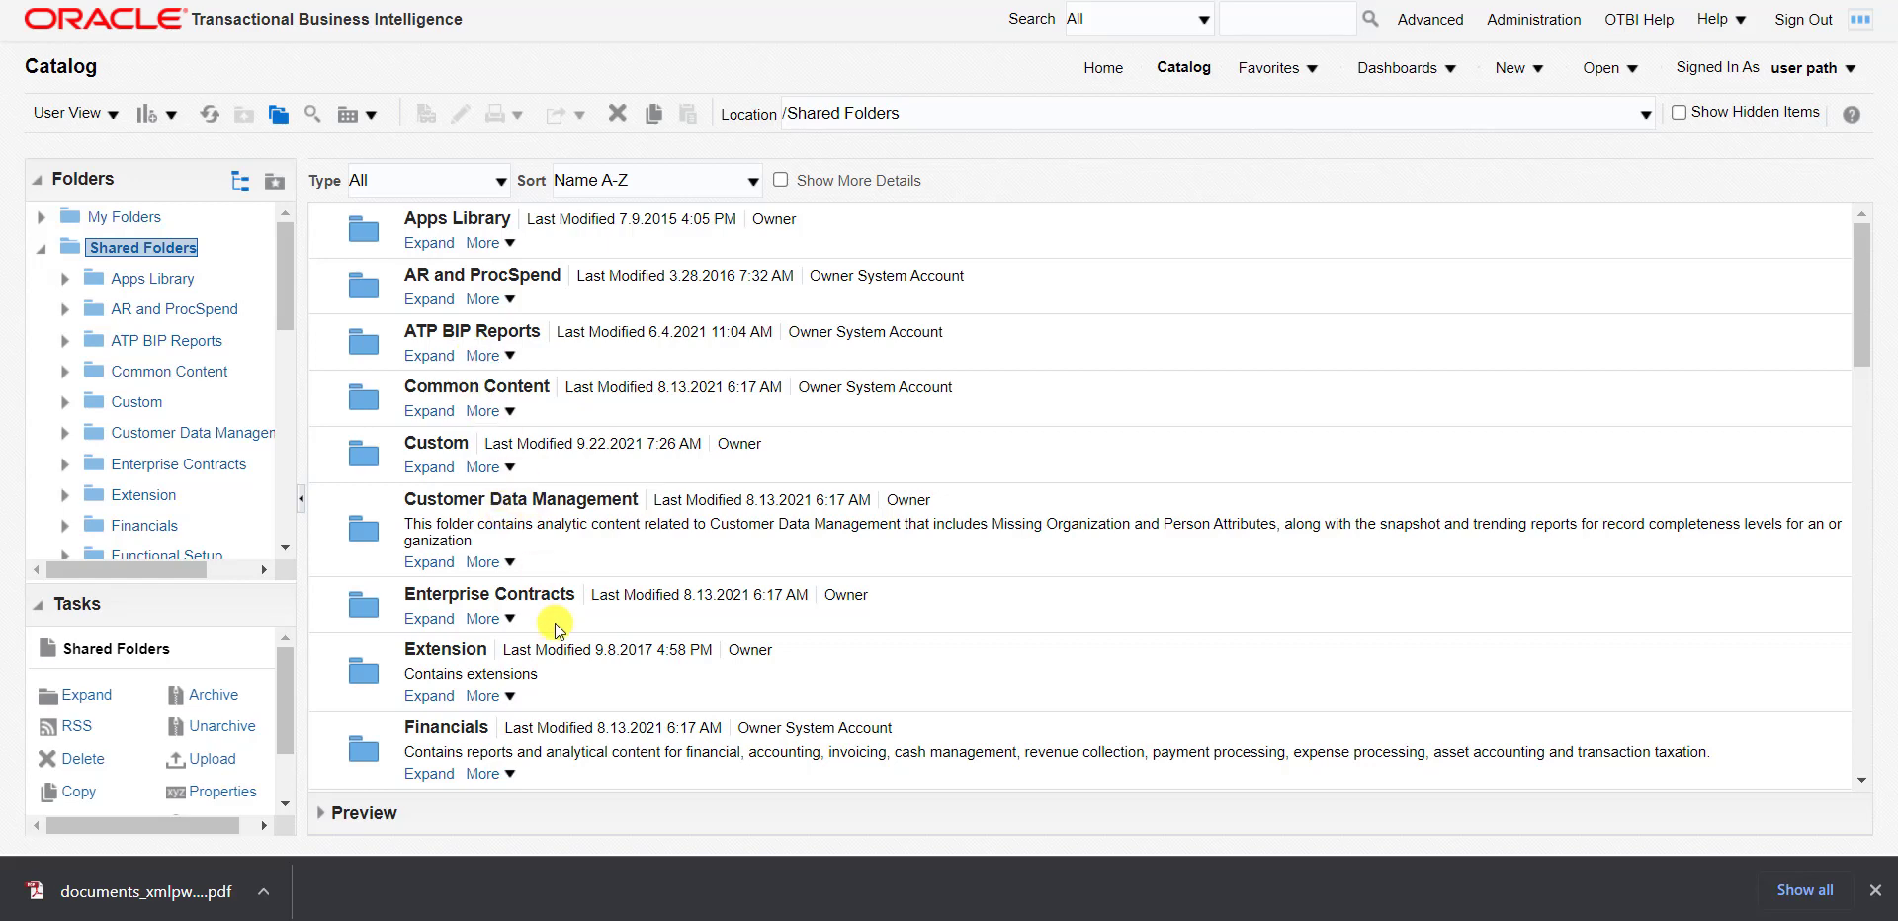
{"action": "scroll", "coordinate": [555, 623], "scroll_direction": "down", "scroll_amount": 3}
{"action": "double_click", "coordinate": [582, 497]}
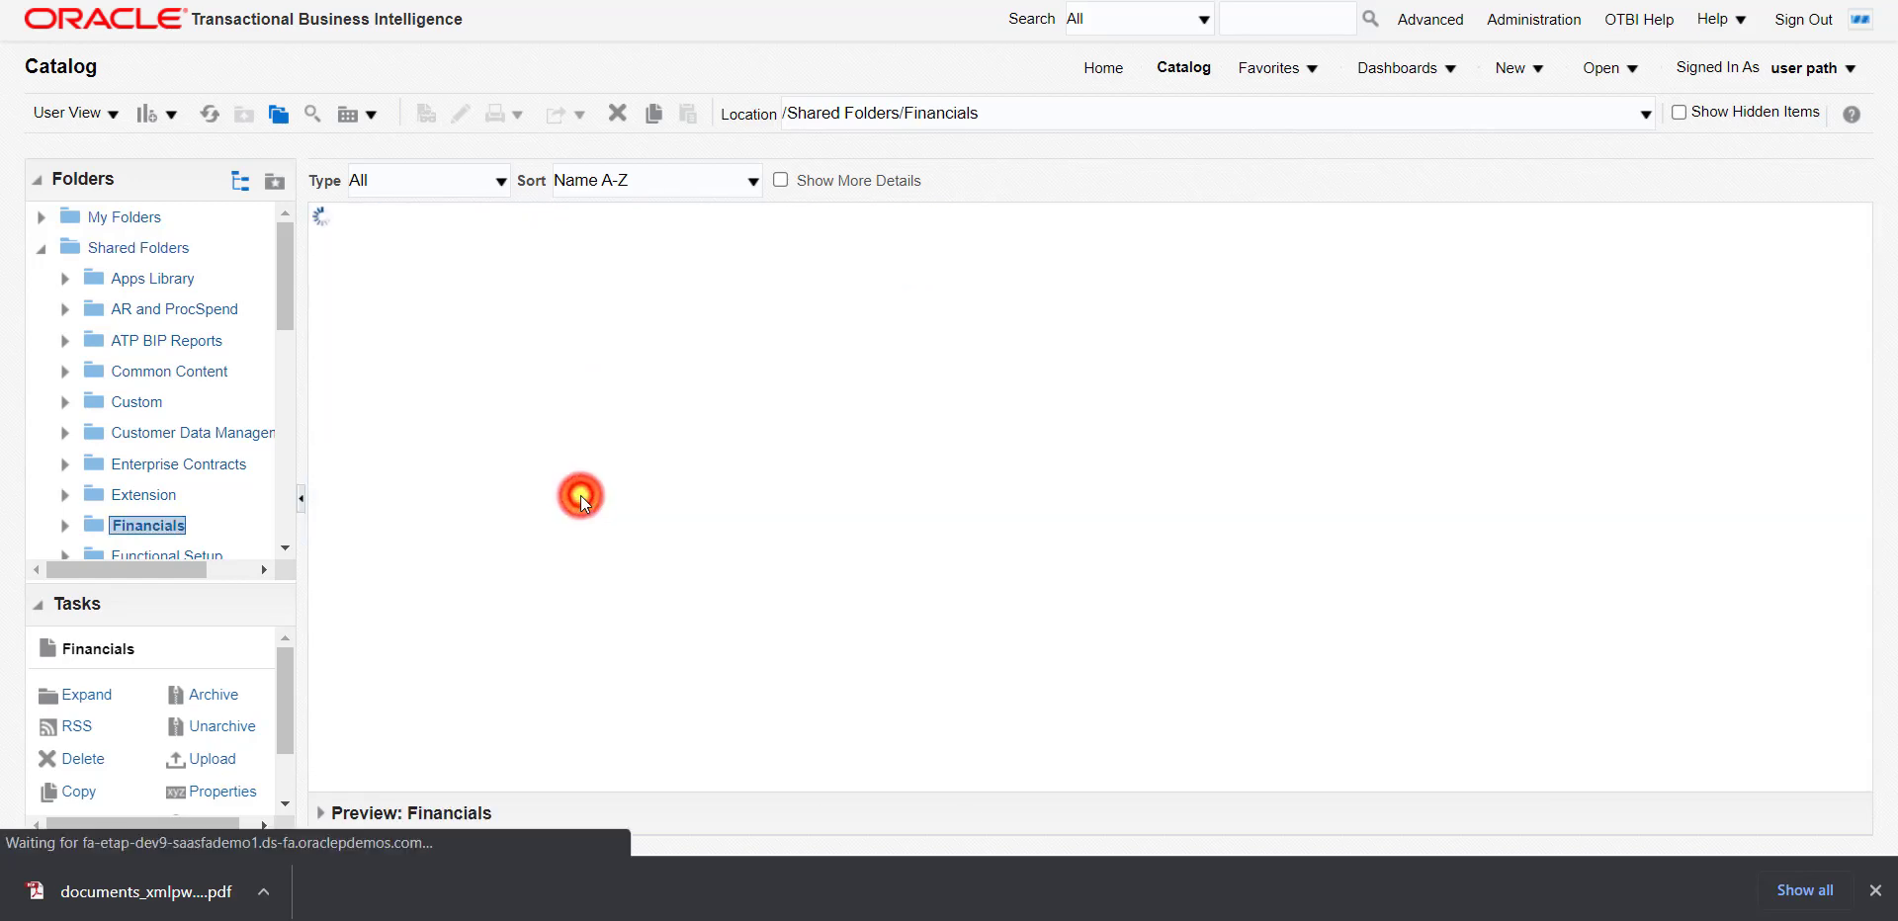
- Open the Receivables folder and its Bill Presentment subfolder, and check the folder path in the catalog location
{"action": "scroll", "coordinate": [625, 577], "scroll_direction": "down", "scroll_amount": 1}
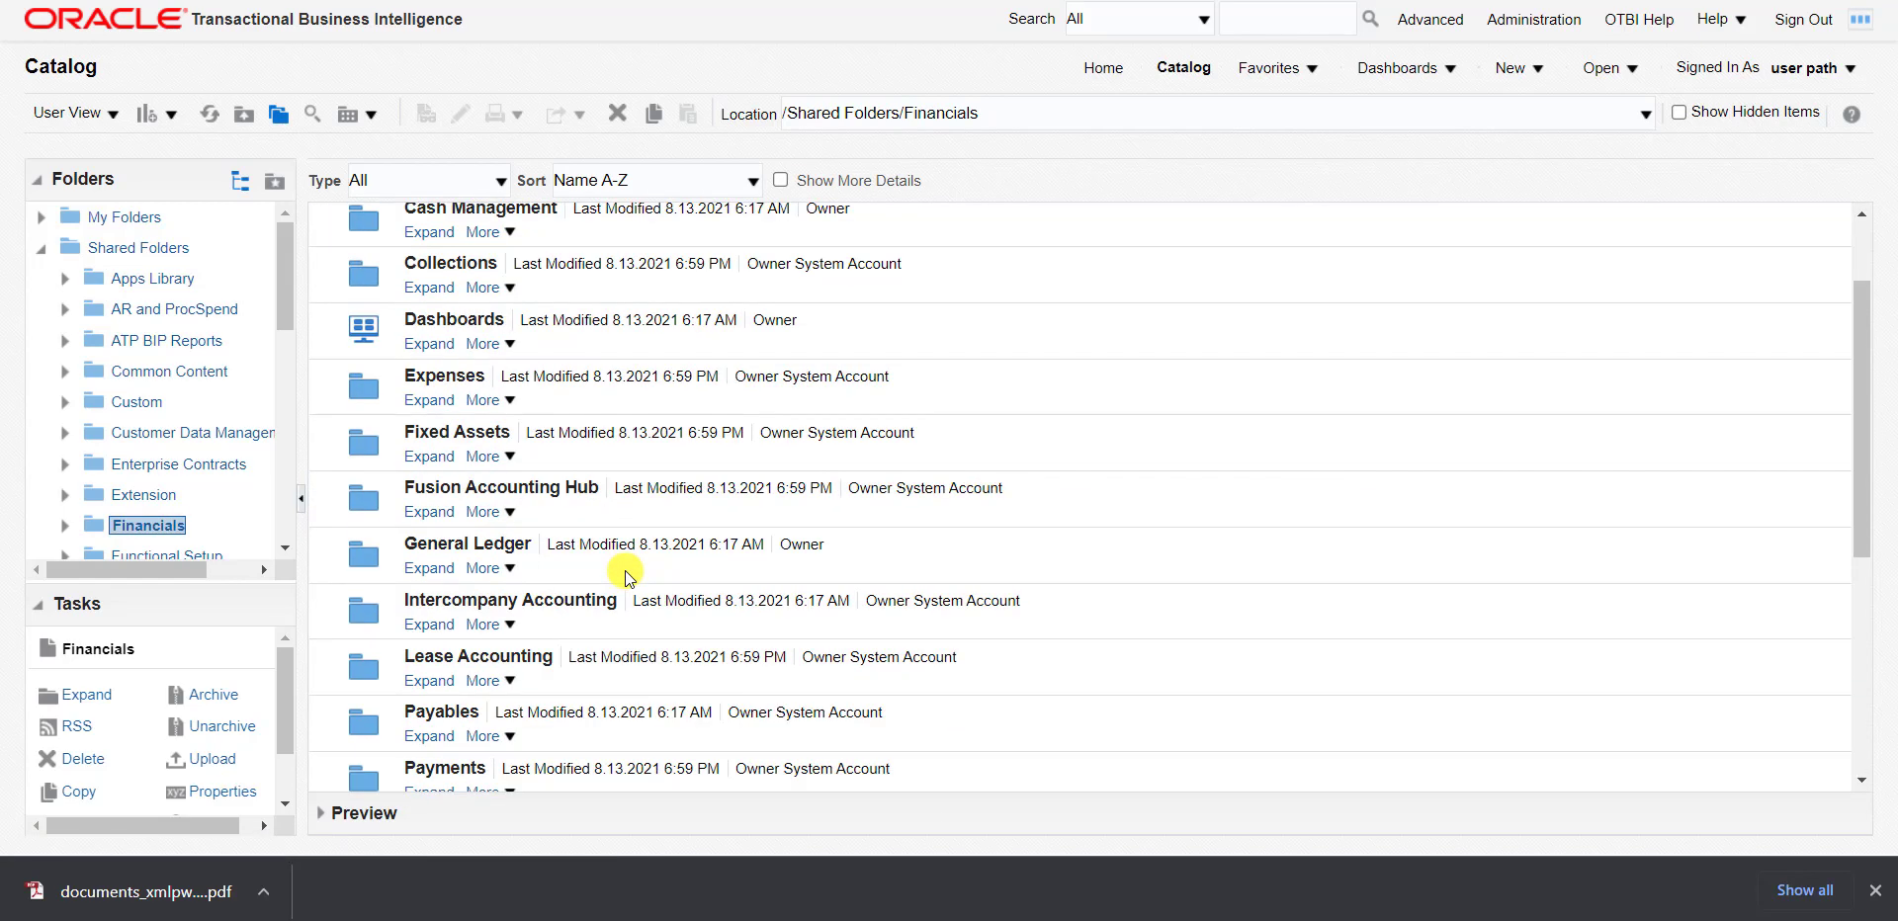
{"action": "scroll", "coordinate": [625, 576], "scroll_direction": "down", "scroll_amount": 4}
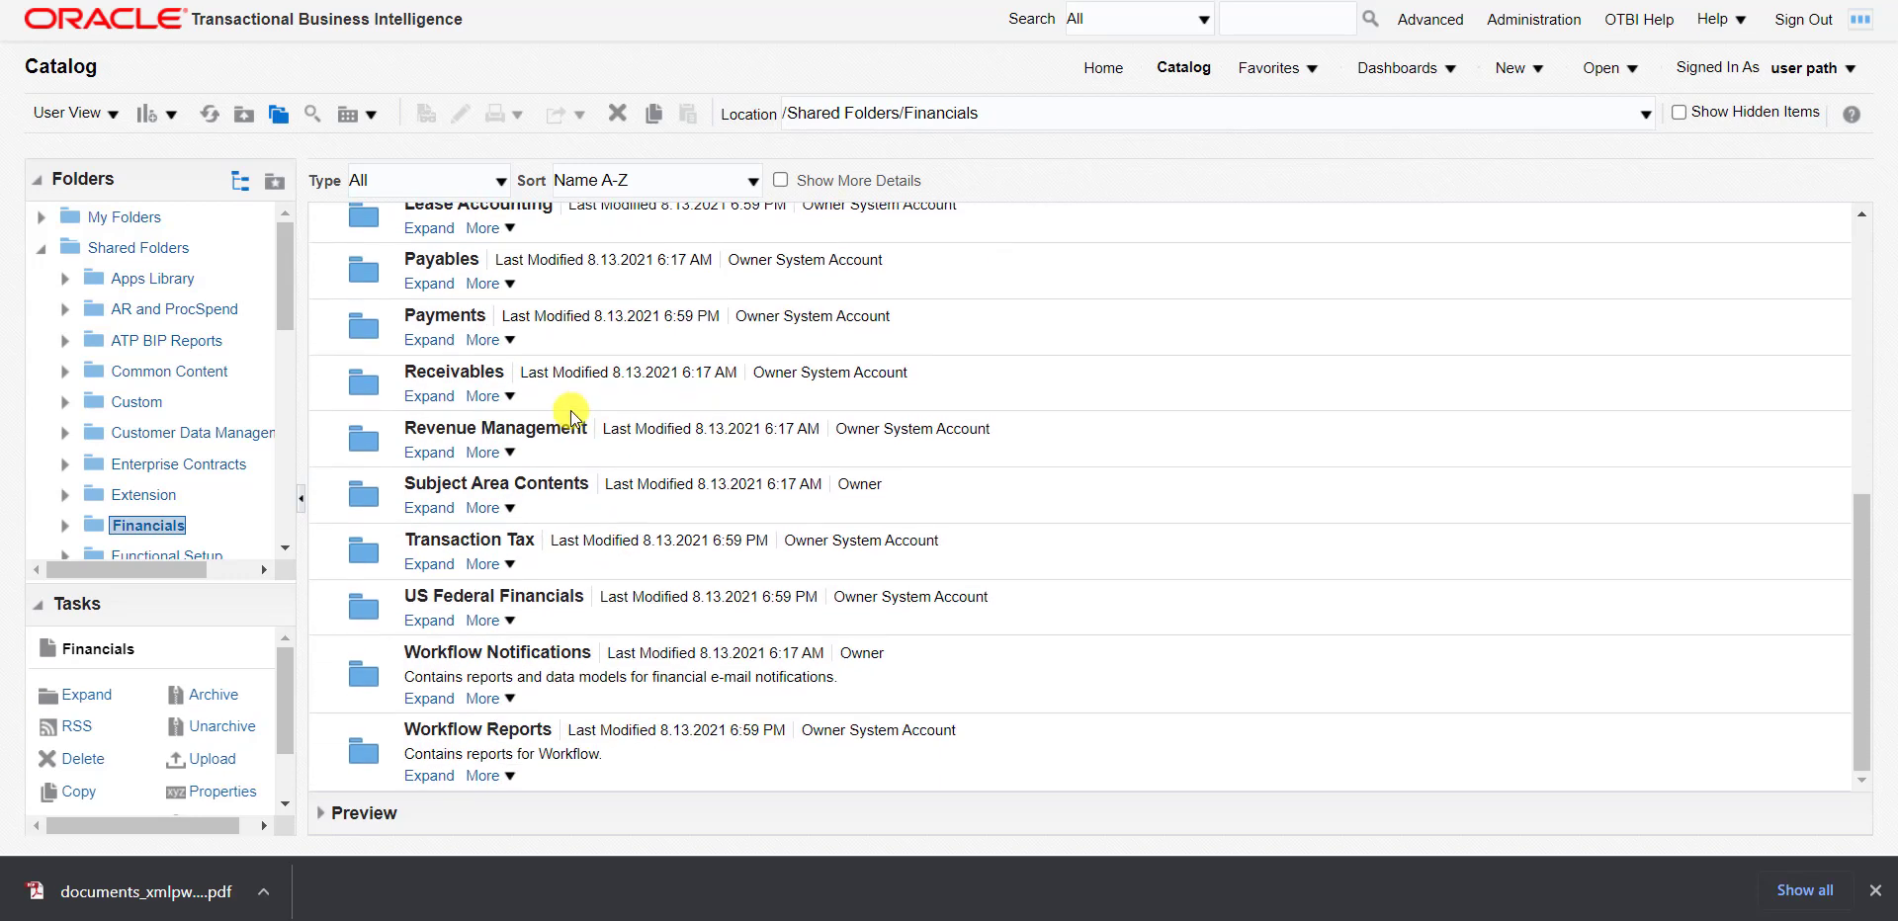
{"action": "left_click", "coordinate": [566, 388]}
{"action": "double_click", "coordinate": [566, 386]}
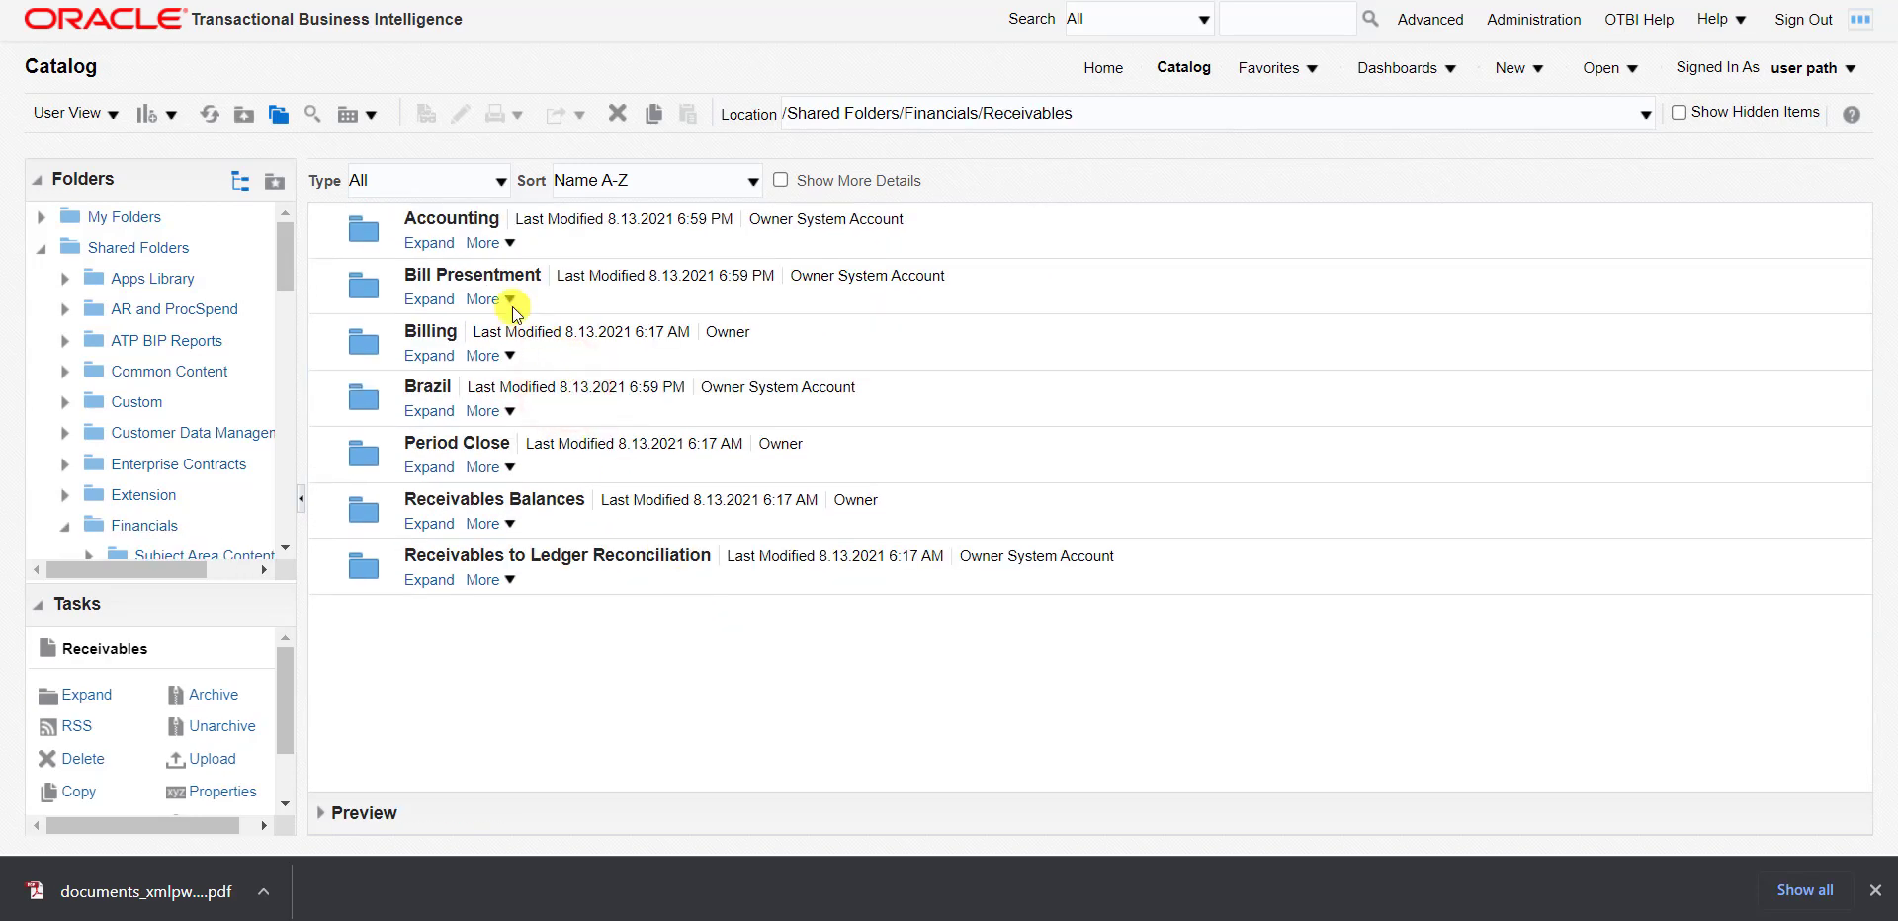
{"action": "double_click", "coordinate": [571, 280]}
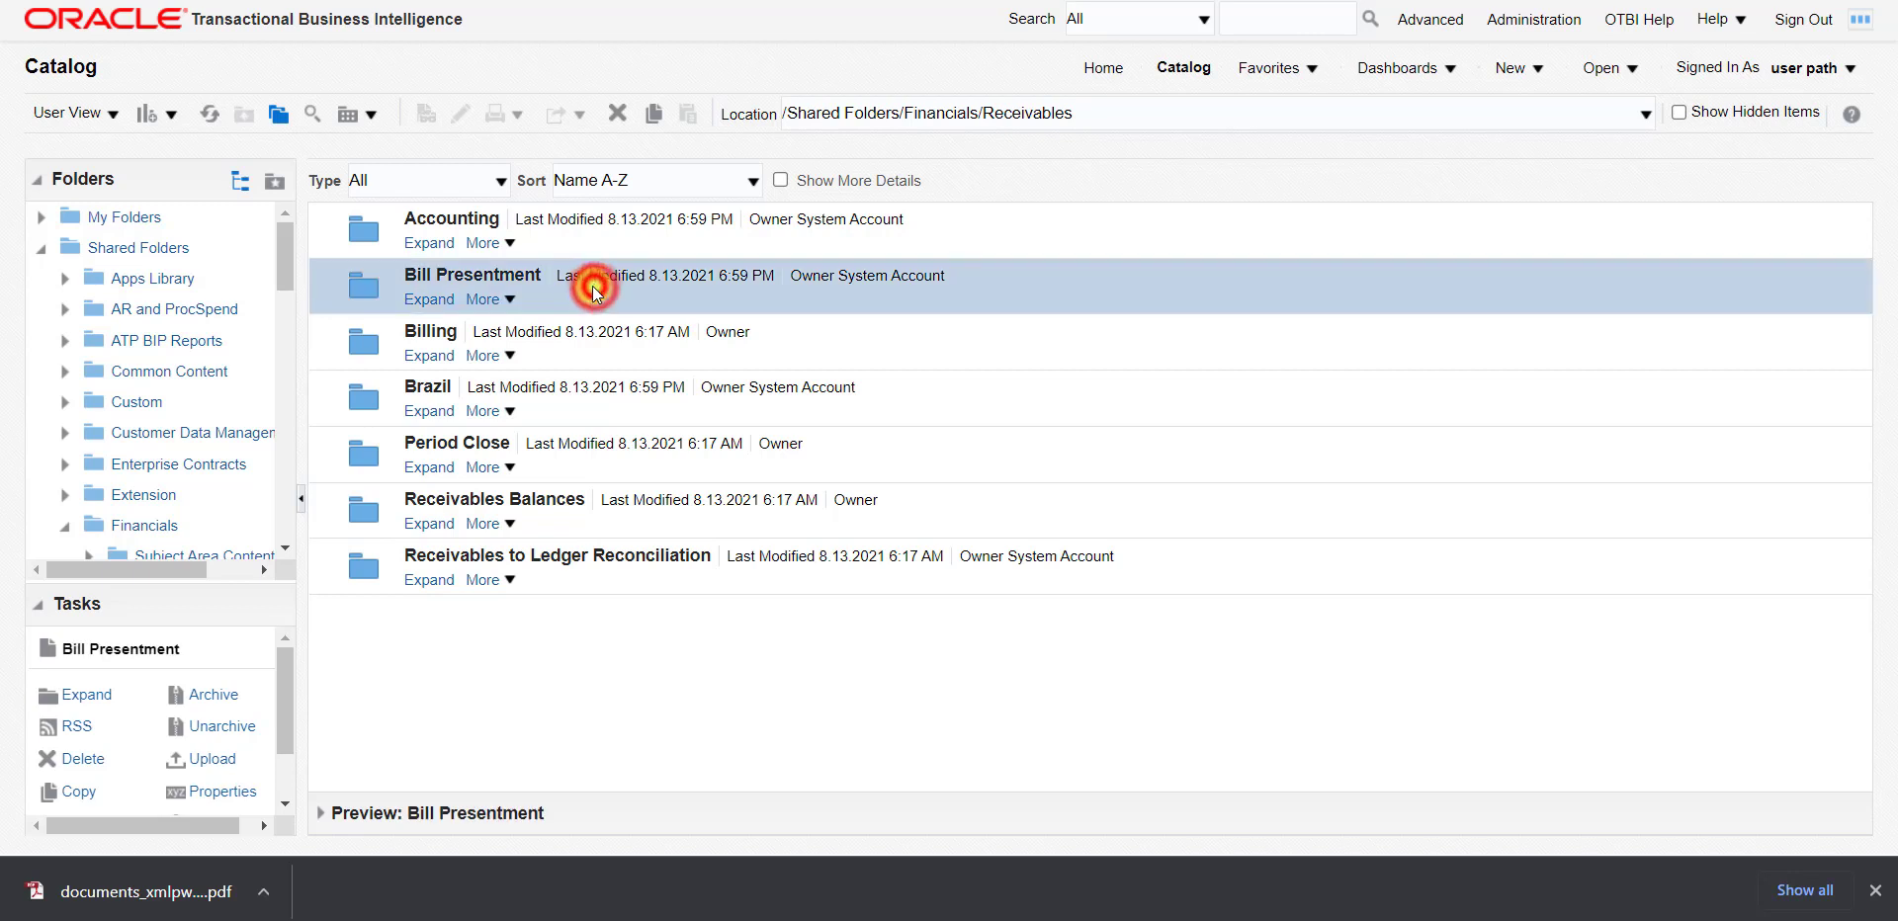
{"action": "left_click", "coordinate": [1220, 111]}
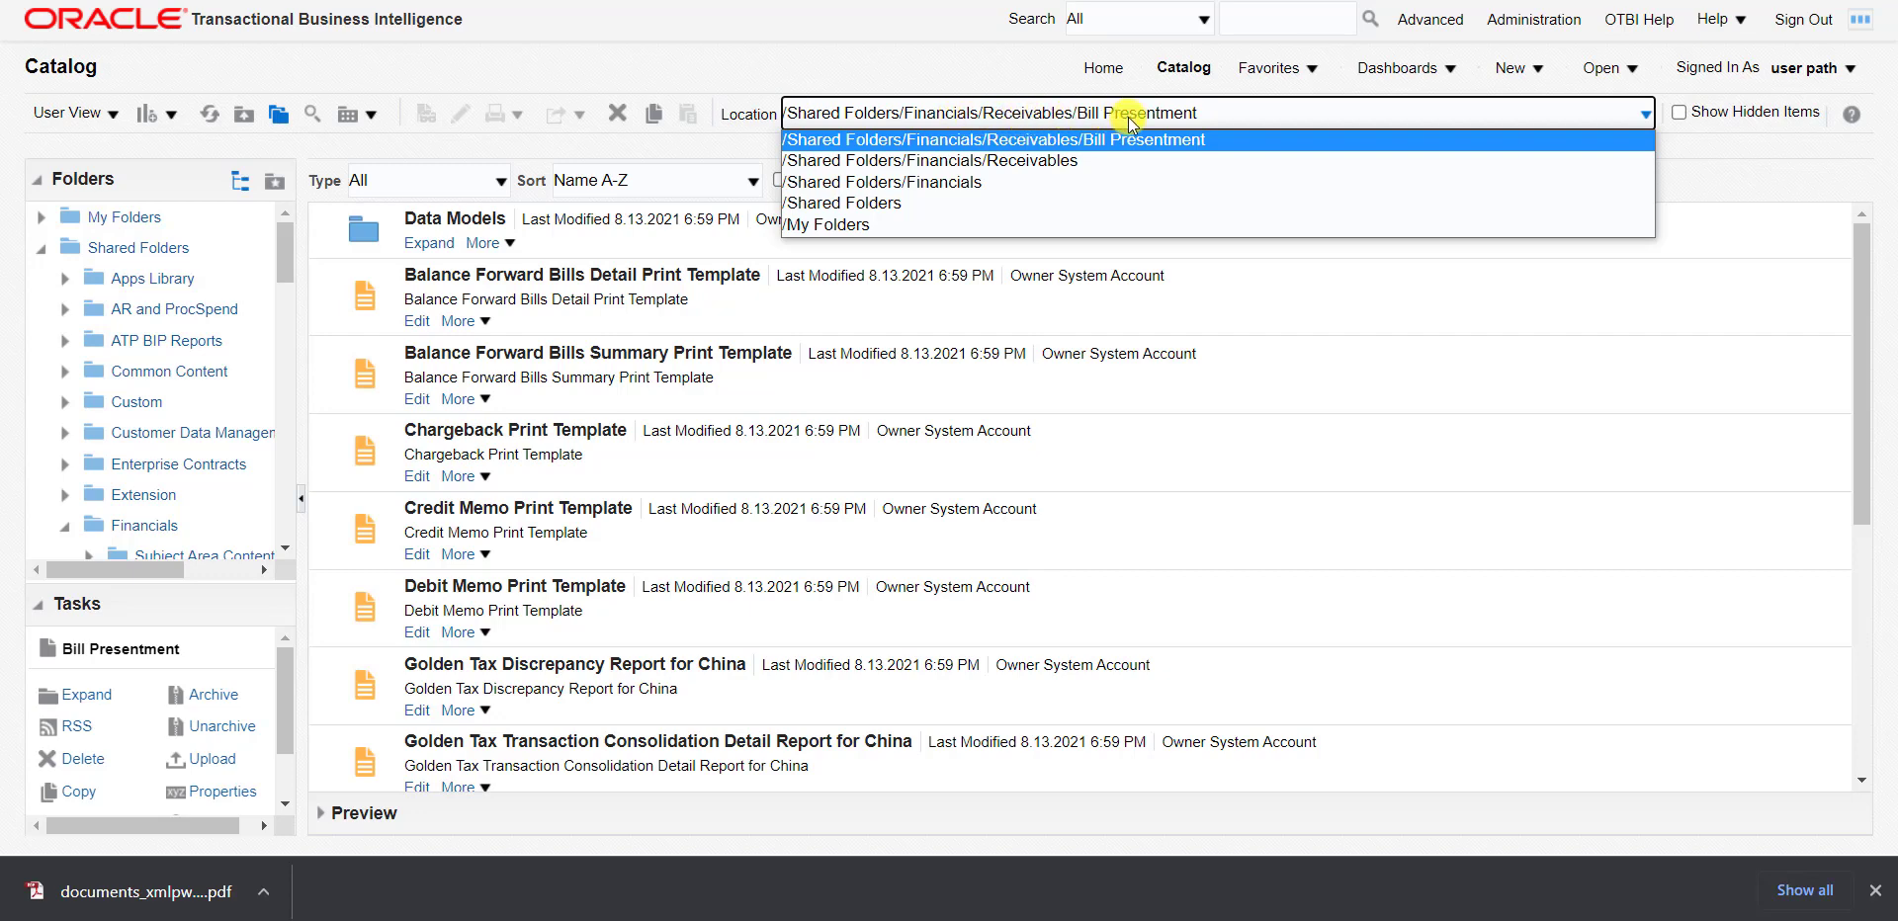
{"action": "left_click", "coordinate": [1702, 152]}
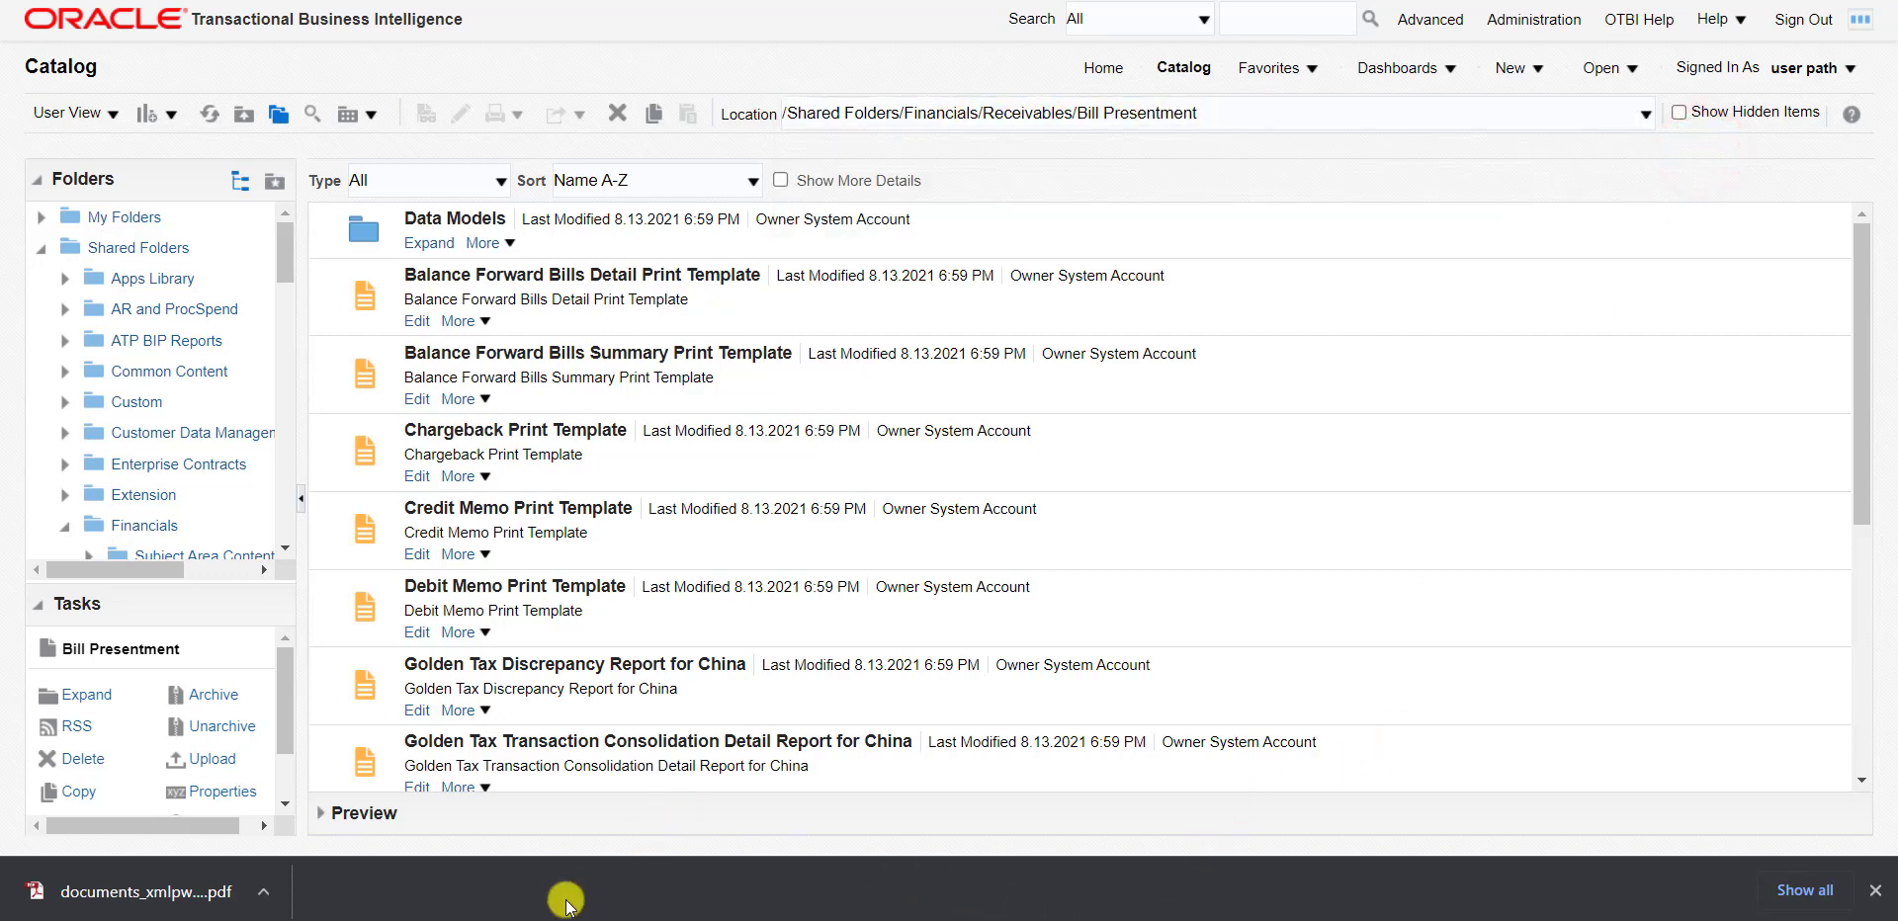
- Check the DefaultInvoice.xdo file name in the Notepad++ note and look through the Bill Presentment reports in the catalog for the invoice report
{"action": "key", "text": "alt+Tab"}
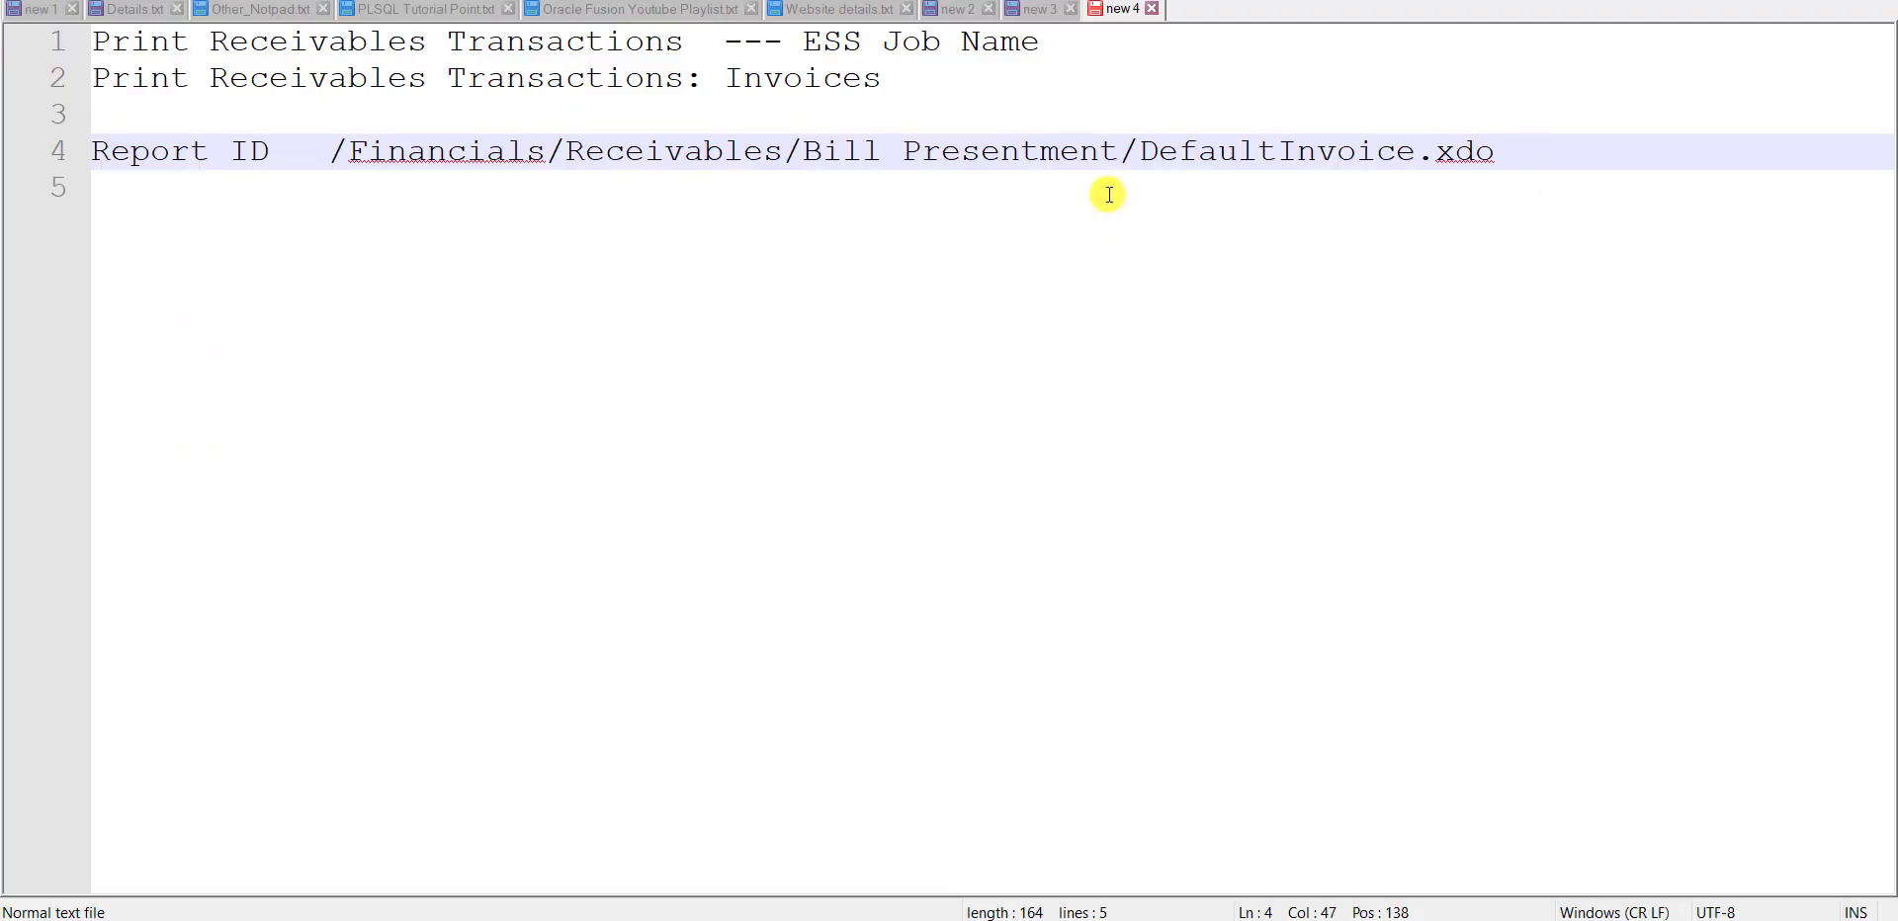
{"action": "left_click_drag", "start_coordinate": [1144, 151], "coordinate": [1494, 141]}
{"action": "key", "text": "alt+Tab"}
{"action": "scroll", "coordinate": [1112, 482], "scroll_direction": "down", "scroll_amount": 2}
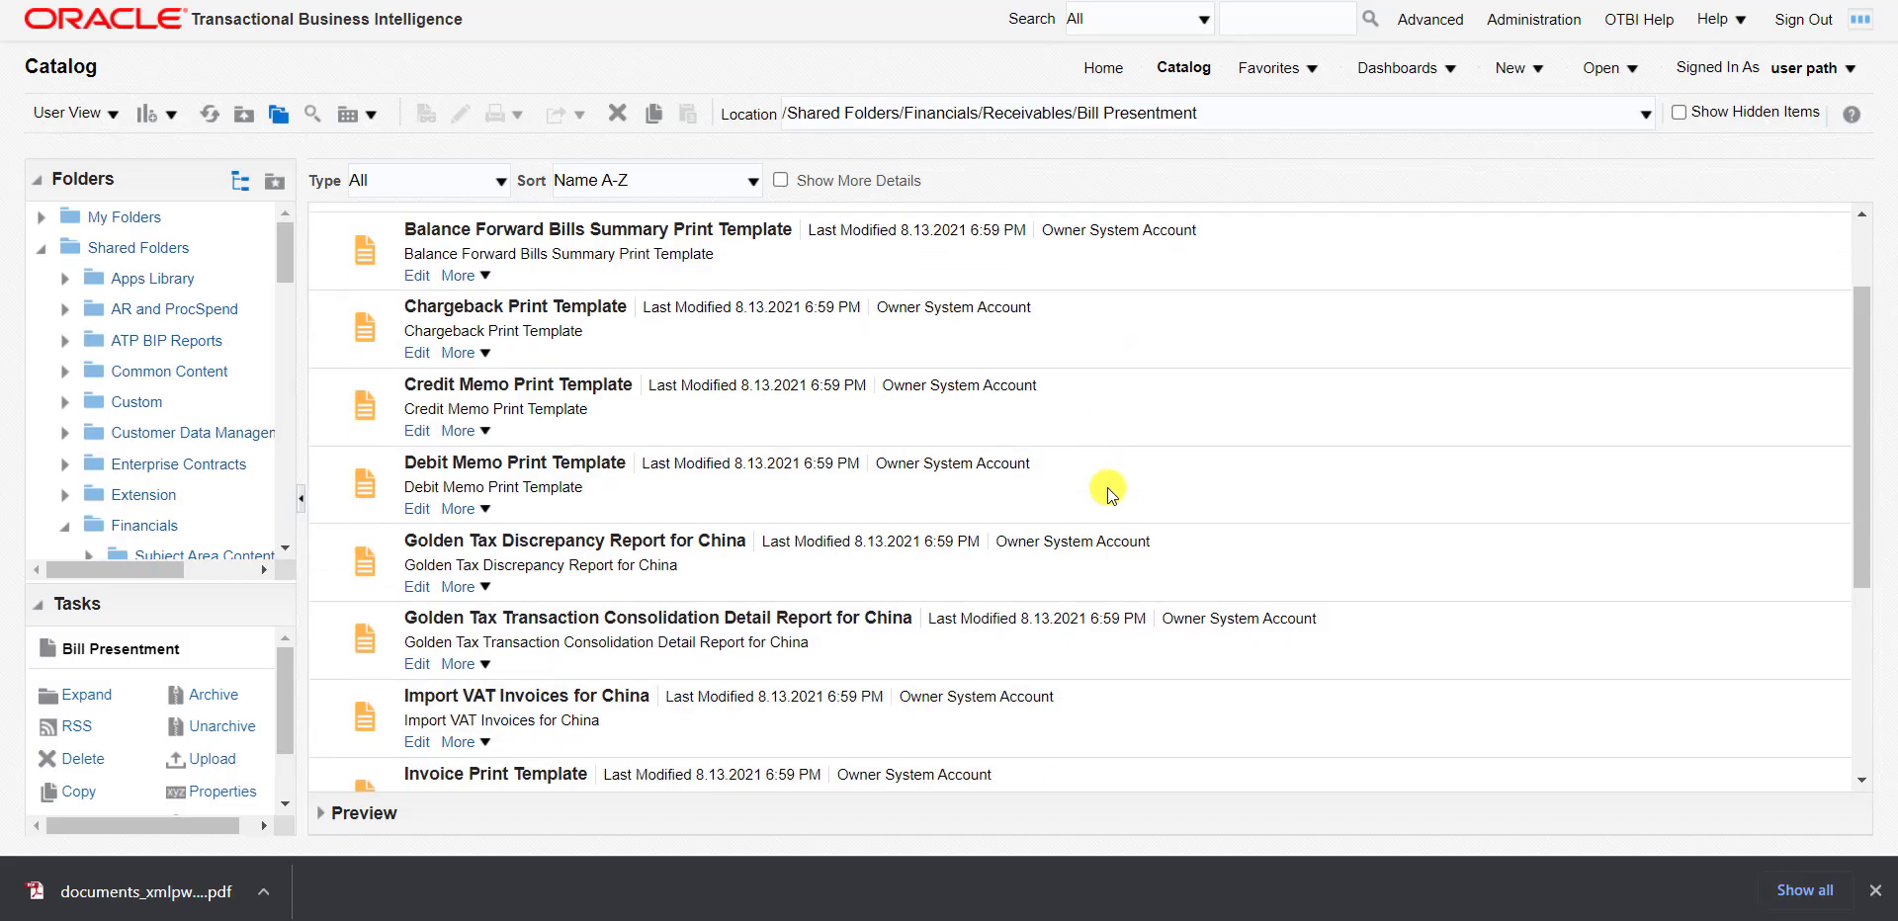
{"action": "scroll", "coordinate": [1107, 489], "scroll_direction": "down", "scroll_amount": 4}
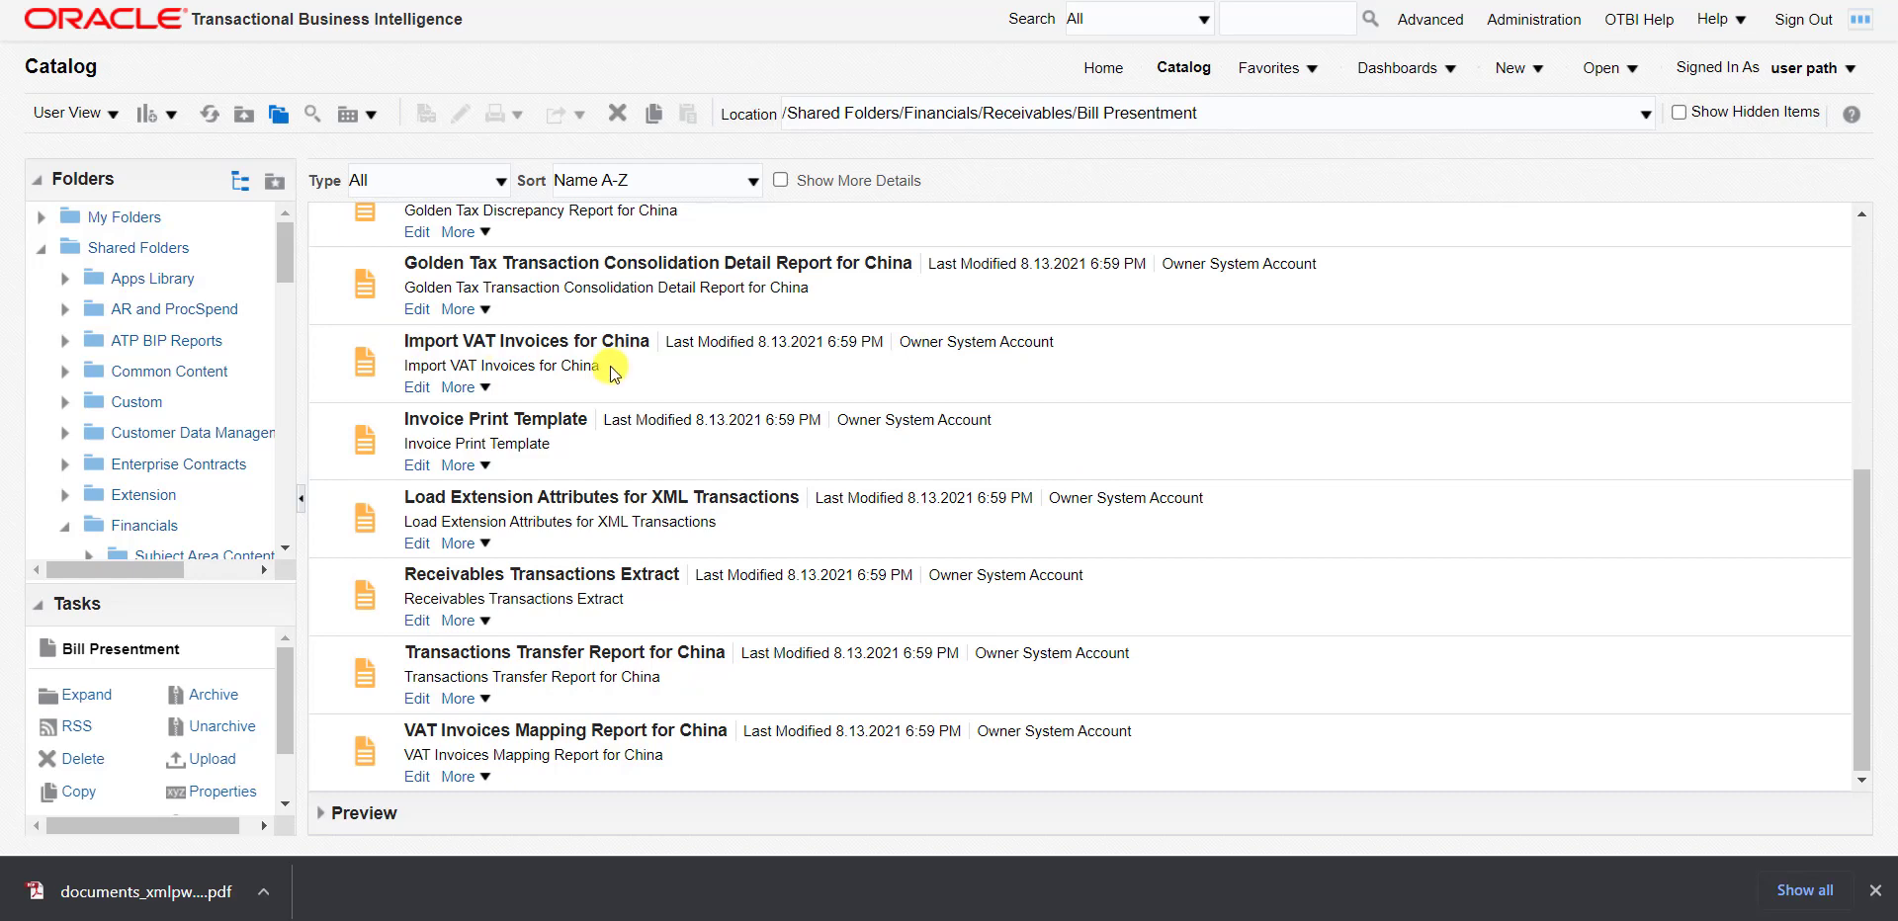
{"action": "scroll", "coordinate": [836, 425], "scroll_direction": "up", "scroll_amount": 3}
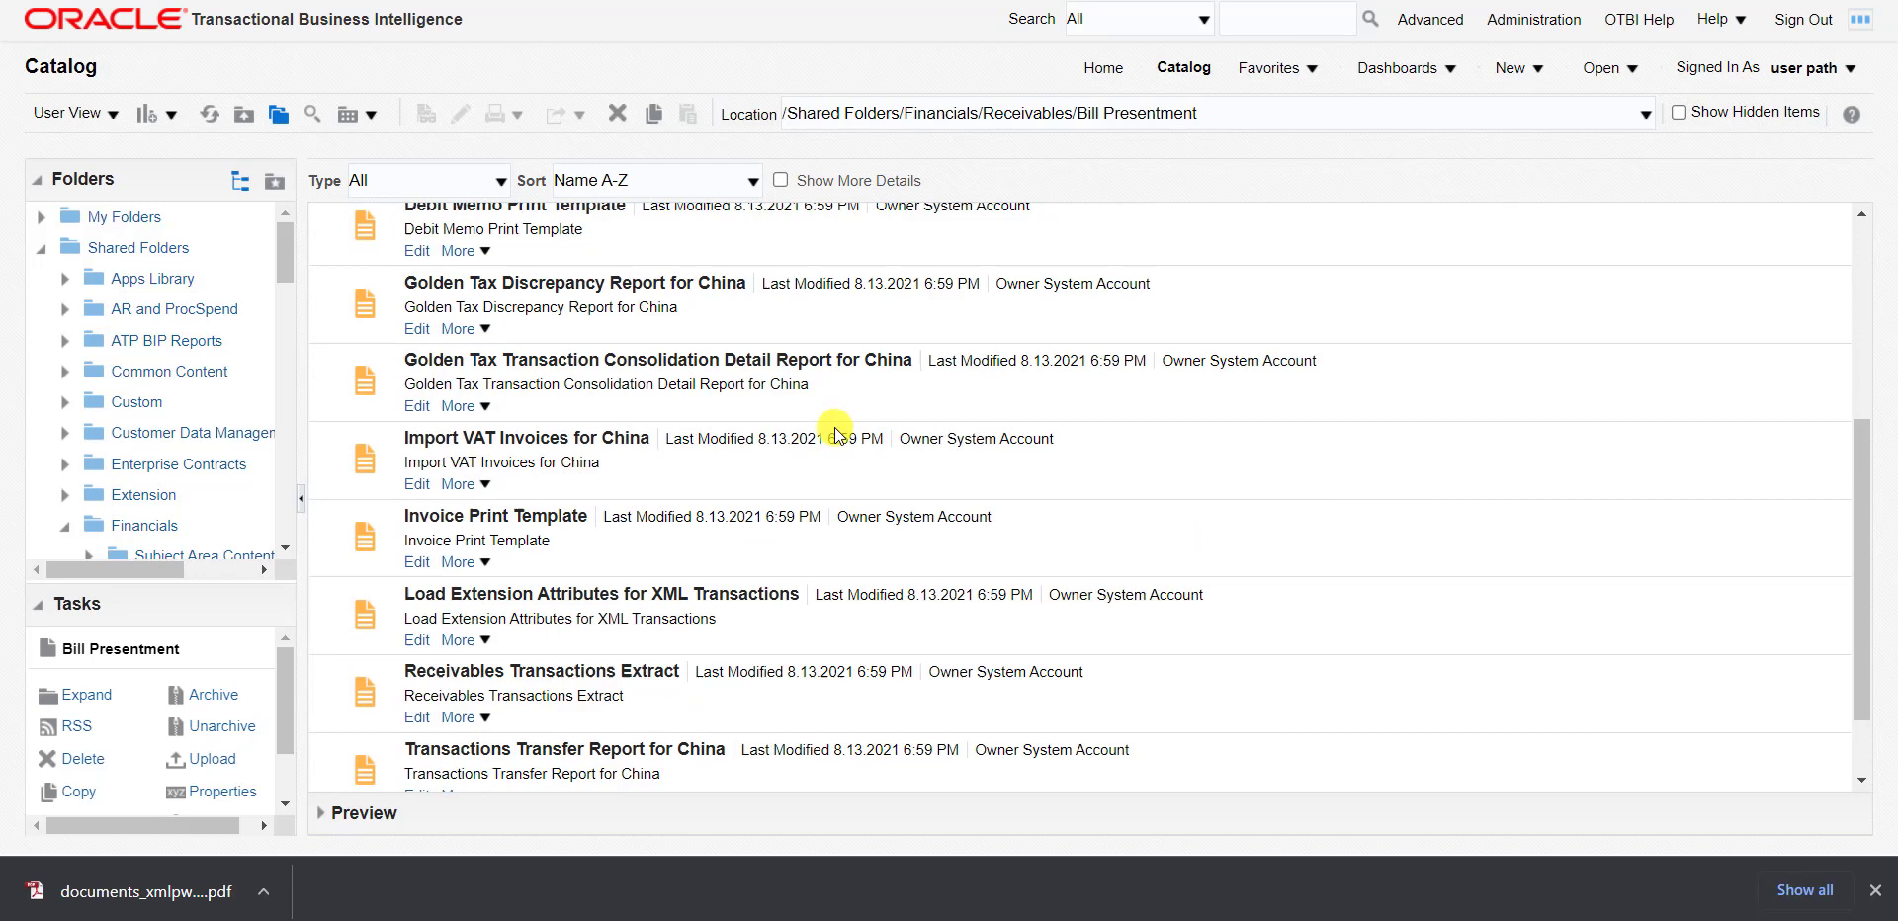
{"action": "scroll", "coordinate": [835, 433], "scroll_direction": "up", "scroll_amount": 2}
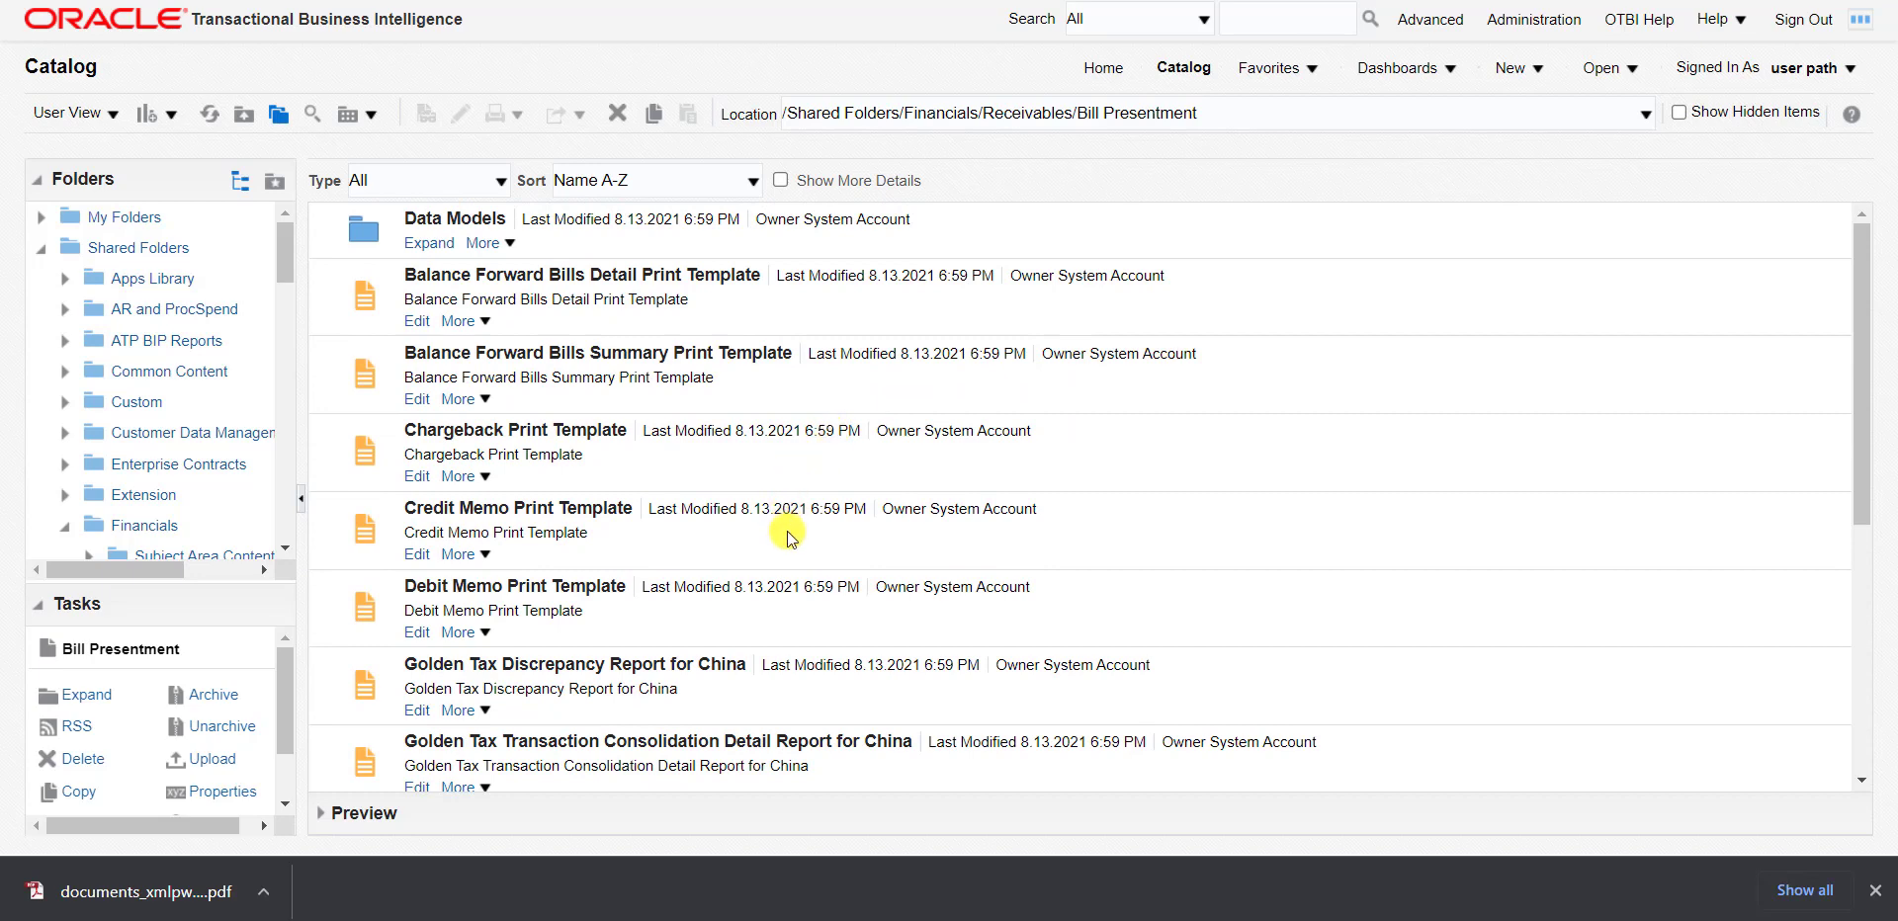
- Examine the Invoice Print Template report's properties, checking its name and its path ending in DefaultInvoice.xdo, and close them
{"action": "scroll", "coordinate": [722, 512], "scroll_direction": "down", "scroll_amount": 2}
{"action": "scroll", "coordinate": [722, 512], "scroll_direction": "down", "scroll_amount": 4}
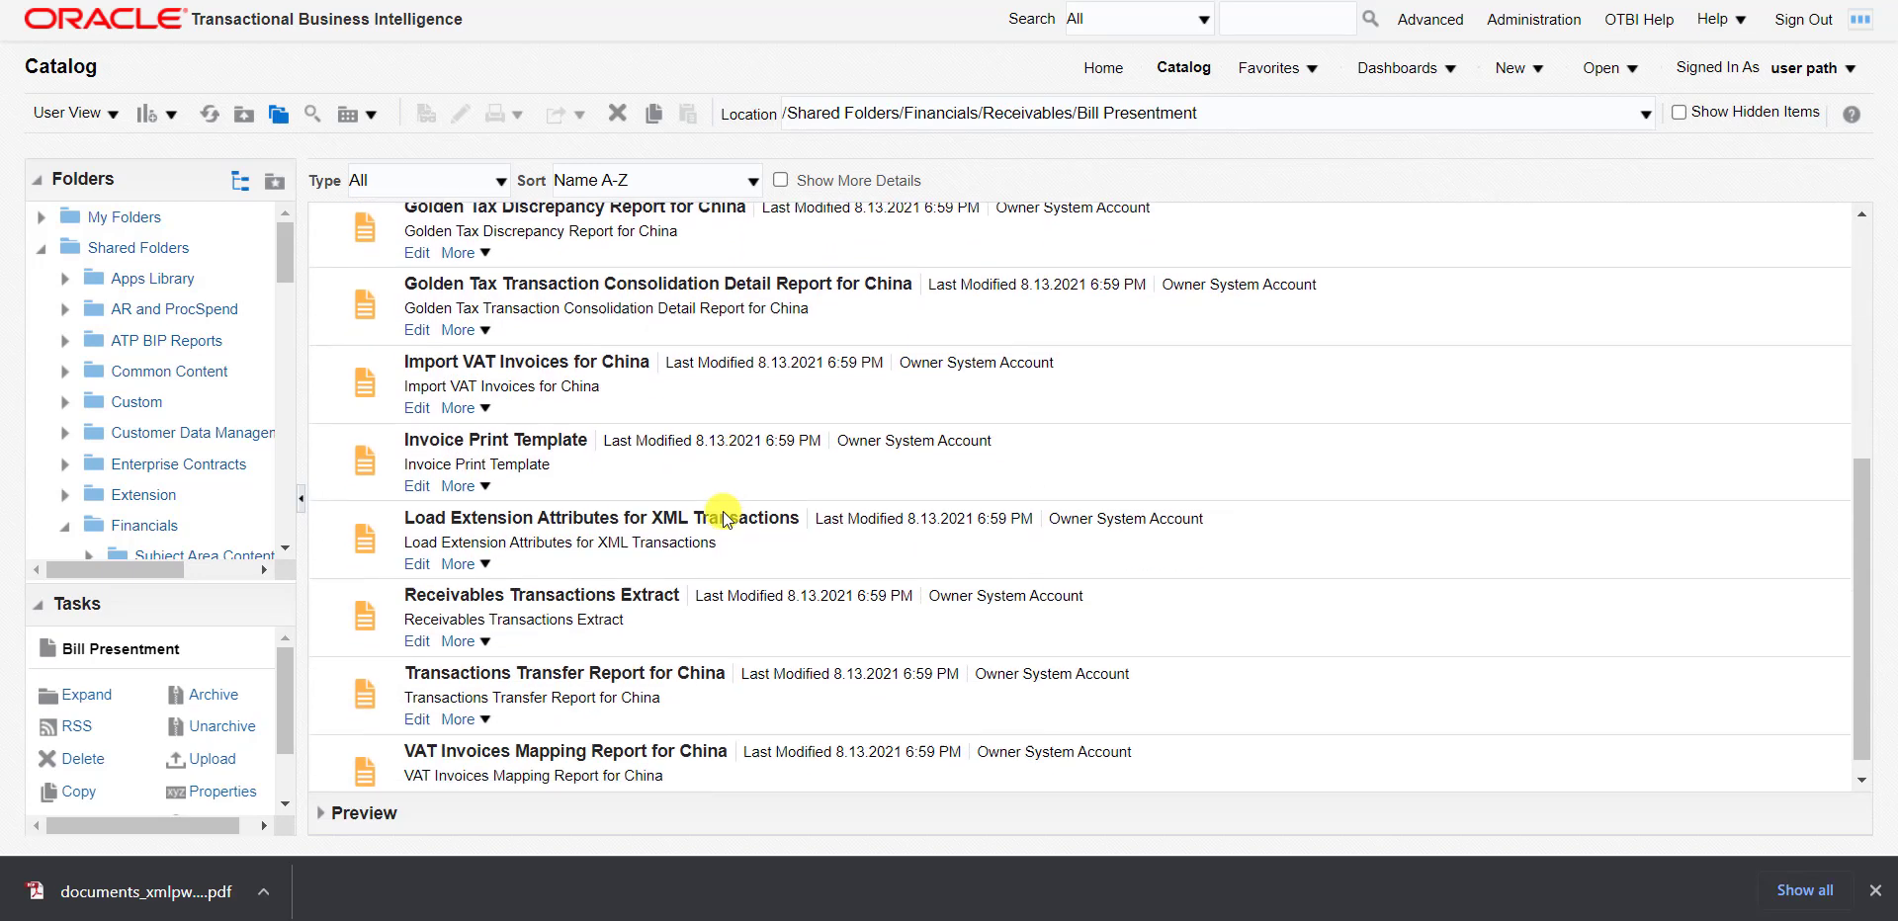
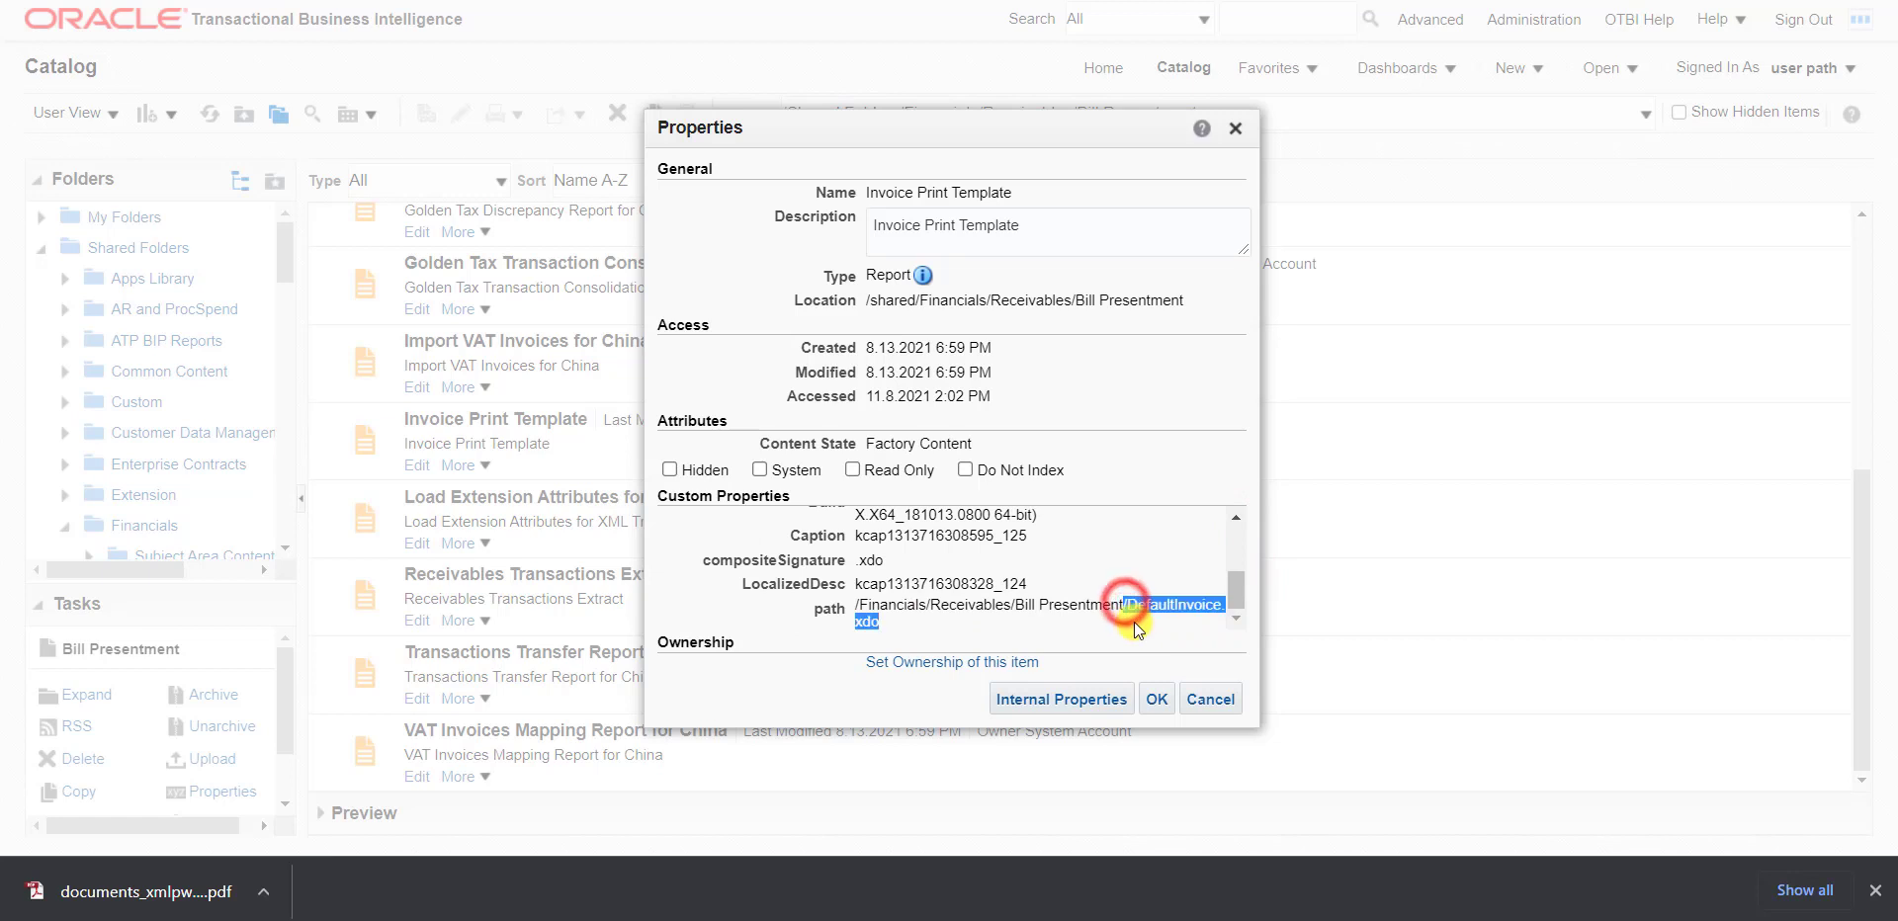
{"action": "triple_click", "coordinate": [857, 607]}
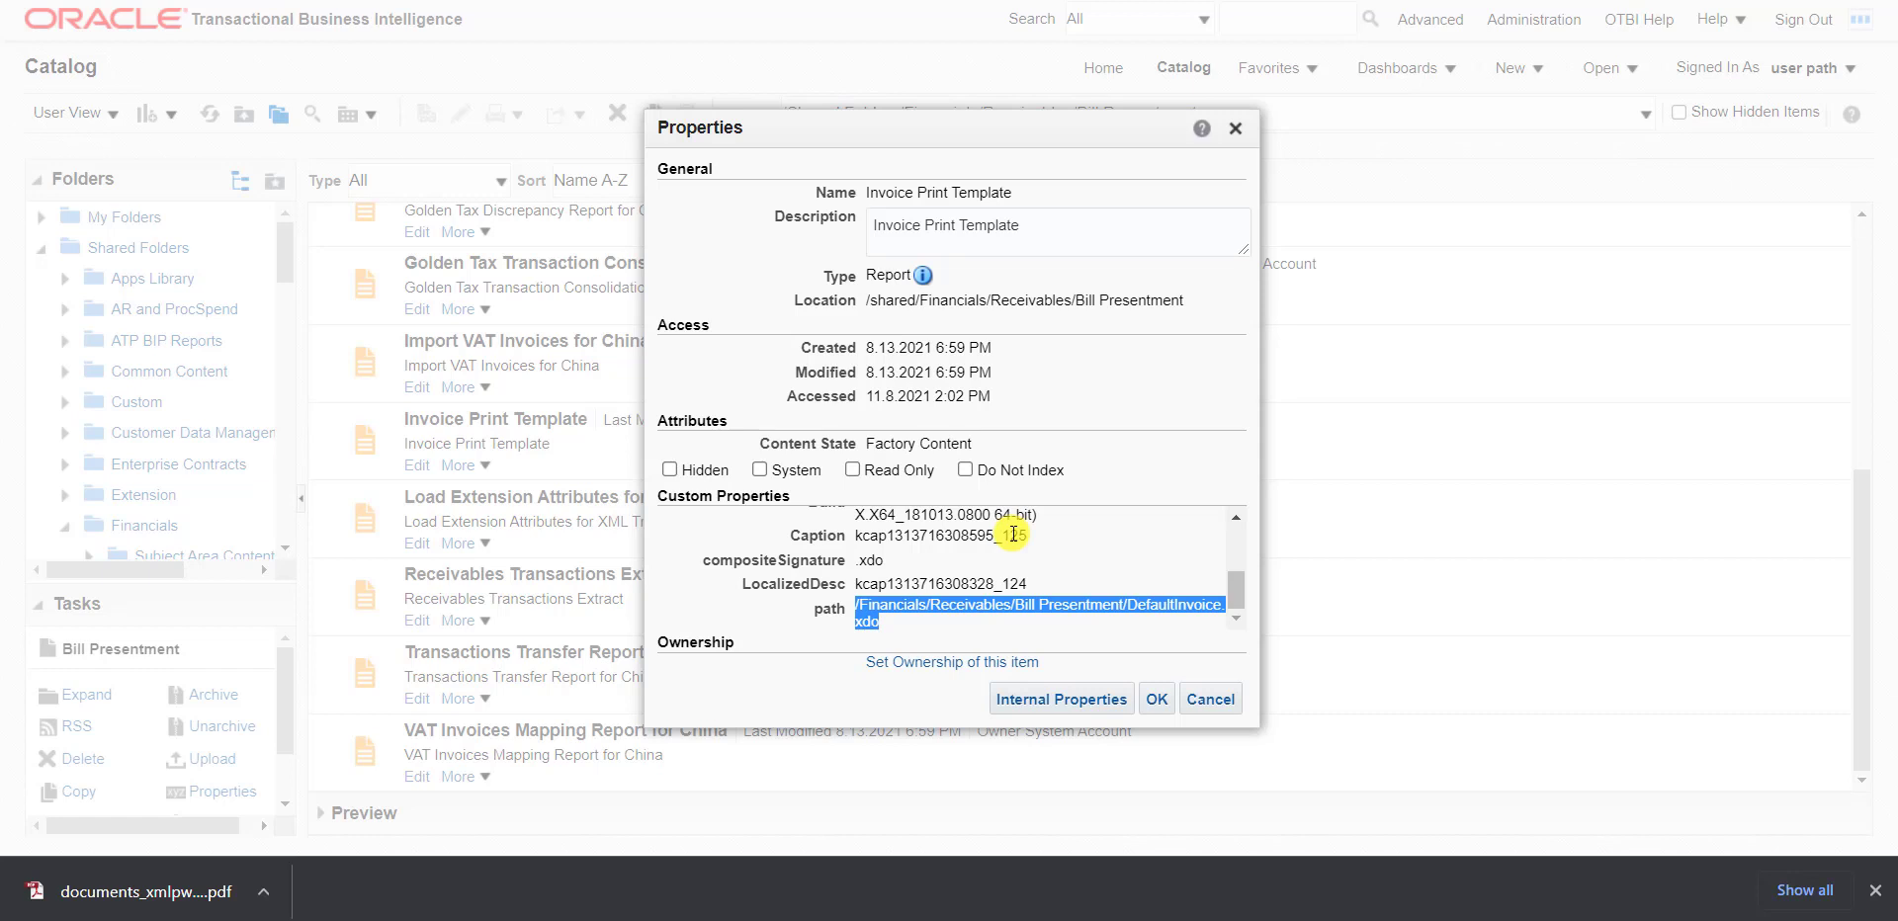
{"action": "left_click_drag", "start_coordinate": [1008, 190], "coordinate": [871, 176]}
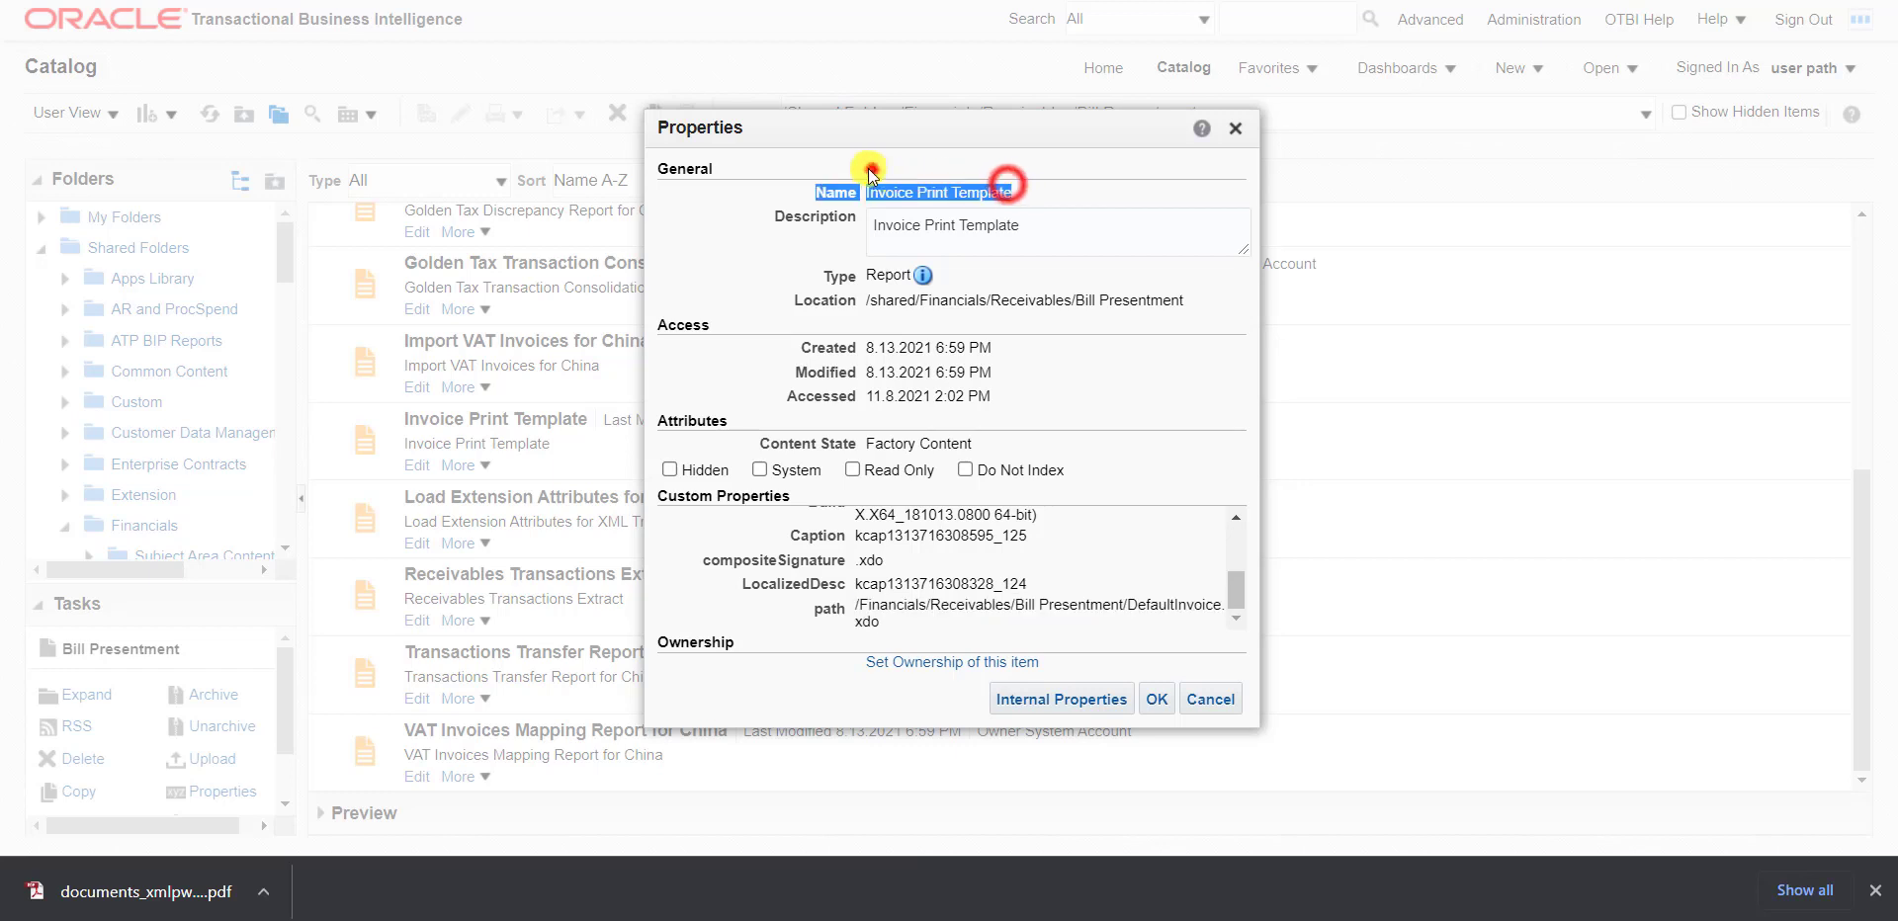
{"action": "double_click", "coordinate": [880, 191]}
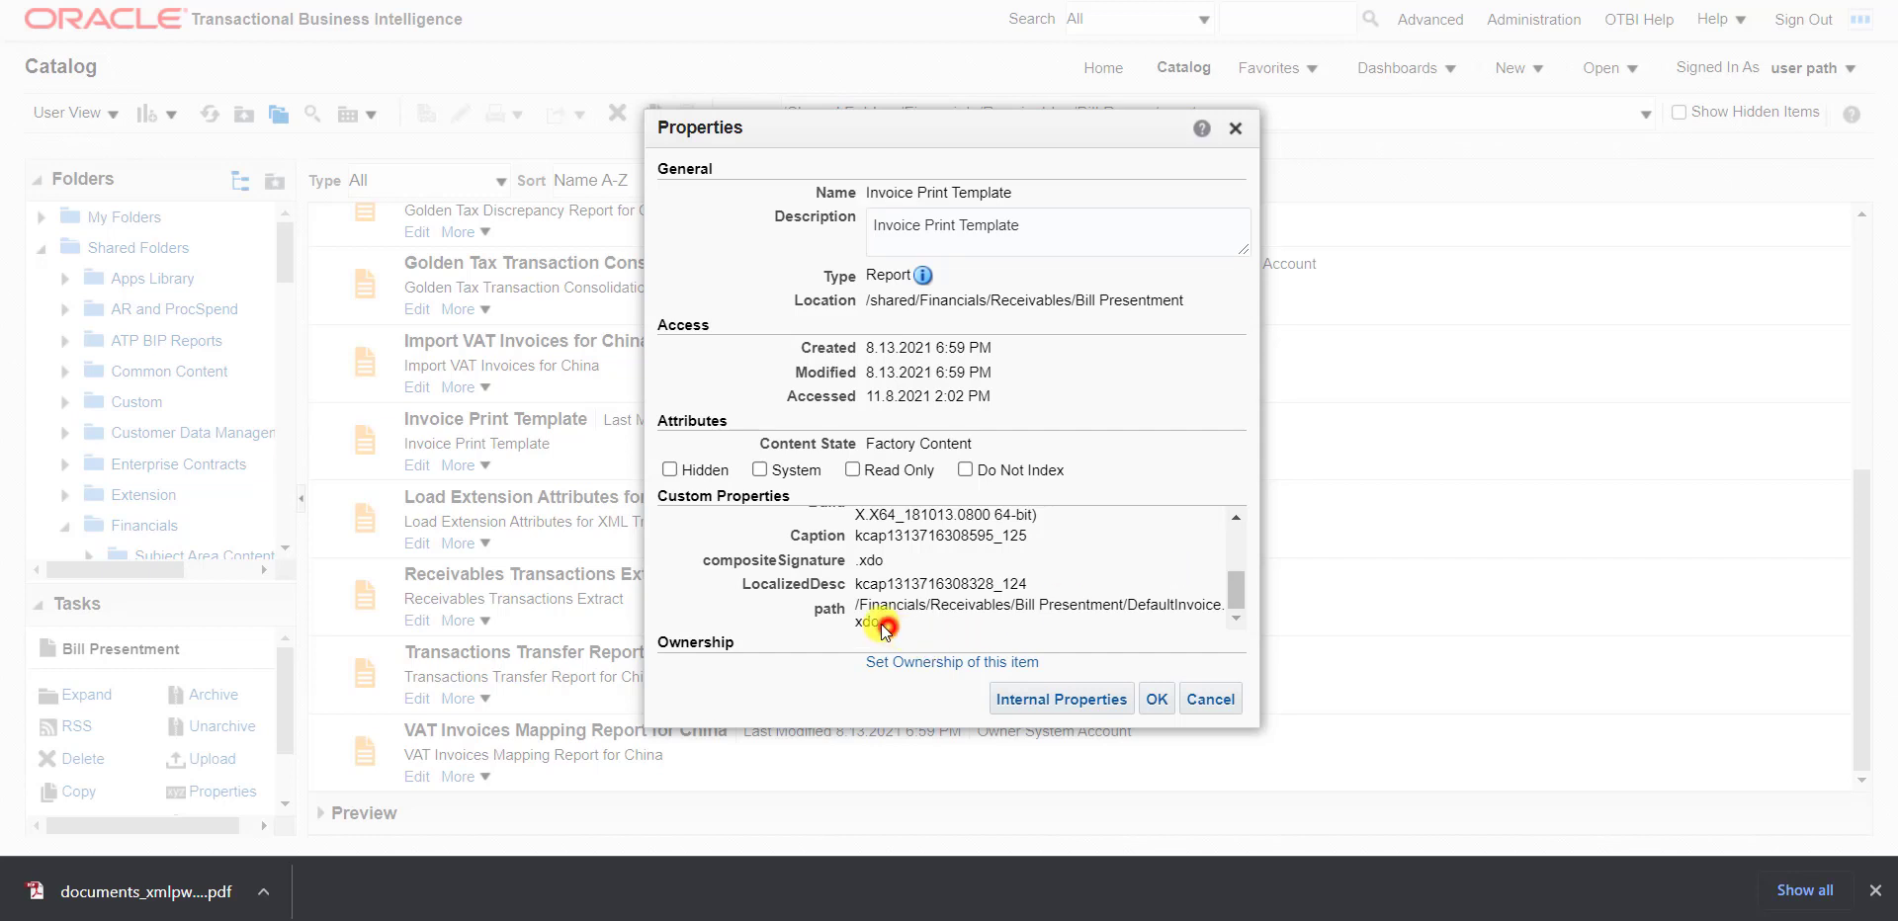
{"action": "left_click_drag", "start_coordinate": [882, 623], "coordinate": [857, 608]}
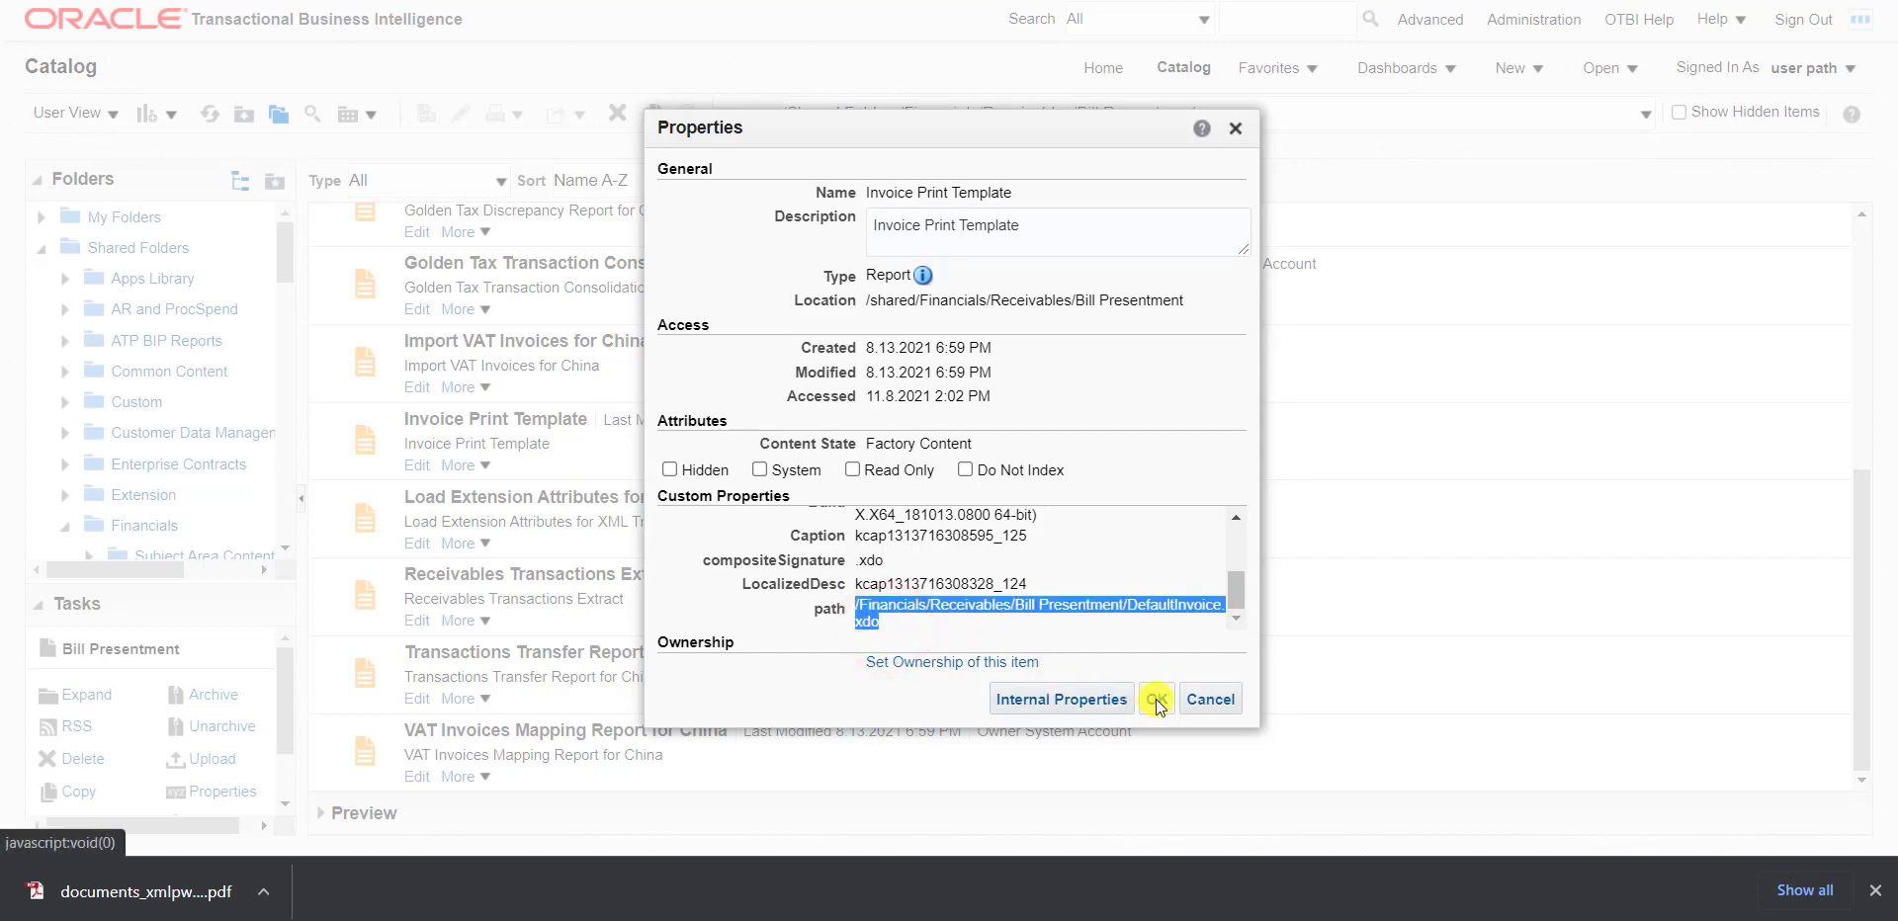
{"action": "left_click", "coordinate": [1154, 699]}
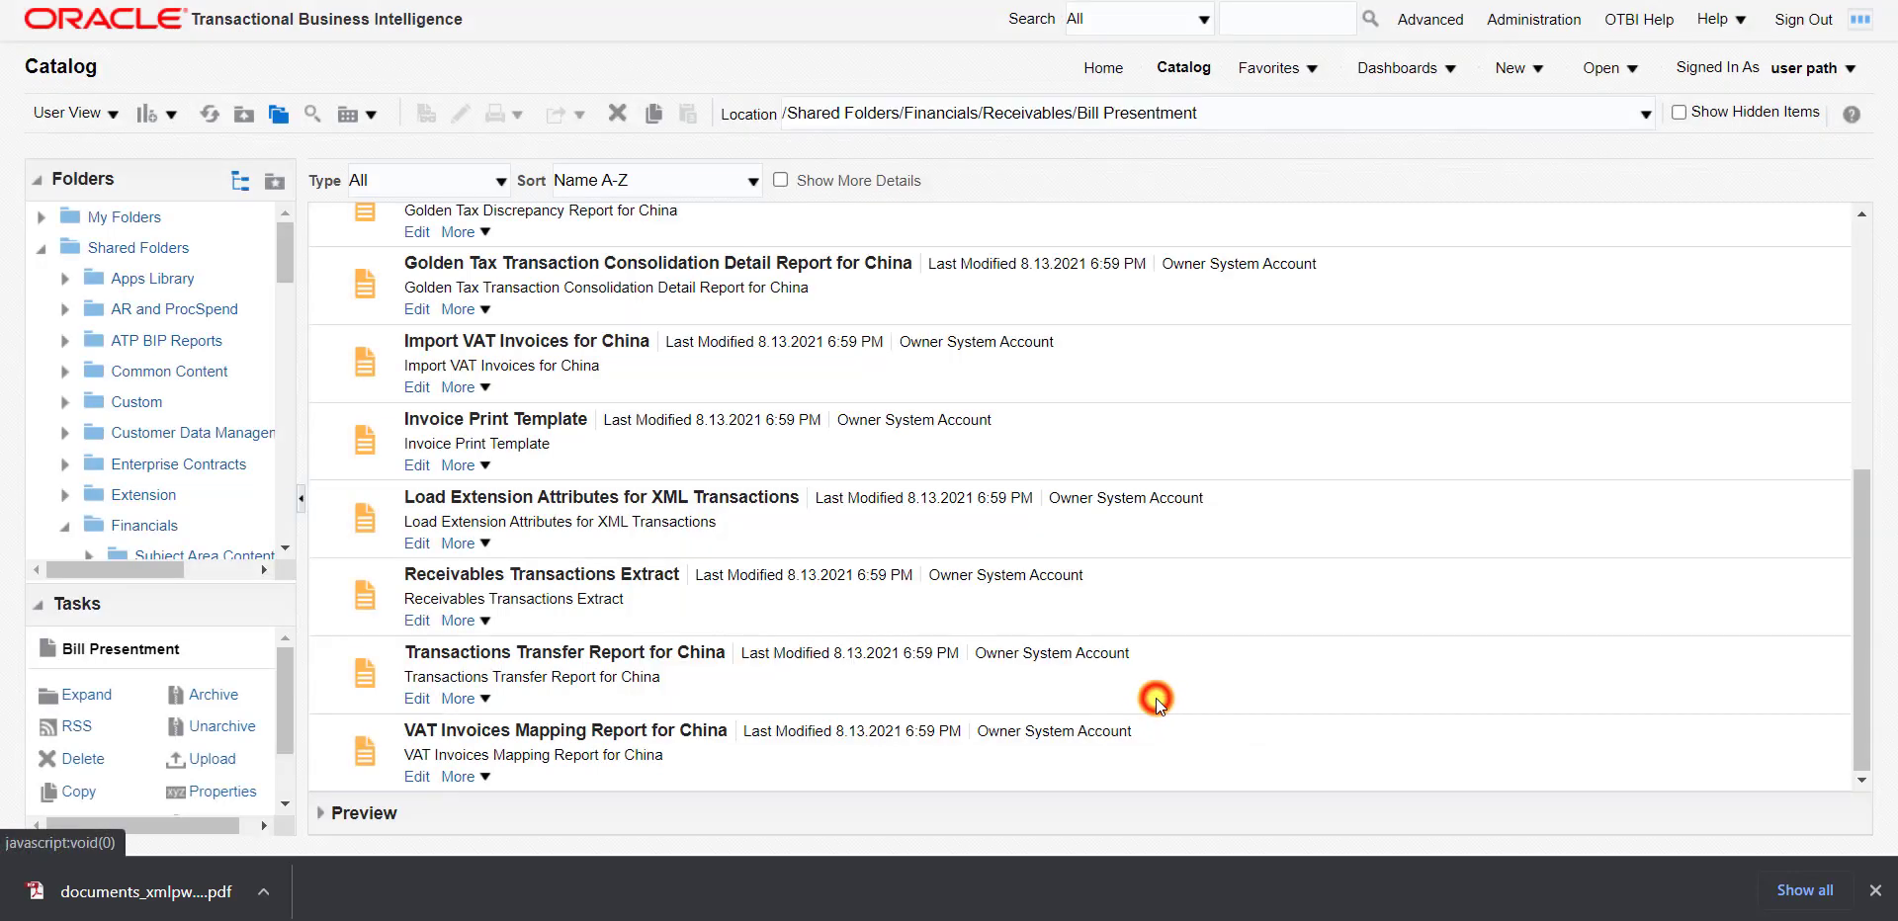
- Check which additional actions the catalog offers for the Invoice Print Template report
{"action": "left_click", "coordinate": [406, 418]}
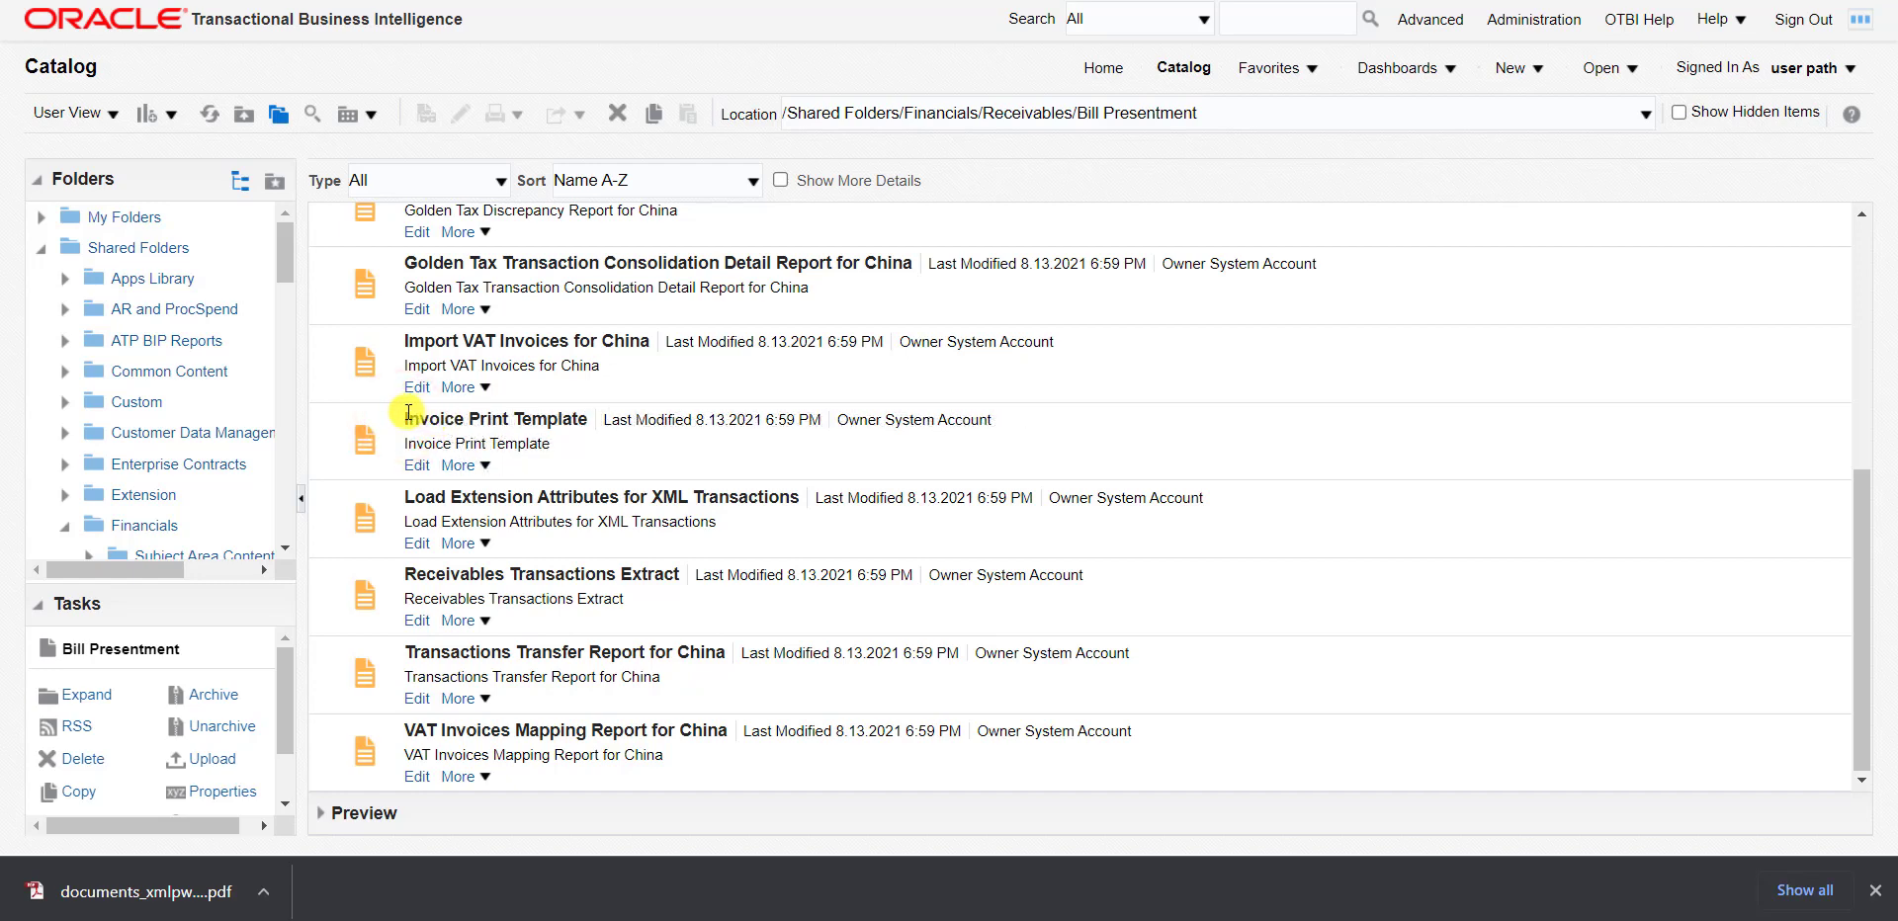
{"action": "left_click", "coordinate": [483, 465]}
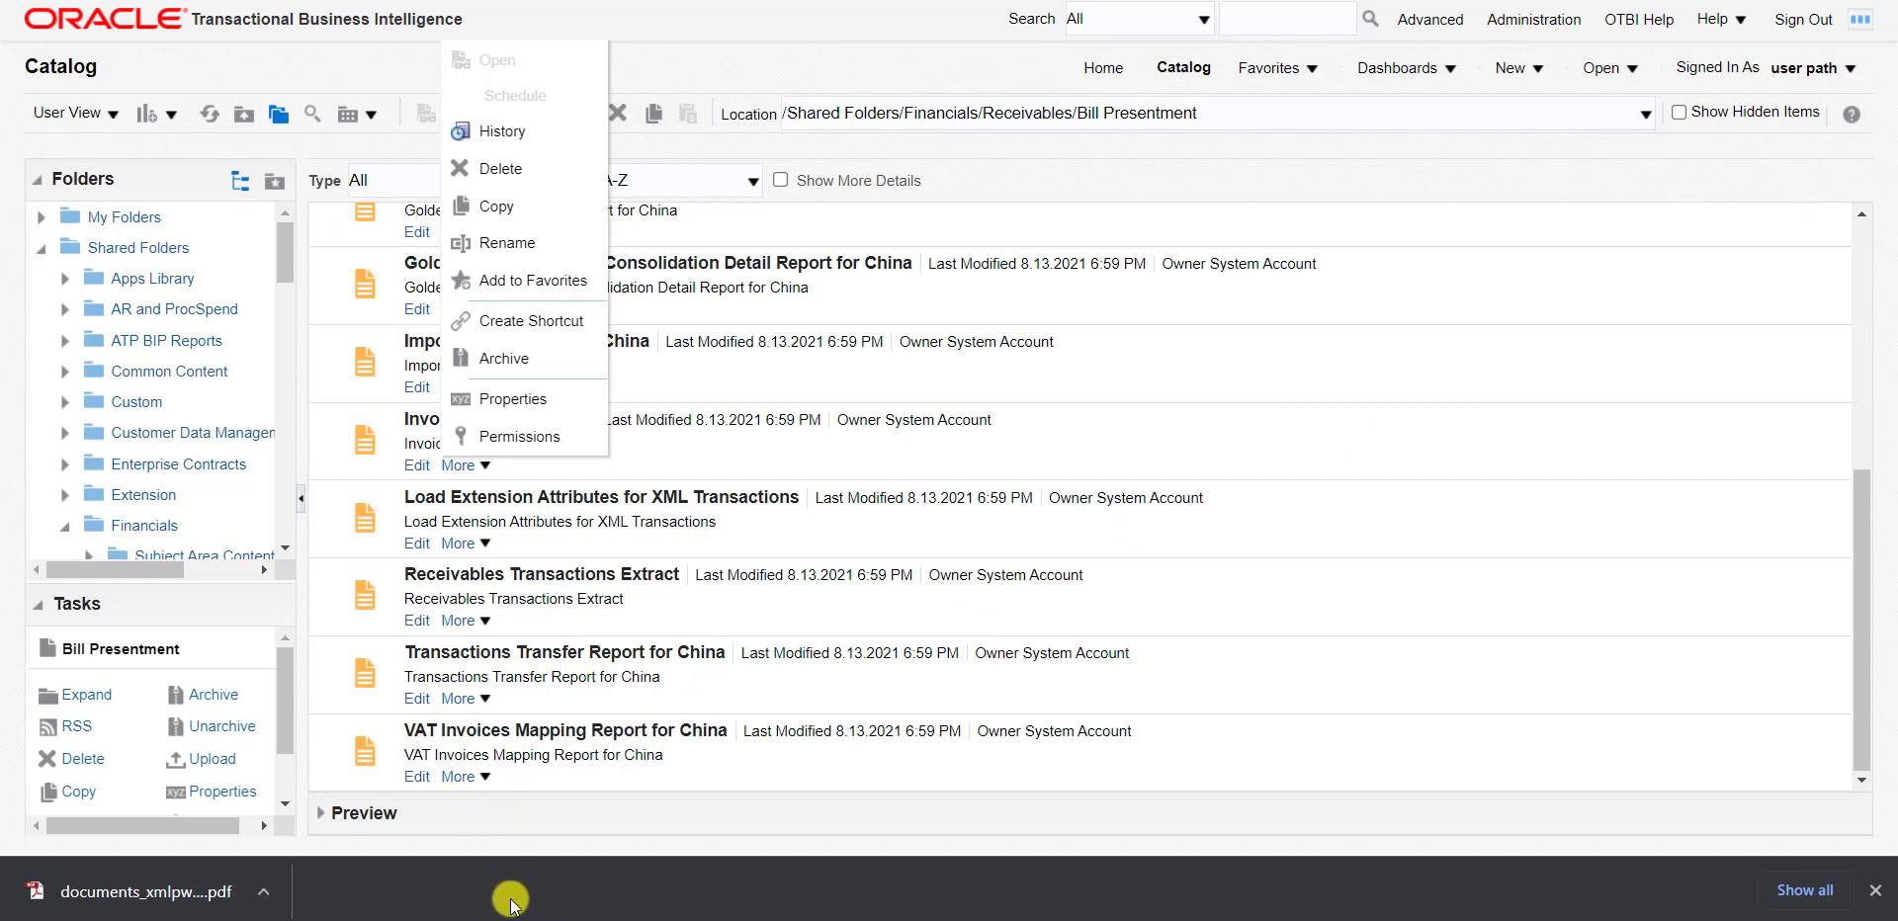
{"action": "left_click", "coordinate": [1670, 158]}
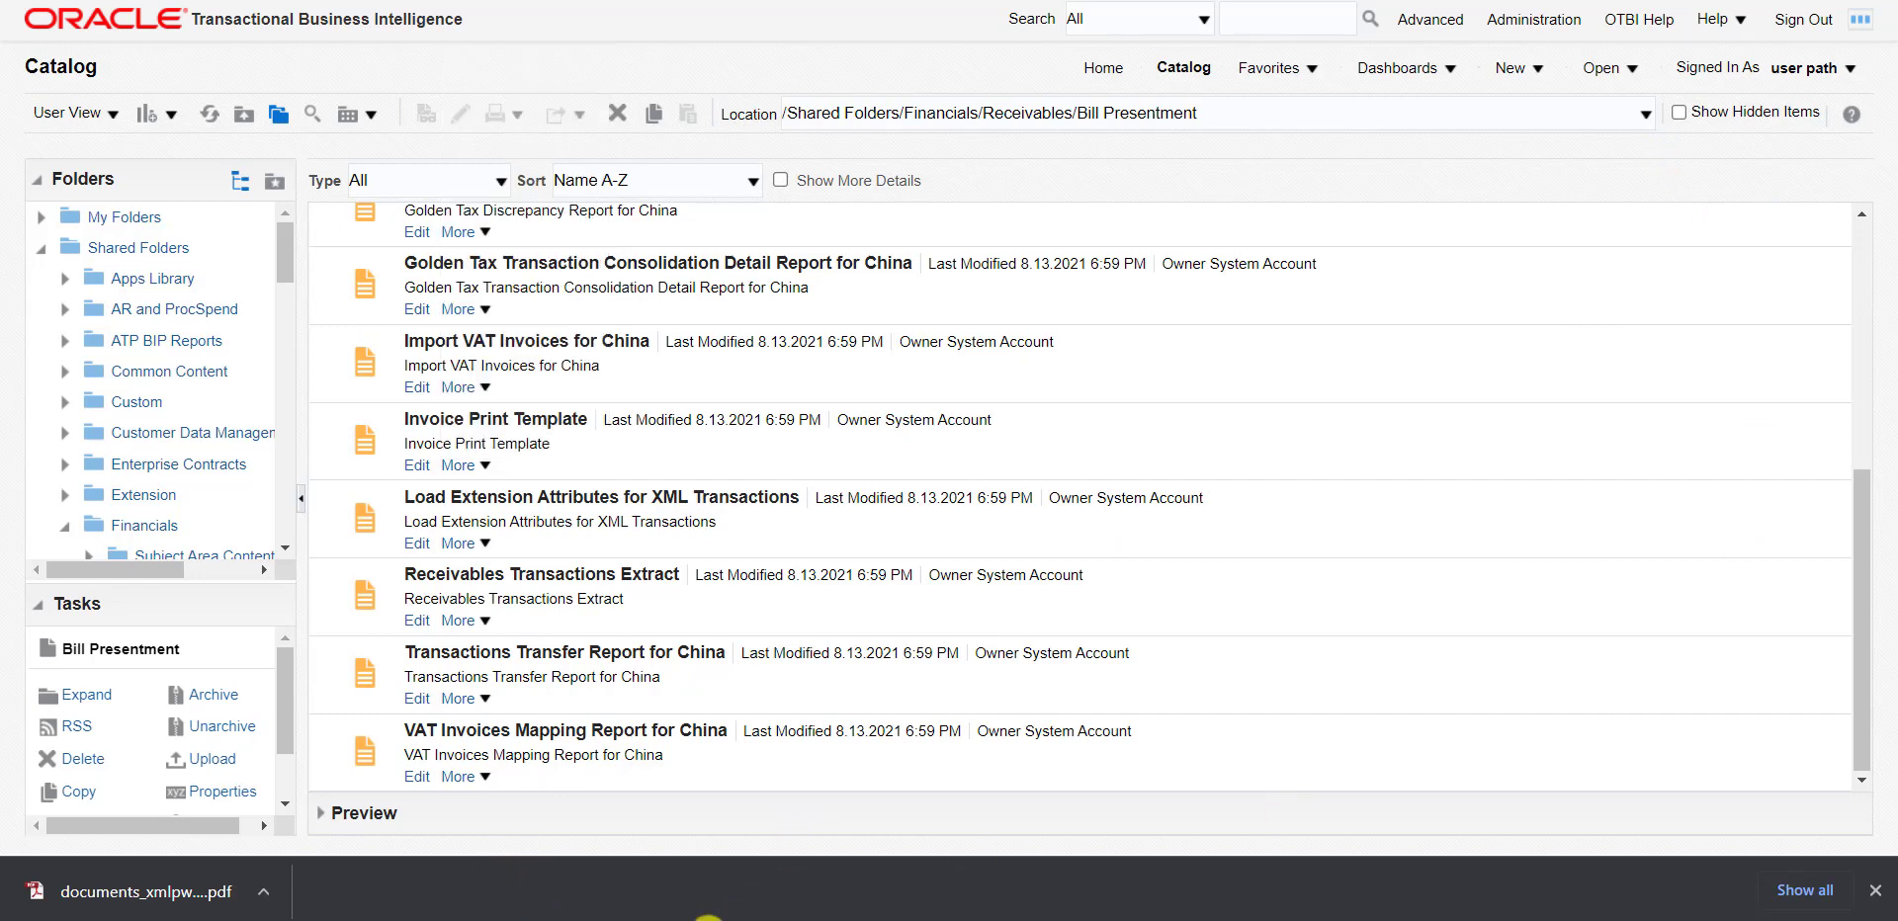
- Switch to the Notepad++ note and add the line XMLPSERVER below the Report ID
{"action": "key", "text": "alt+Tab"}
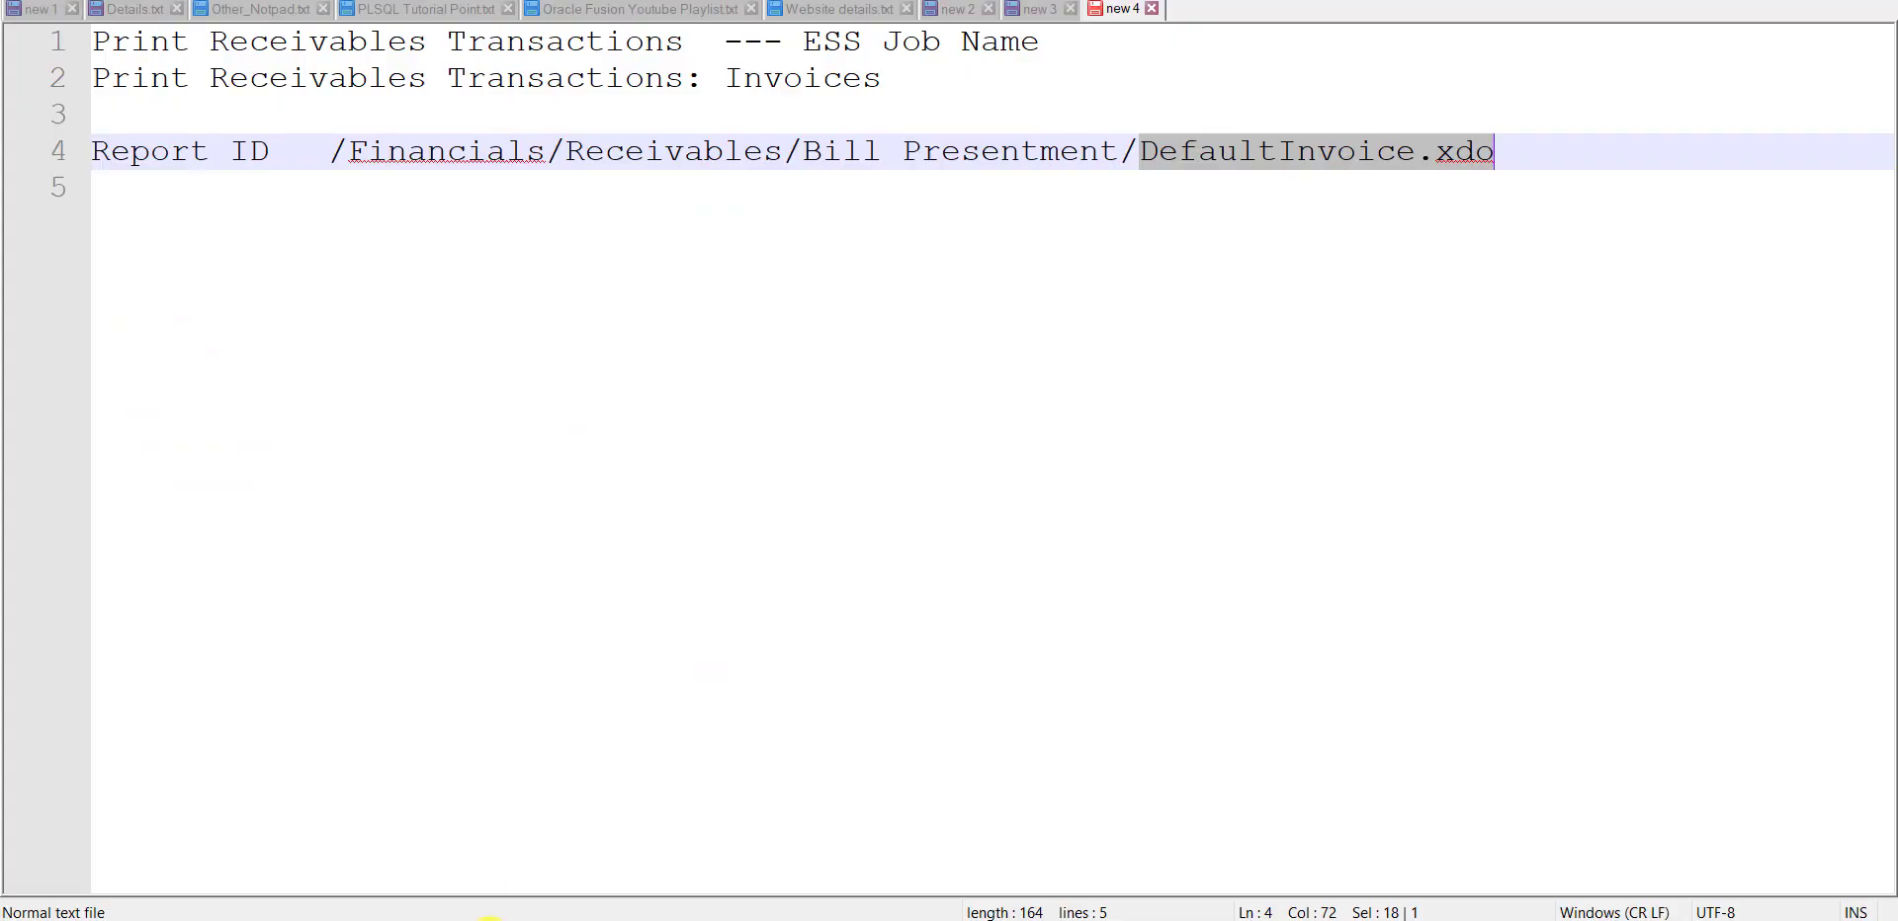
{"action": "left_click", "coordinate": [1789, 301]}
{"action": "key", "text": "Return"}
{"action": "key", "text": "Return"}
{"action": "type", "text": "X"}
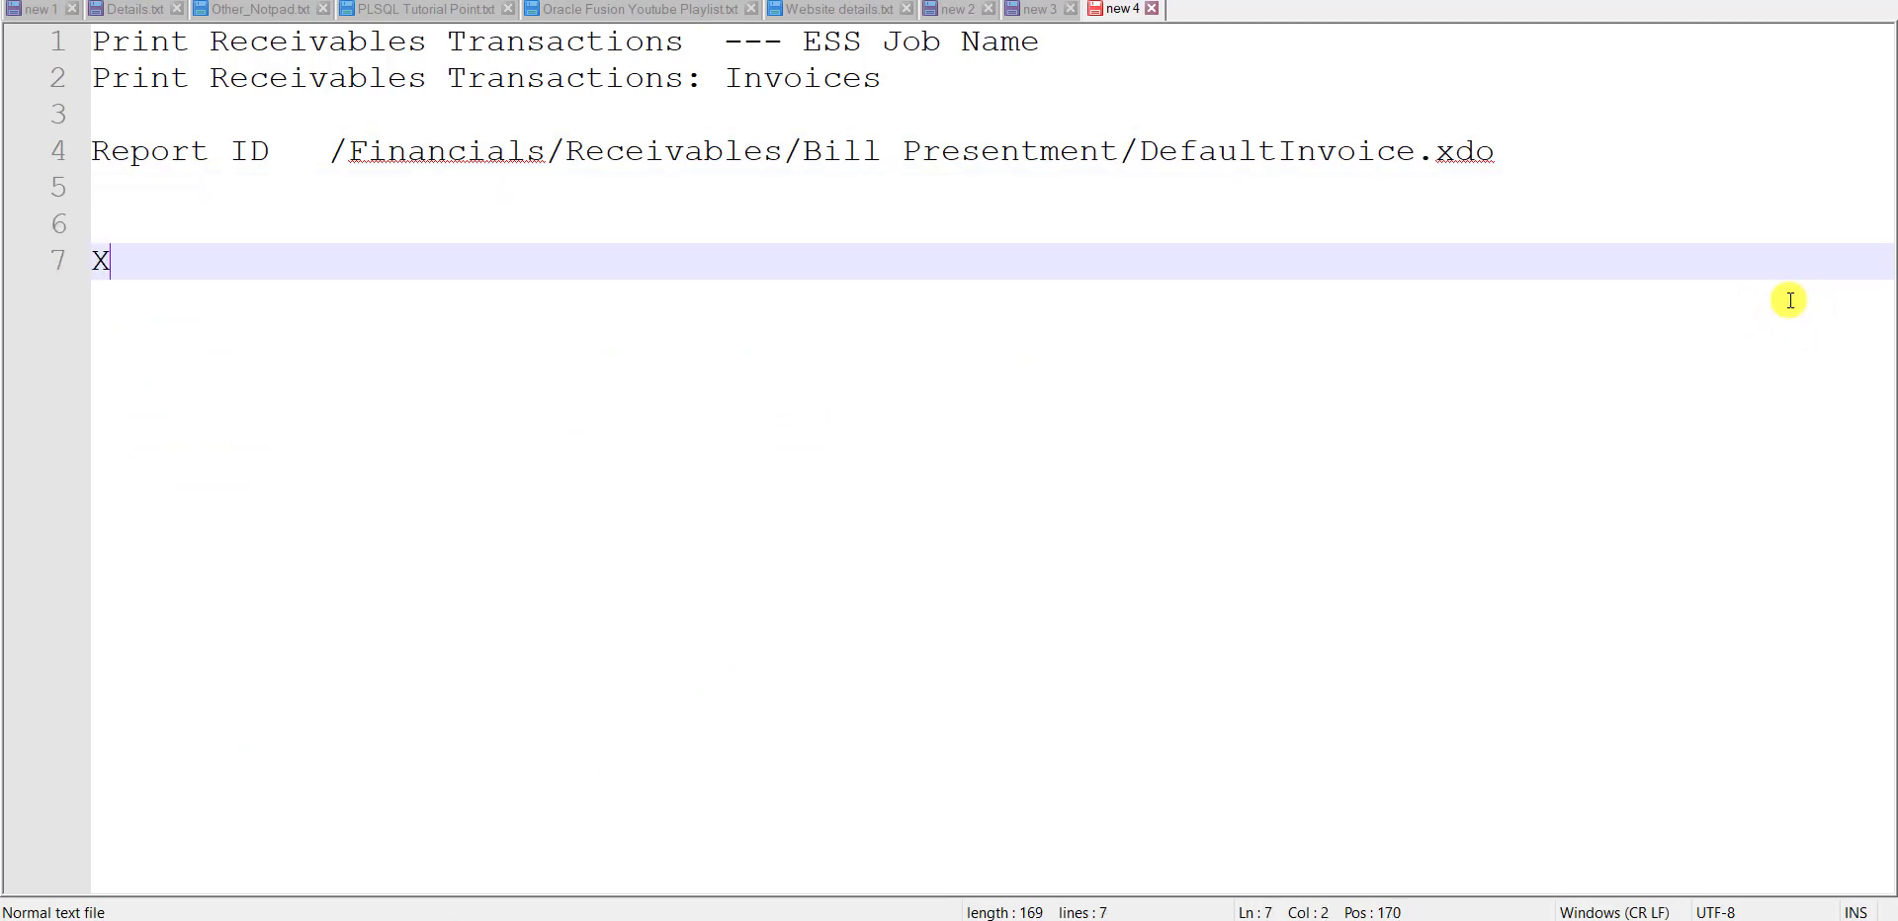
{"action": "type", "text": "MLPSERVER"}
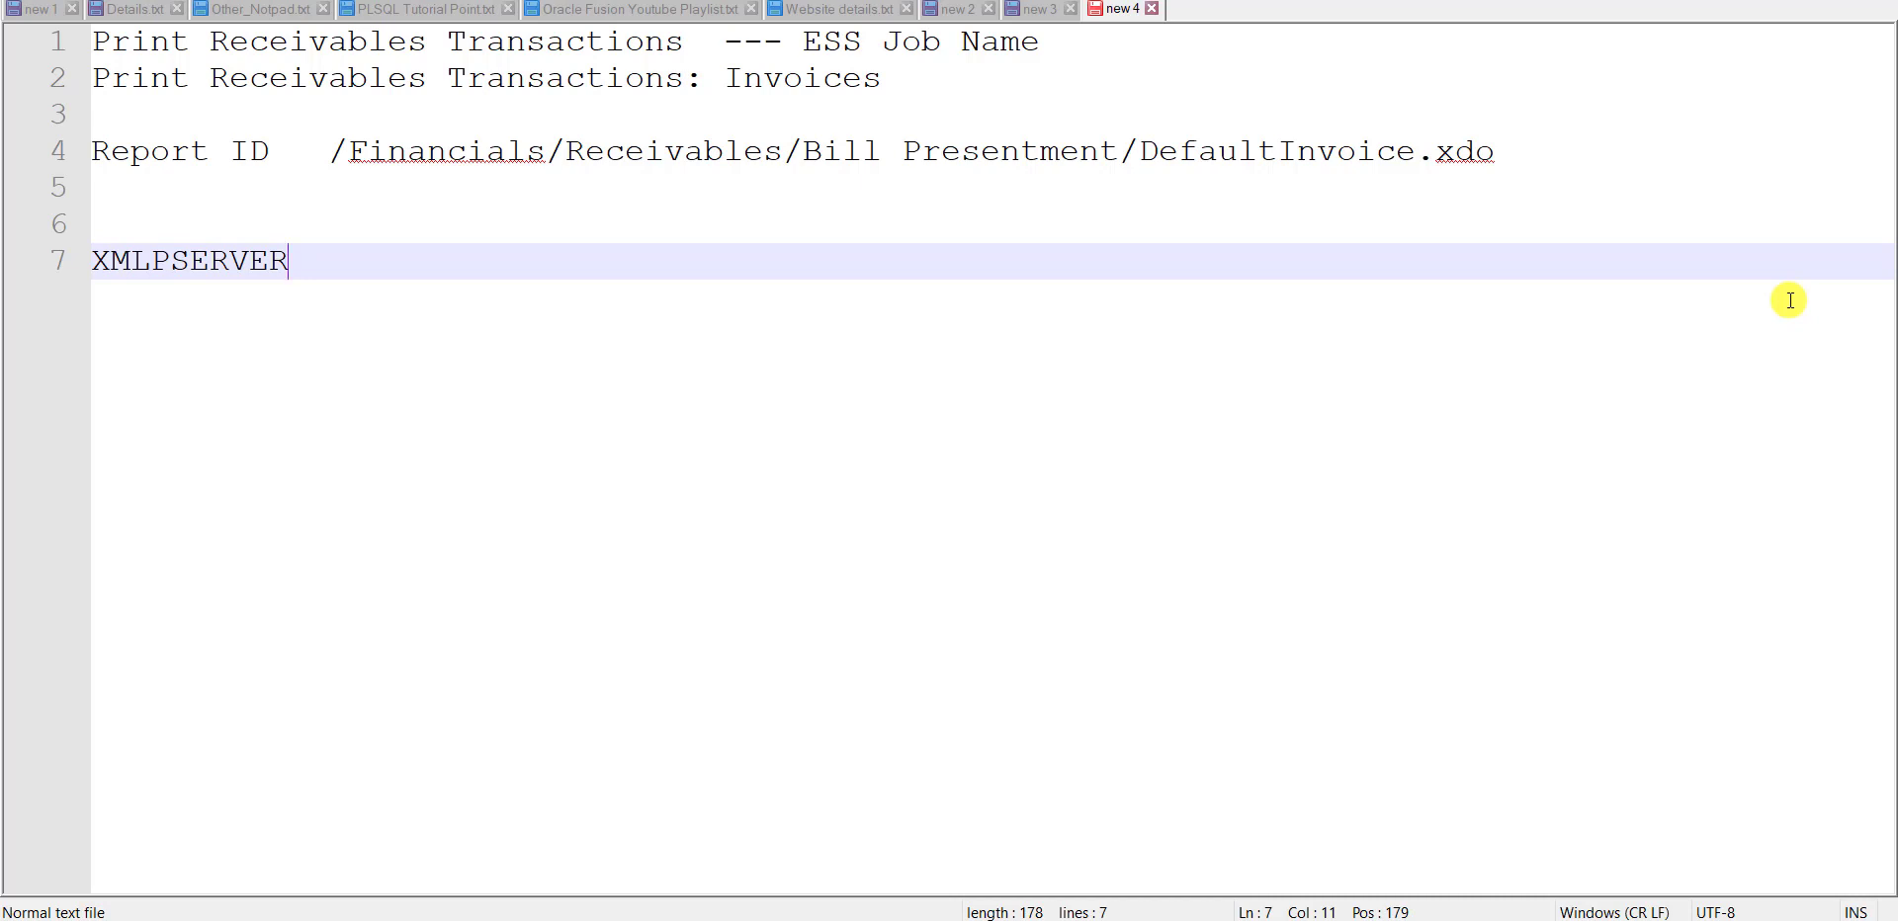
{"action": "double_click", "coordinate": [200, 263]}
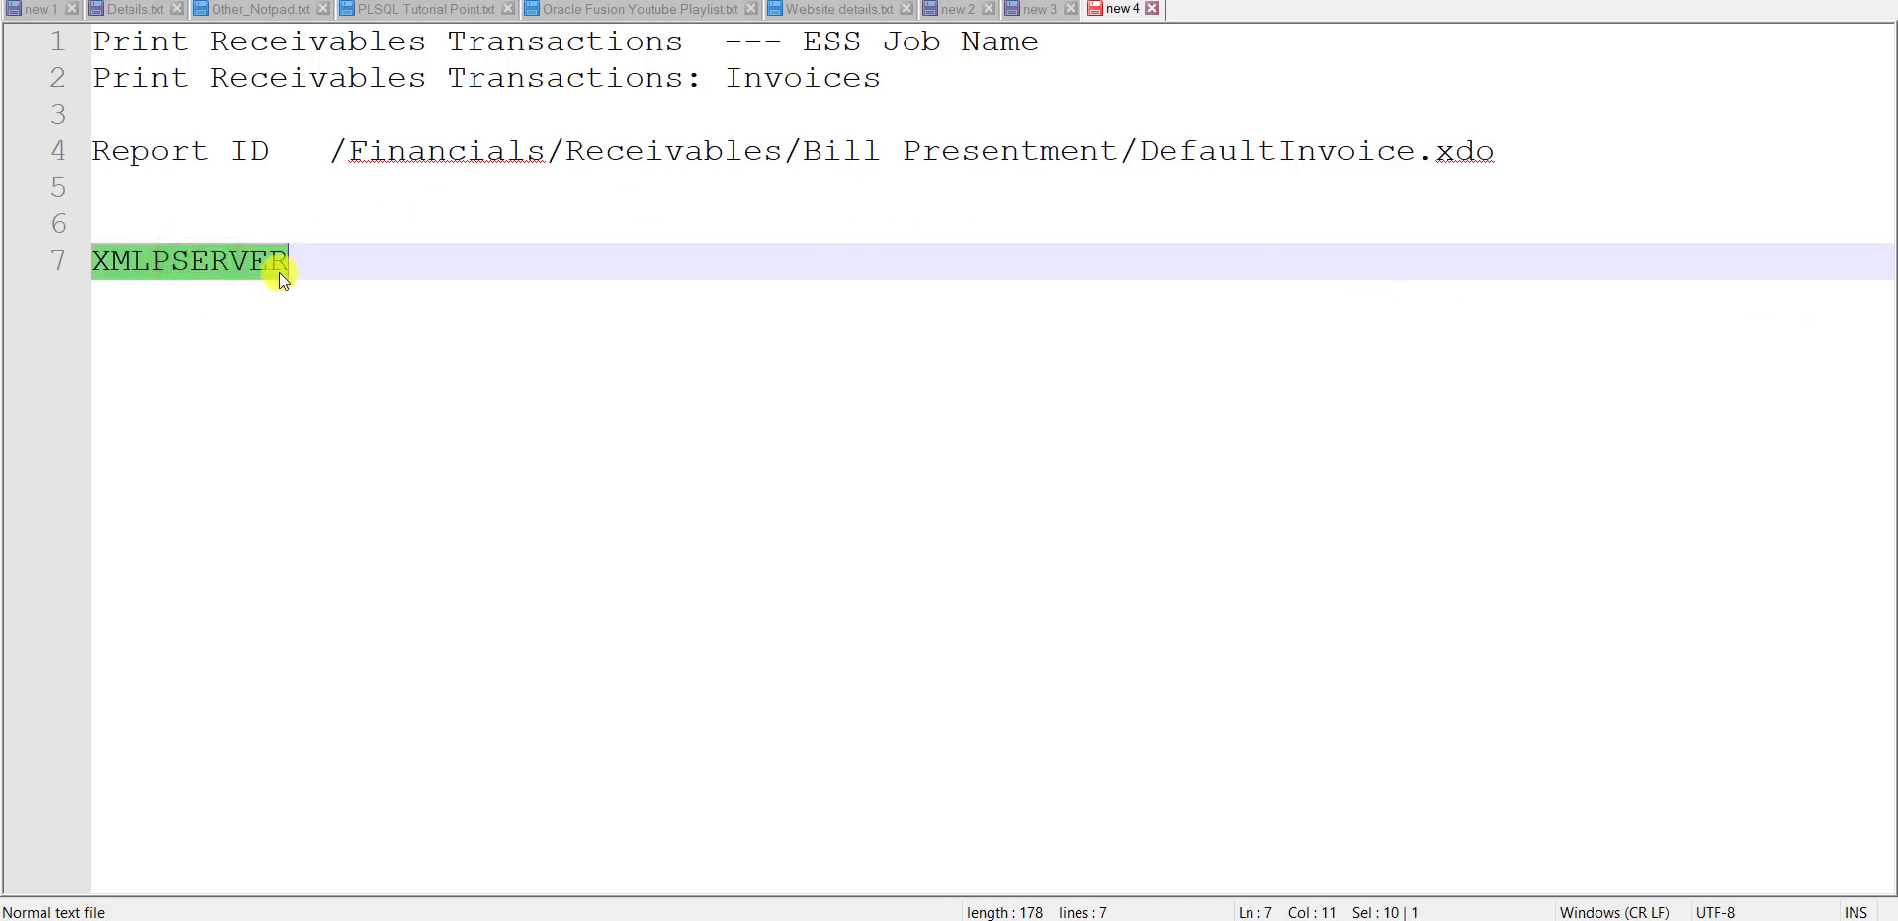
{"action": "left_click", "coordinate": [309, 261]}
- Copy the environment's base URL from the browser into the note below XMLPSERVER and append xmlpserver to it
{"action": "key", "text": "Return"}
{"action": "key", "text": "Return"}
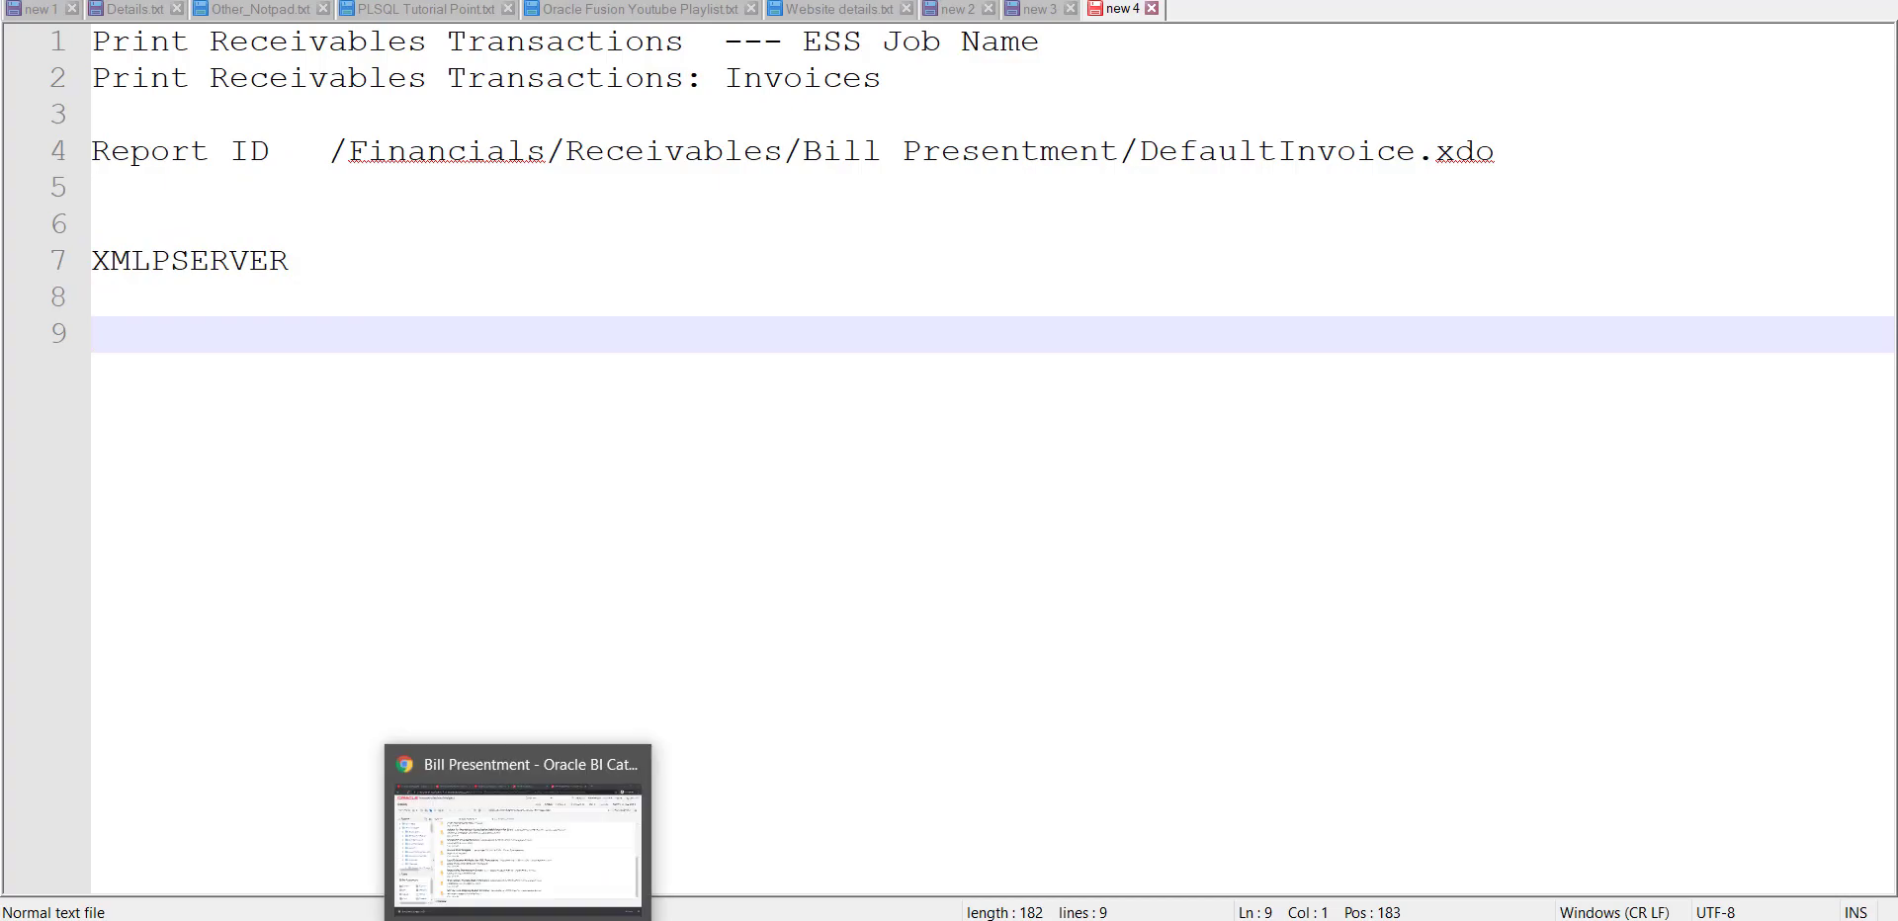
{"action": "left_click", "coordinate": [514, 831]}
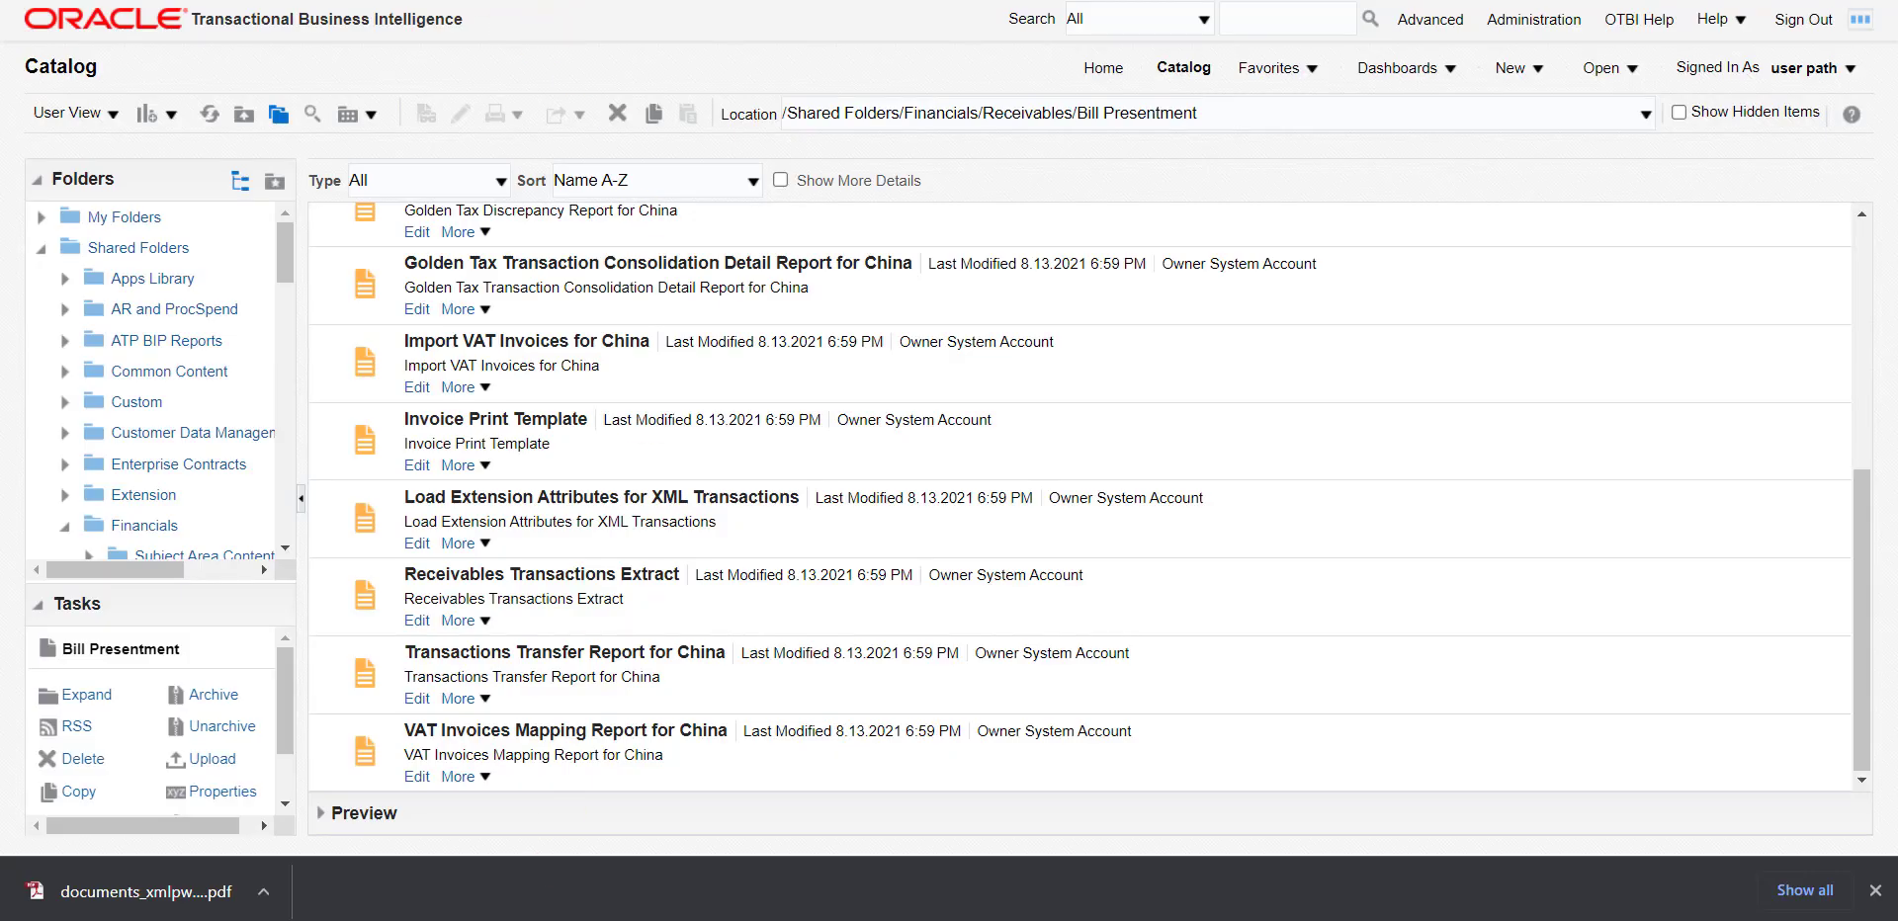
{"action": "key", "text": "alt+Tab"}
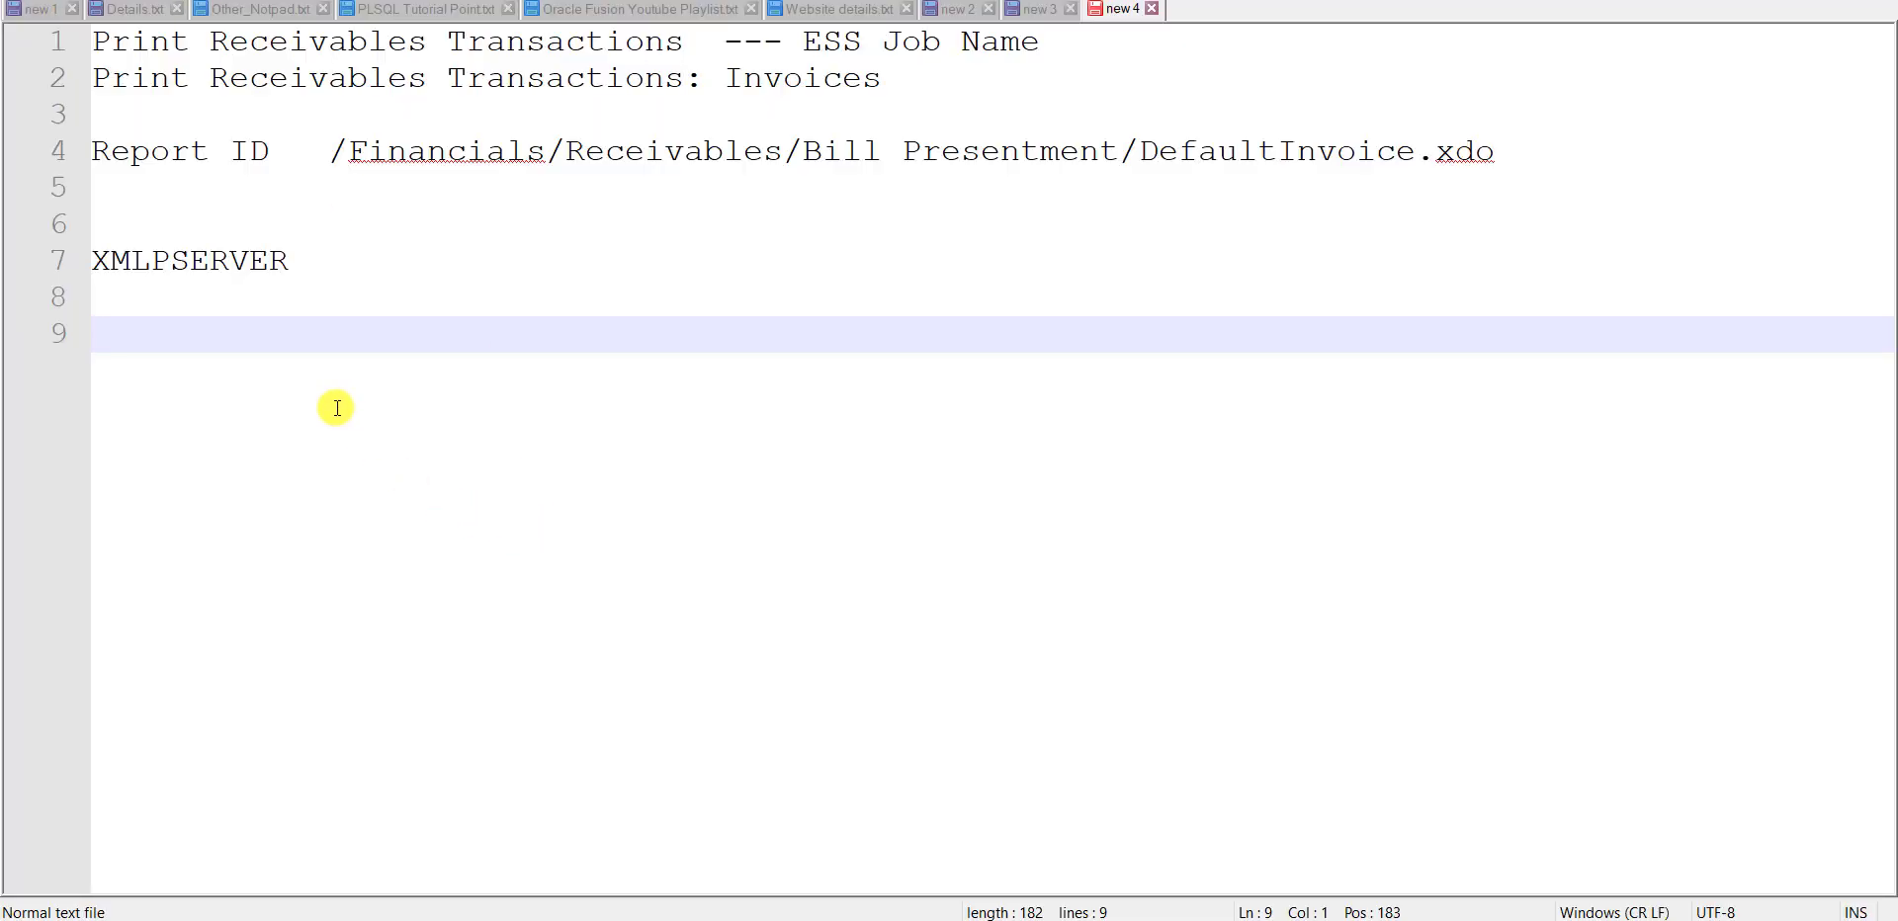
{"action": "type", "text": "https://fa-etap-dev9-saasfademo1.ds-fa.oraclepdemos.com/"}
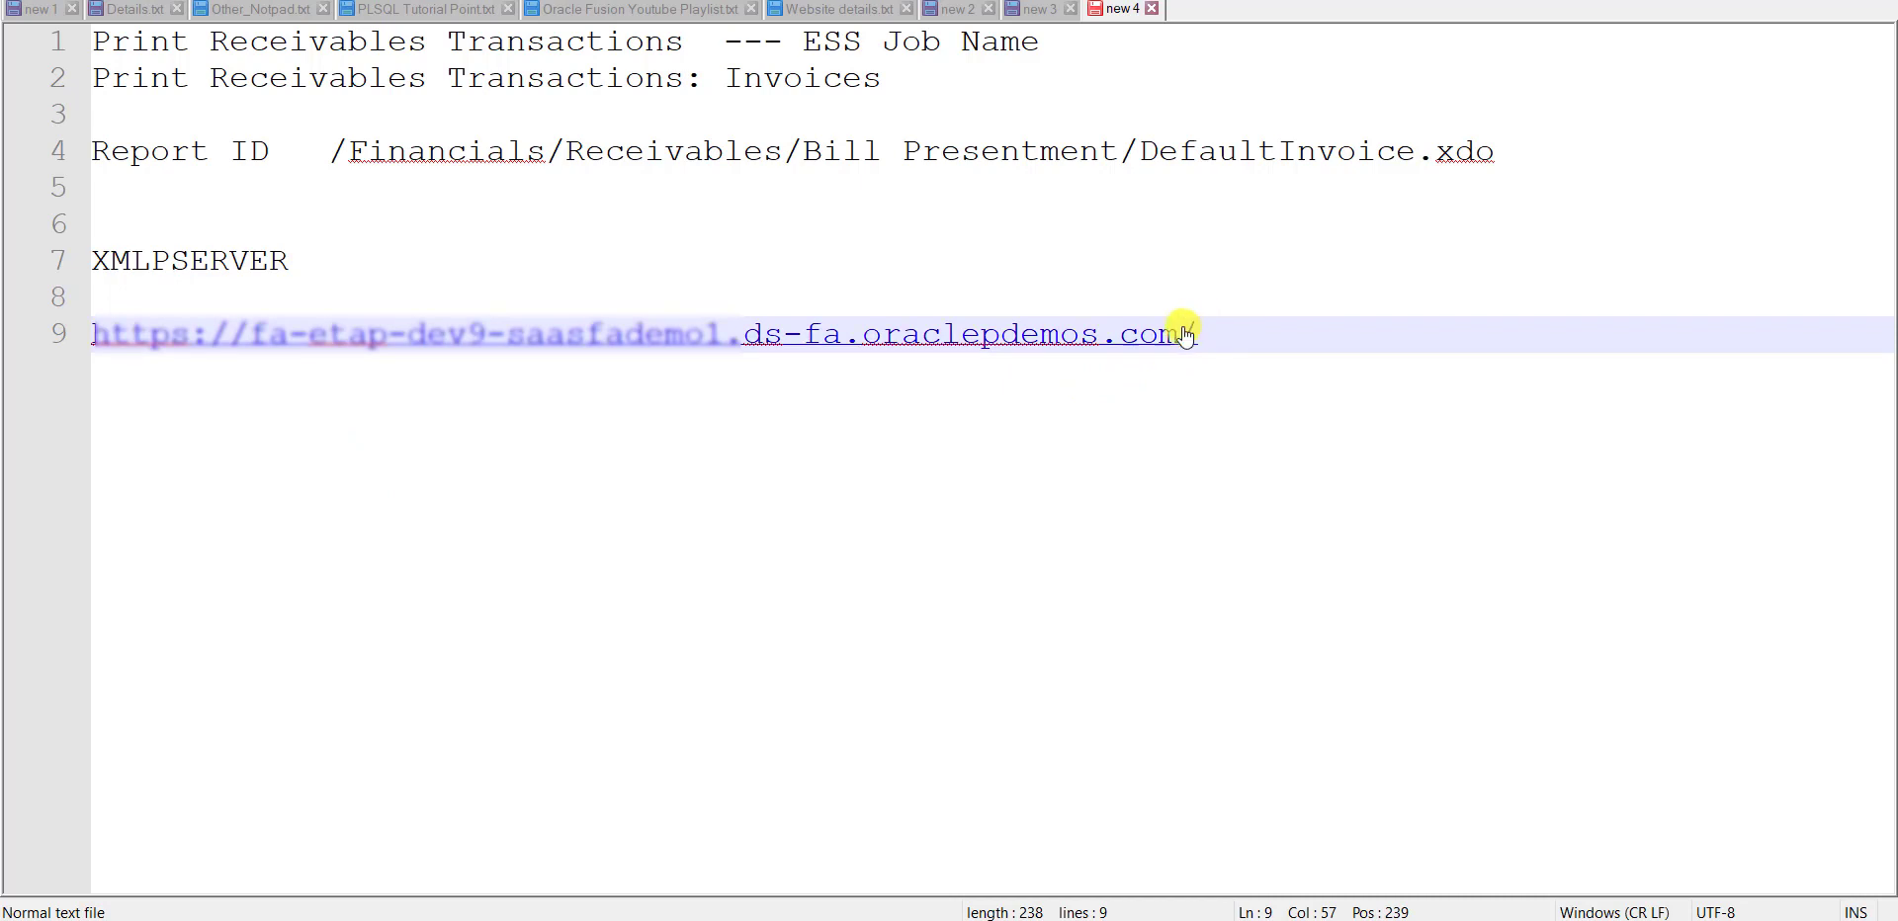
{"action": "type", "text": "xmlpserver"}
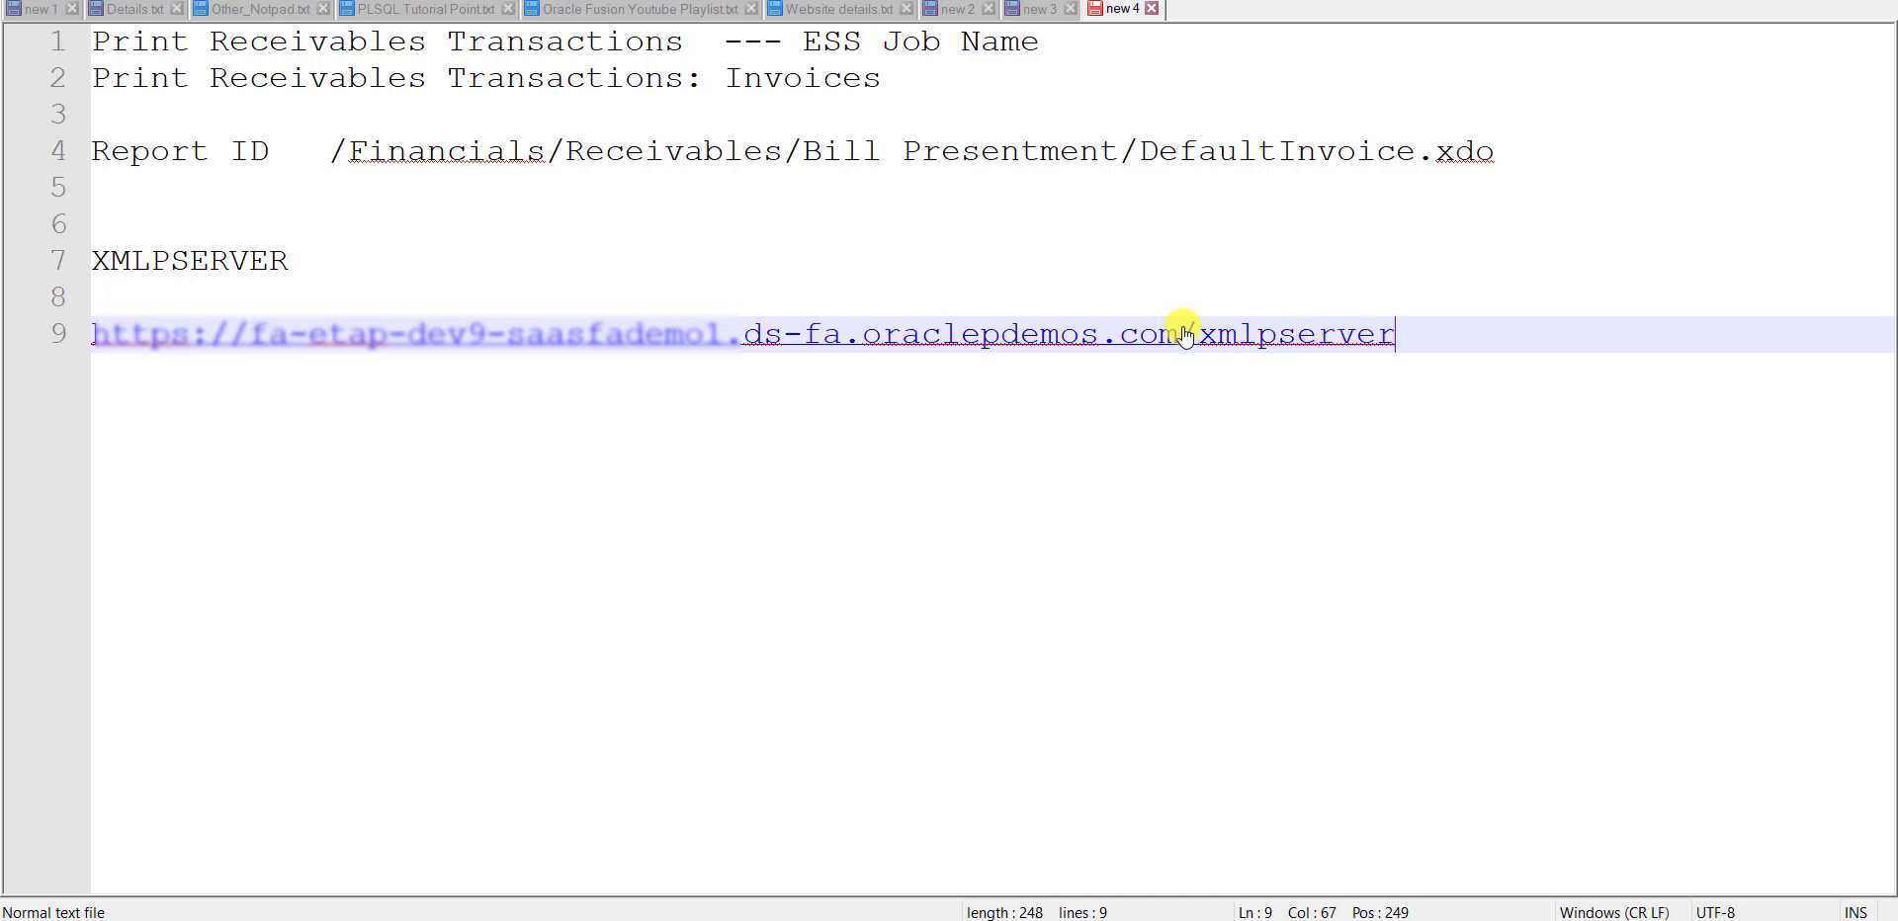
- Open the noted xmlpserver address in the browser and browse the BI Publisher catalog to Financials under Shared Folders
{"action": "left_click_drag", "start_coordinate": [1423, 334], "coordinate": [63, 334]}
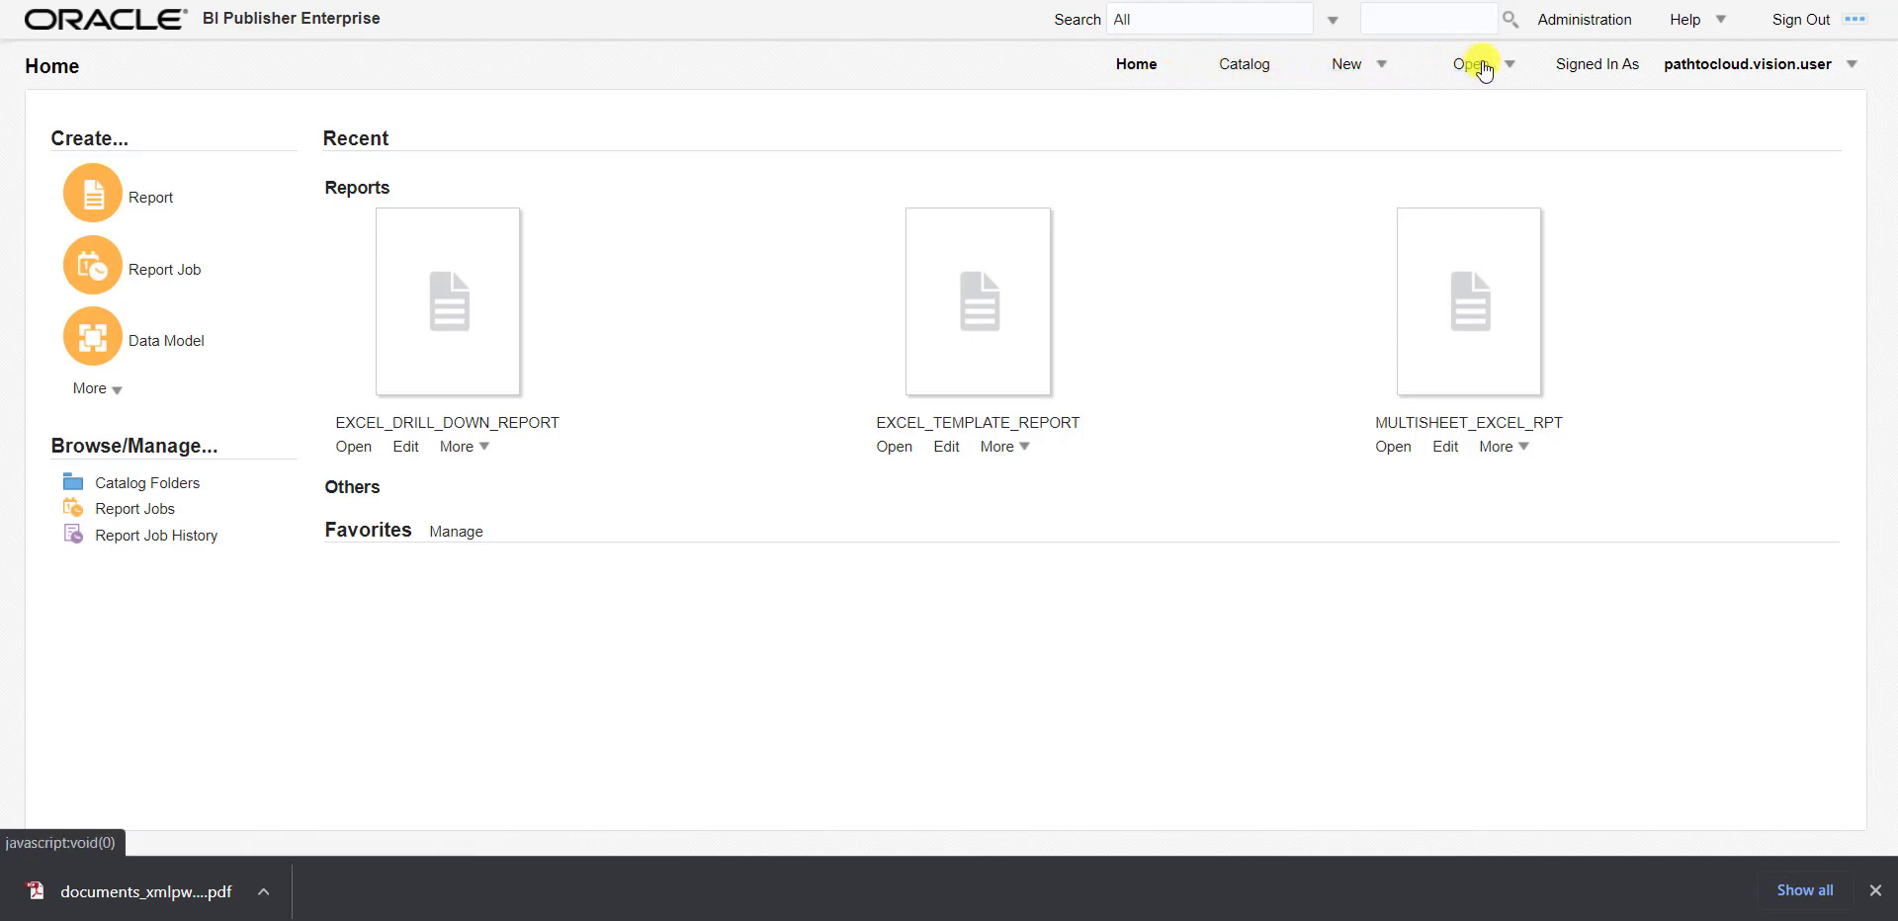
{"action": "left_click", "coordinate": [1244, 67]}
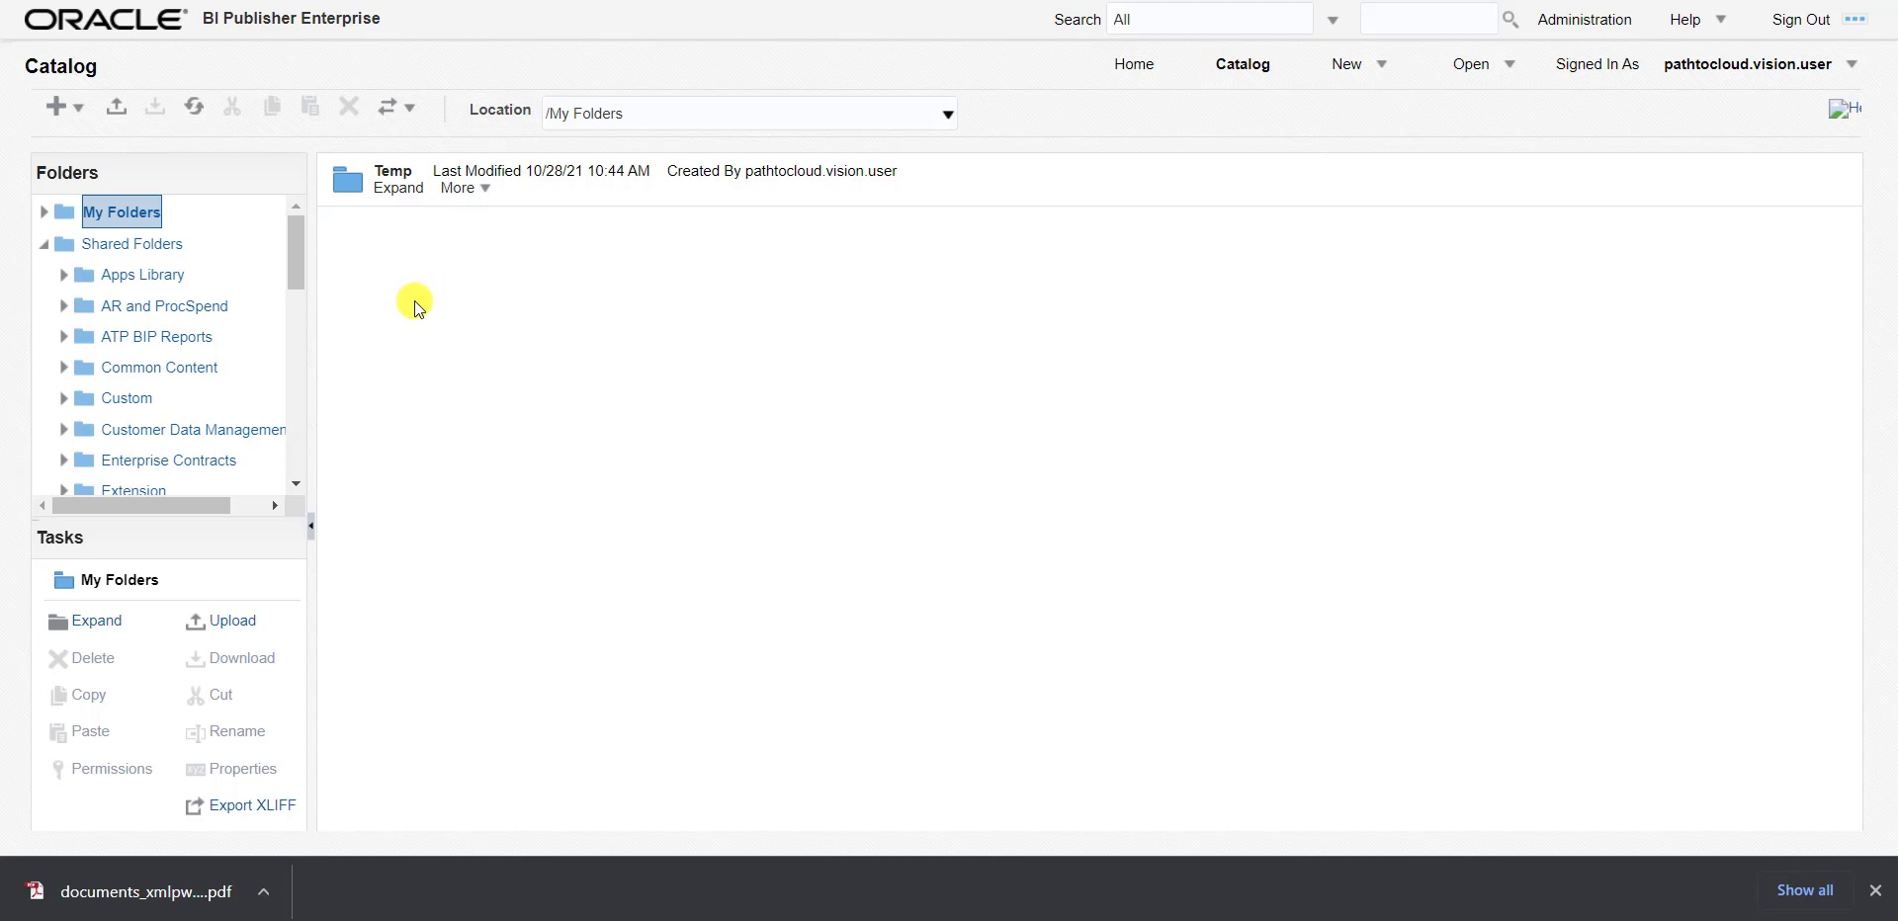
{"action": "left_click", "coordinate": [99, 248]}
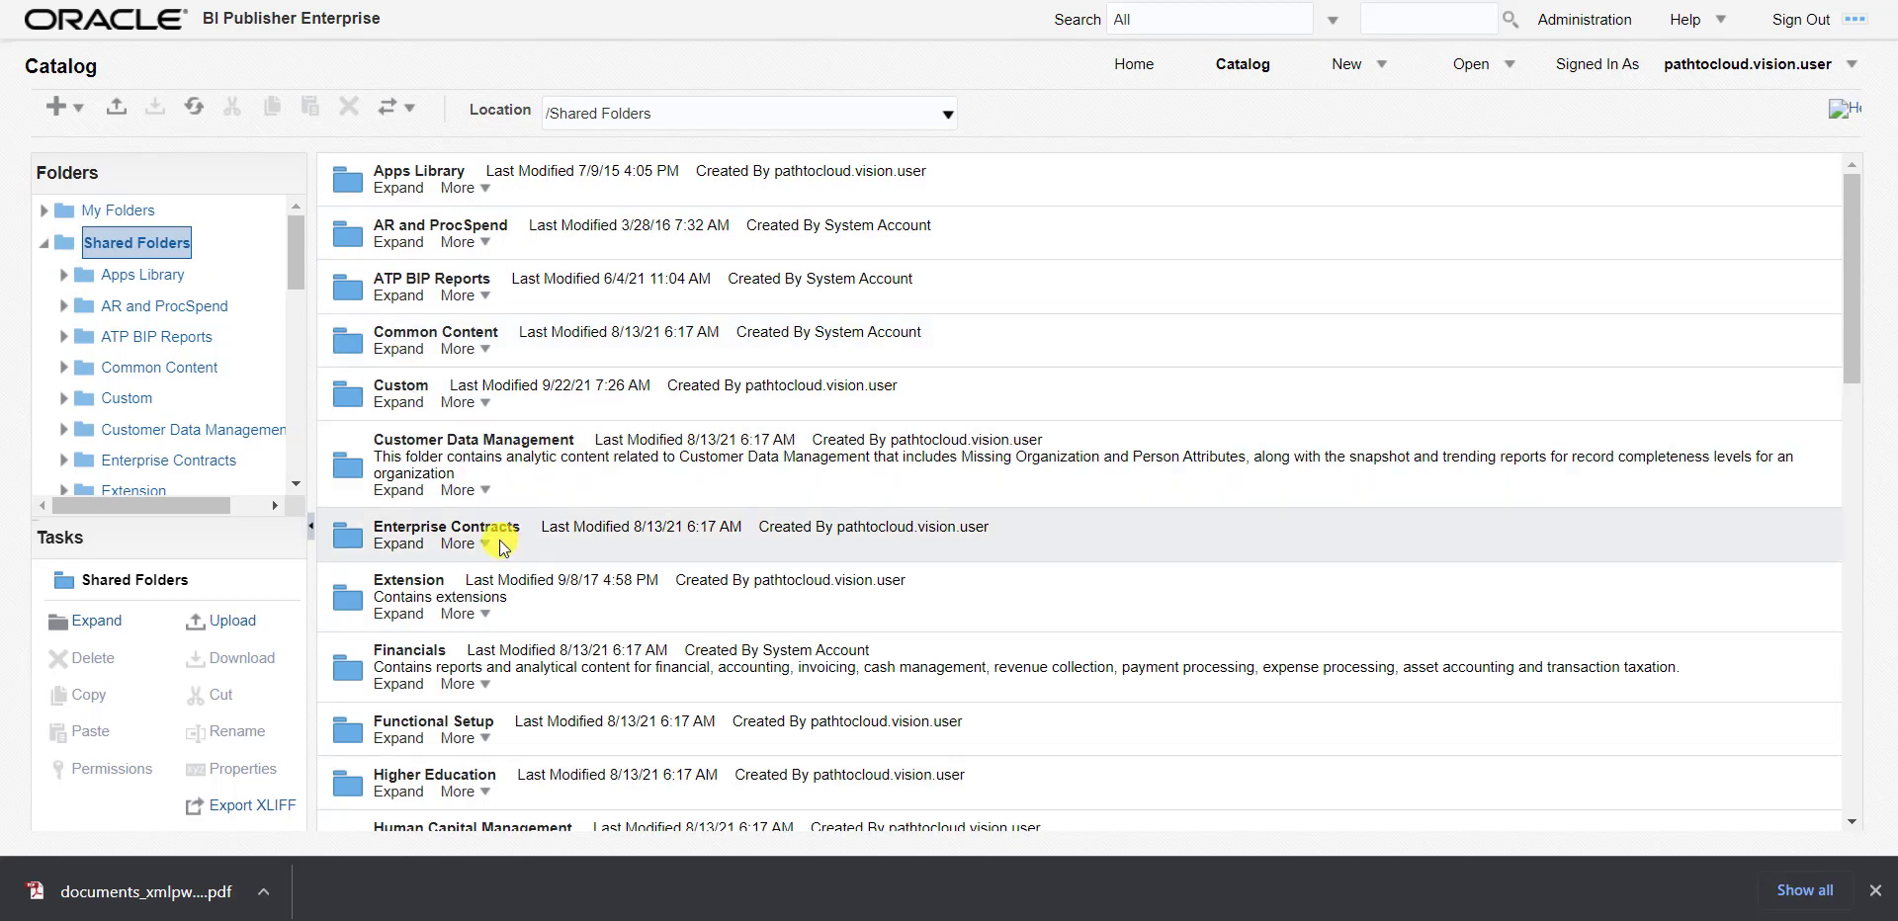
{"action": "scroll", "coordinate": [494, 665], "scroll_direction": "down", "scroll_amount": 3}
{"action": "left_click", "coordinate": [543, 416]}
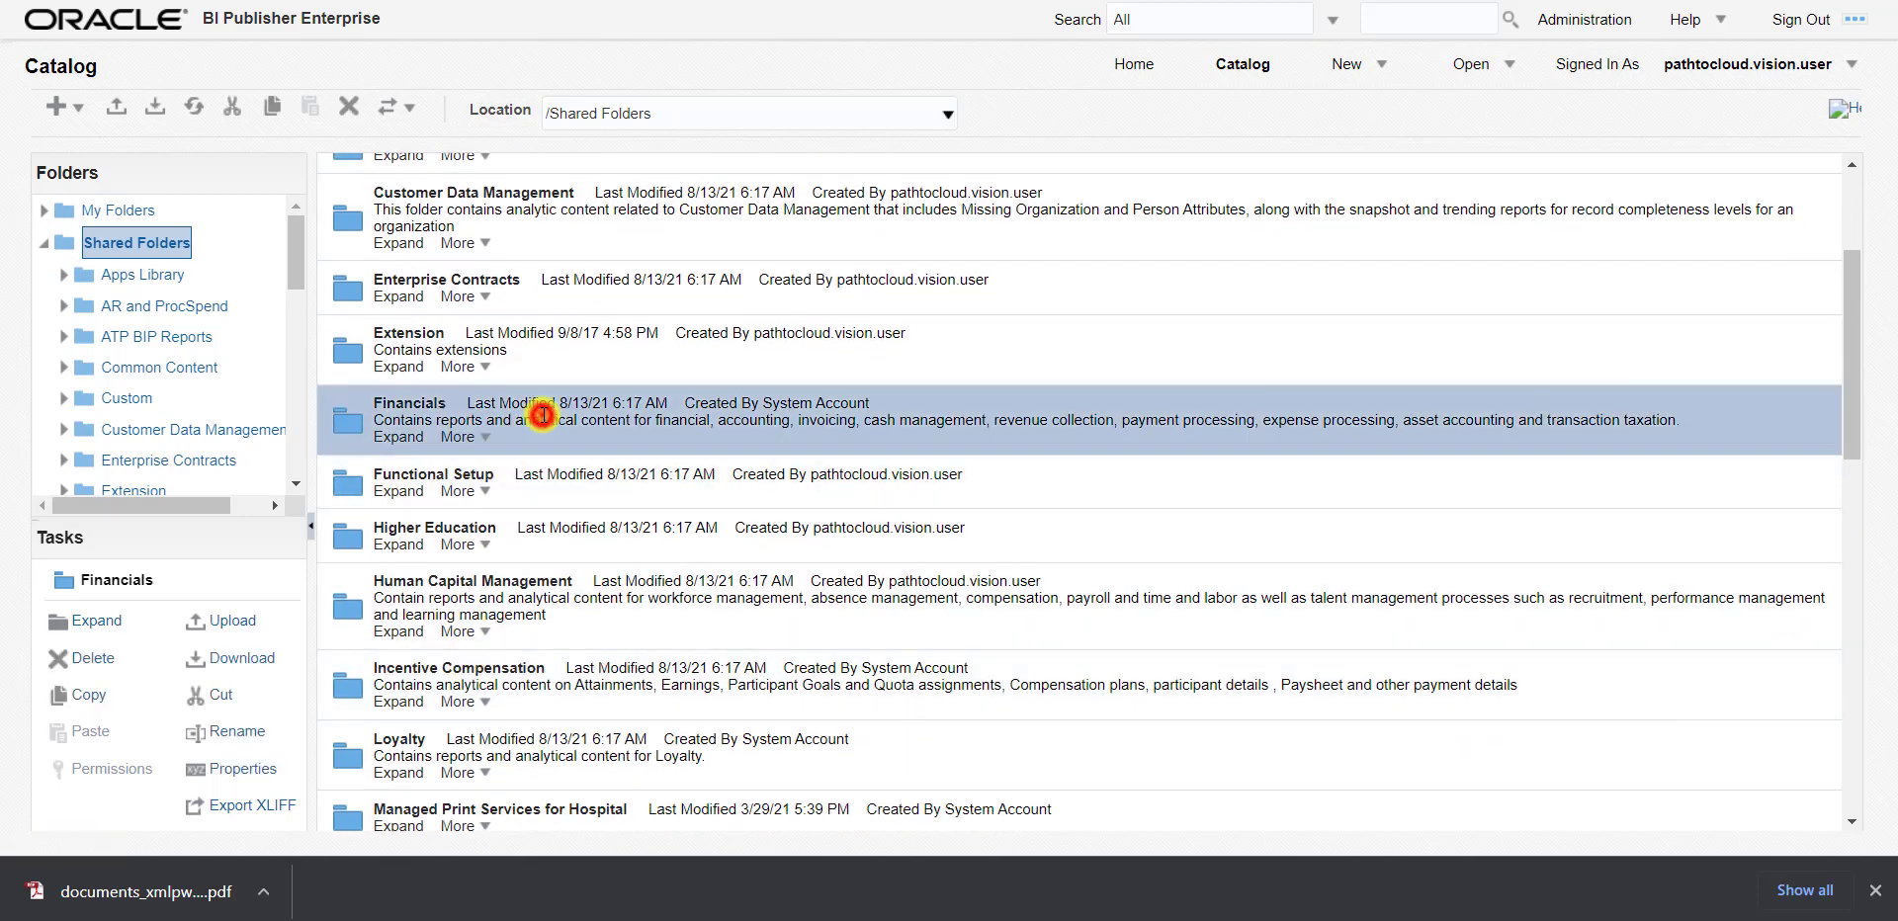
{"action": "double_click", "coordinate": [524, 419]}
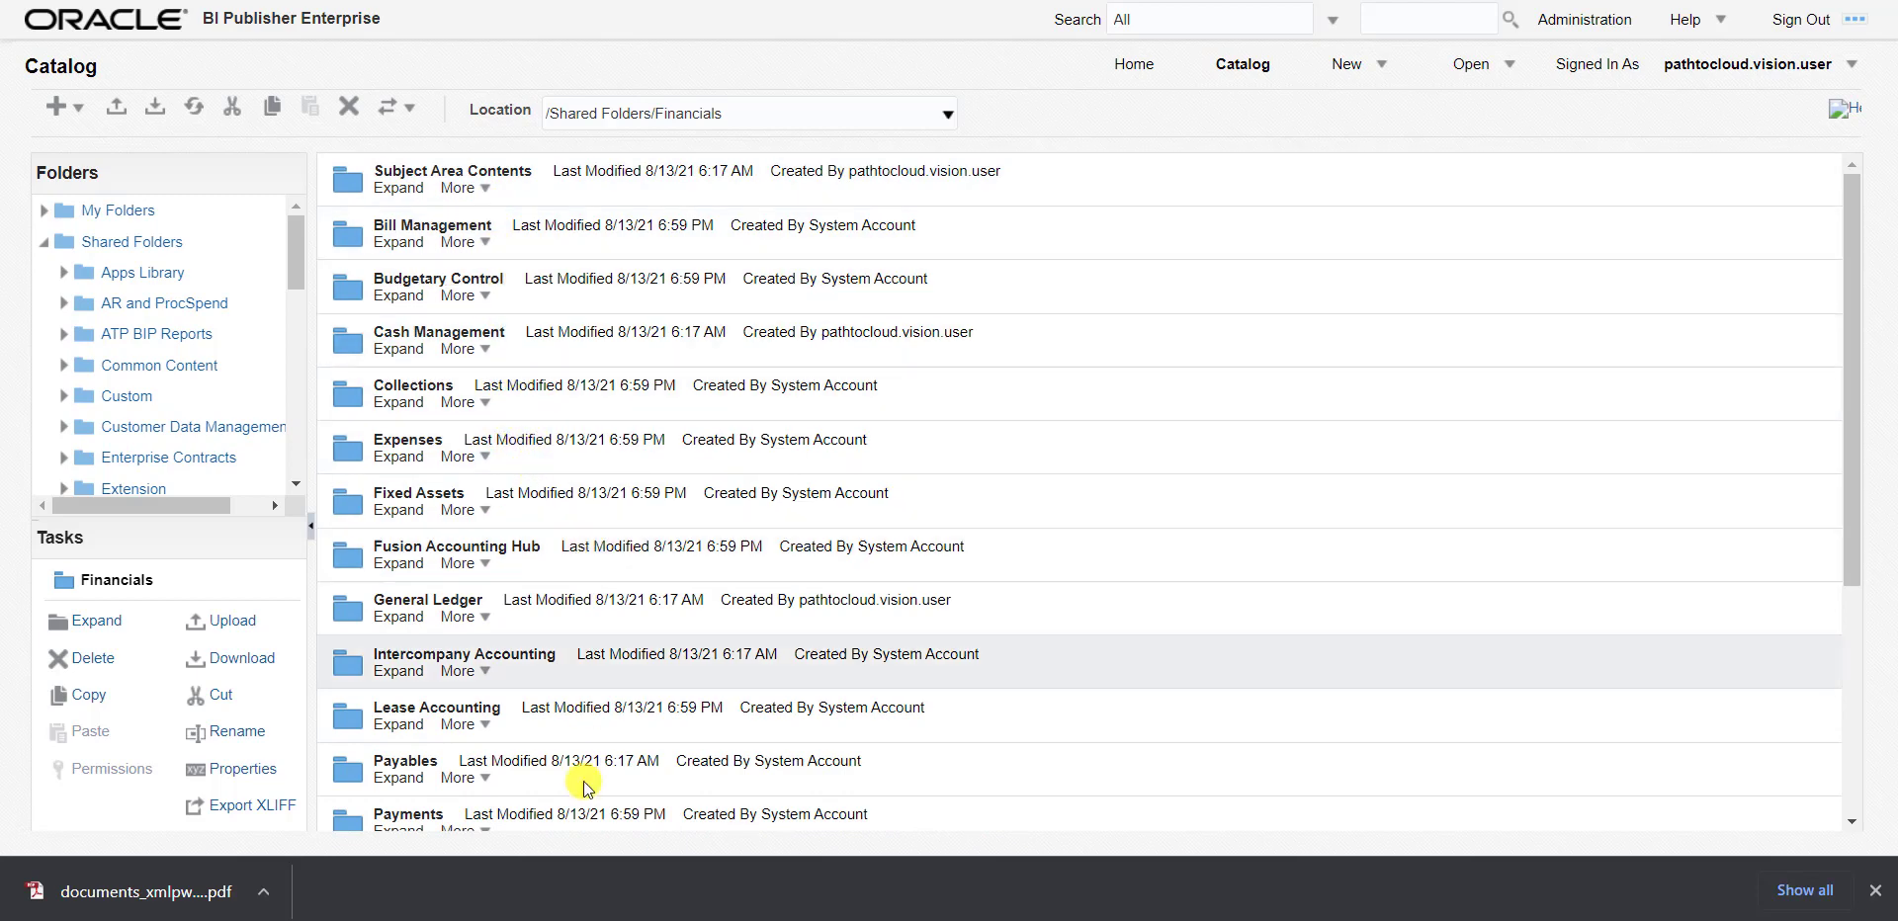
- Check the Report ID path in the Notepad++ note and return to the BI Publisher catalog
{"action": "key", "text": "alt+Tab"}
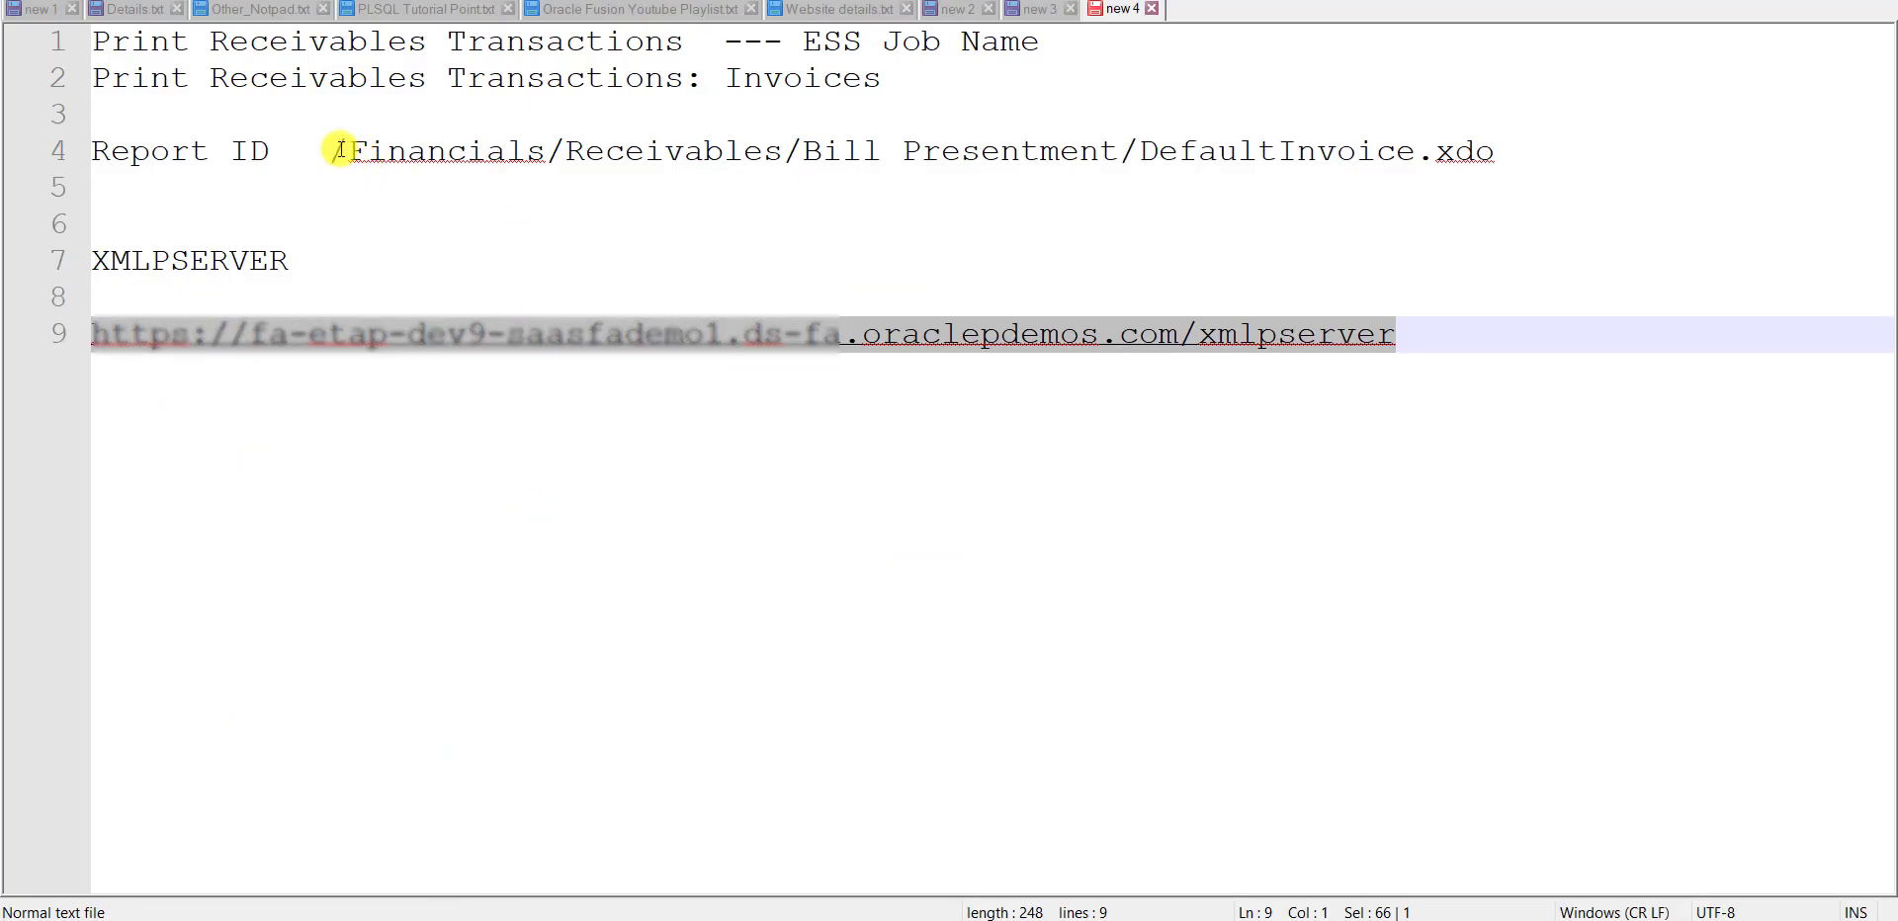
{"action": "left_click_drag", "start_coordinate": [331, 151], "coordinate": [425, 151]}
{"action": "left_click_drag", "start_coordinate": [574, 156], "coordinate": [1551, 136]}
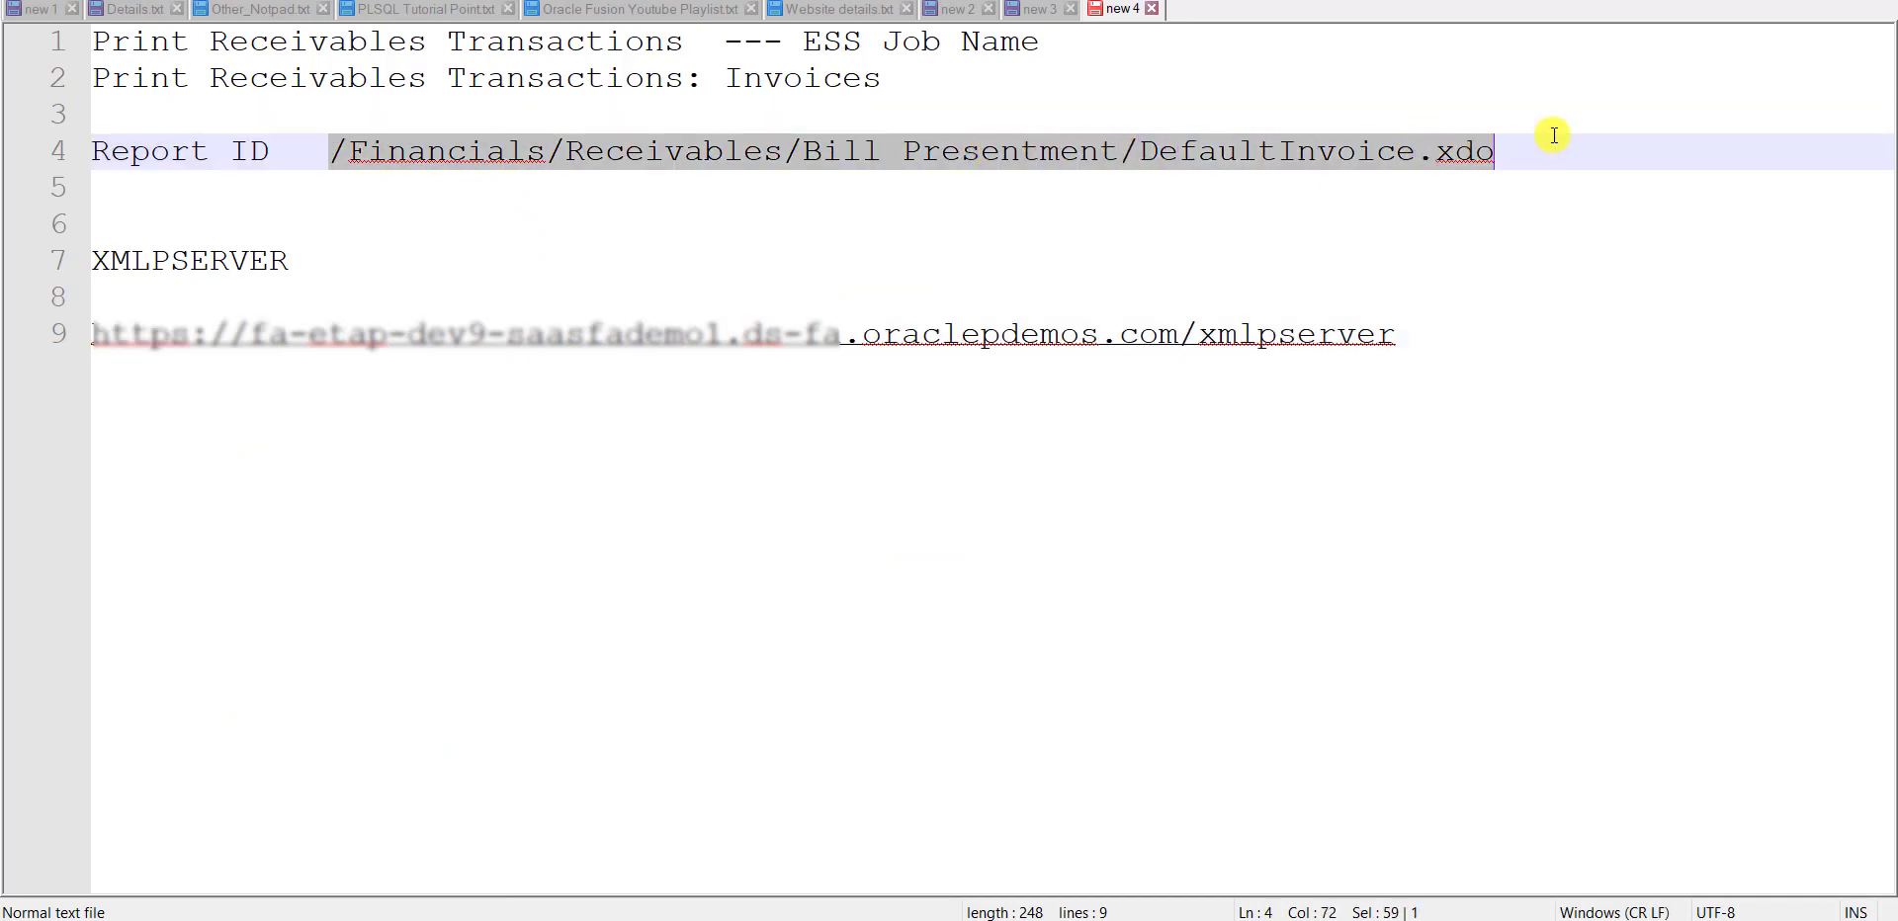
{"action": "key", "text": "alt+Tab"}
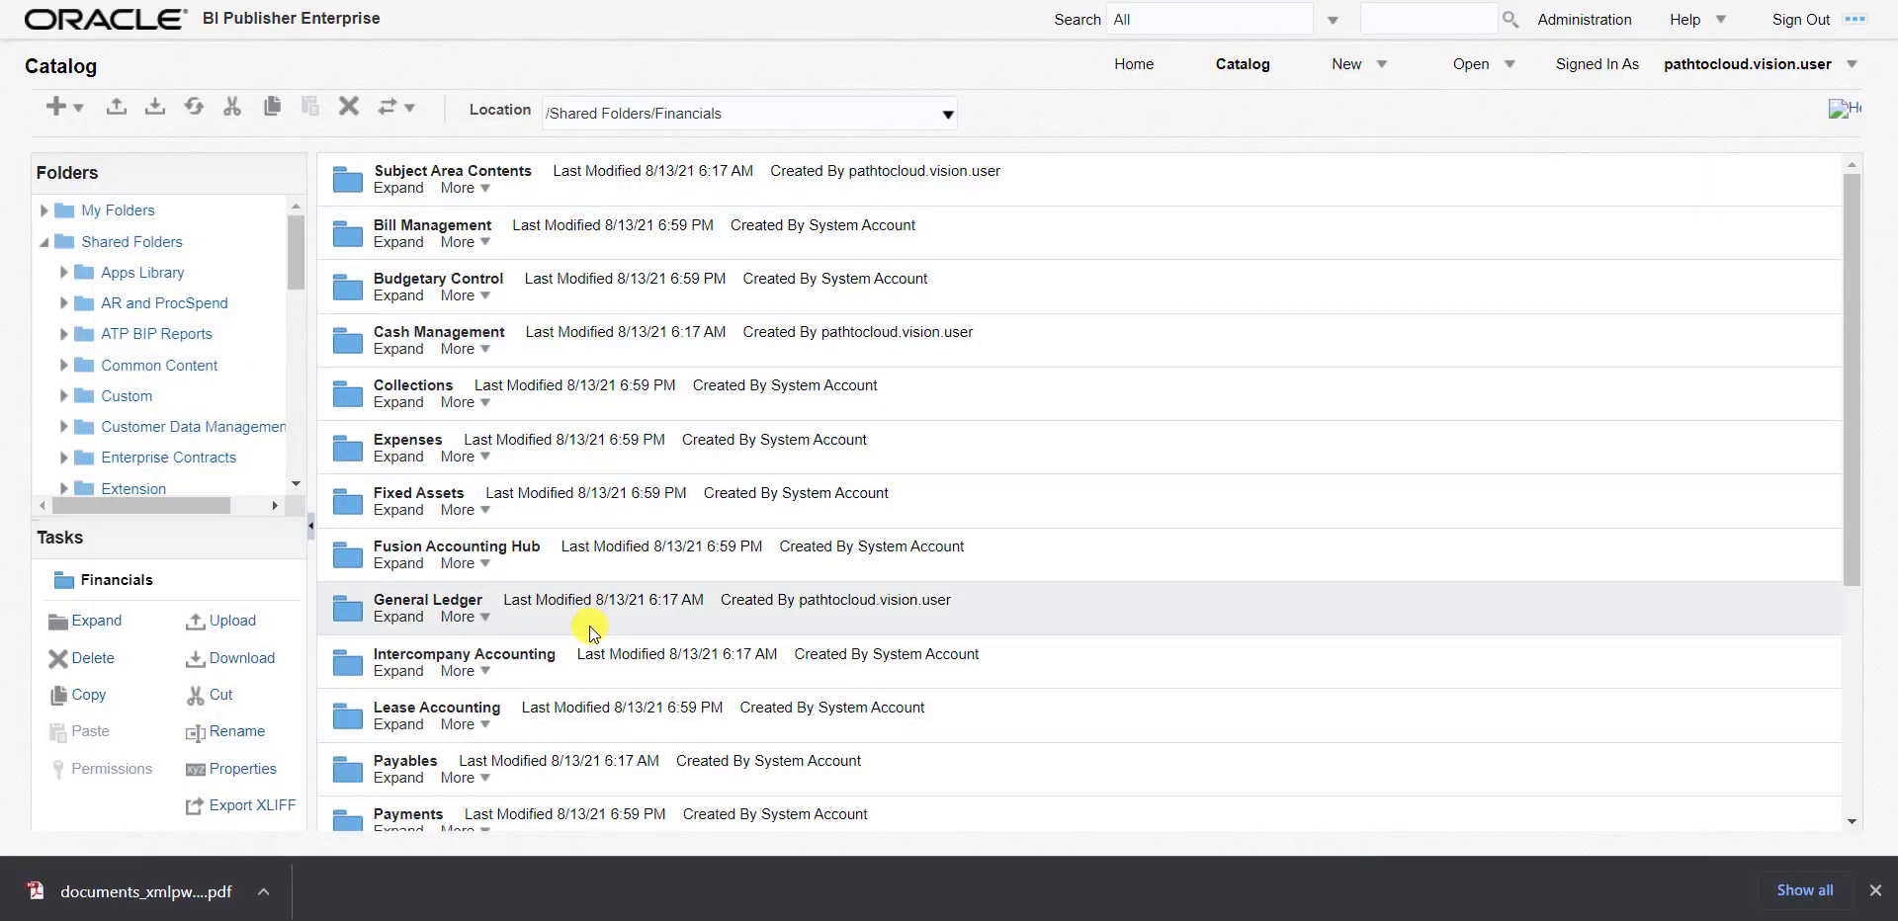
- Open the Receivables folder and its Bill Presentment subfolder, and locate the Invoice Print Template report
{"action": "scroll", "coordinate": [591, 632], "scroll_direction": "down", "scroll_amount": 4}
{"action": "left_click", "coordinate": [554, 512]}
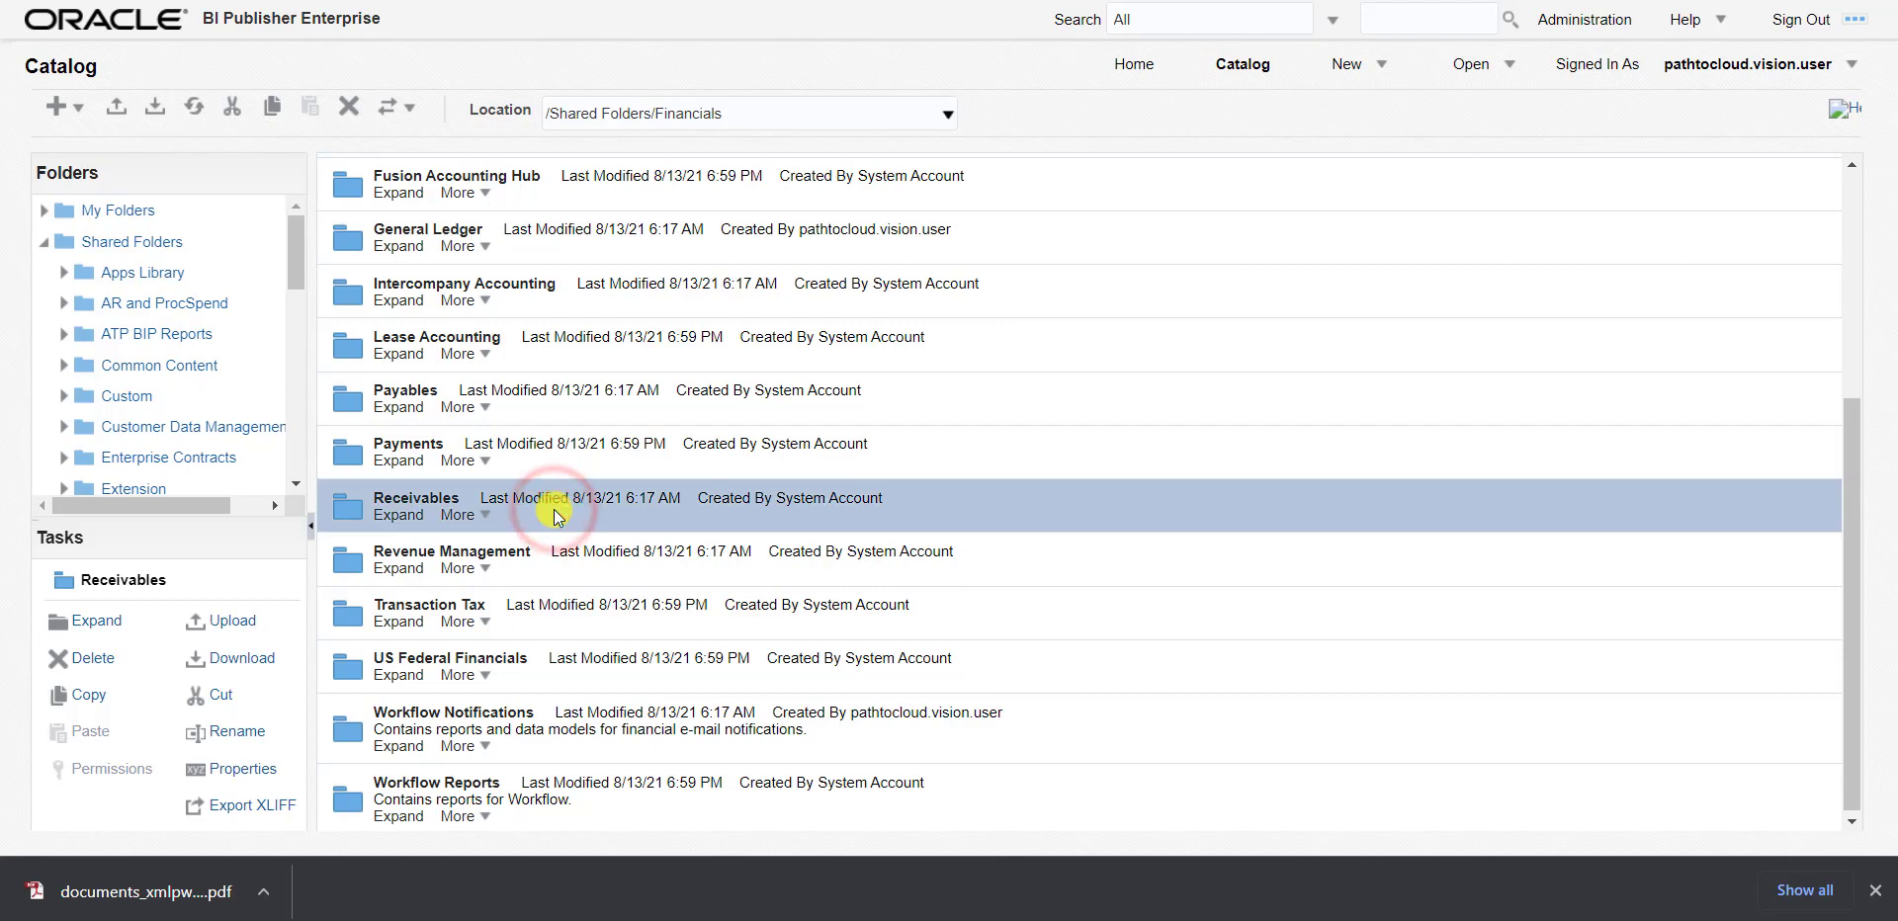
{"action": "double_click", "coordinate": [553, 512]}
{"action": "double_click", "coordinate": [583, 234]}
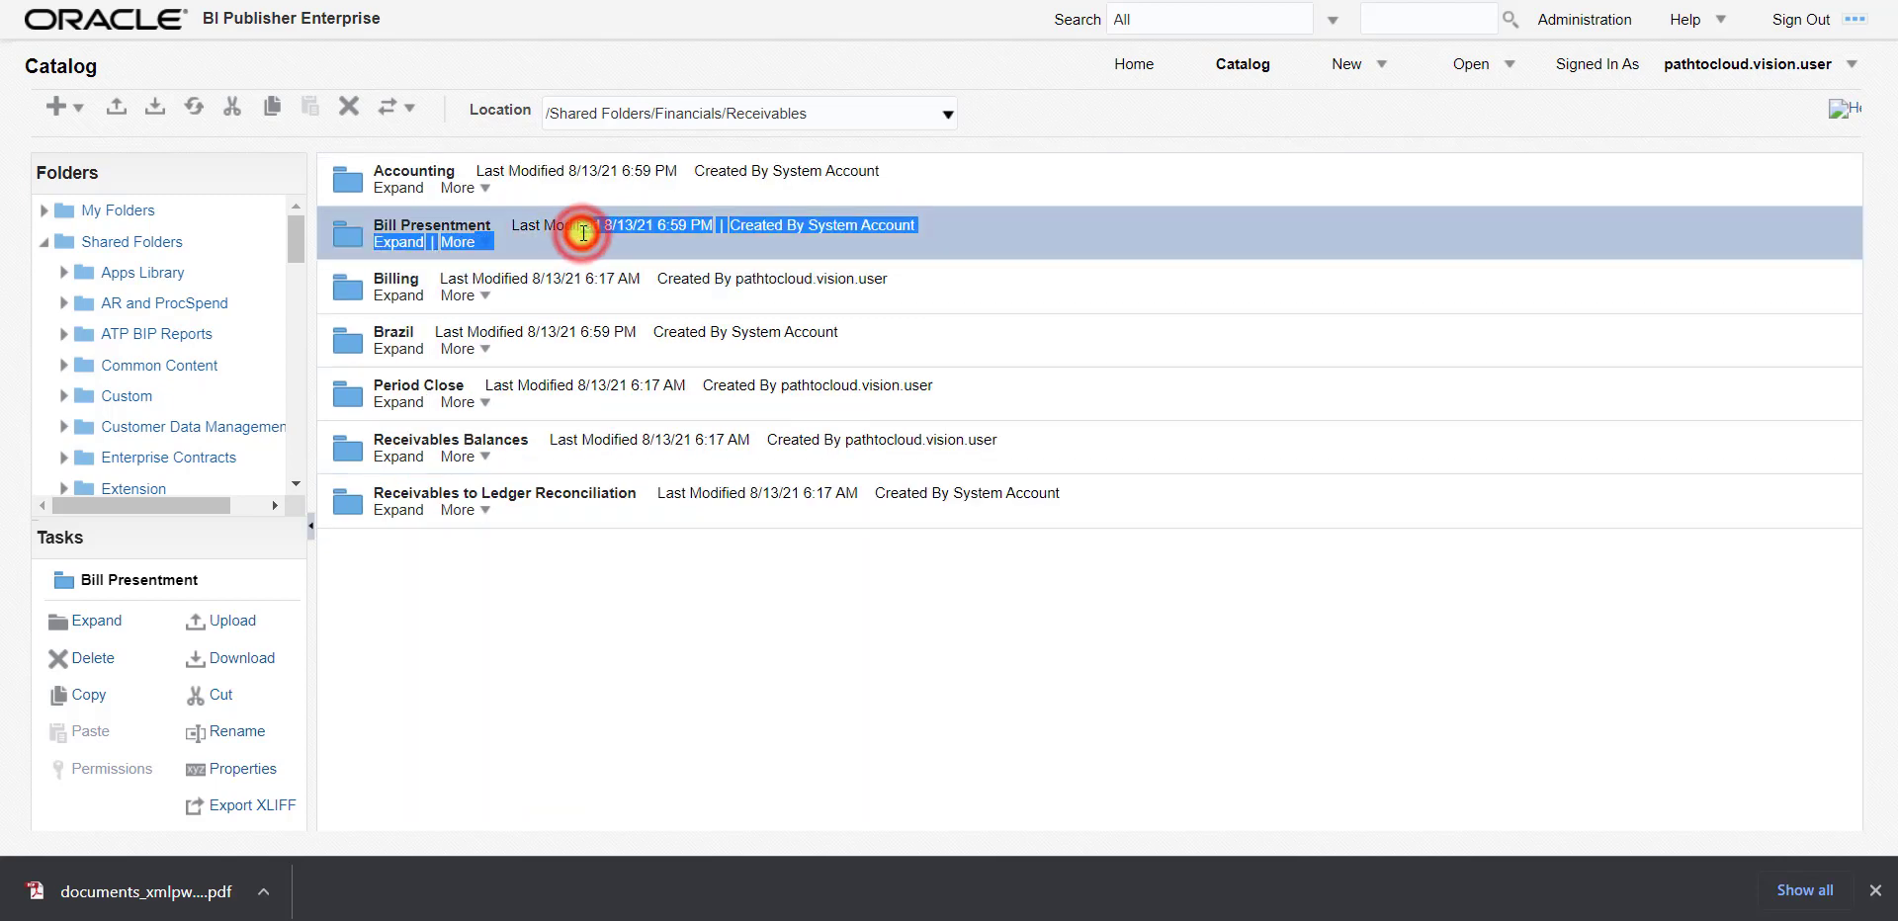
{"action": "scroll", "coordinate": [809, 652], "scroll_direction": "down", "scroll_amount": 3}
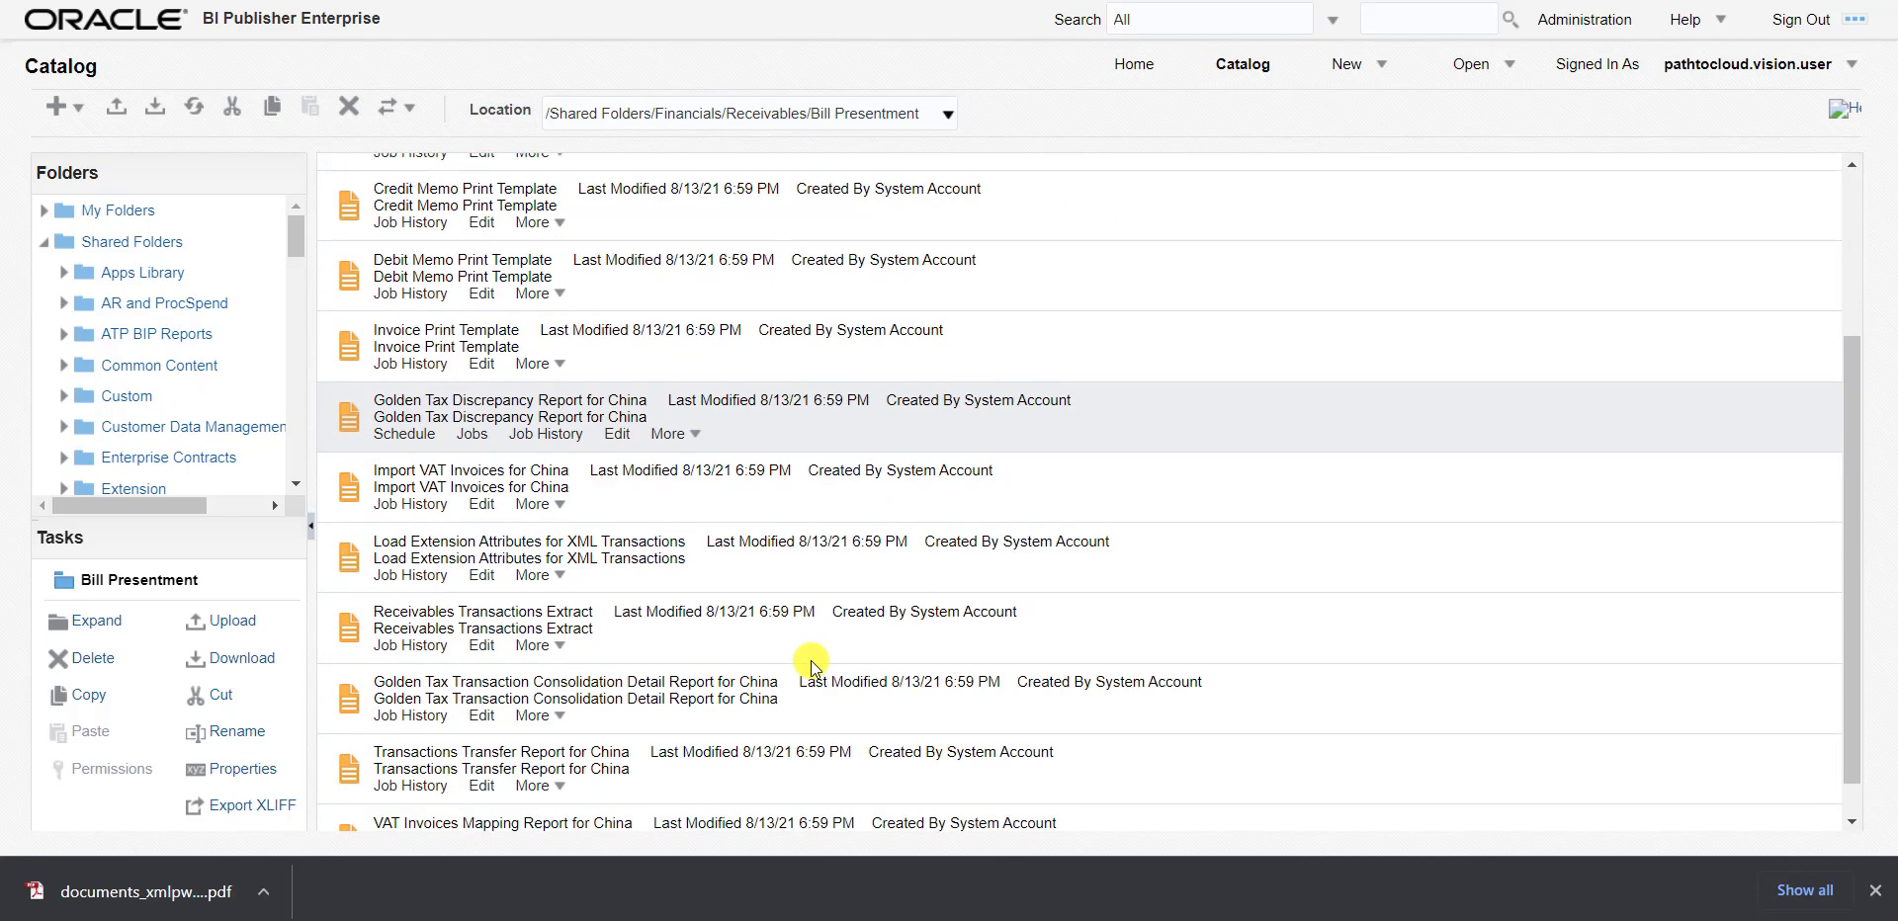
{"action": "scroll", "coordinate": [806, 658], "scroll_direction": "down", "scroll_amount": 1}
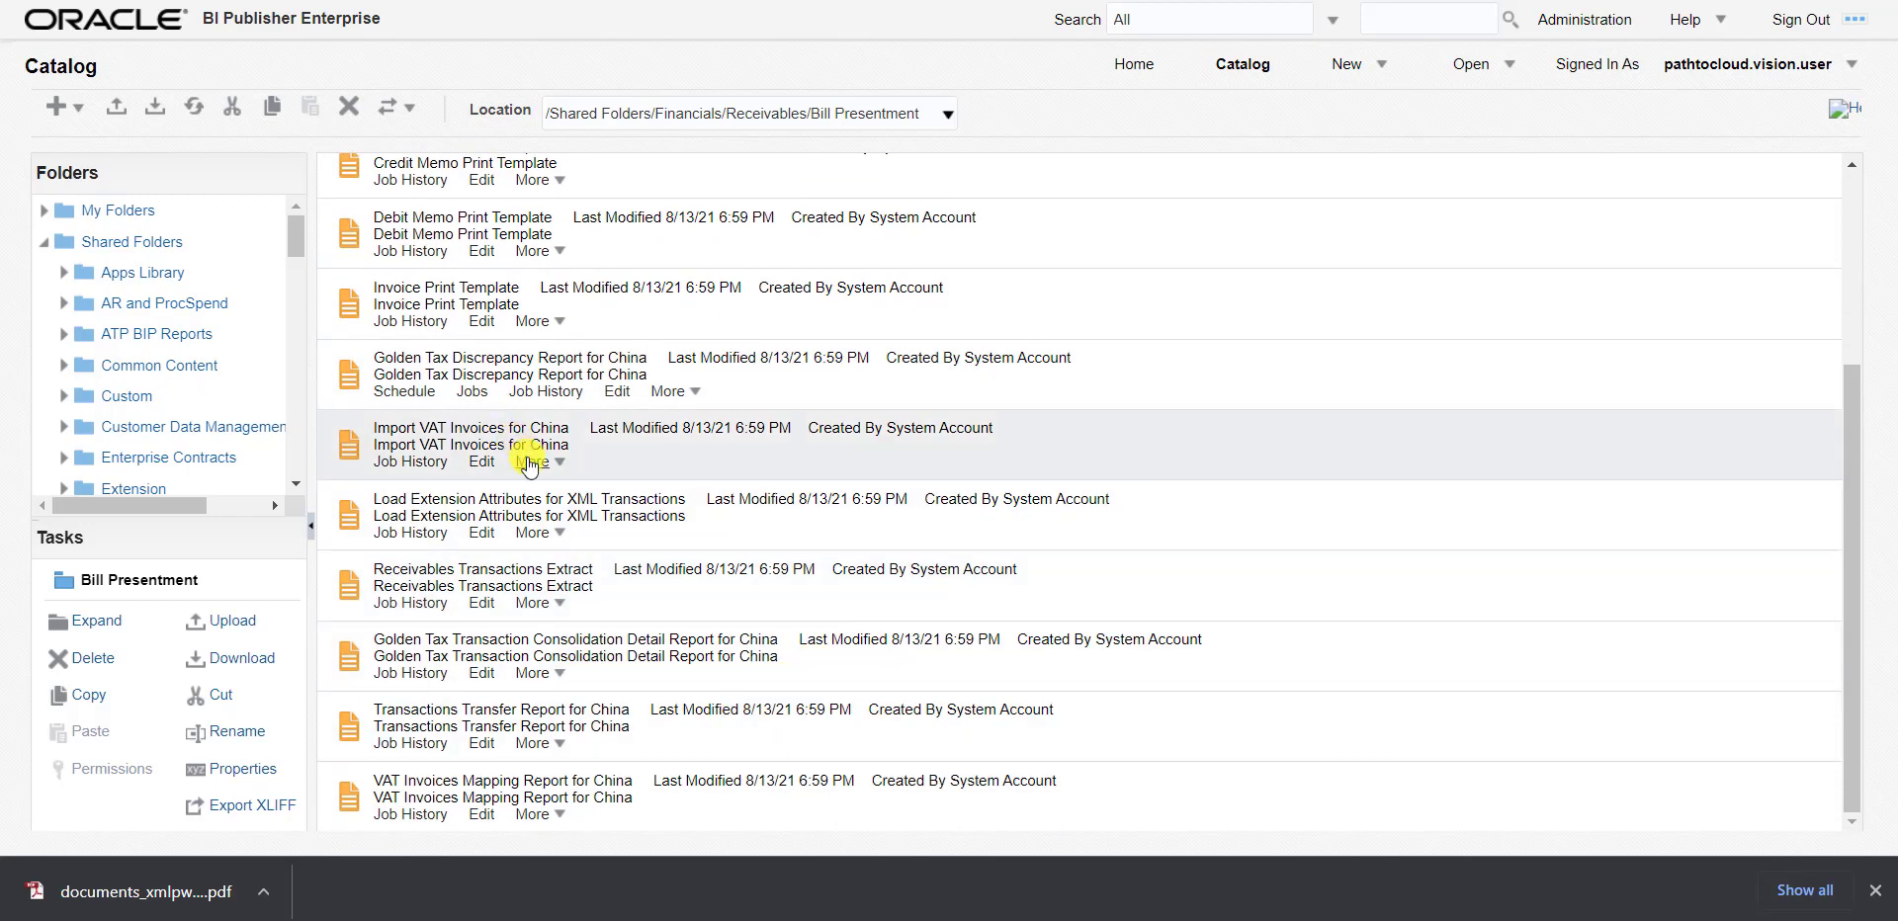
- Compare the additional actions offered for Invoice Print Template in the BI Publisher and OTBI catalogs, looking for Customize
{"action": "left_click", "coordinate": [562, 322]}
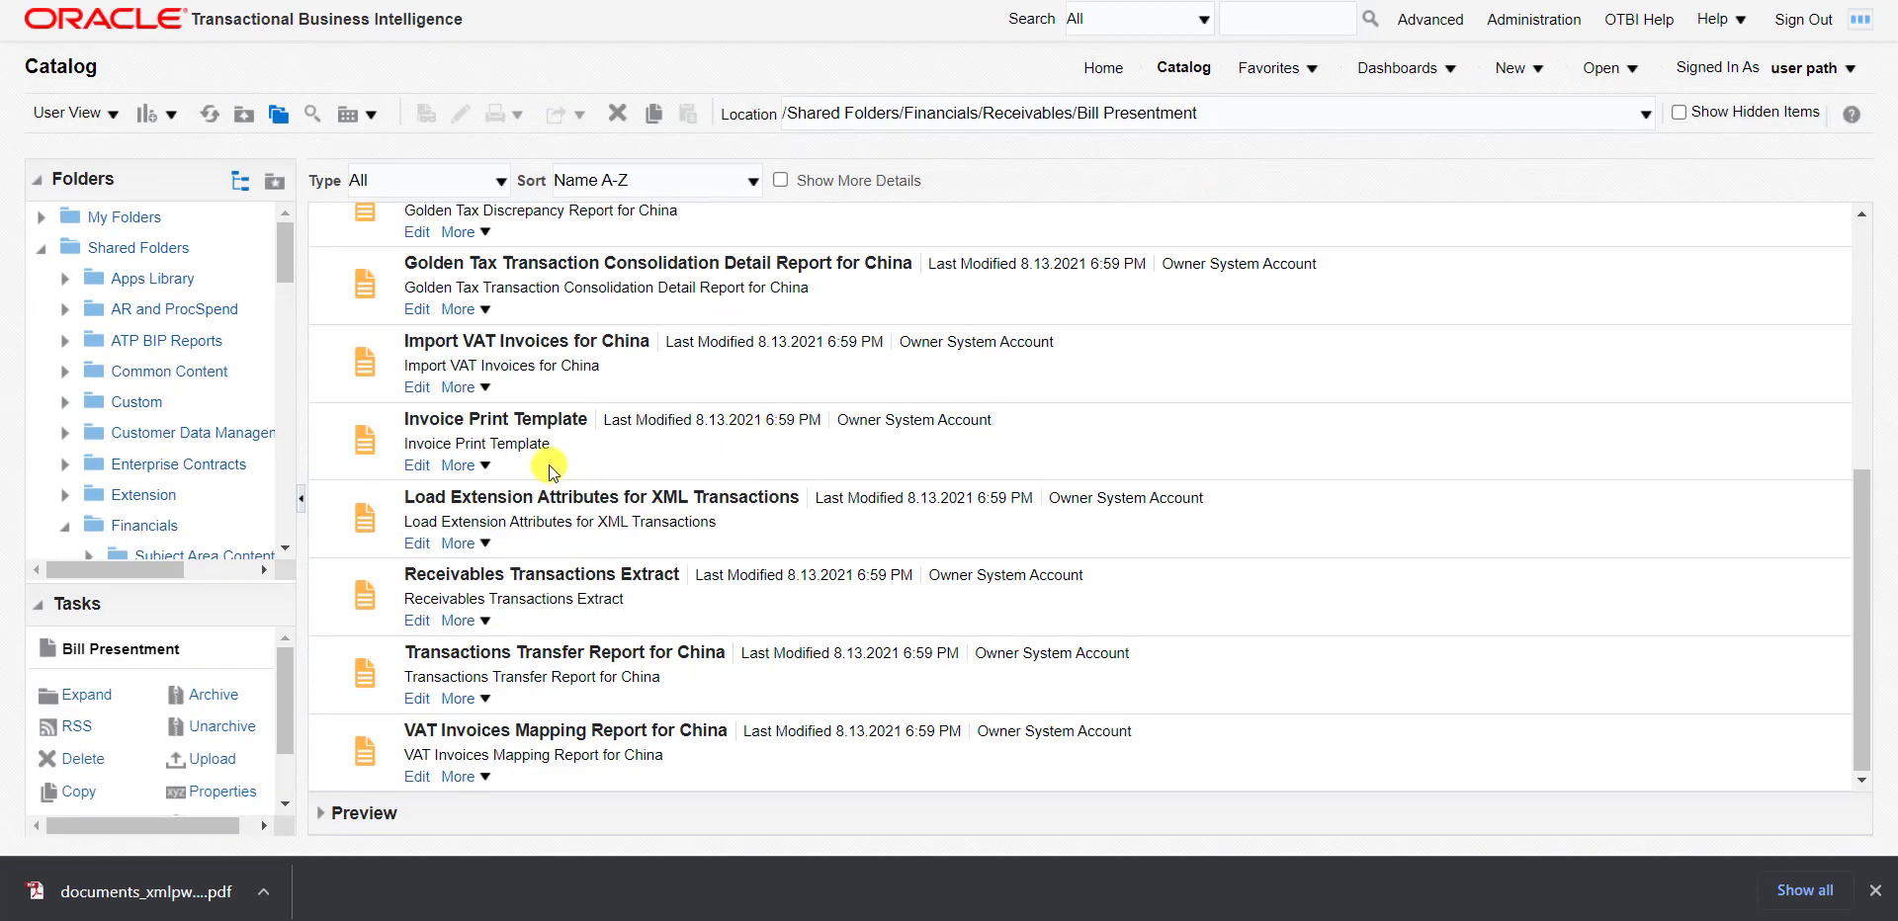
{"action": "left_click", "coordinate": [485, 466]}
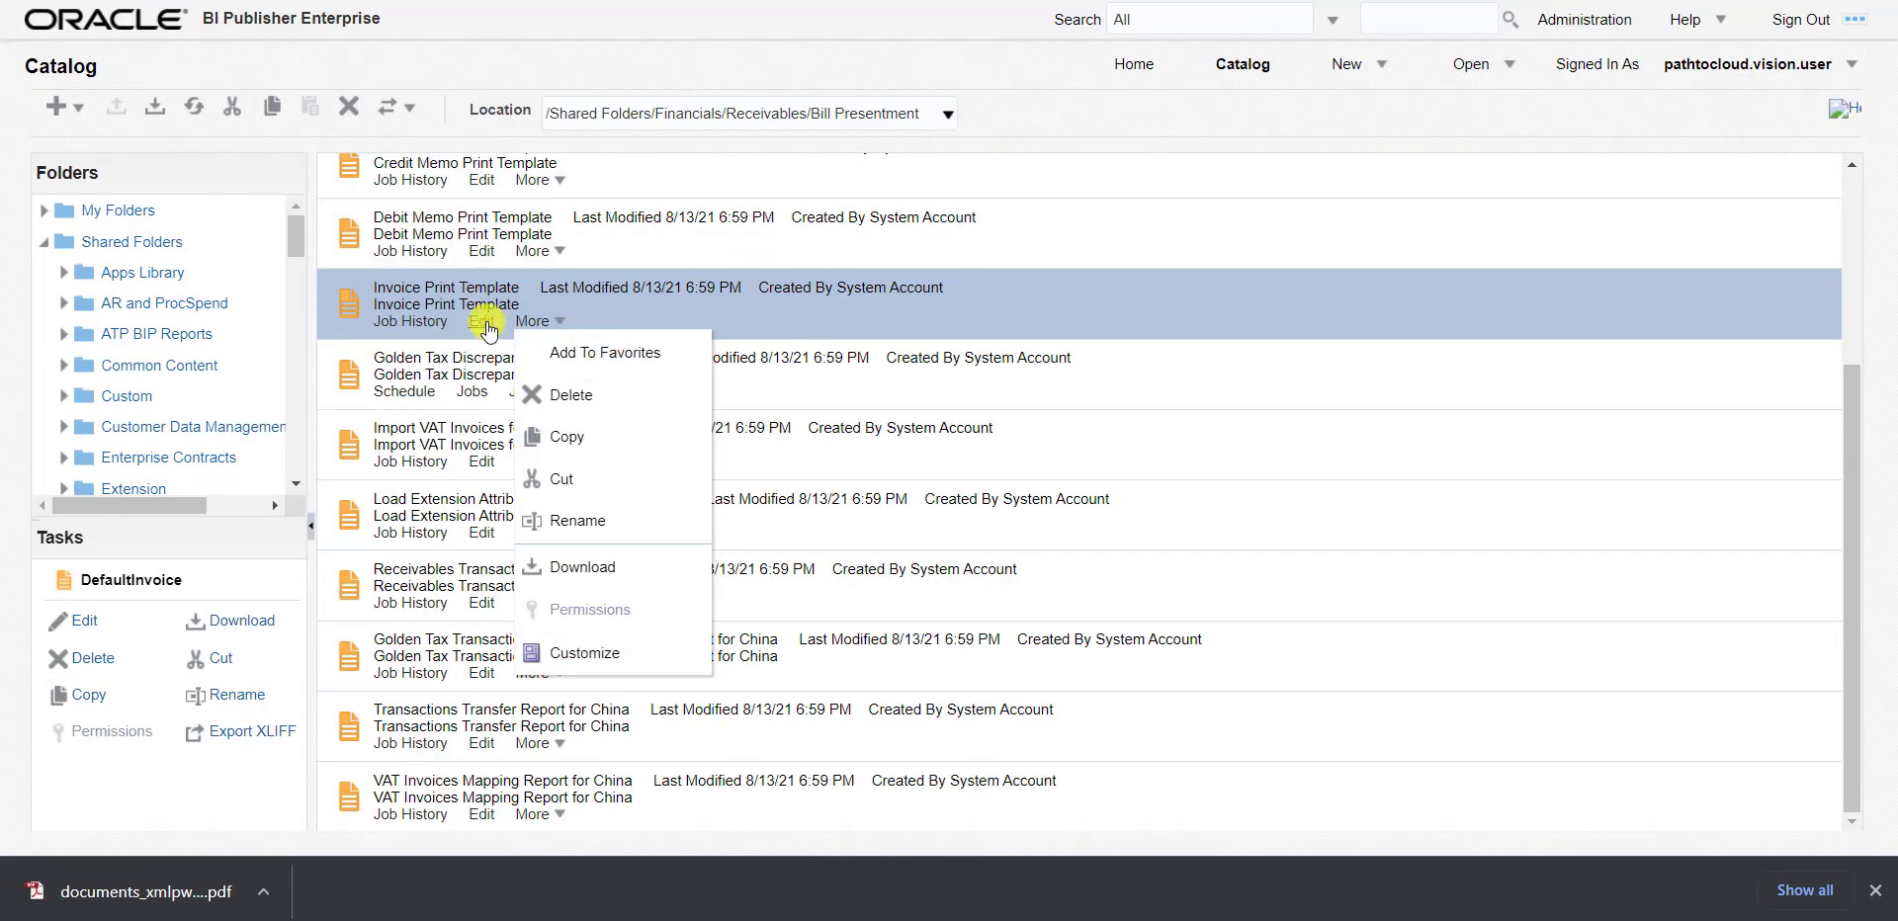
{"action": "scroll", "coordinate": [976, 435], "scroll_direction": "up", "scroll_amount": 1}
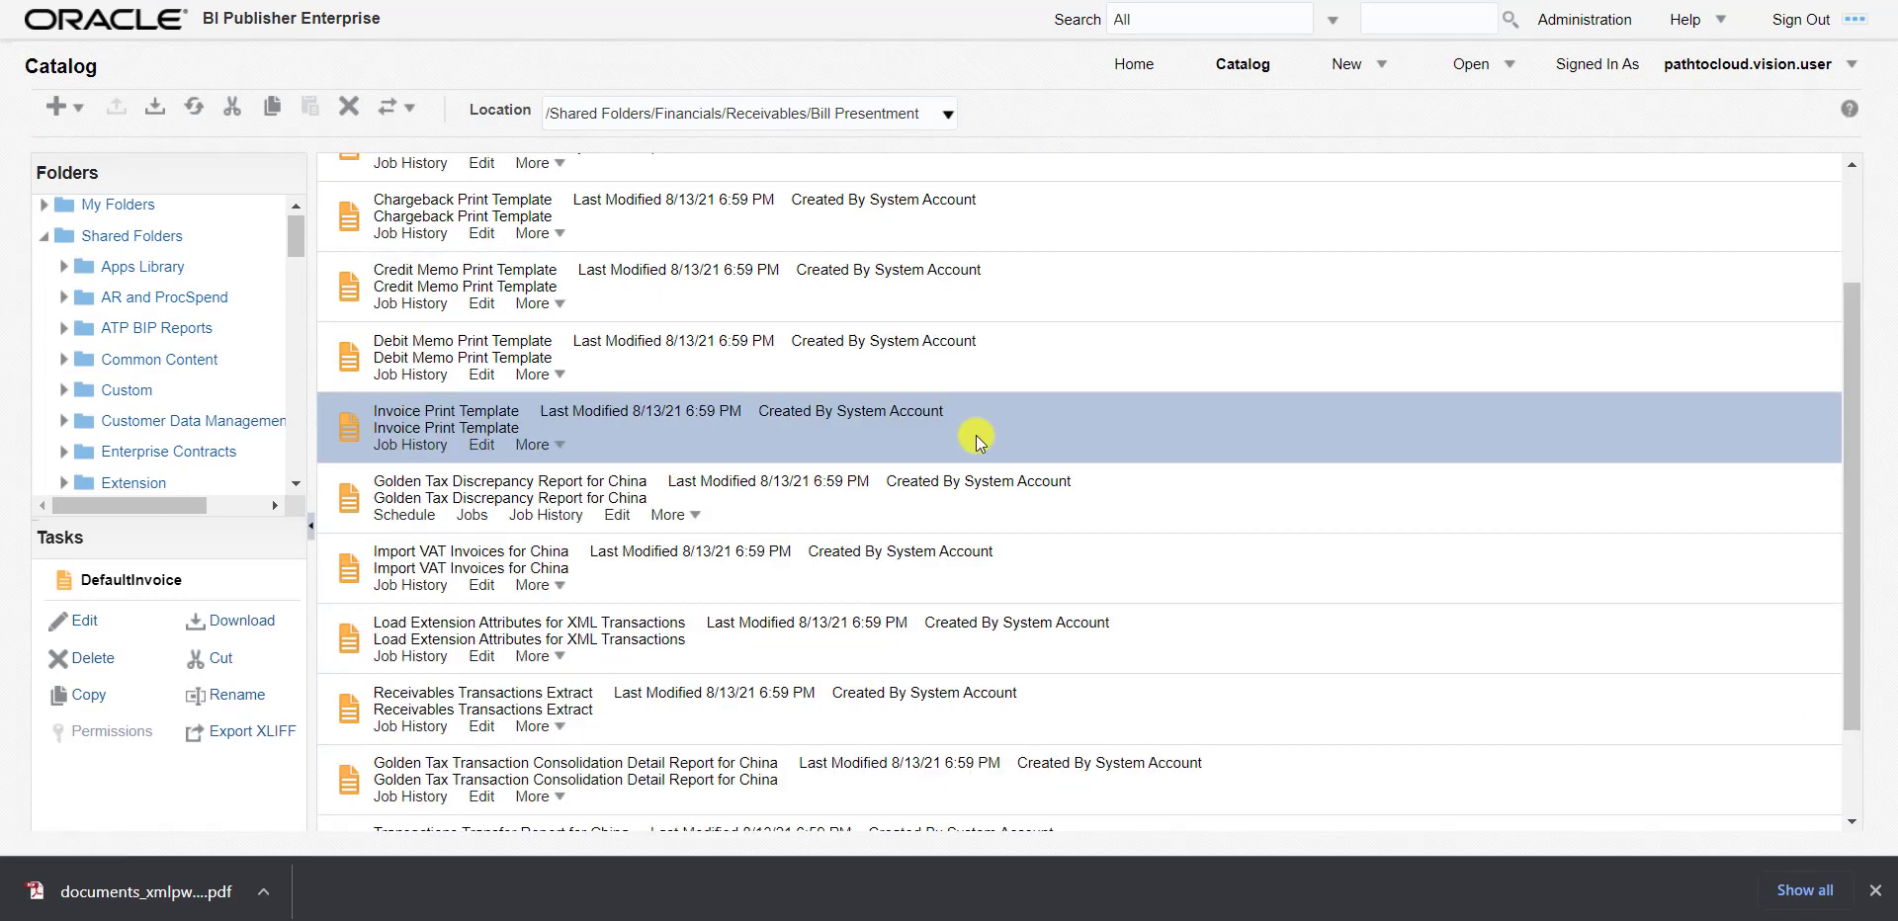
{"action": "left_click", "coordinate": [562, 449]}
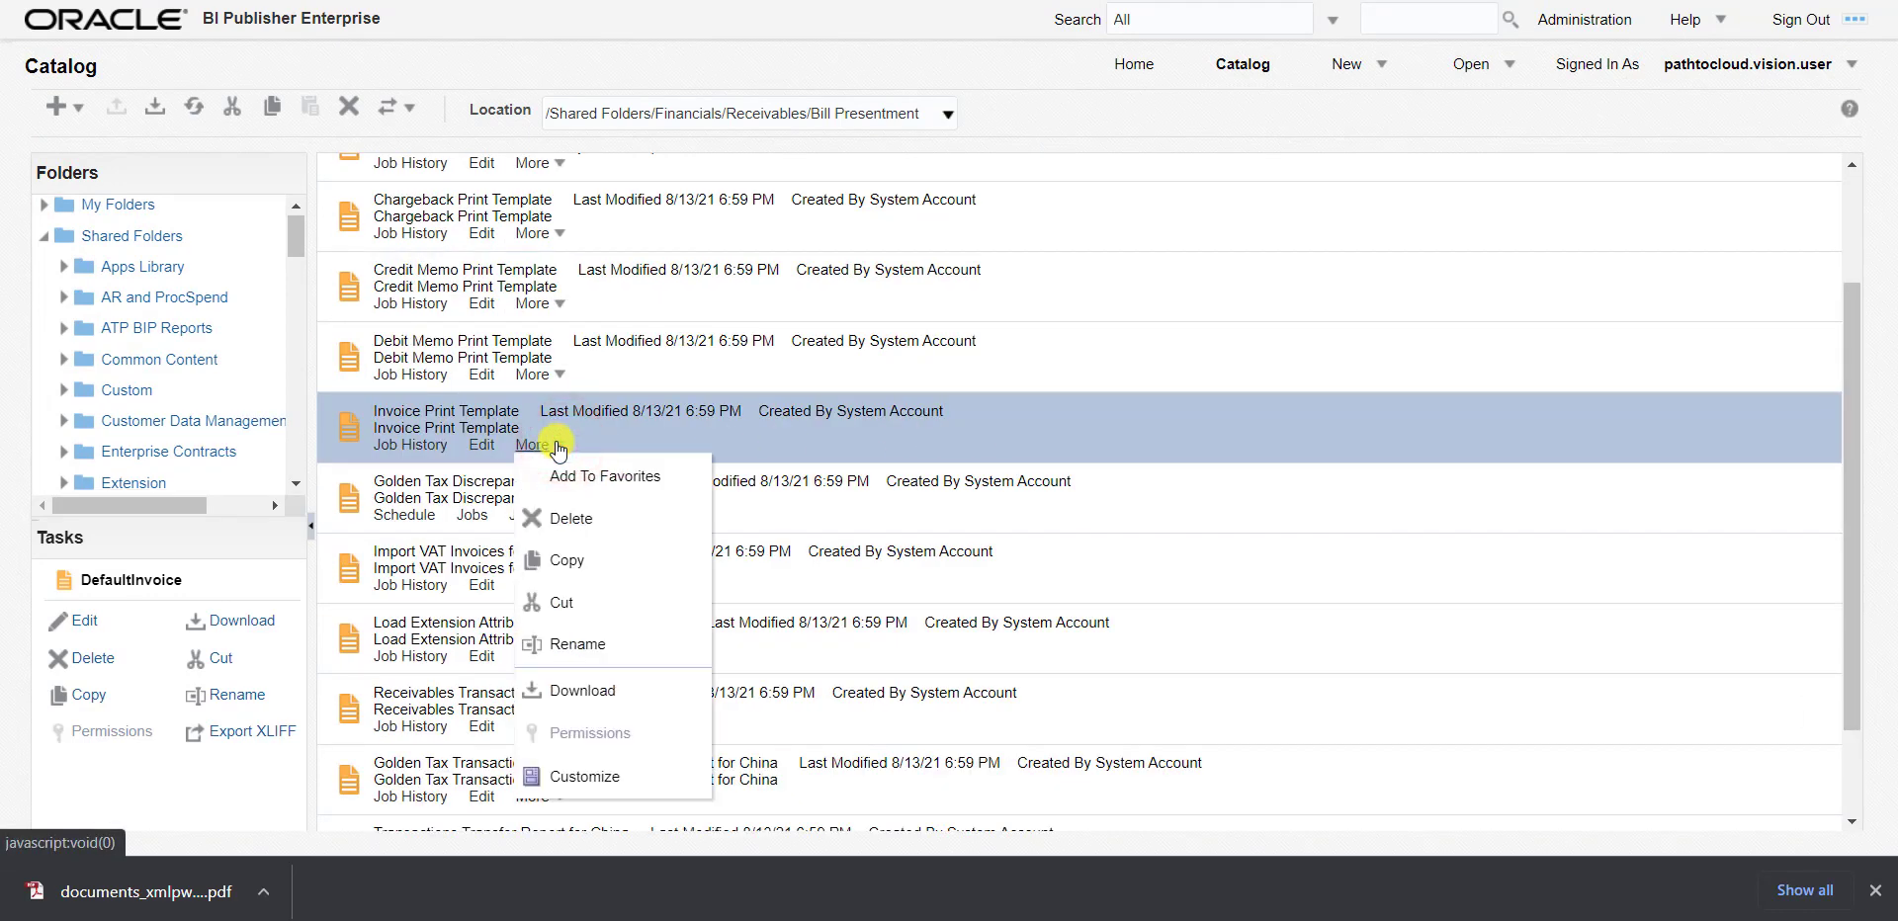
- Choose to customize the Invoice Print Template report in the BI Publisher catalog and dismiss the action list open in the OTBI catalog
{"action": "left_click", "coordinate": [585, 777]}
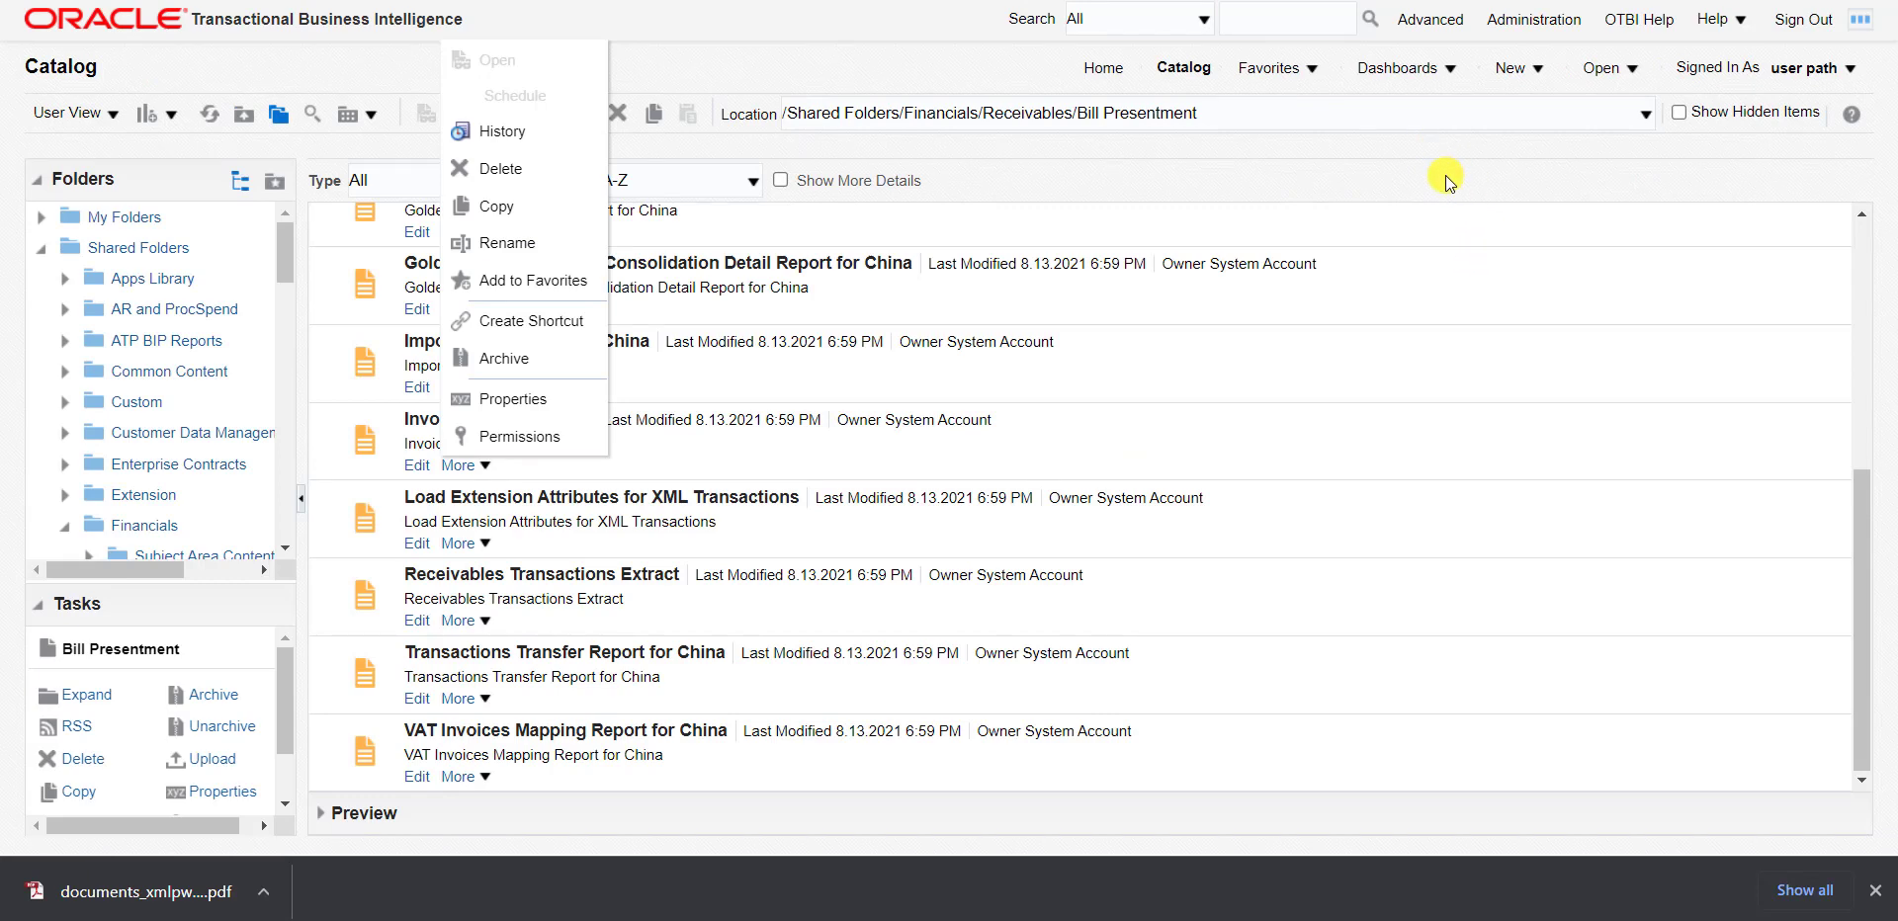
{"action": "left_click", "coordinate": [1445, 175]}
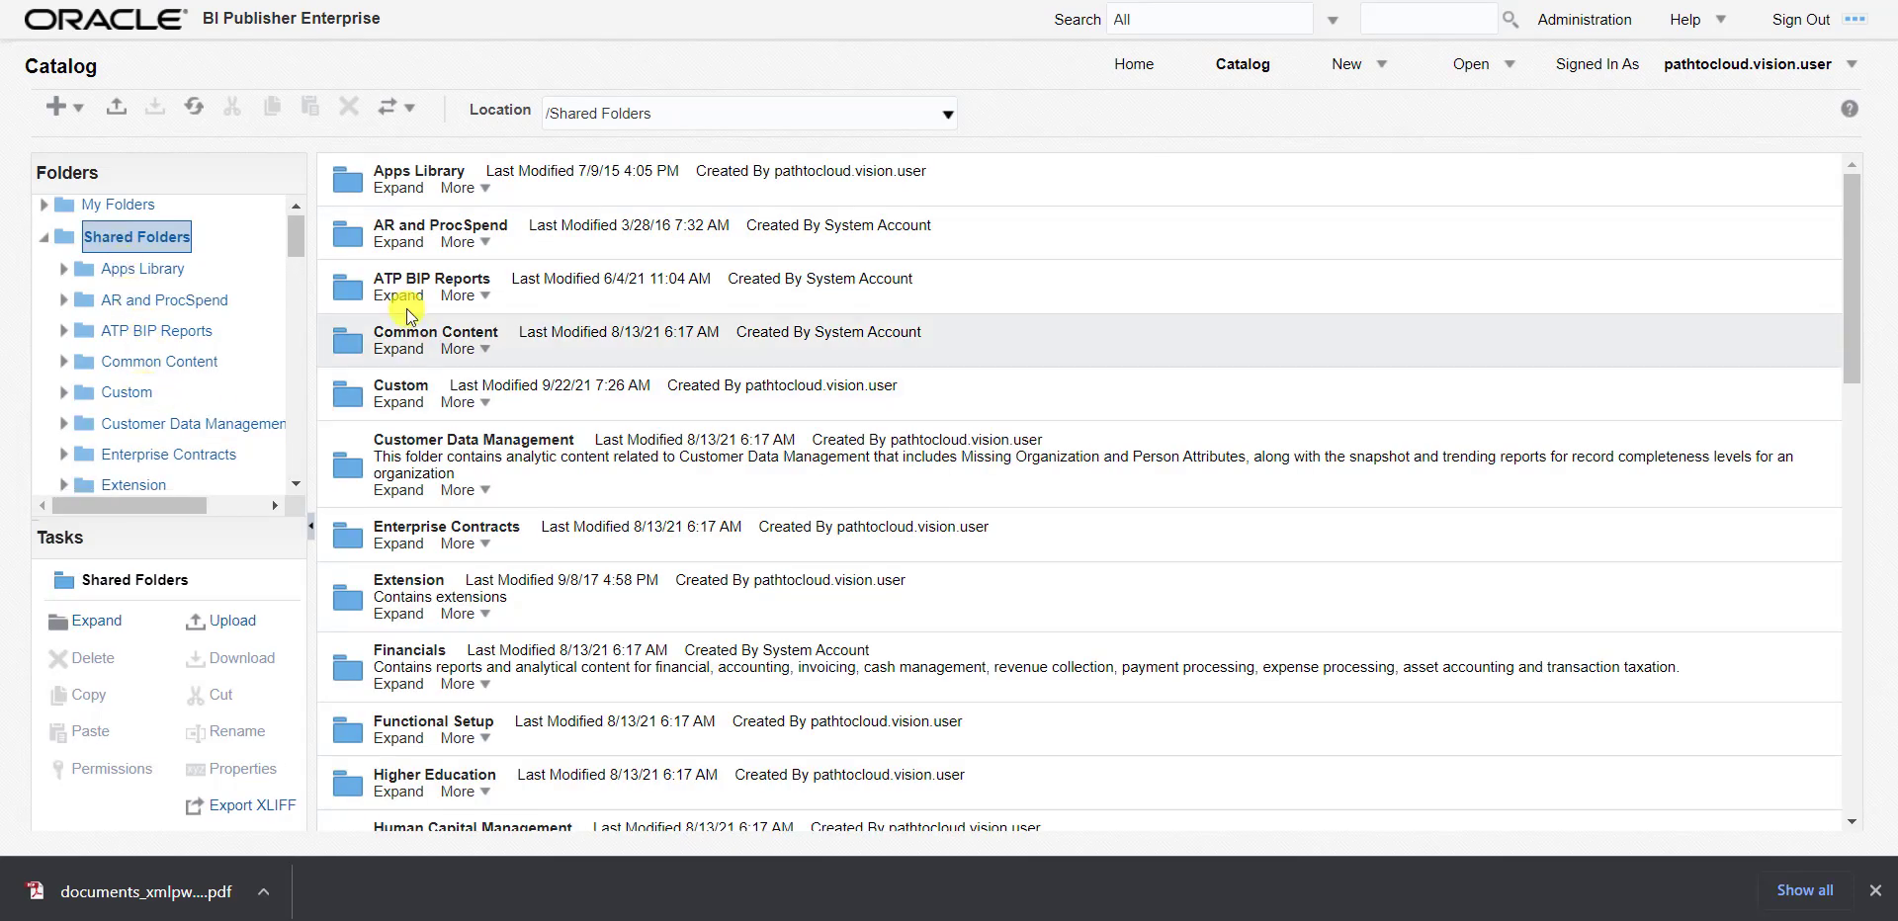
- Open the Custom folder under Shared Folders and browse through Financials and Receivables to the Bill Presentment subfolder
{"action": "double_click", "coordinate": [535, 405]}
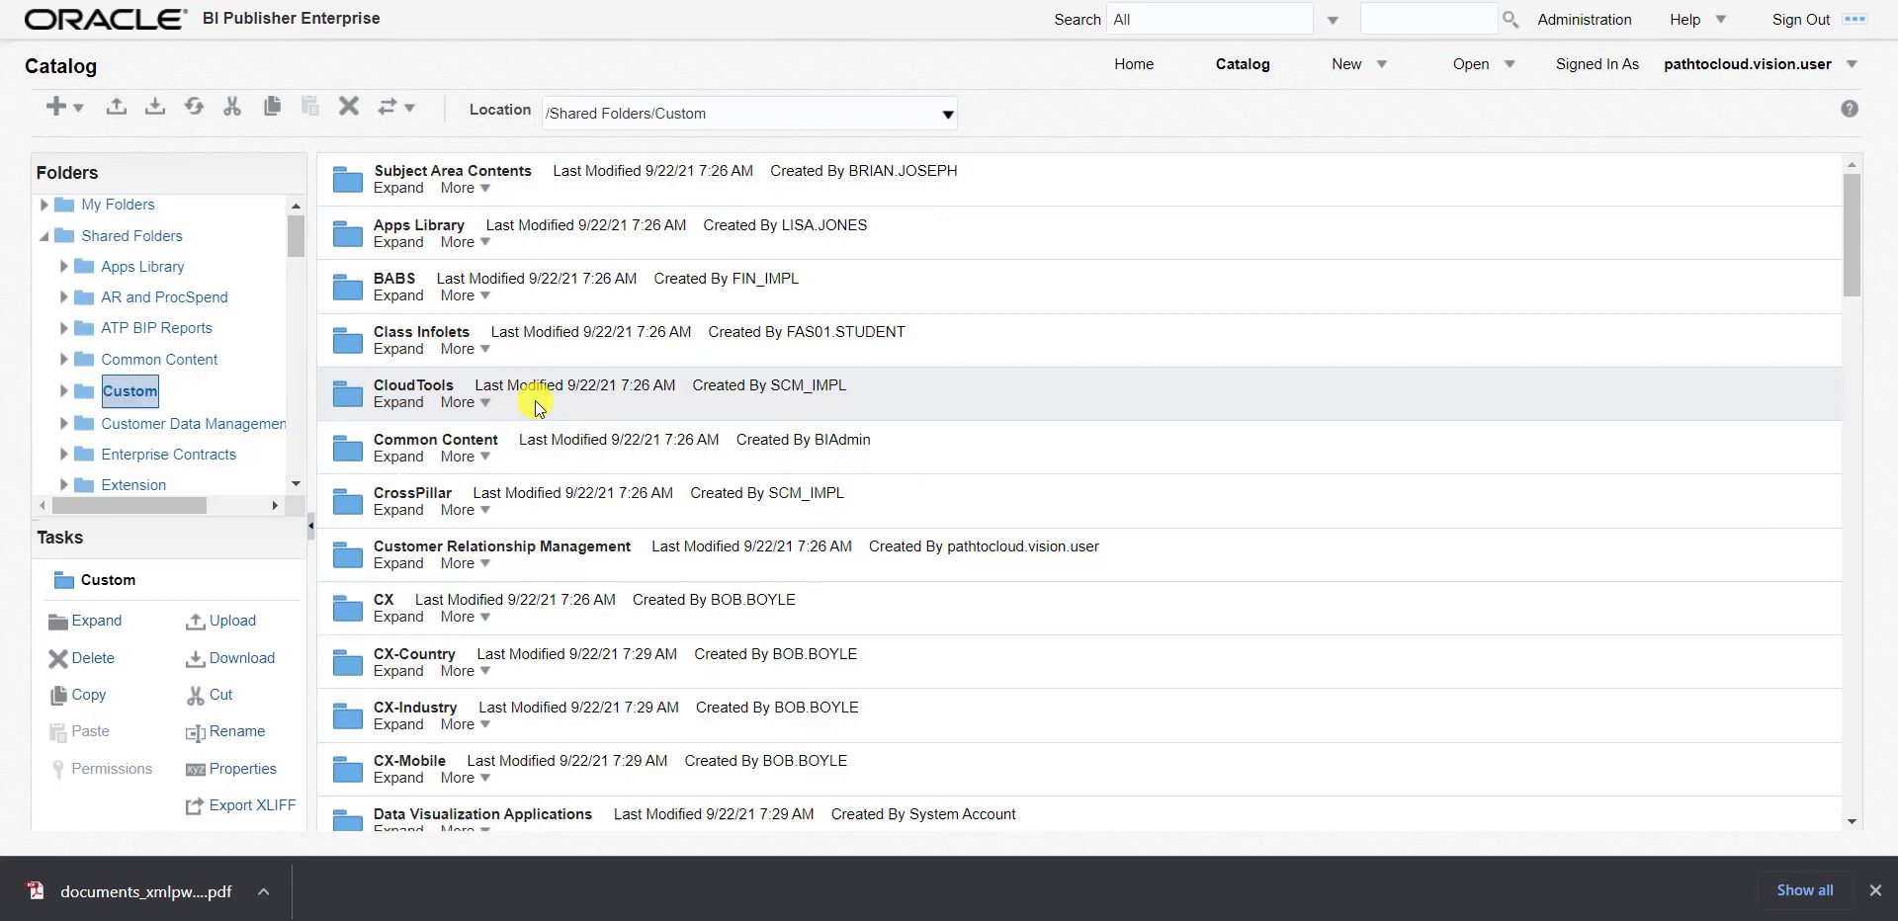
{"action": "scroll", "coordinate": [578, 468], "scroll_direction": "down", "scroll_amount": 5}
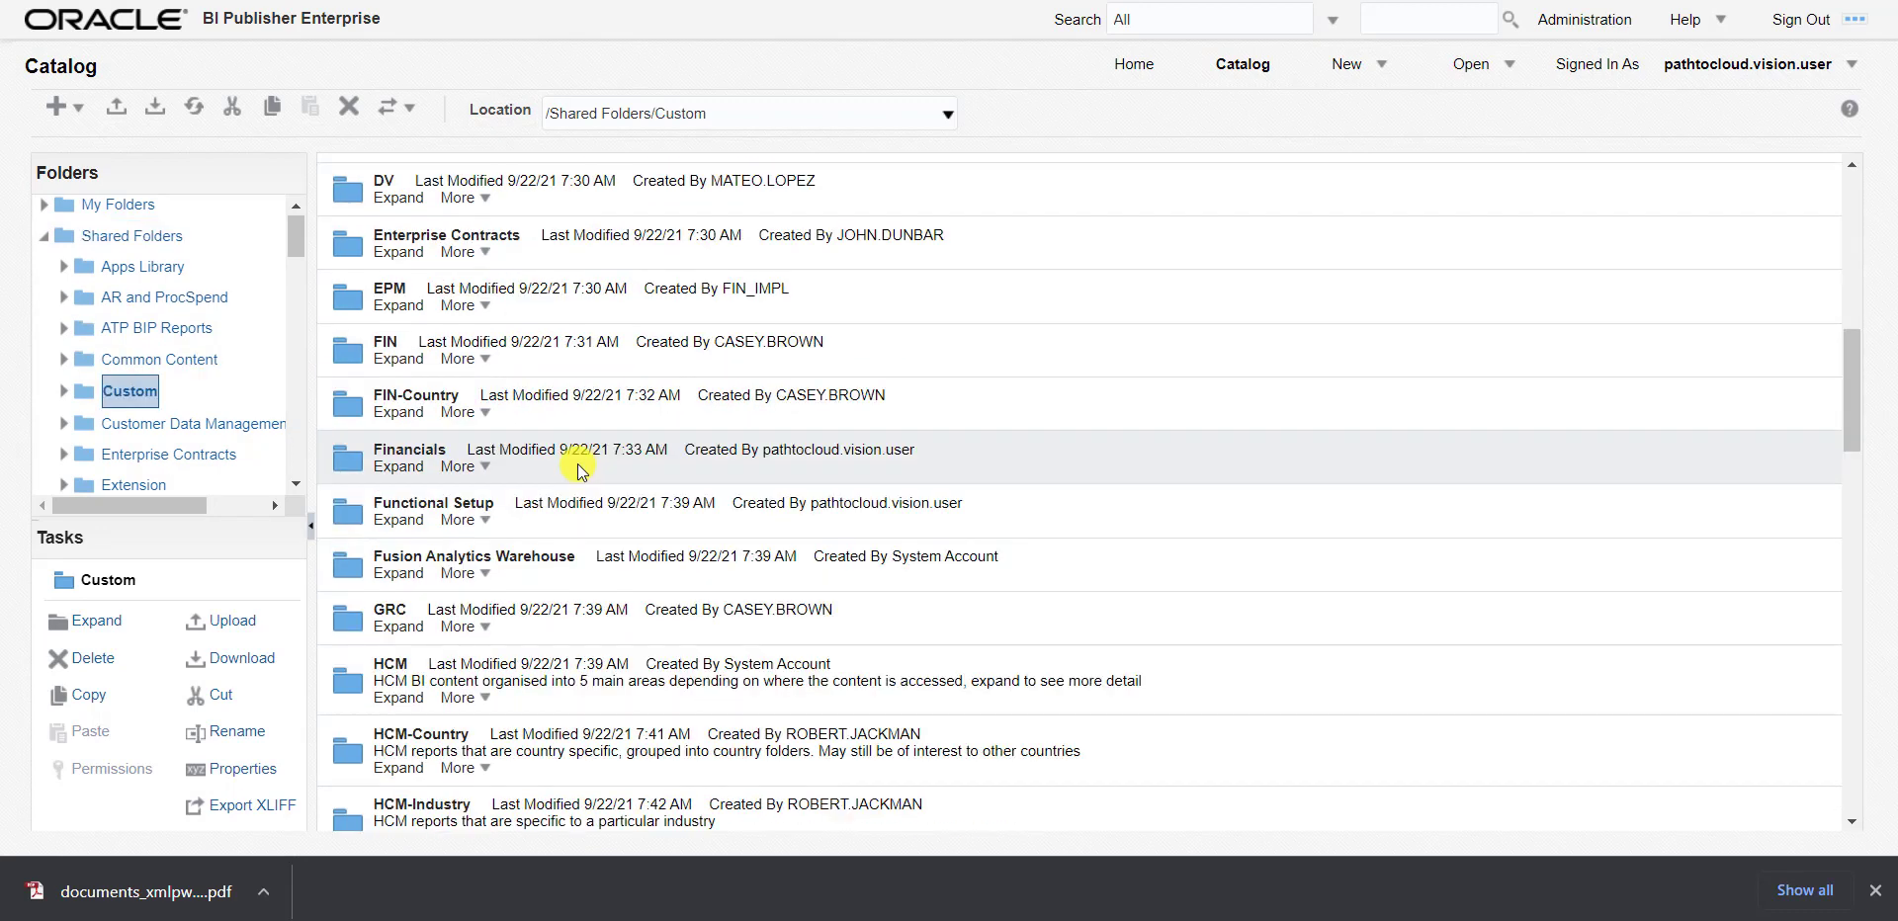
{"action": "left_click", "coordinate": [582, 470]}
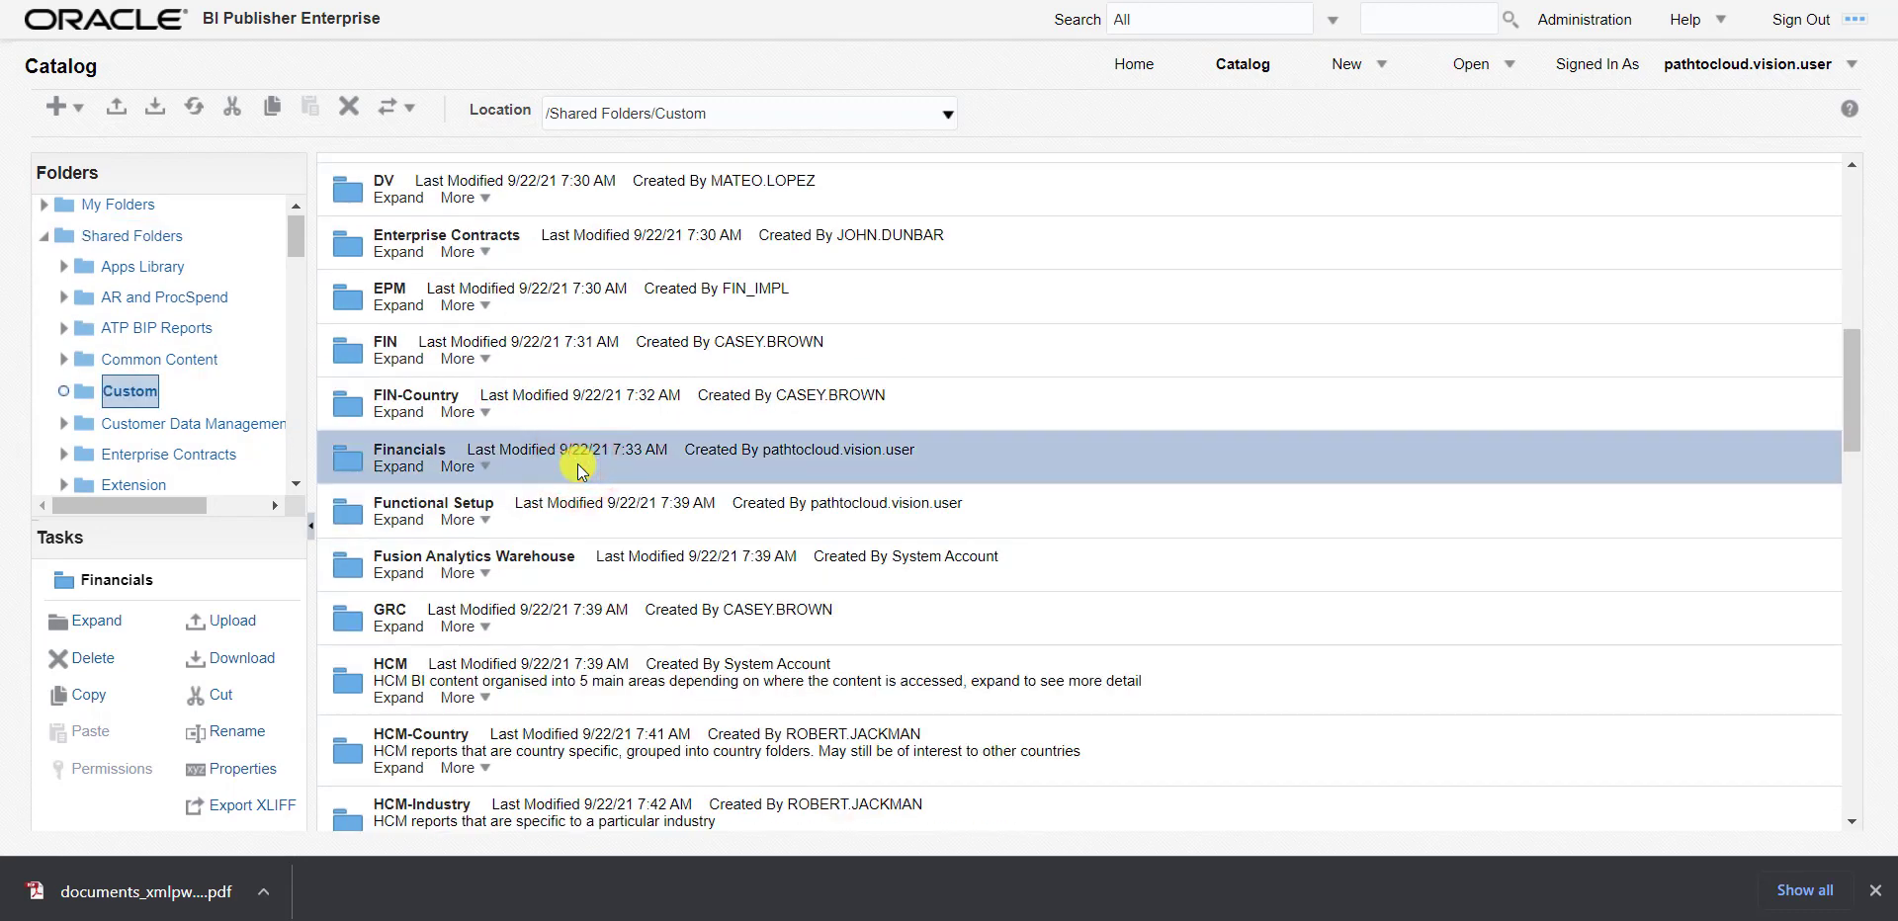
{"action": "double_click", "coordinate": [581, 469]}
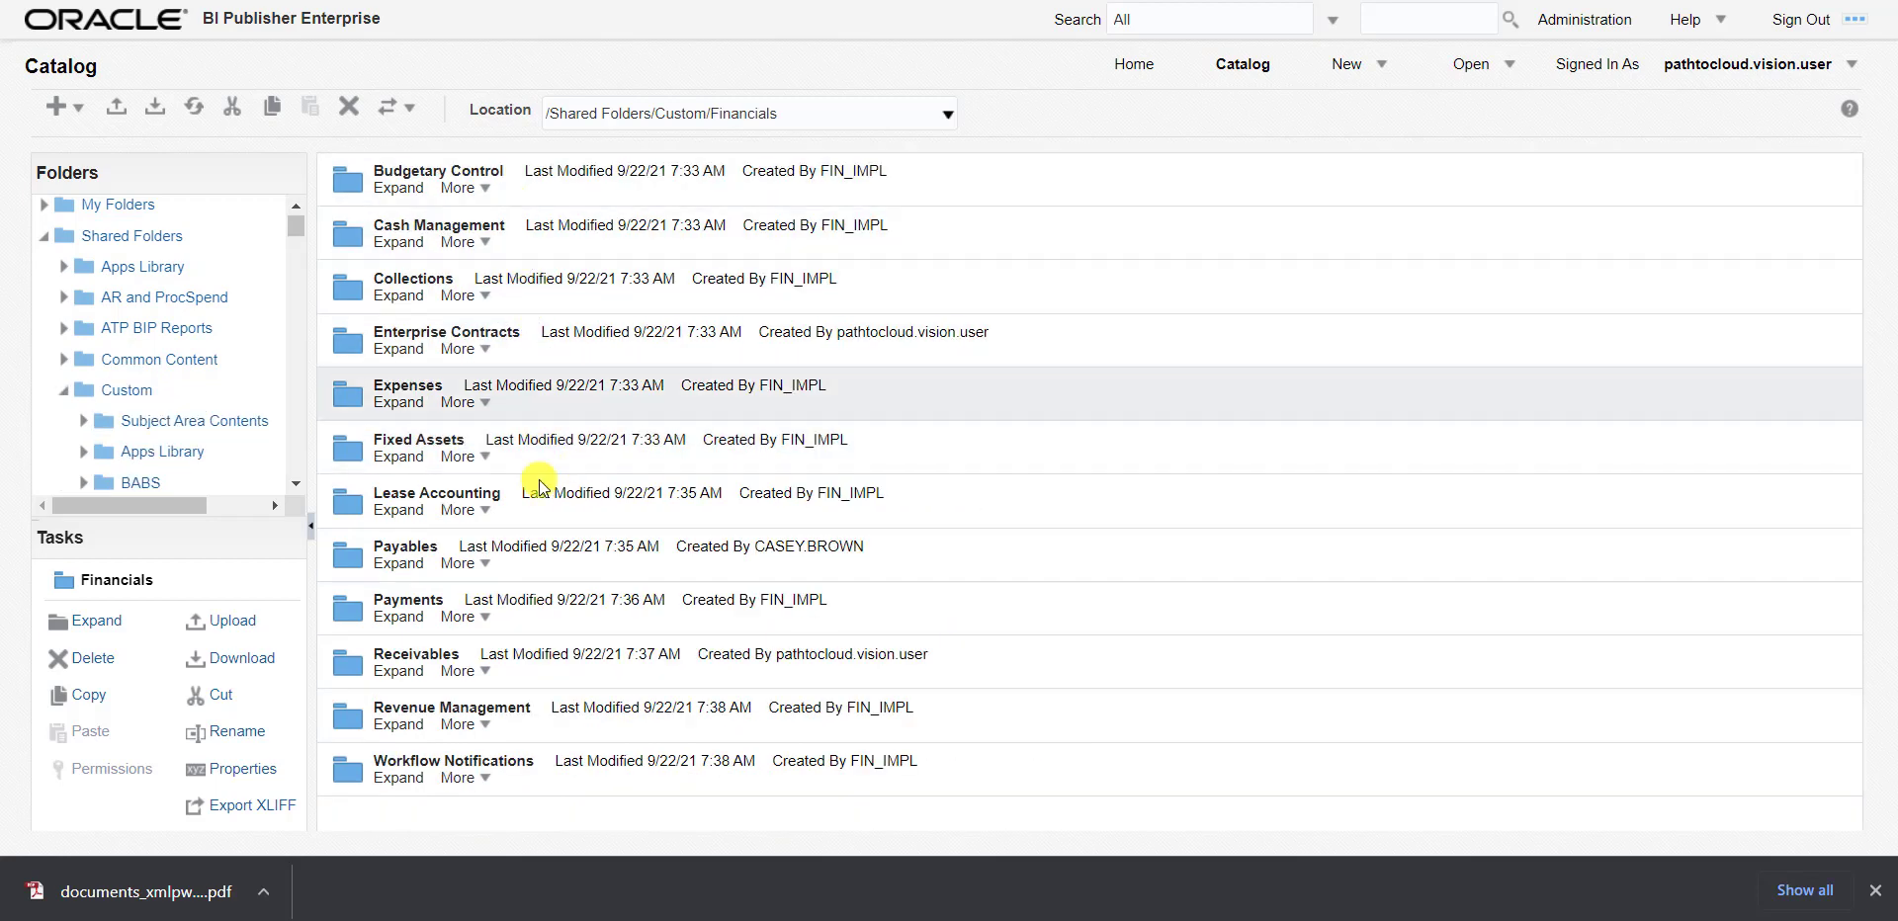
{"action": "double_click", "coordinate": [551, 656]}
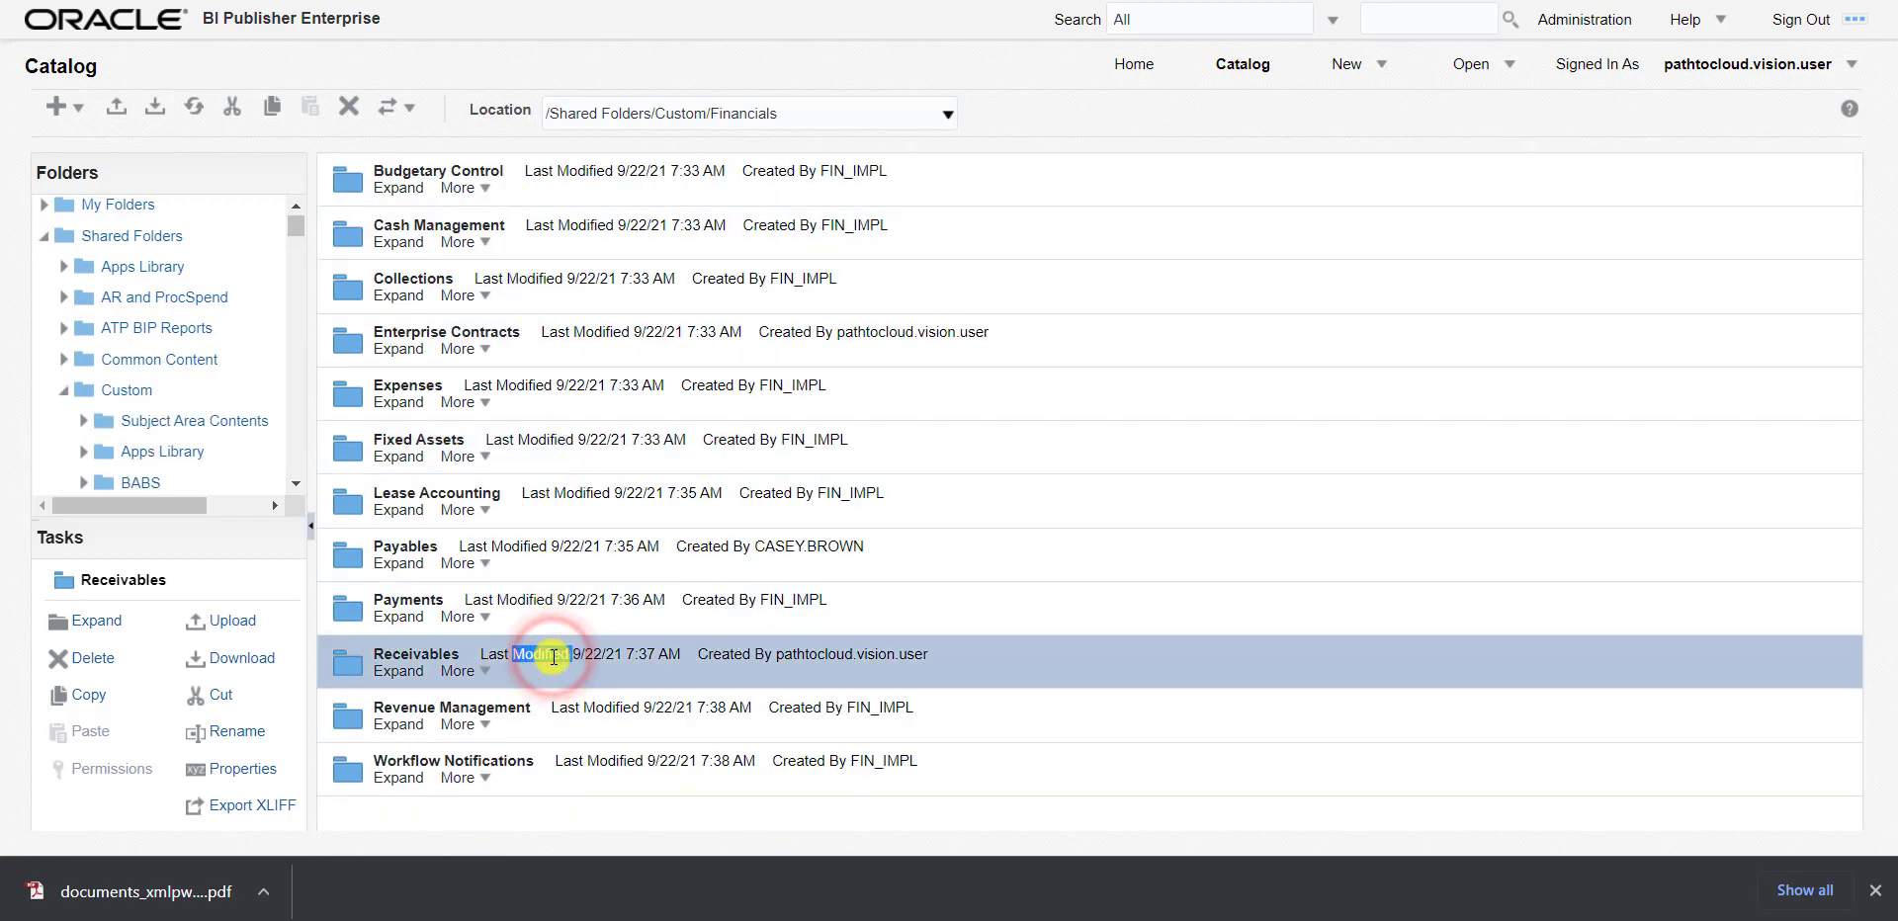
{"action": "double_click", "coordinate": [557, 232]}
{"action": "double_click", "coordinate": [557, 241]}
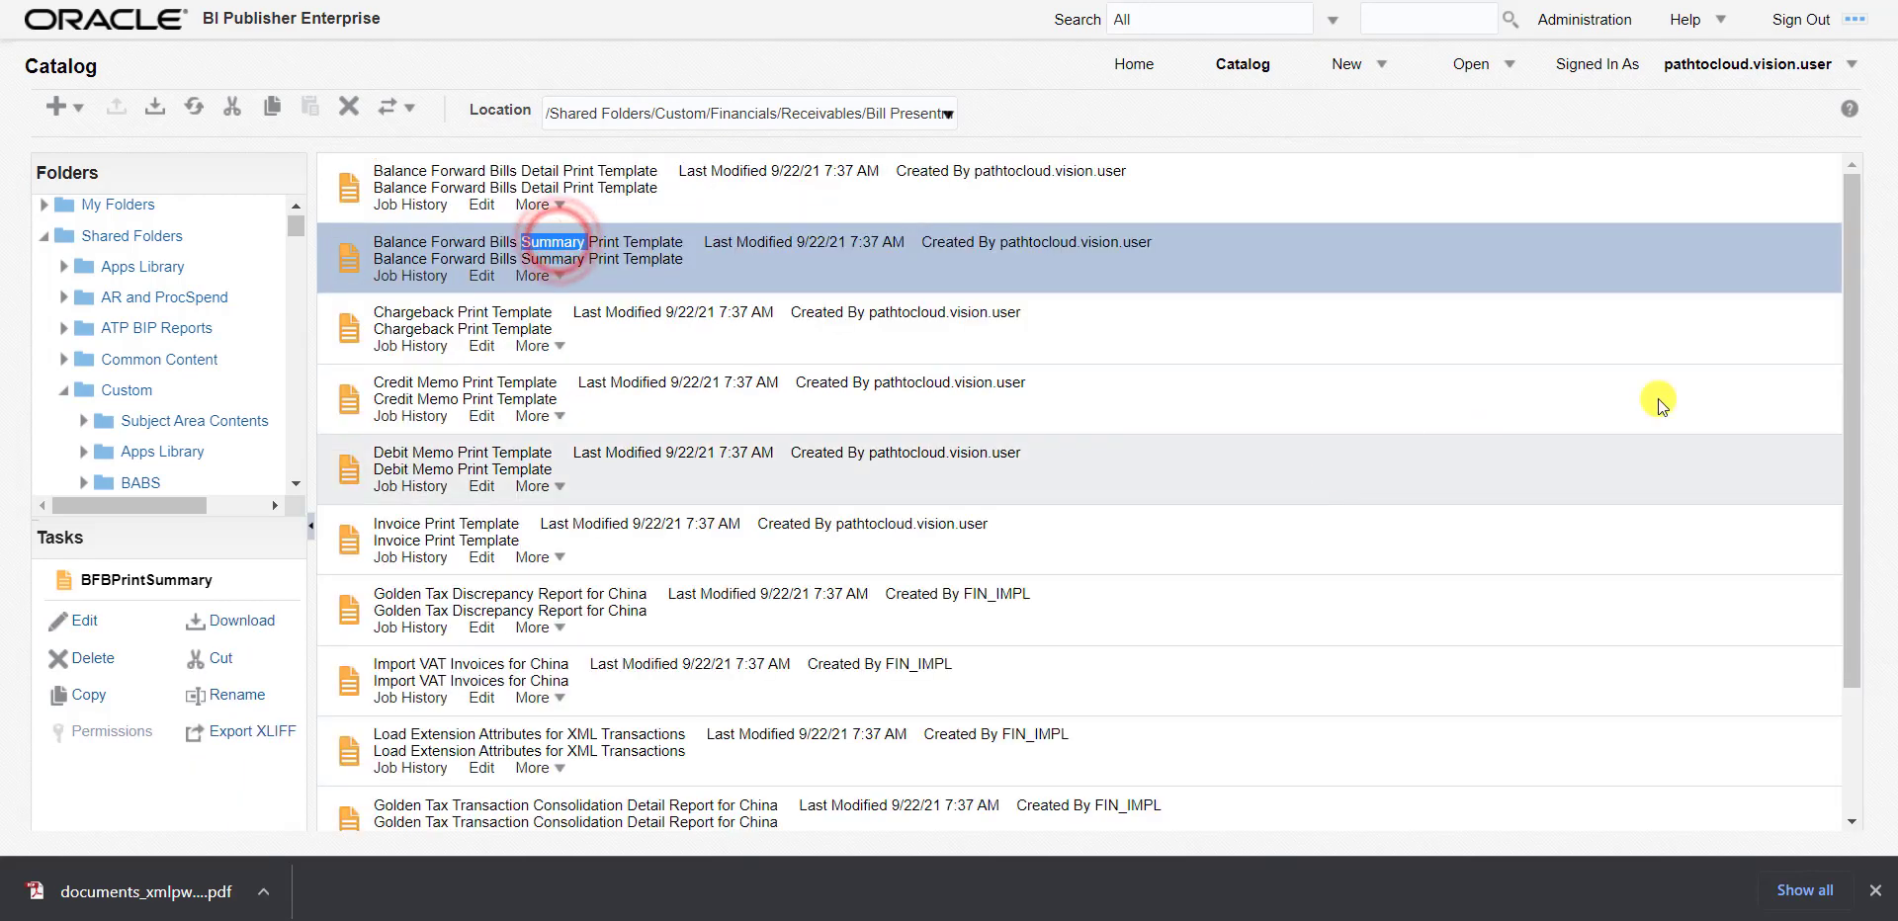
- Locate the custom copy of Invoice Print Template in Bill Presentment and check the folder's full catalog path
{"action": "scroll", "coordinate": [1051, 522], "scroll_direction": "down", "scroll_amount": 3}
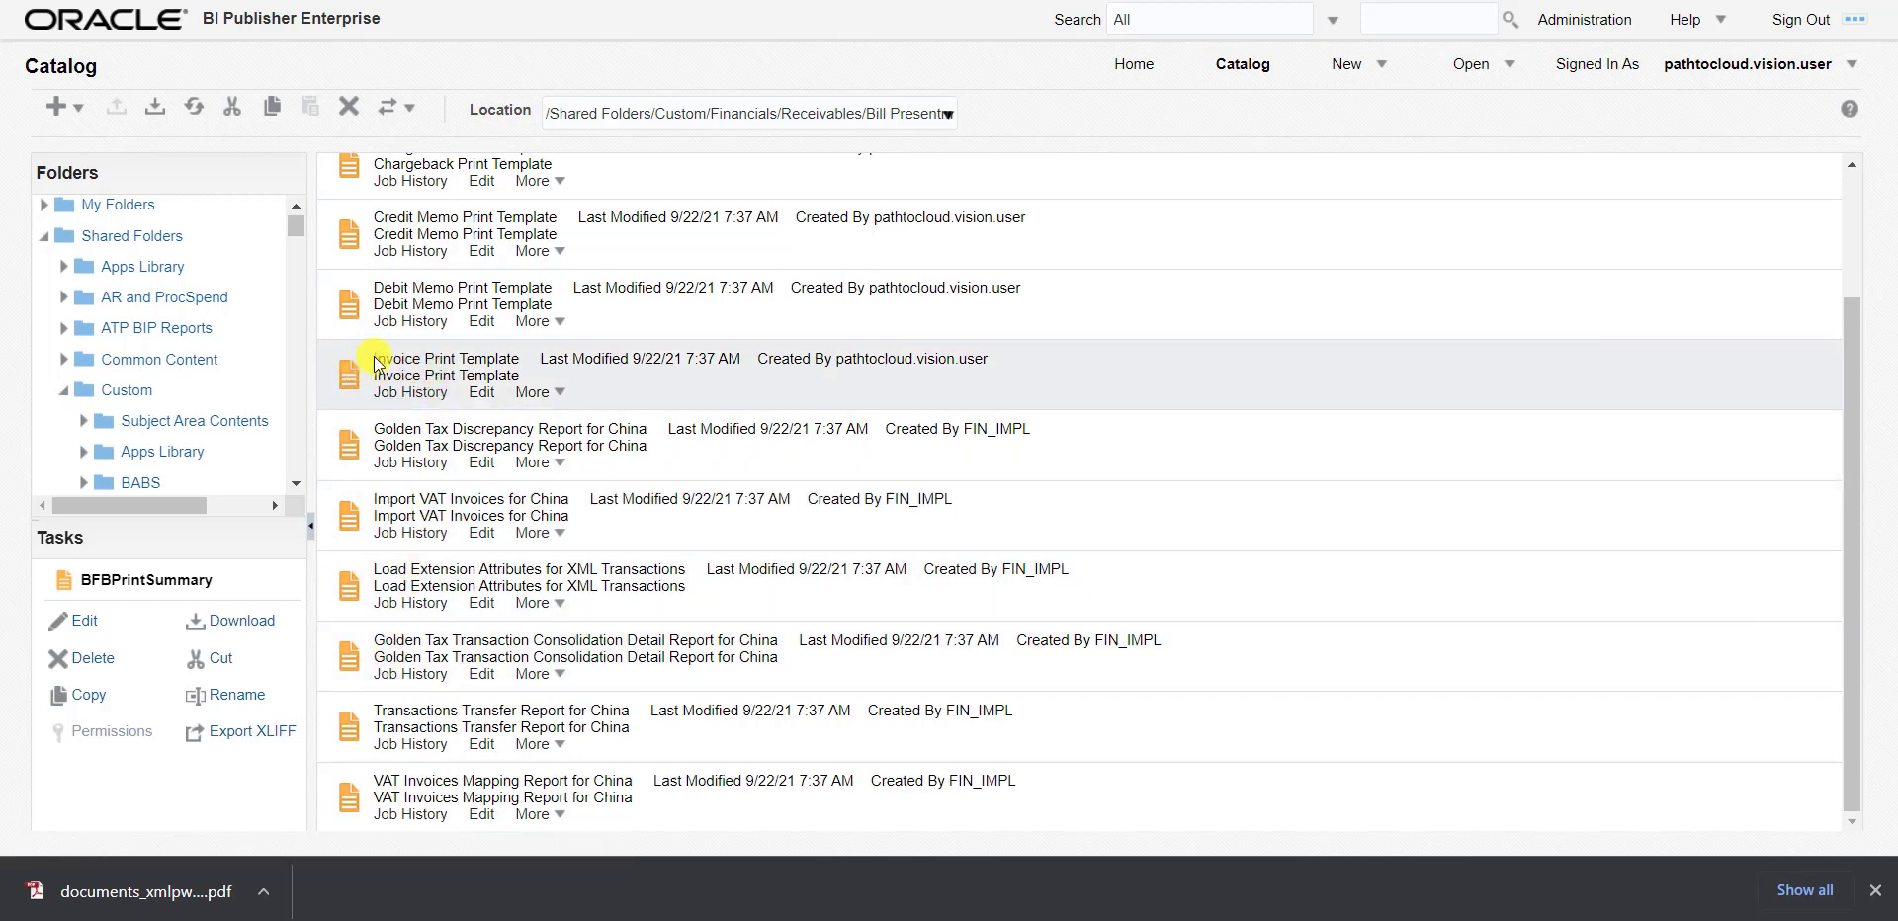
{"action": "left_click", "coordinate": [389, 354]}
{"action": "left_click_drag", "start_coordinate": [388, 354], "coordinate": [554, 396]}
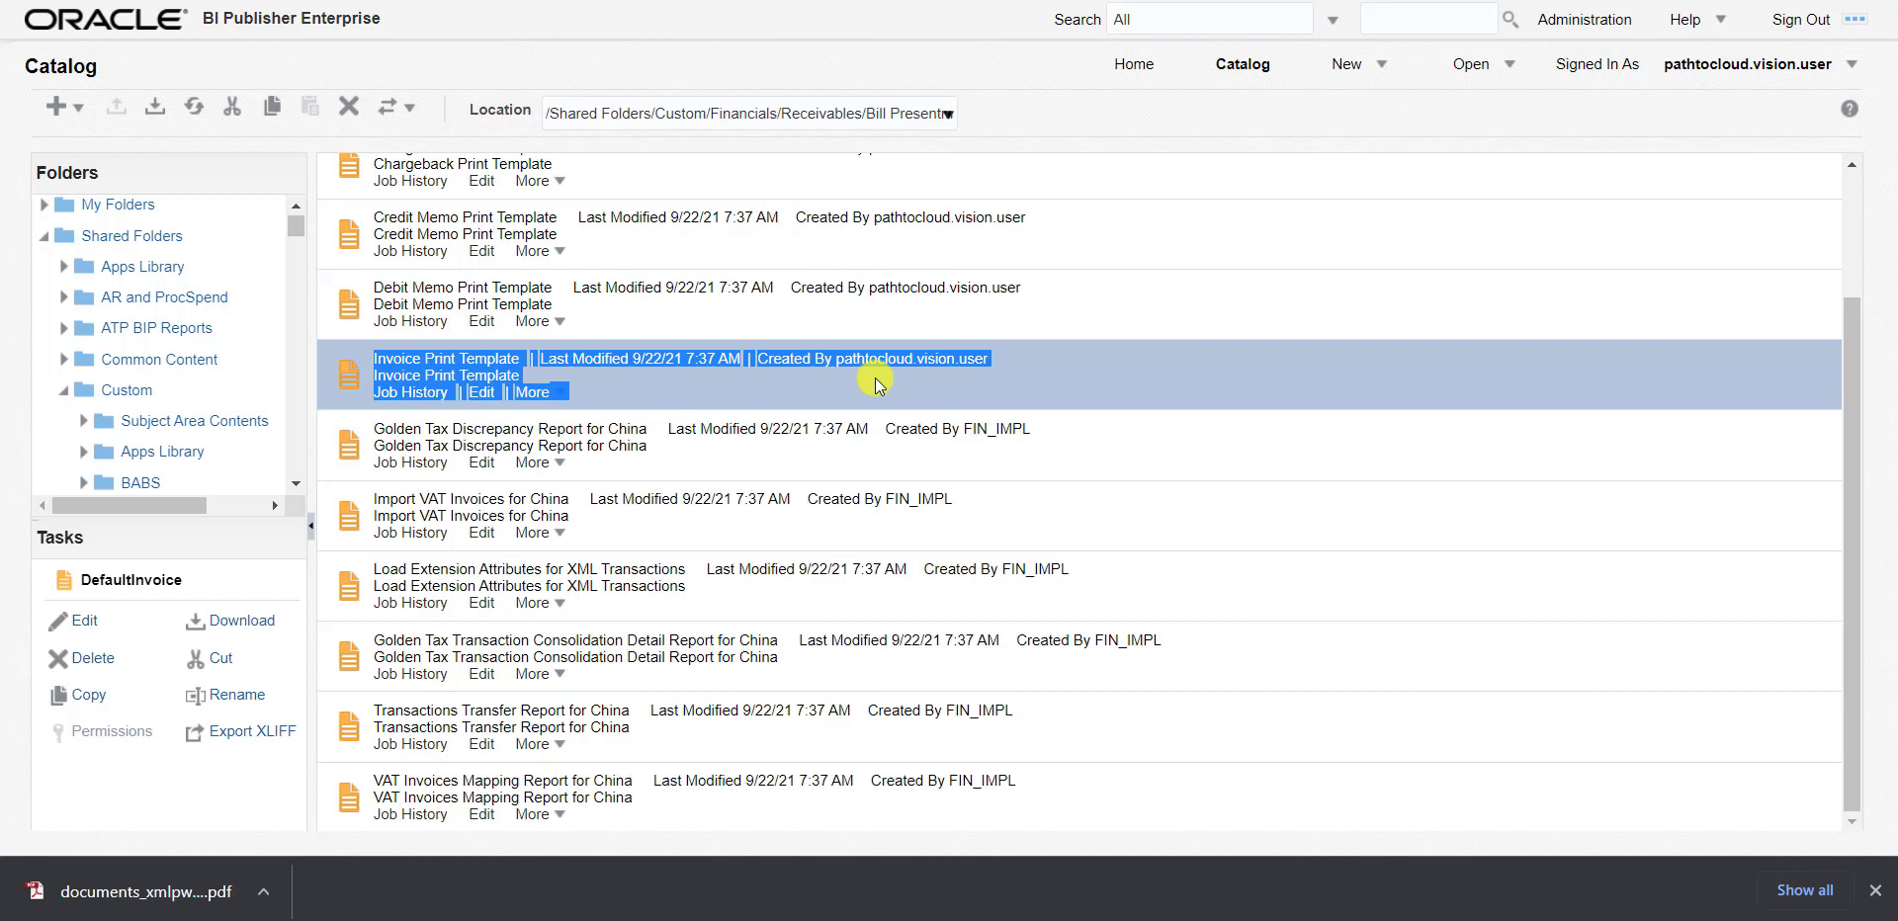
{"action": "left_click", "coordinate": [648, 394]}
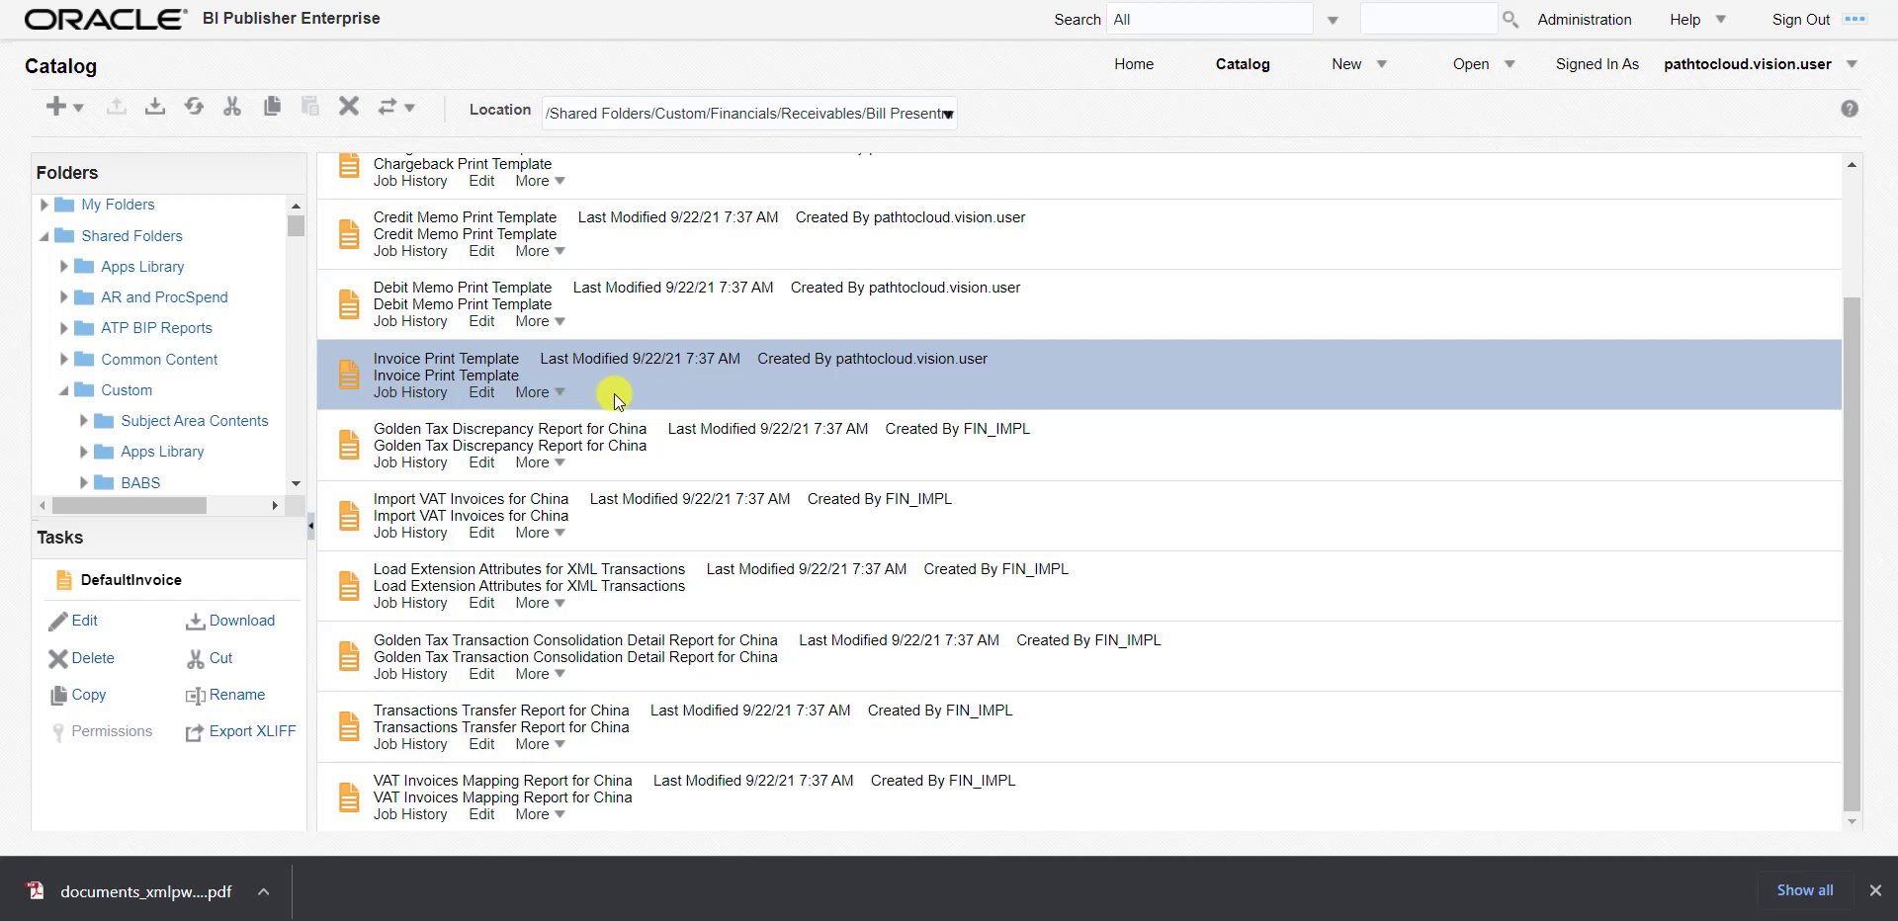
{"action": "left_click", "coordinate": [948, 112]}
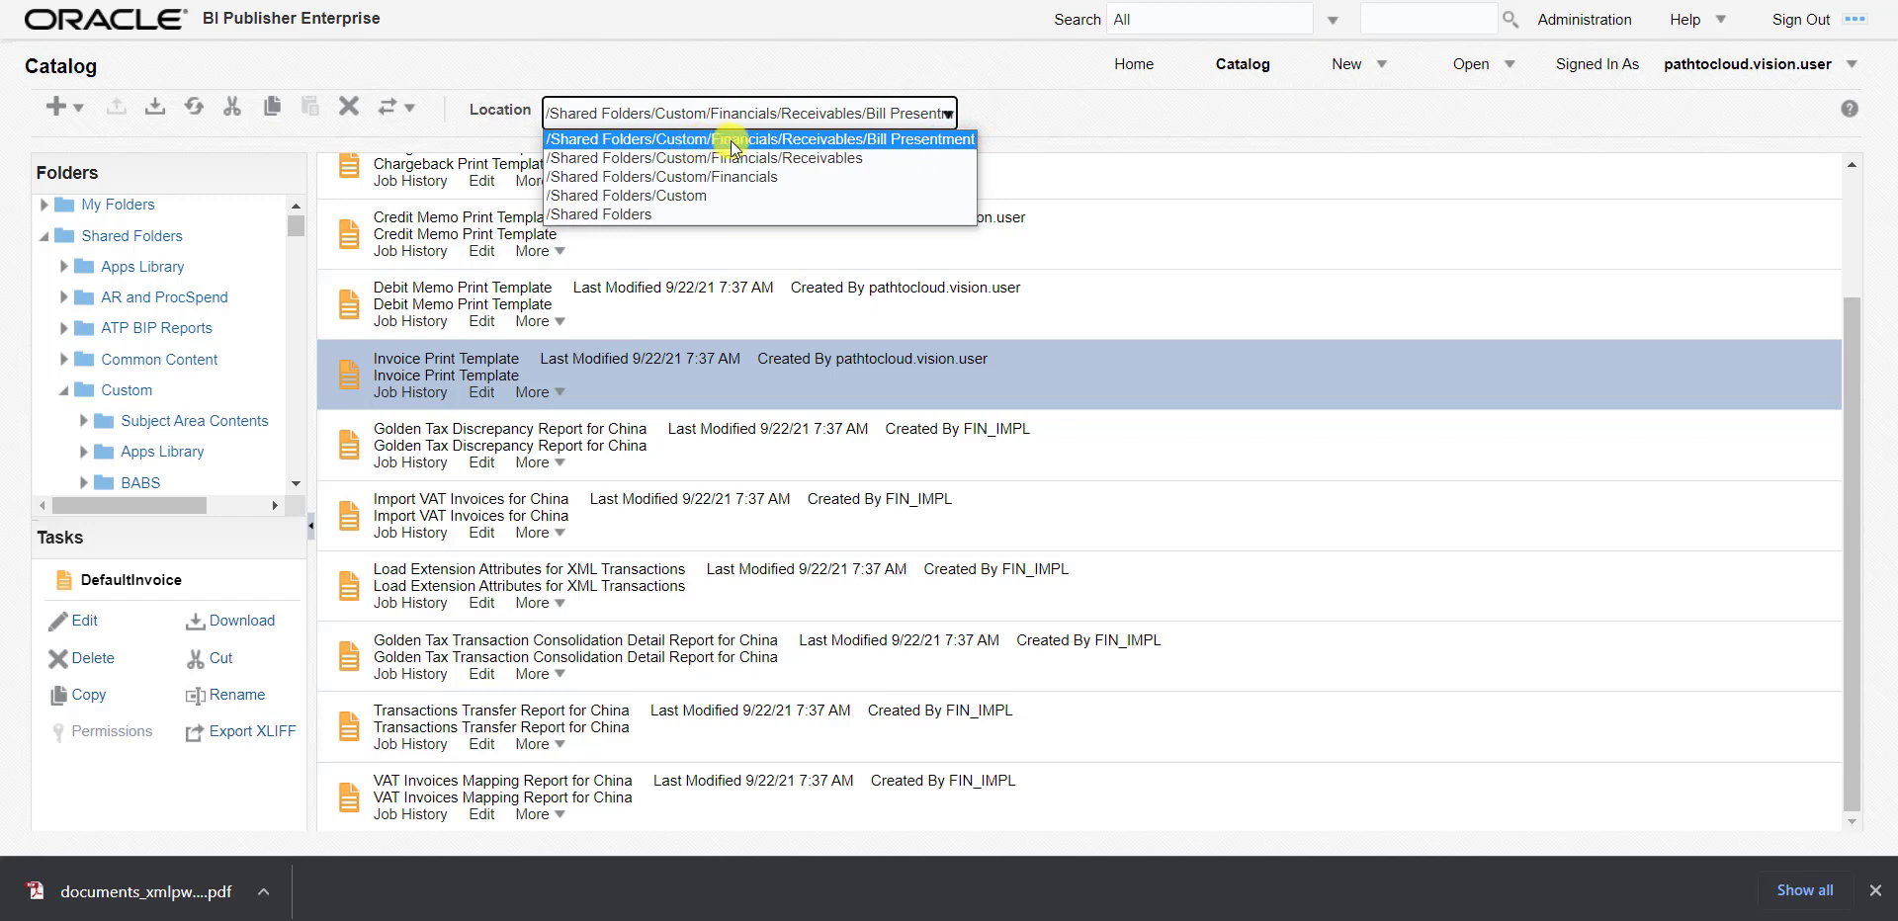
{"action": "left_click", "coordinate": [969, 74]}
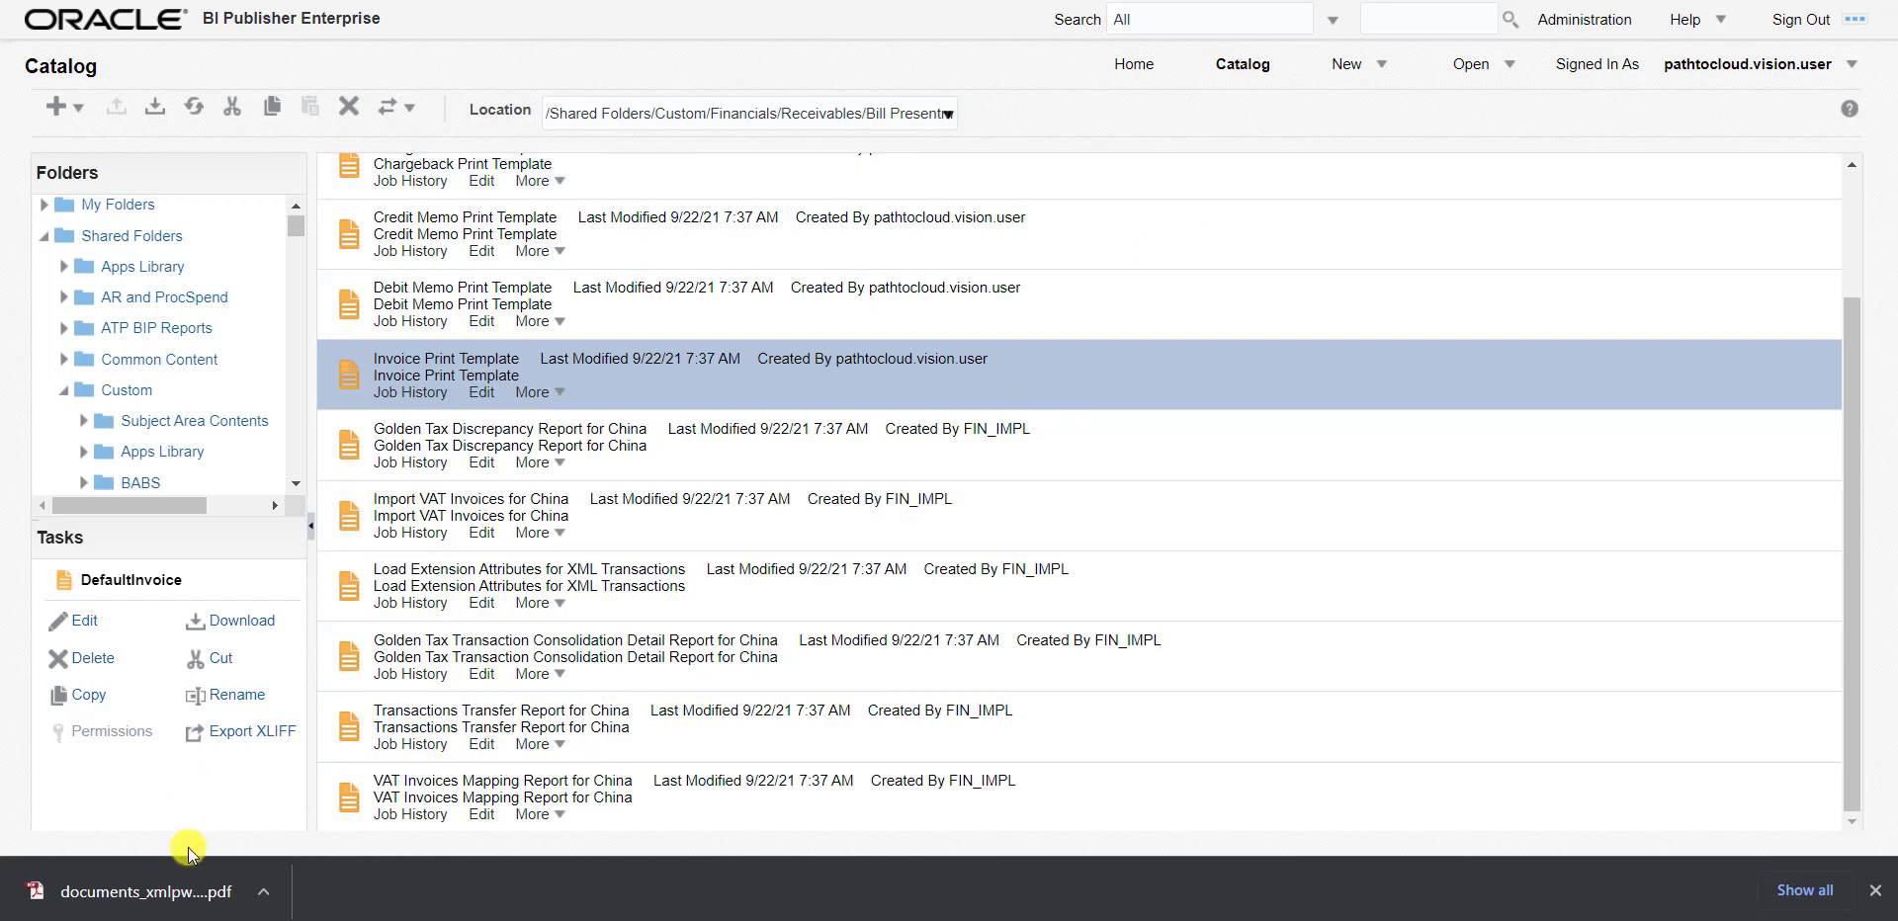
- Open the downloaded invoice PDF, review its layout from header to payment section, and switch to the Oracle applications home page
{"action": "left_click", "coordinate": [120, 907]}
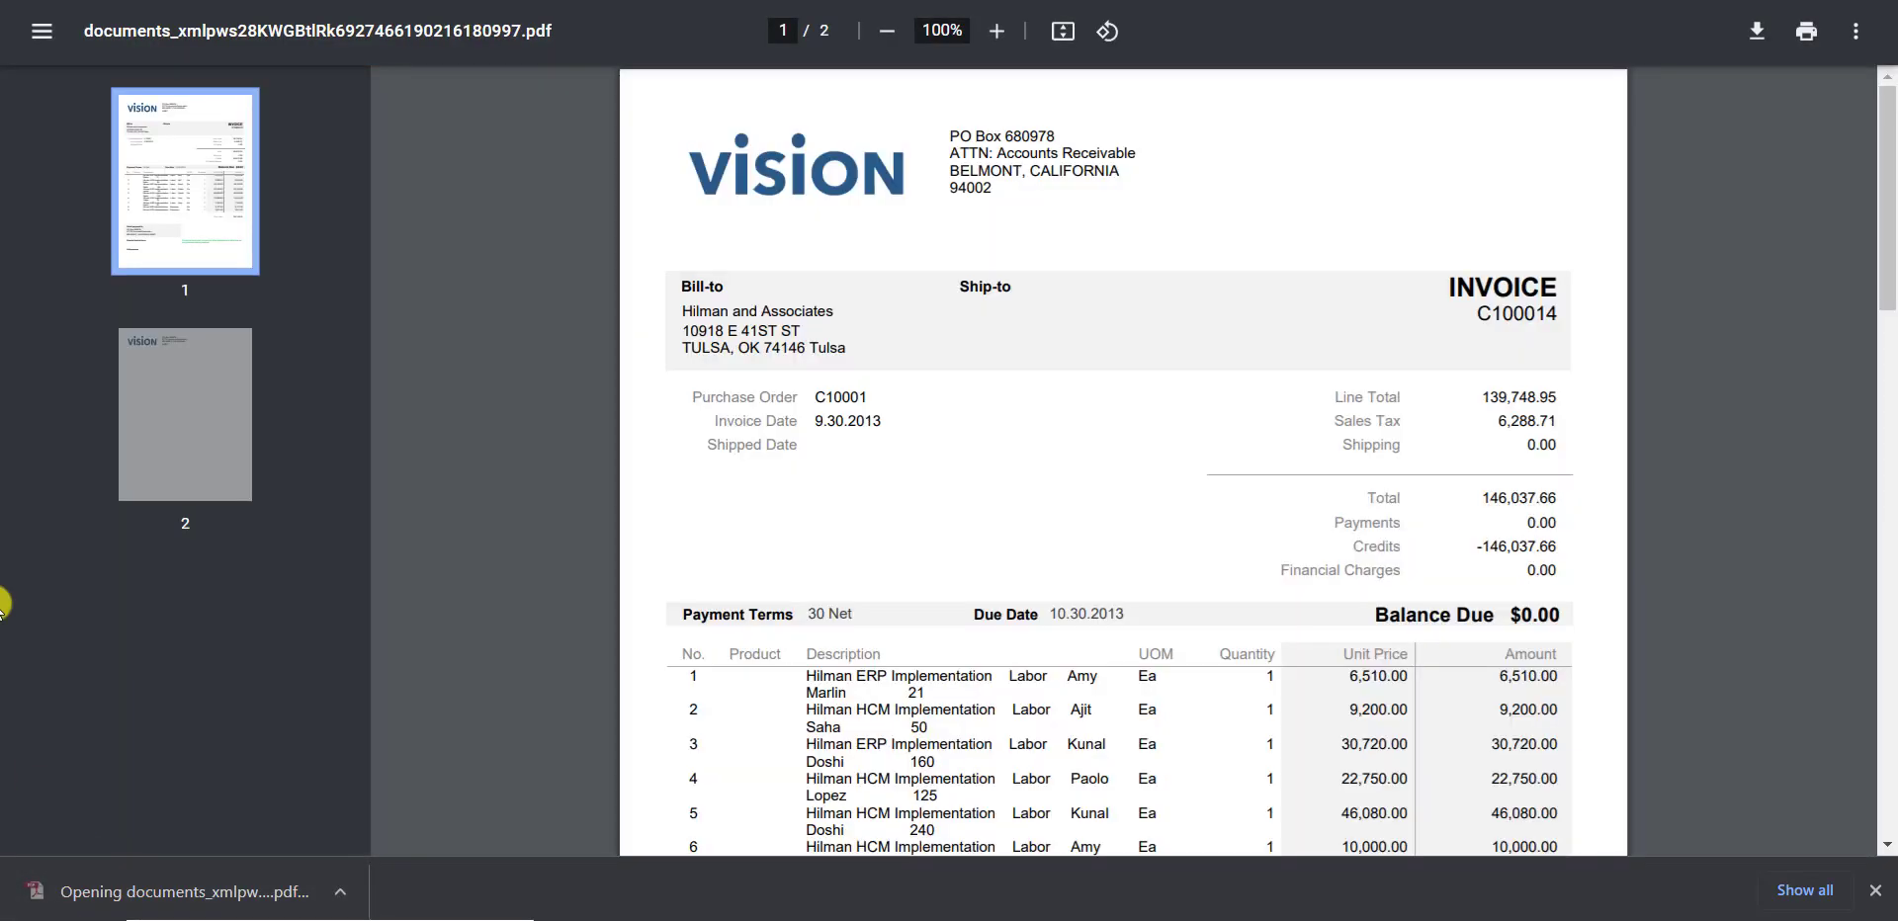
{"action": "scroll", "coordinate": [851, 460], "scroll_direction": "down", "scroll_amount": 10}
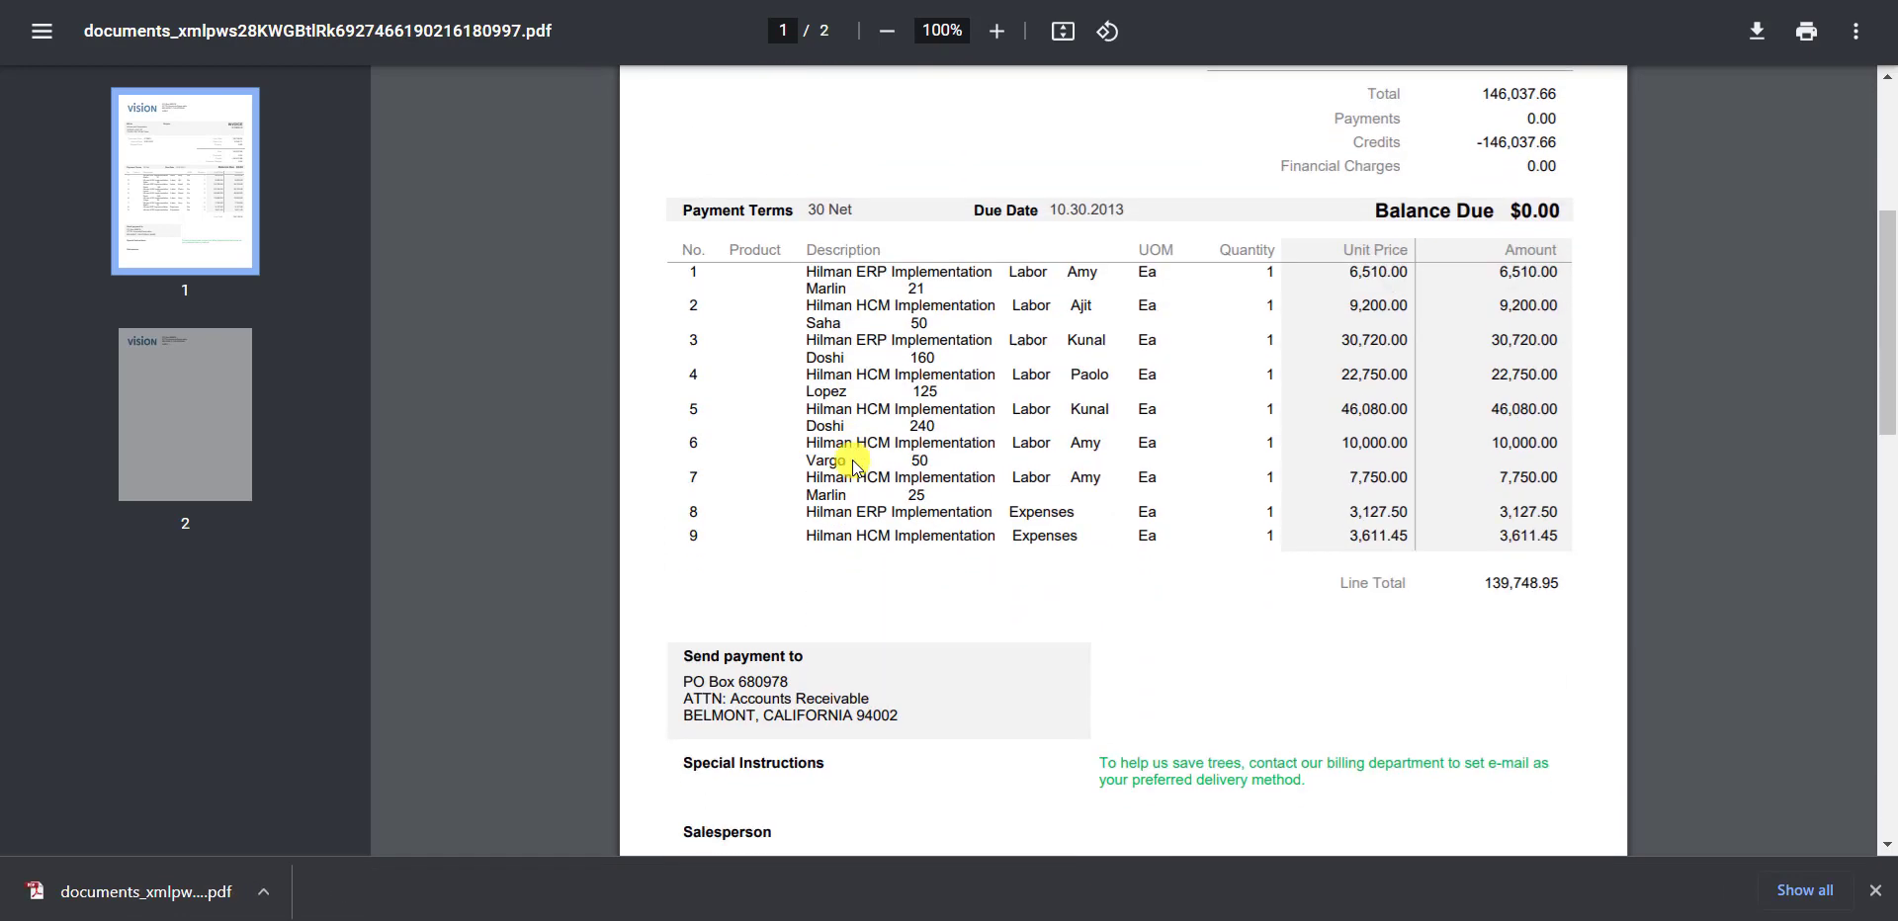
{"action": "scroll", "coordinate": [851, 460], "scroll_direction": "up", "scroll_amount": 10}
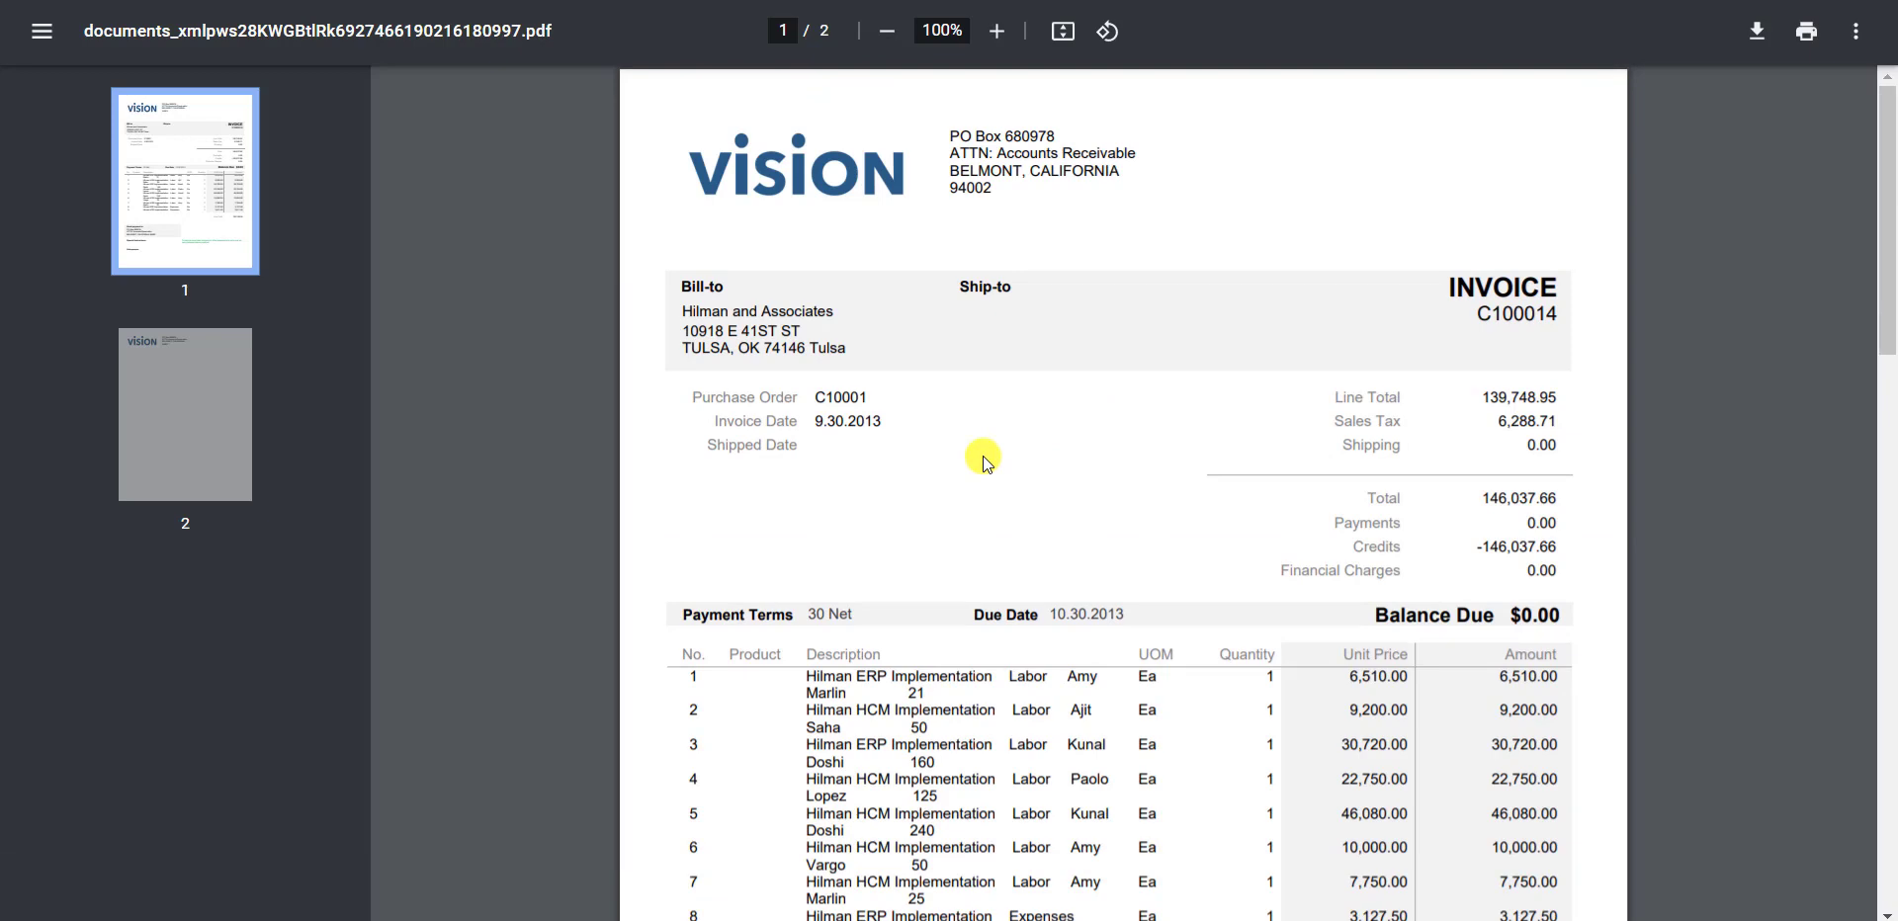
{"action": "key", "text": "alt+Tab"}
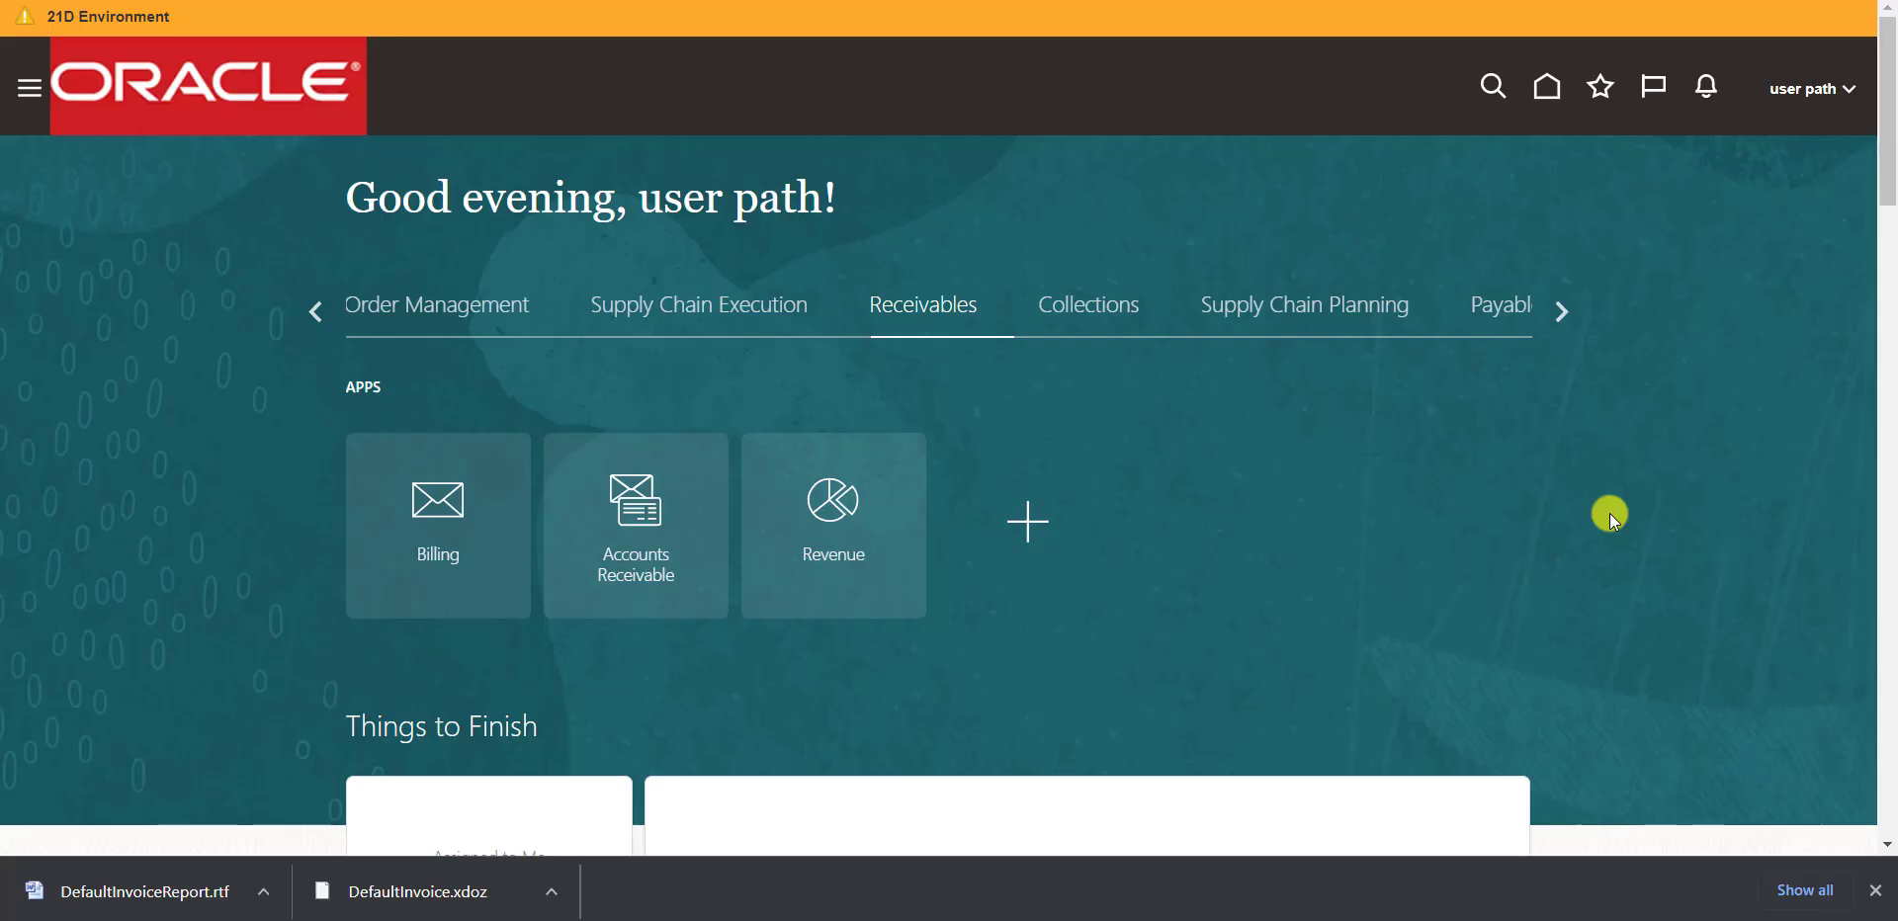